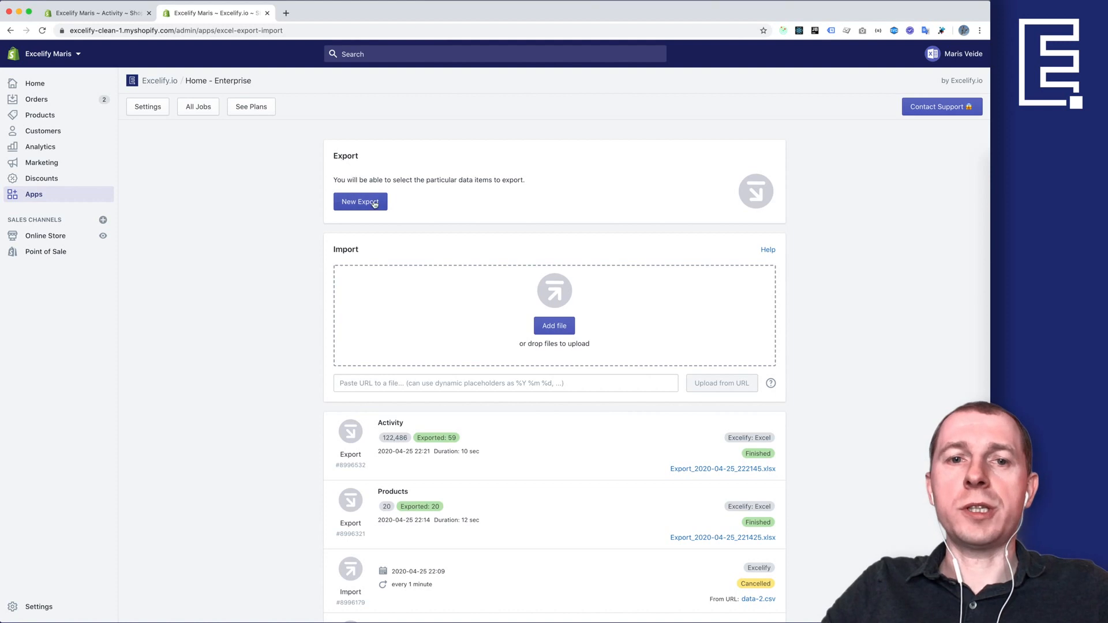
# Start a new export and exclude the Activity data from it.
pyautogui.click(365, 206)
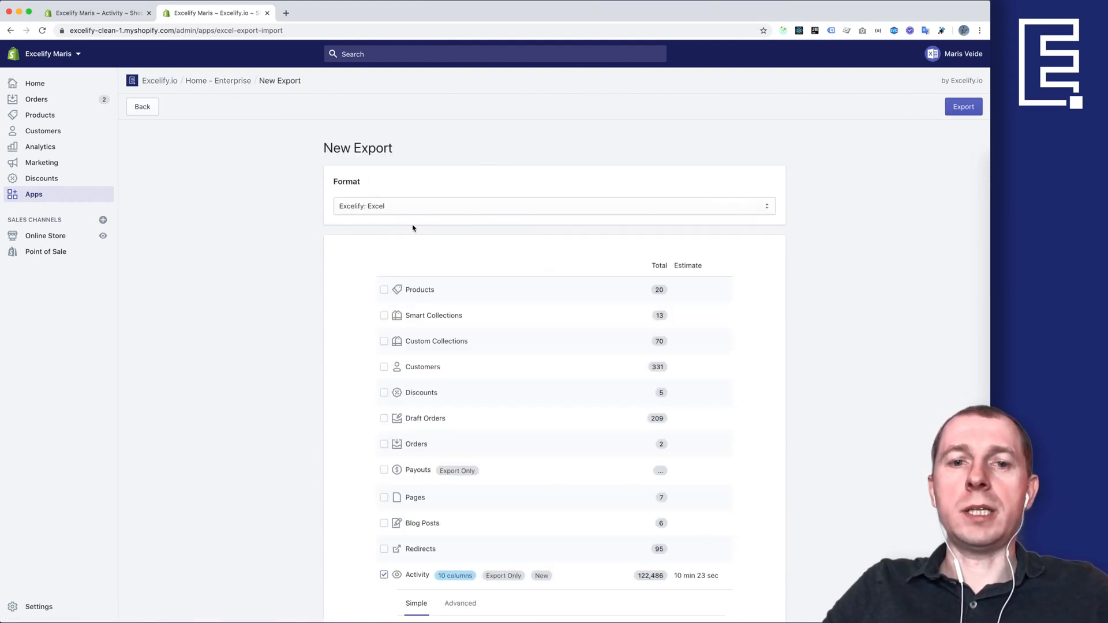
pyautogui.click(417, 576)
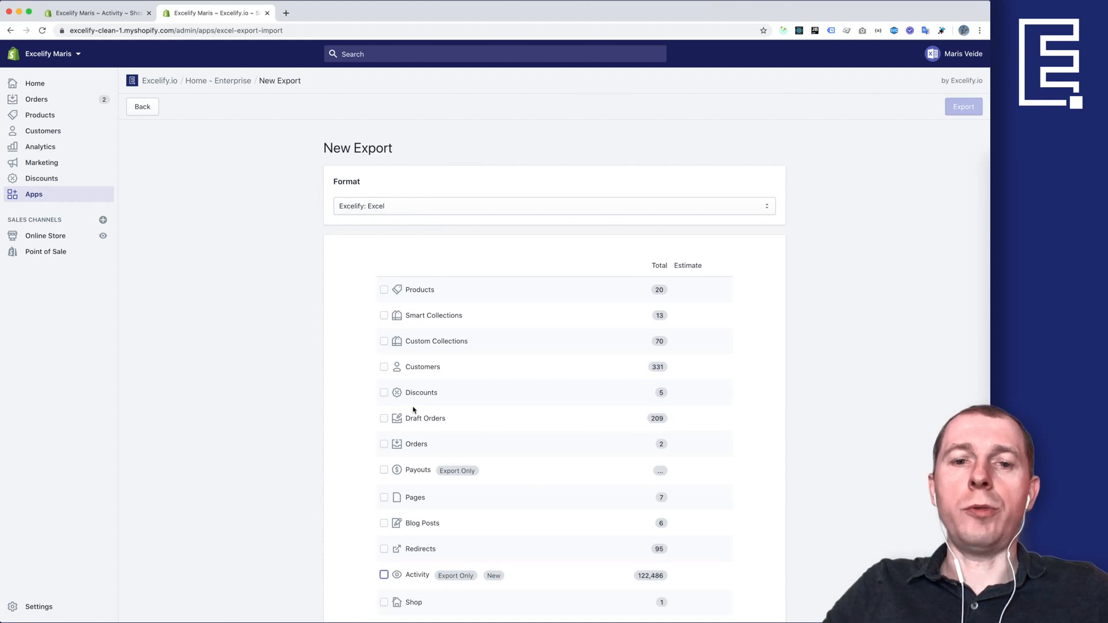
pyautogui.scroll(-3, 462, 349)
pyautogui.scroll(3, 463, 349)
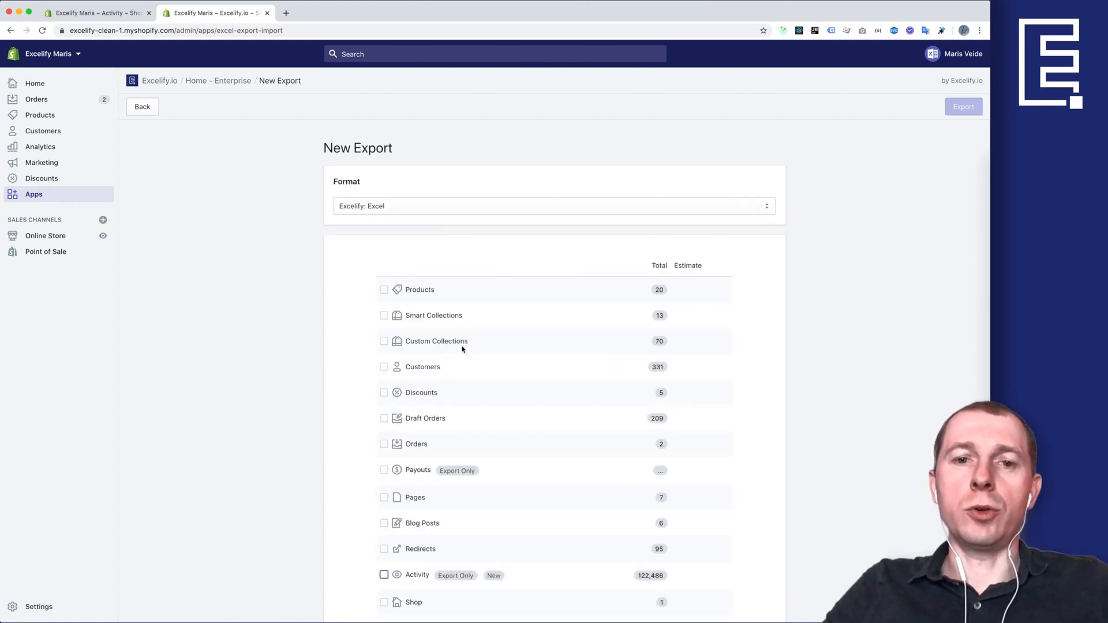
# Keep Excelify: Excel as the export format and include Products with the Basic Columns group.
pyautogui.click(418, 210)
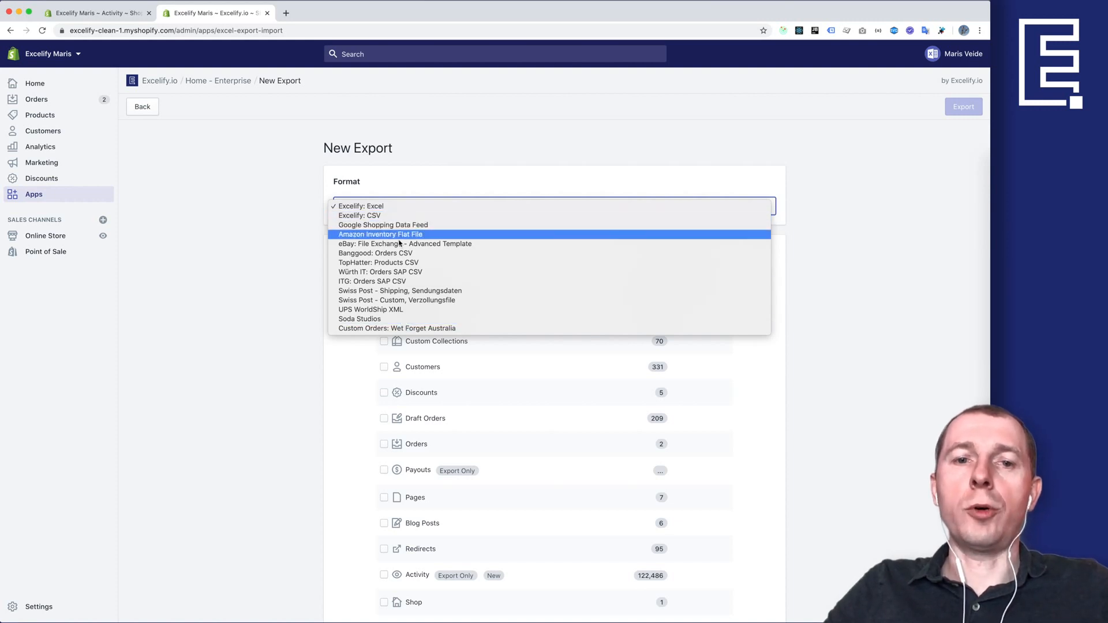
pyautogui.click(401, 207)
pyautogui.scroll(-2, 407, 216)
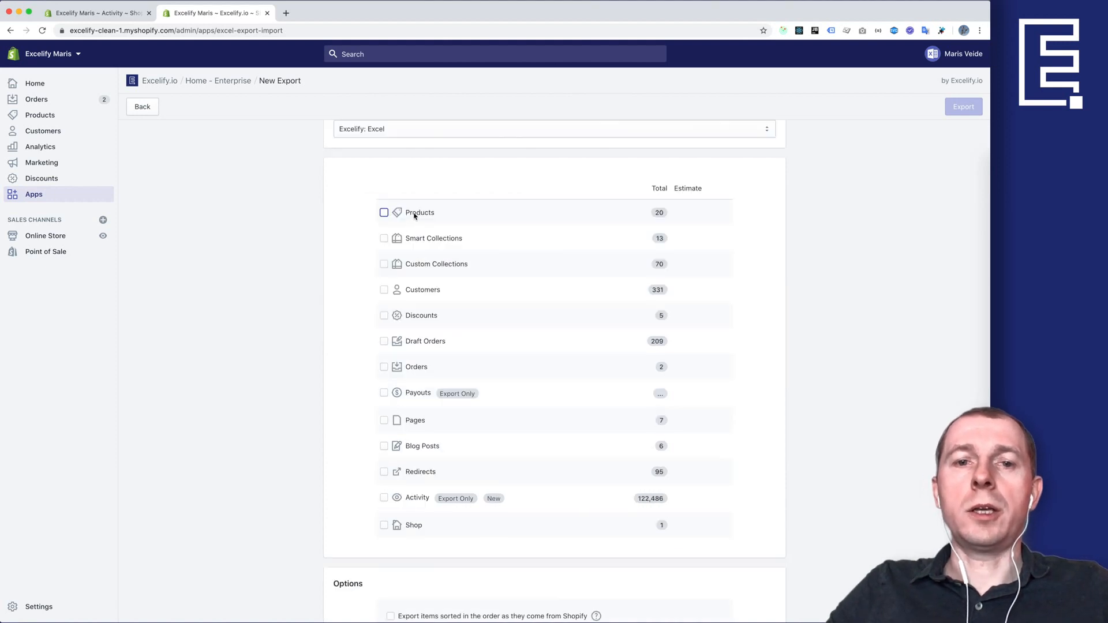
pyautogui.click(411, 214)
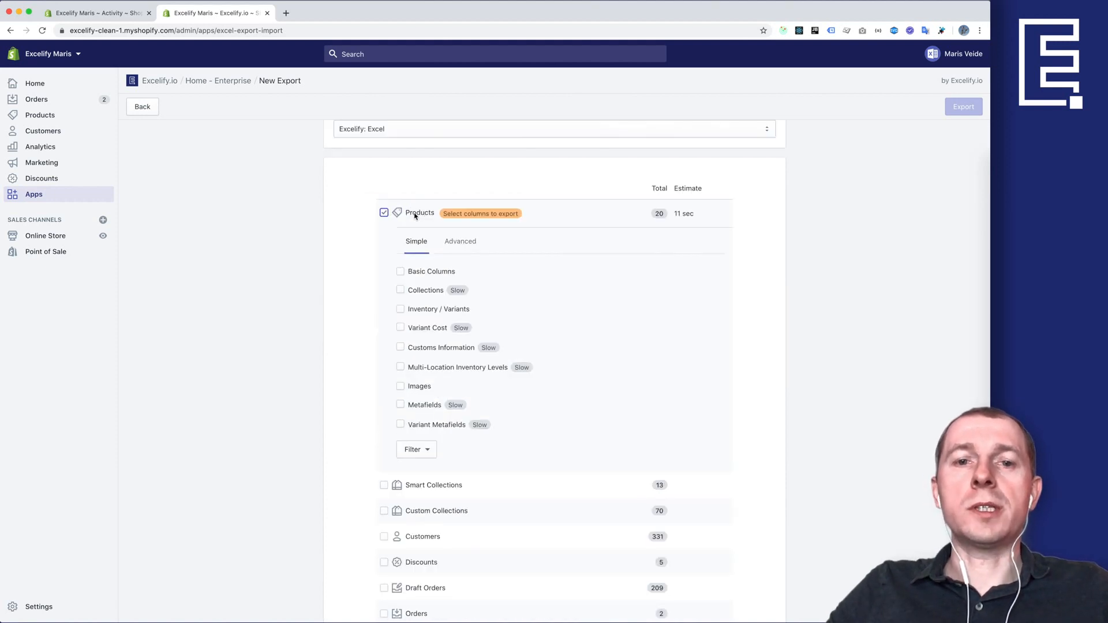
pyautogui.click(422, 275)
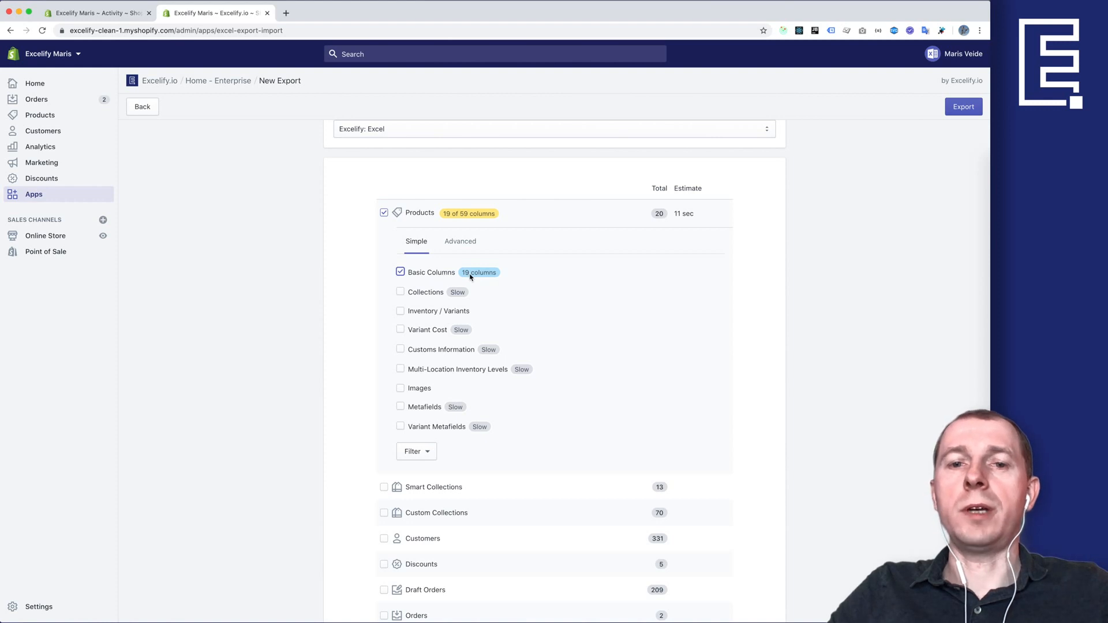
# Add the Collections group to the product export and view the individual columns it contributes.
pyautogui.click(437, 293)
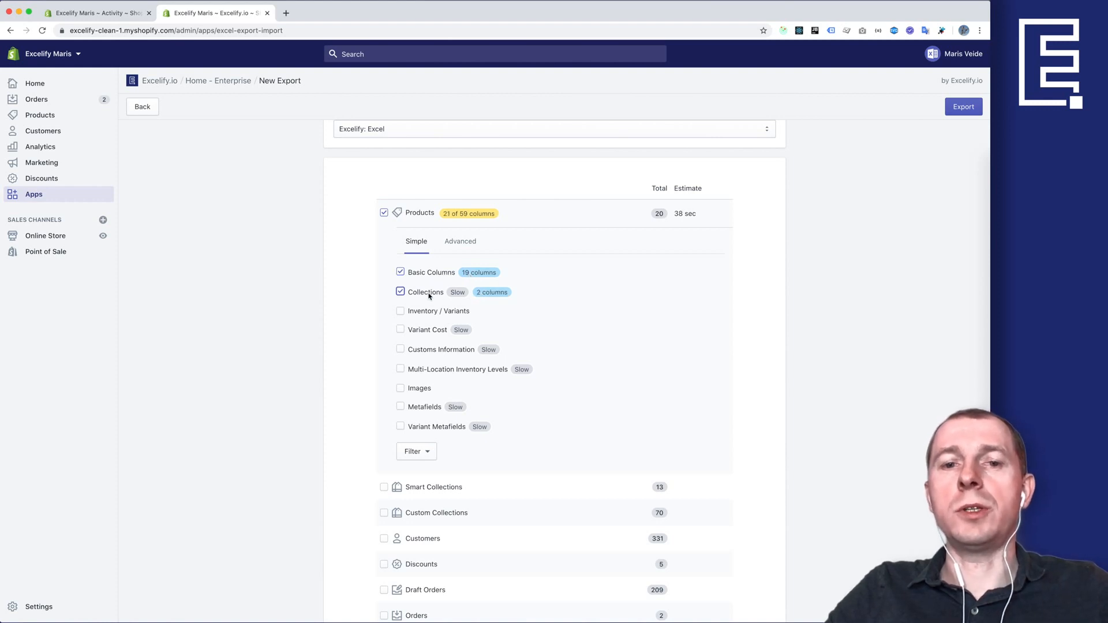
pyautogui.click(426, 292)
pyautogui.click(459, 244)
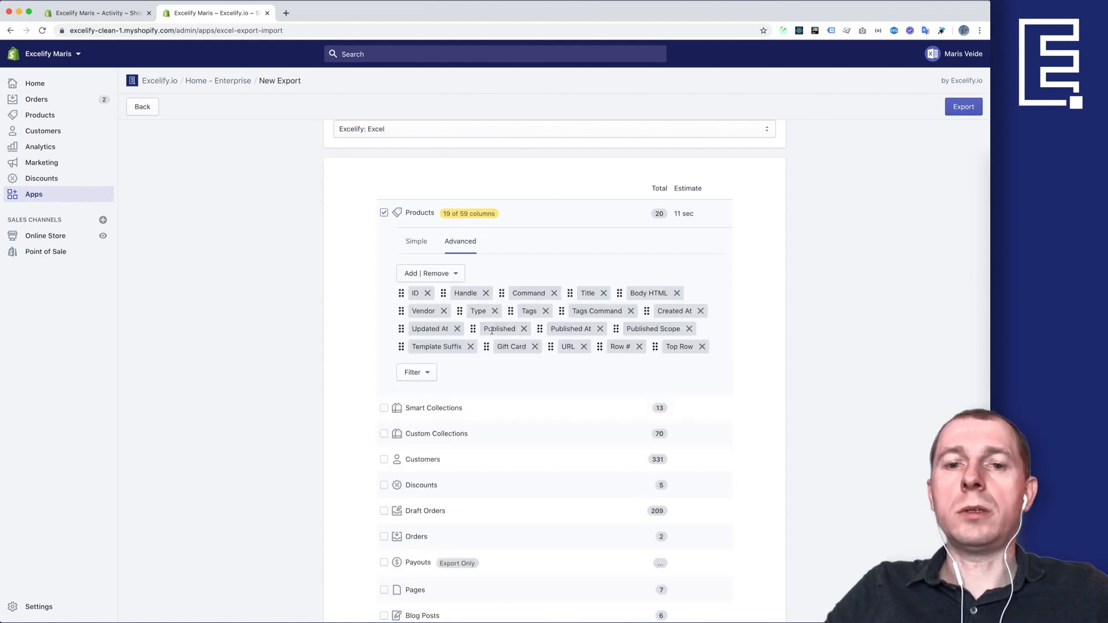
pyautogui.click(420, 248)
pyautogui.click(426, 294)
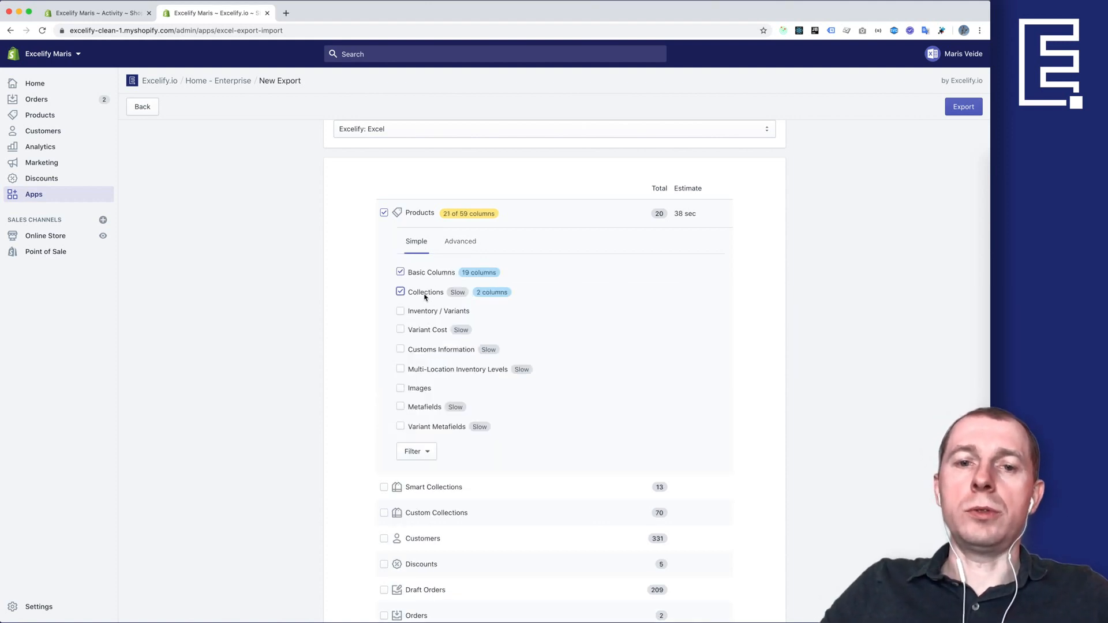
pyautogui.click(460, 241)
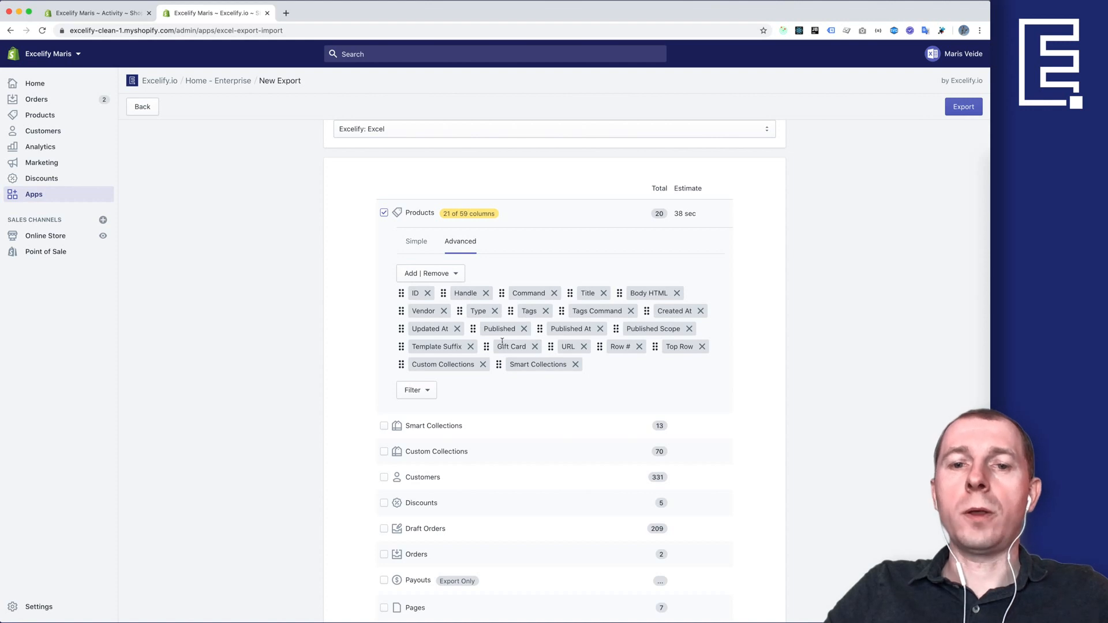
# Reorder the product columns with Vendor first and Published after Handle, and remove Body HTML, Published At, Tags and Published Scope.
pyautogui.moveTo(475, 327); pyautogui.dragTo(398, 292)
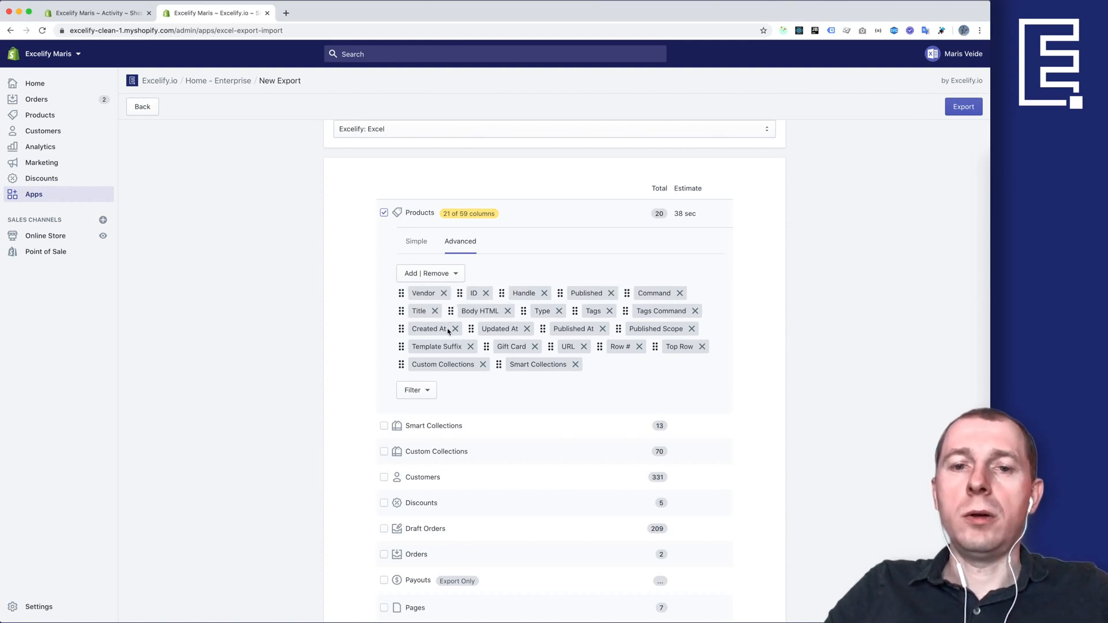
pyautogui.click(508, 311)
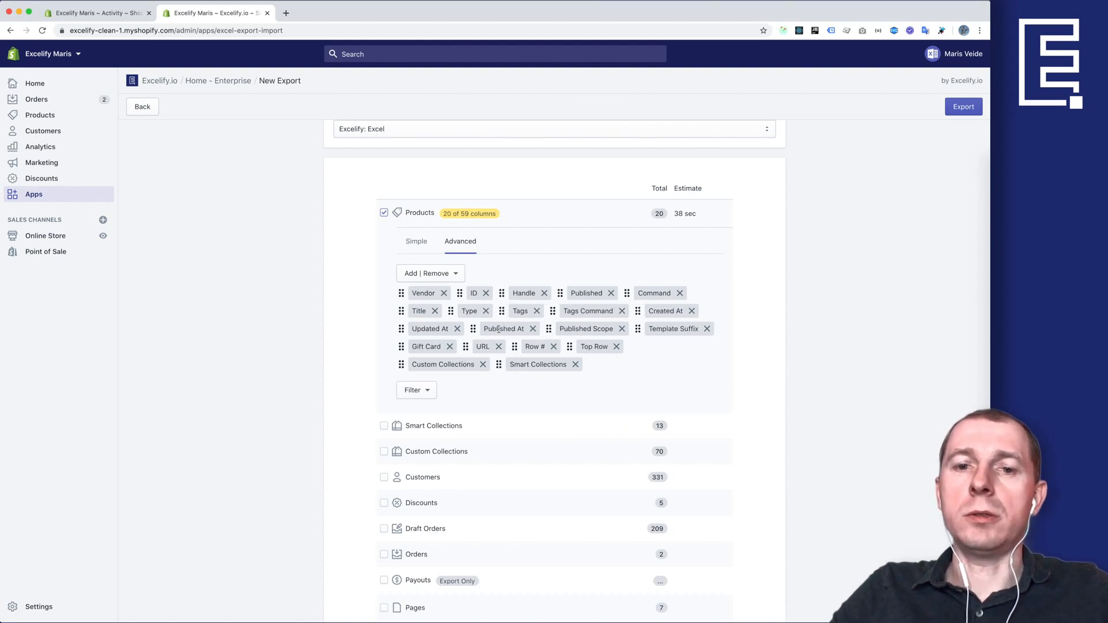
pyautogui.click(533, 328)
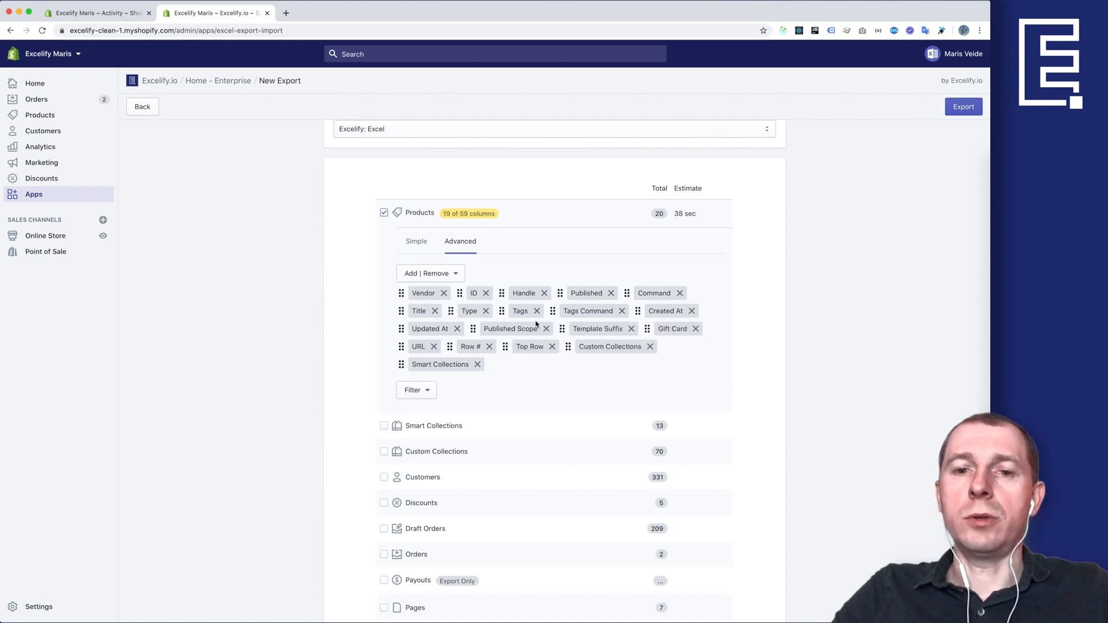
pyautogui.click(537, 311)
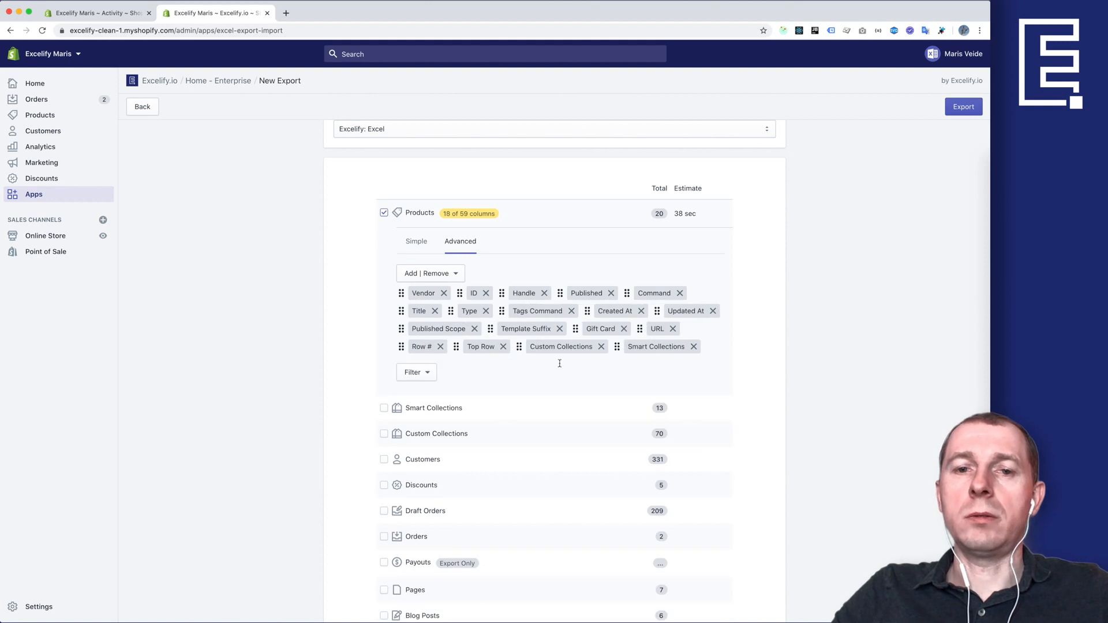
pyautogui.click(475, 328)
# Add the Variant ID, Option1 Name and Option1 Value columns to the product export.
pyautogui.click(449, 275)
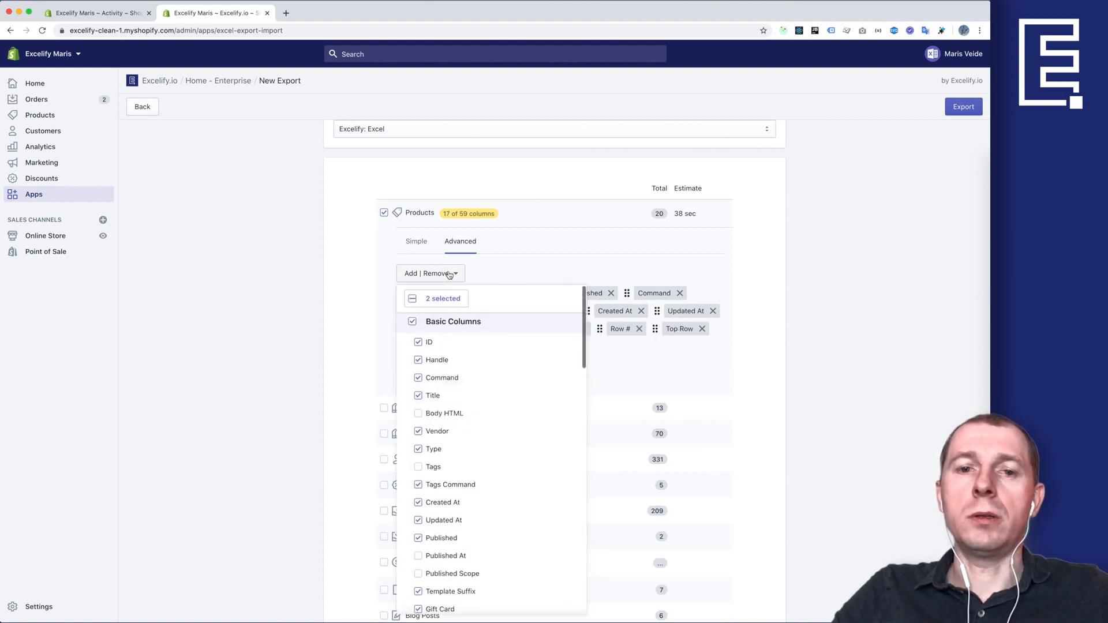
pyautogui.scroll(-10, 450, 369)
pyautogui.scroll(2, 462, 353)
pyautogui.click(441, 384)
pyautogui.click(453, 423)
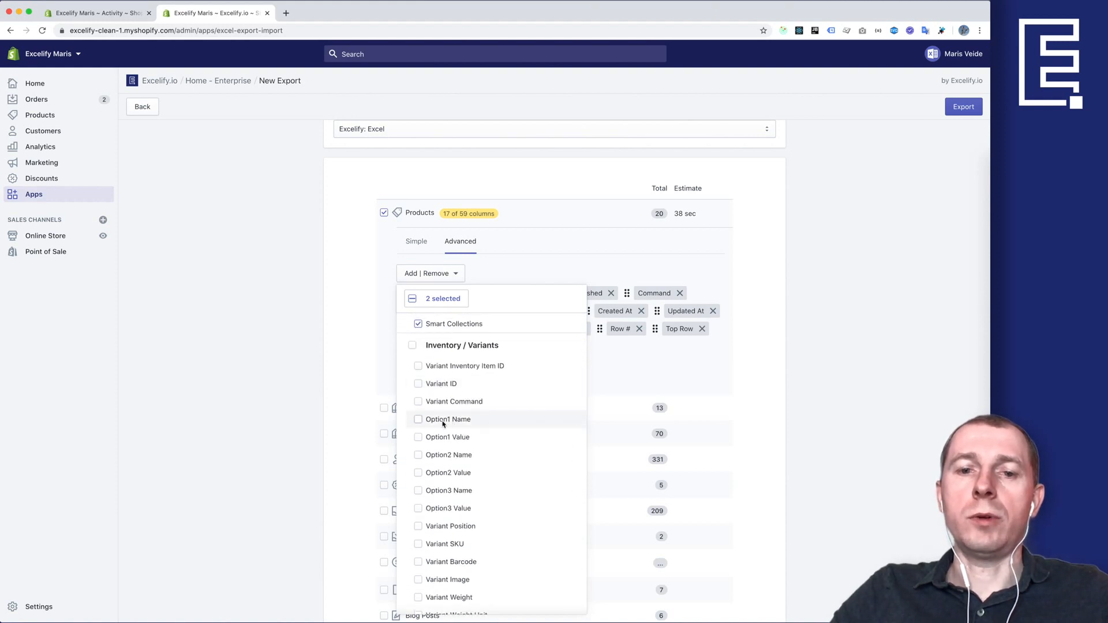
pyautogui.click(450, 438)
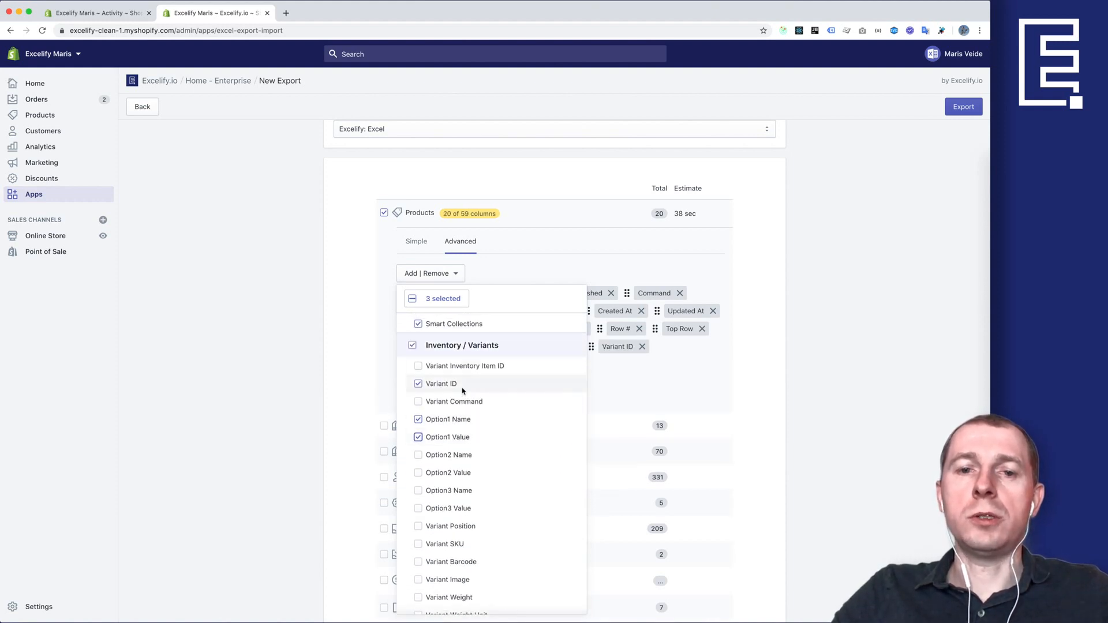
# Include the entire Inventory / Variants group and extend the selection to all available product columns.
pyautogui.click(441, 347)
pyautogui.click(441, 347)
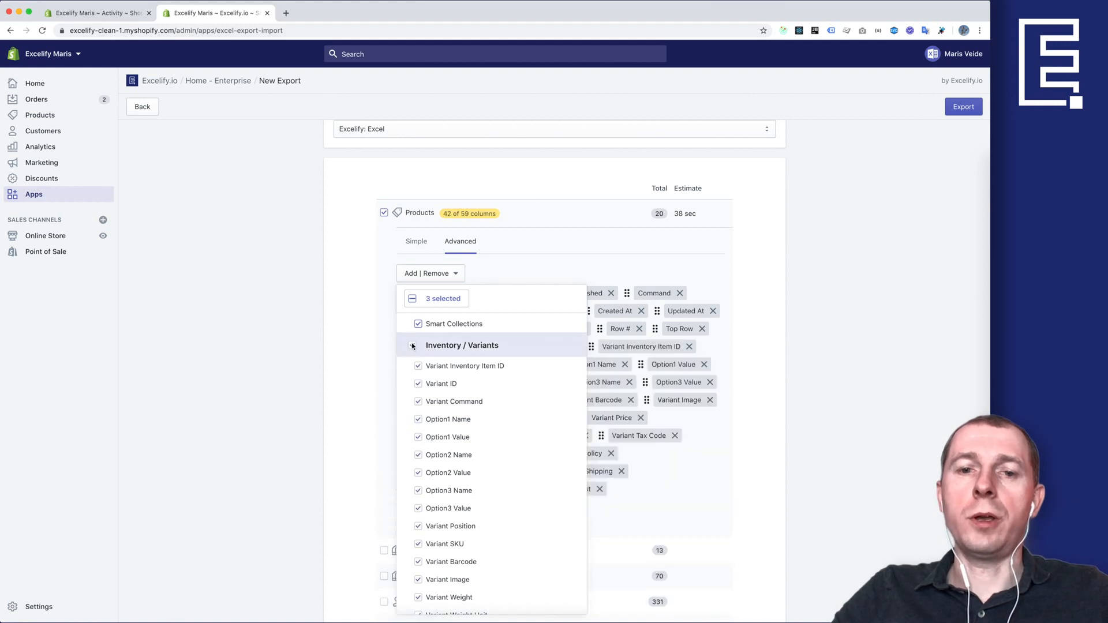
pyautogui.scroll(-3, 458, 357)
pyautogui.click(413, 299)
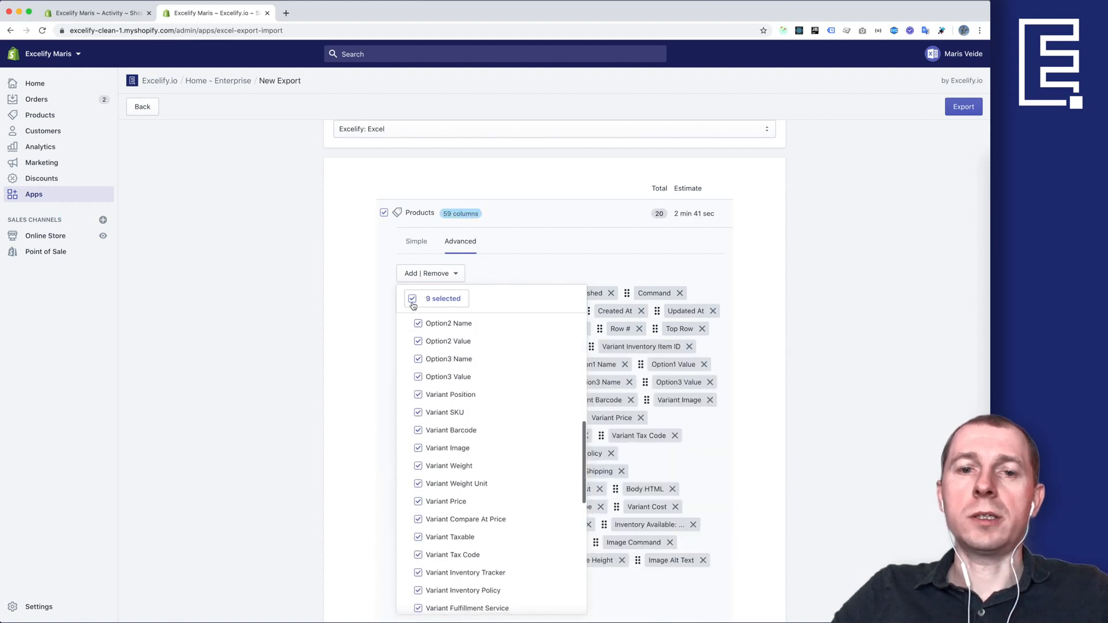
pyautogui.scroll(-5, 457, 360)
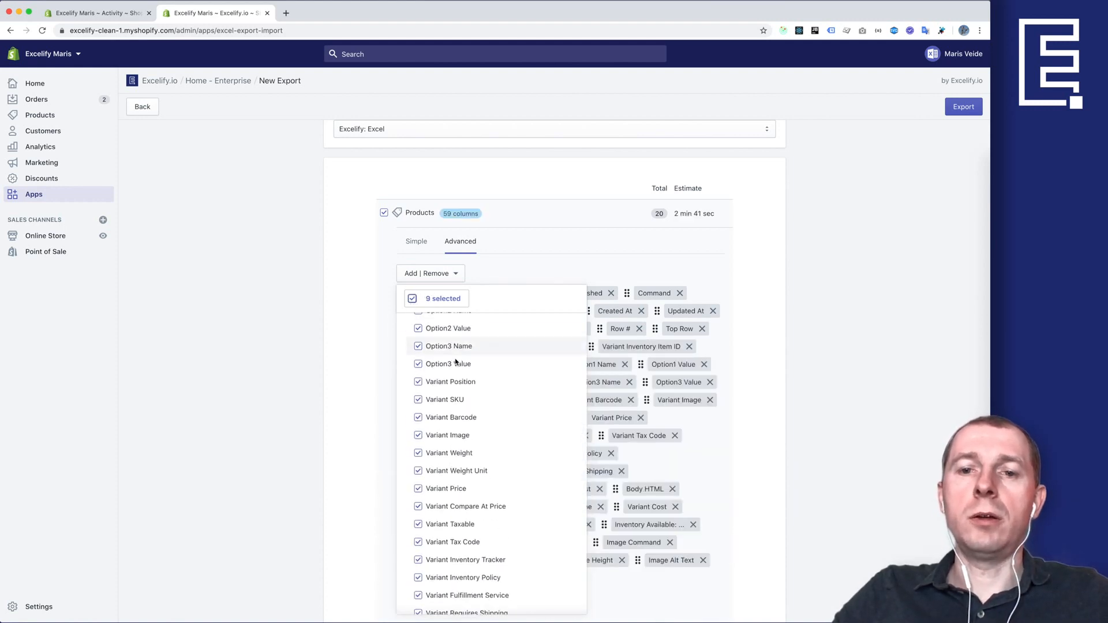
pyautogui.click(527, 271)
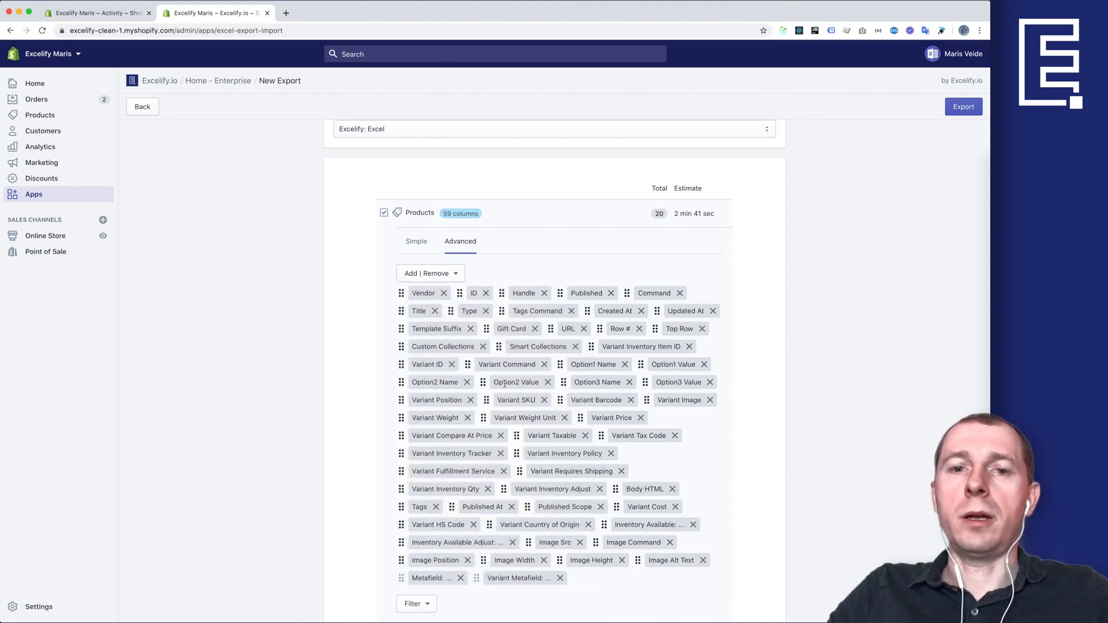
# Clear all selected product columns, select only the Basic Columns group and view its individual columns.
pyautogui.click(420, 253)
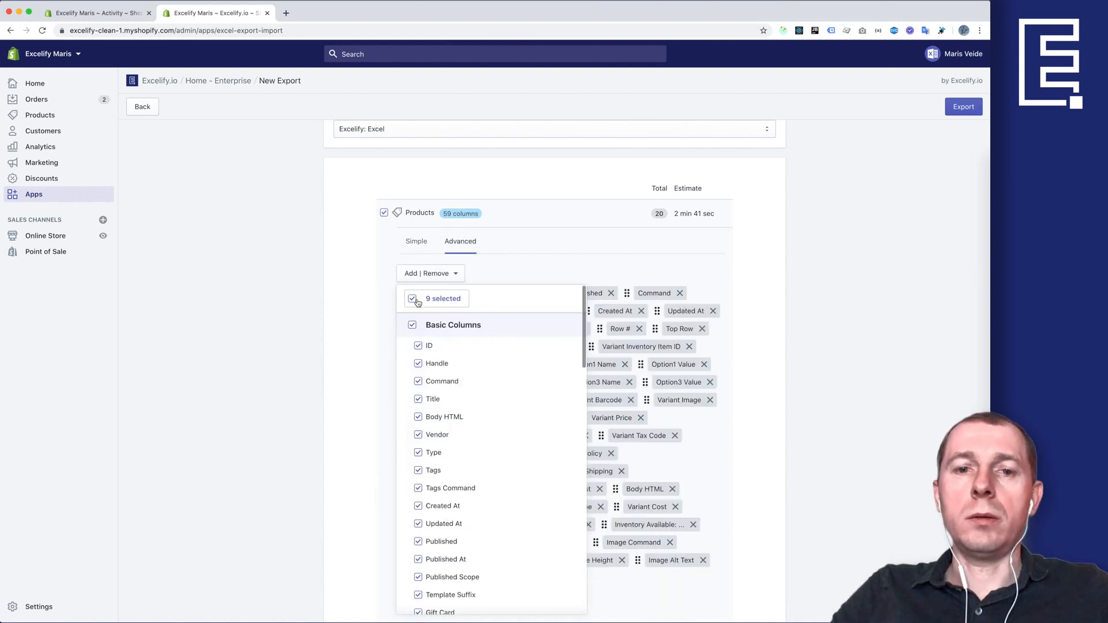
pyautogui.click(414, 299)
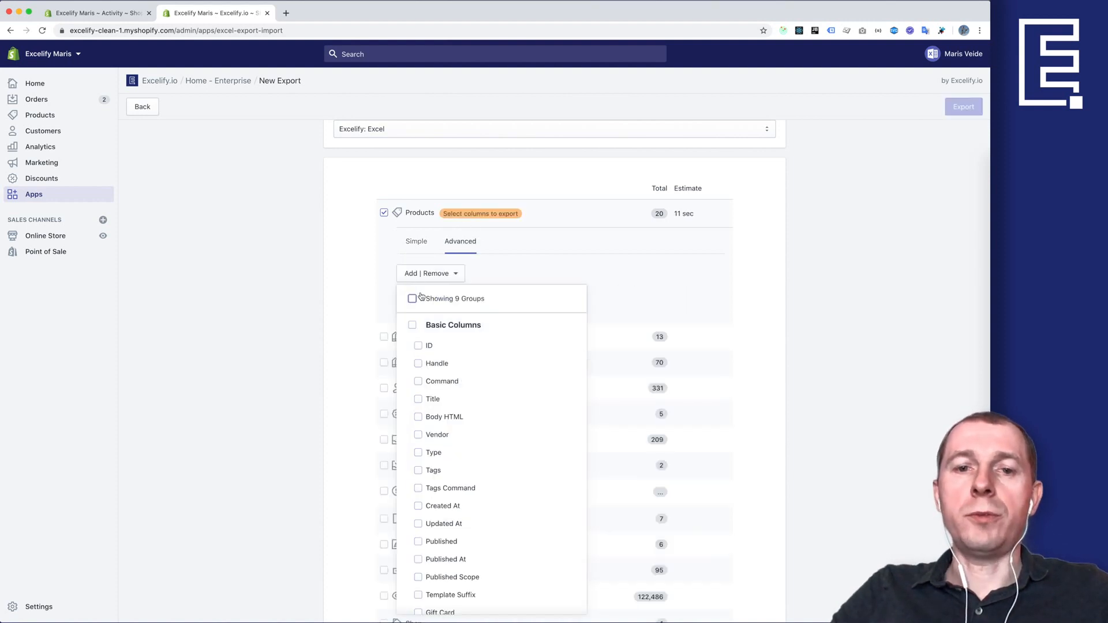
pyautogui.click(418, 243)
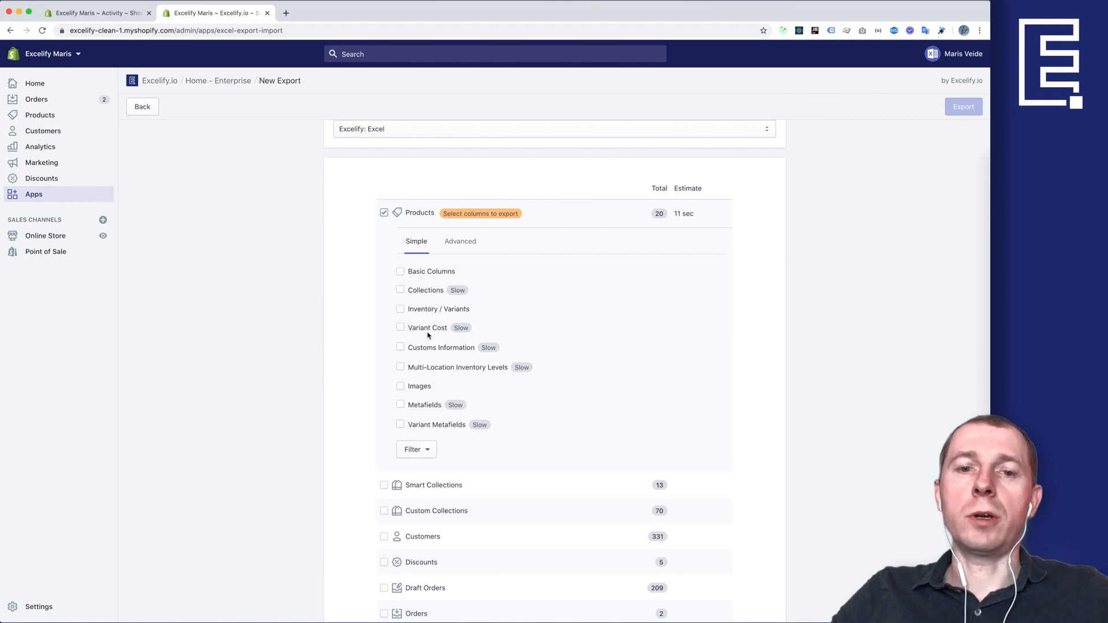
pyautogui.click(431, 271)
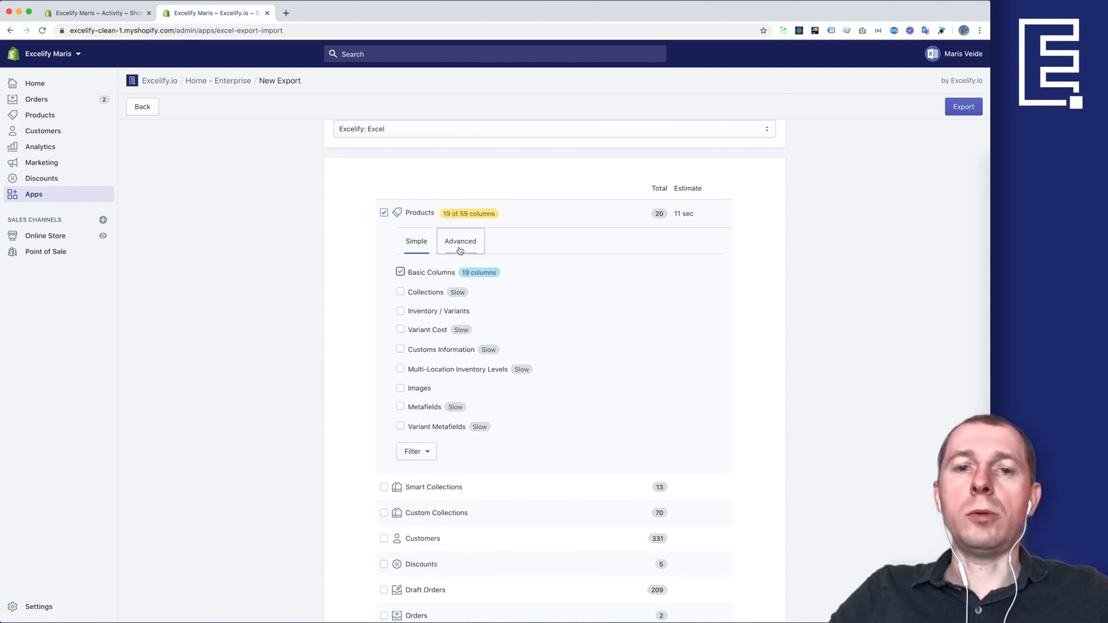
pyautogui.click(460, 242)
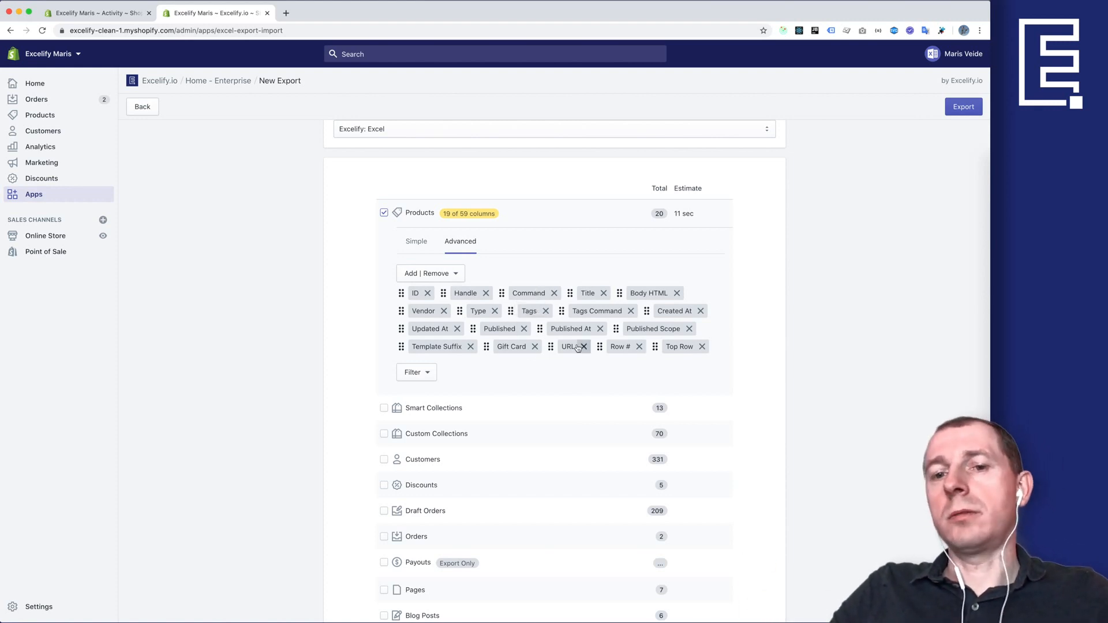
# Select the Collections group in place of Basic Columns and view its individual columns.
pyautogui.click(420, 247)
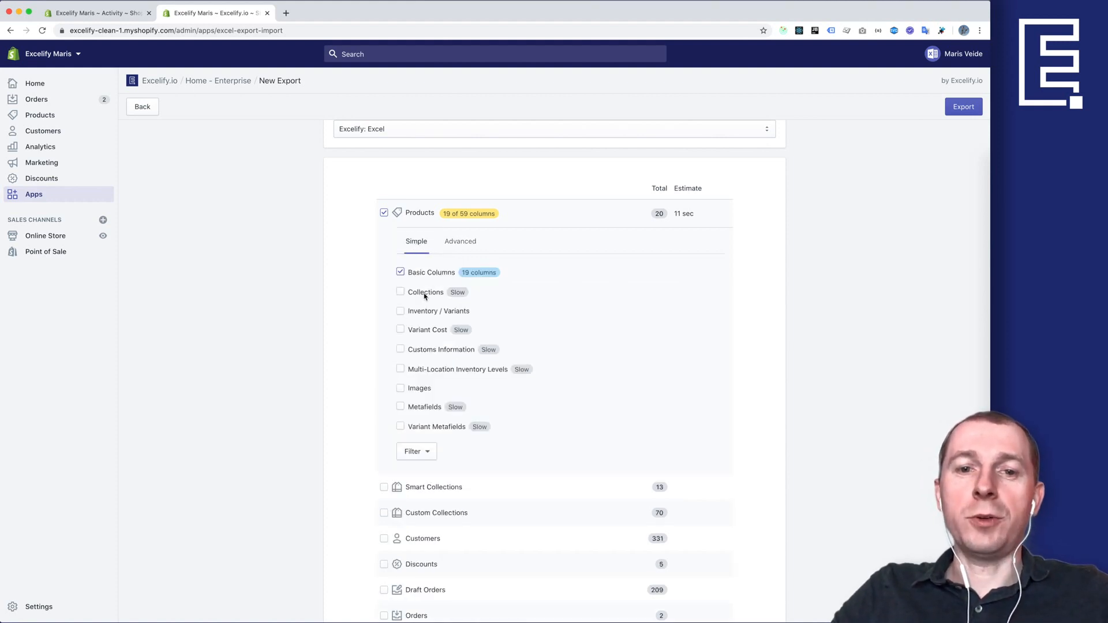
pyautogui.click(417, 295)
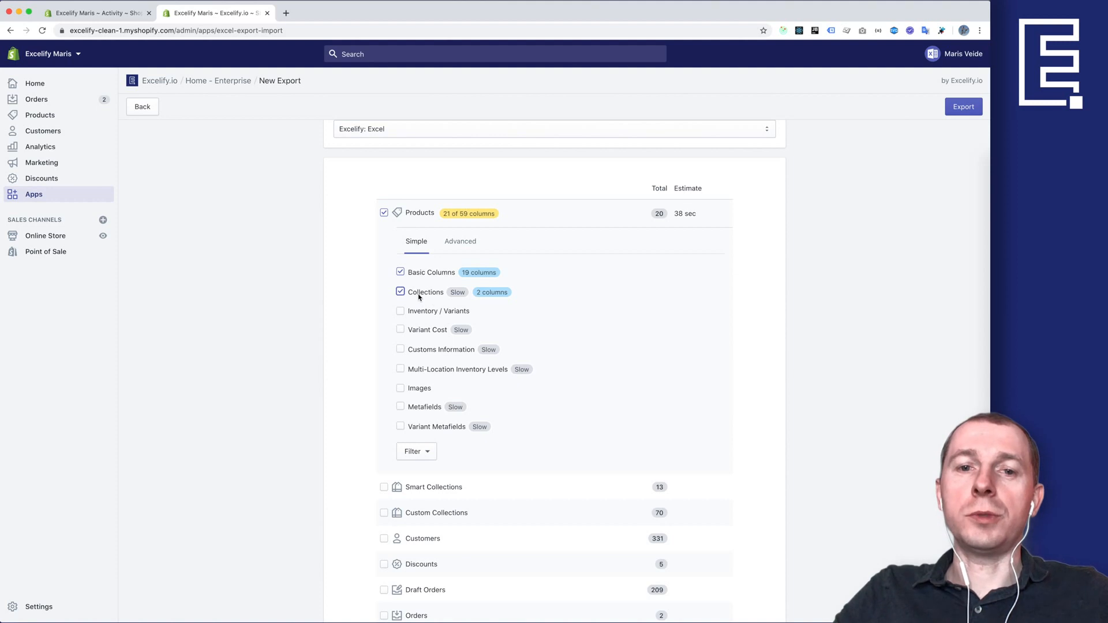
pyautogui.click(429, 274)
pyautogui.click(461, 242)
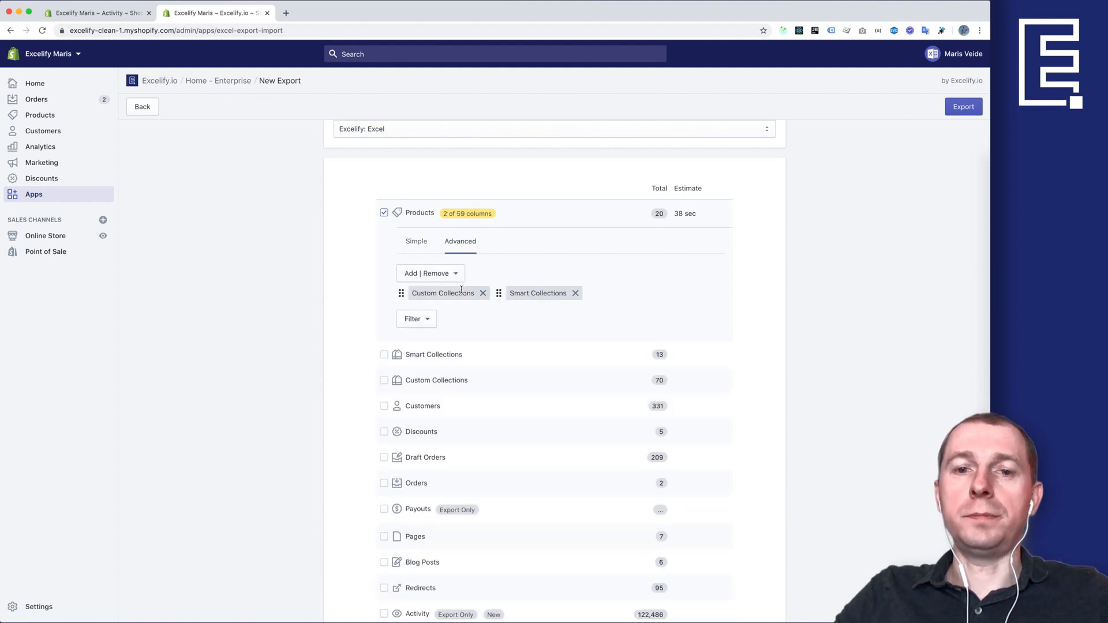
pyautogui.moveTo(515, 295); pyautogui.dragTo(548, 295)
pyautogui.click(545, 296)
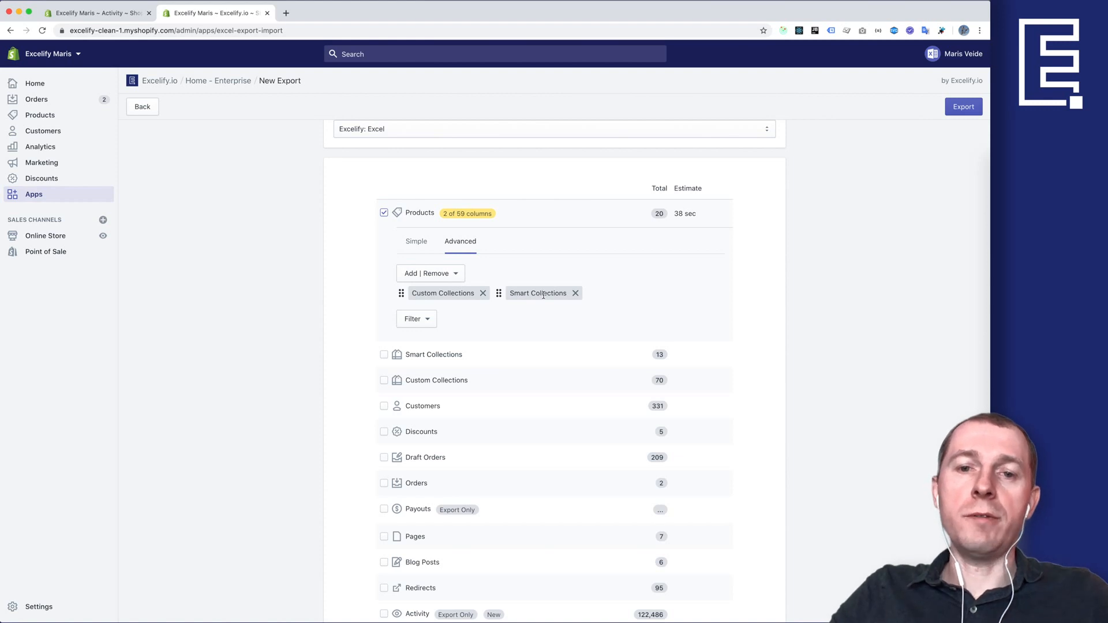
# Include Basic Columns again, review the combined column list and deselect the Collections group.
pyautogui.click(416, 243)
pyautogui.click(434, 275)
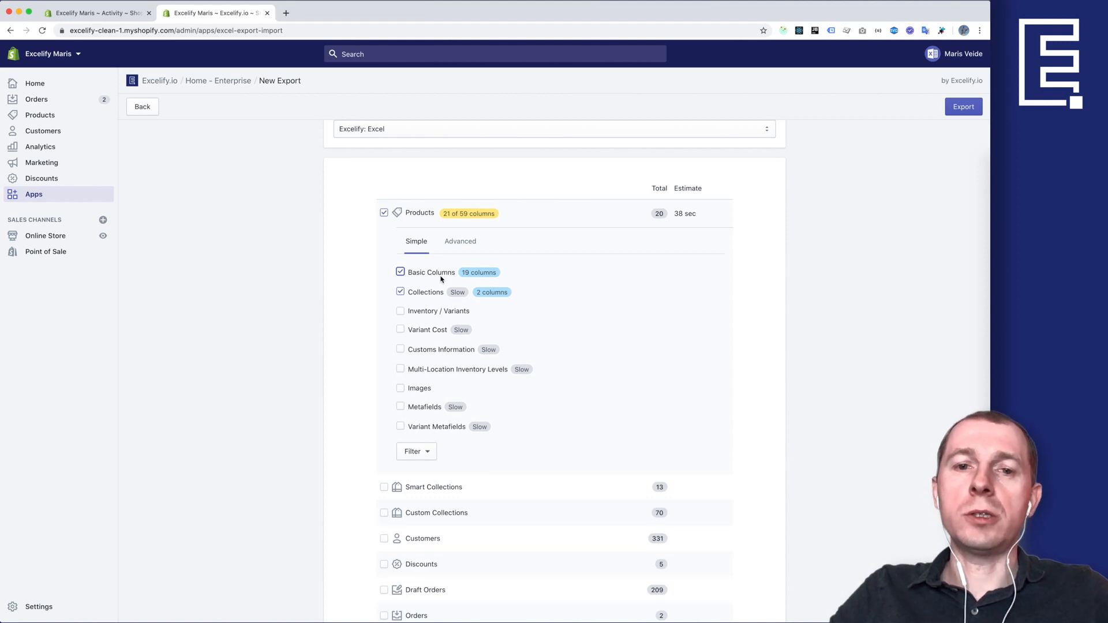
pyautogui.click(460, 242)
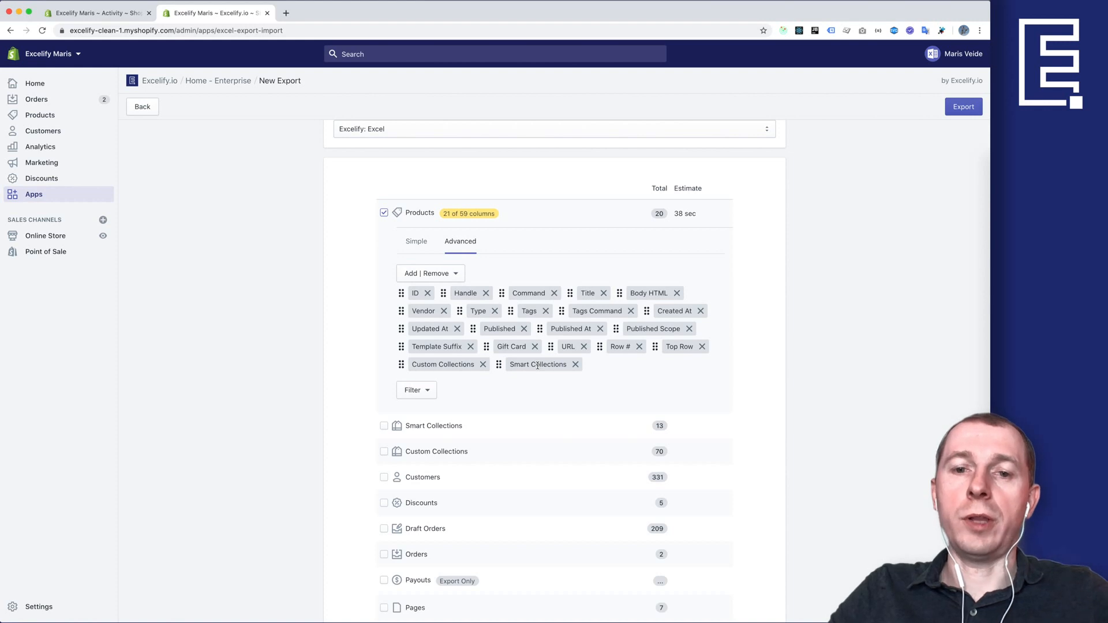
pyautogui.click(419, 247)
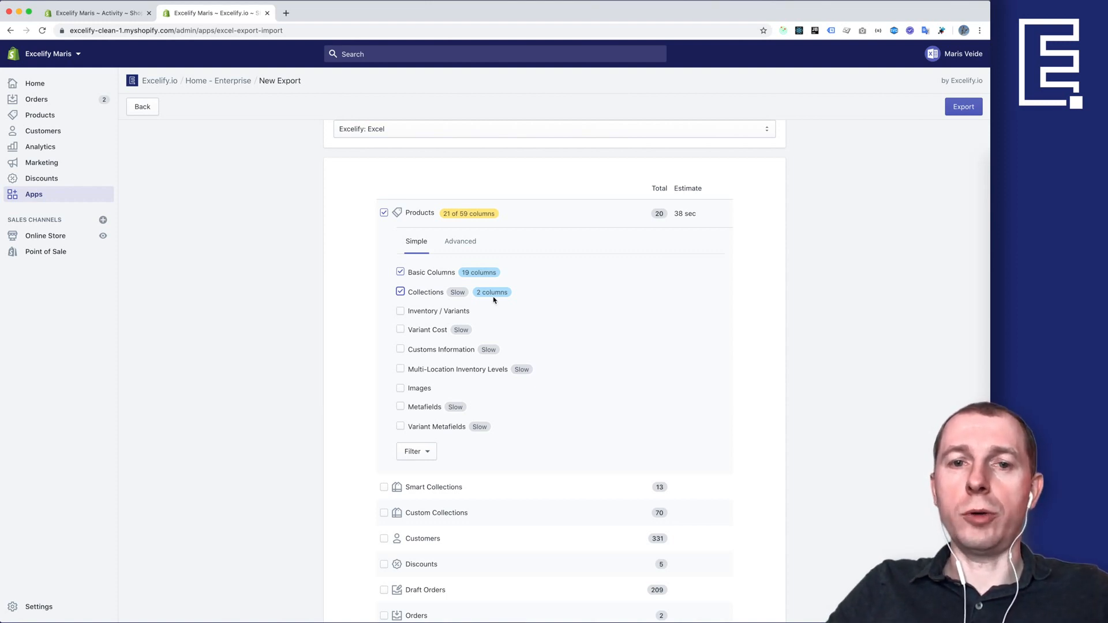
pyautogui.click(431, 293)
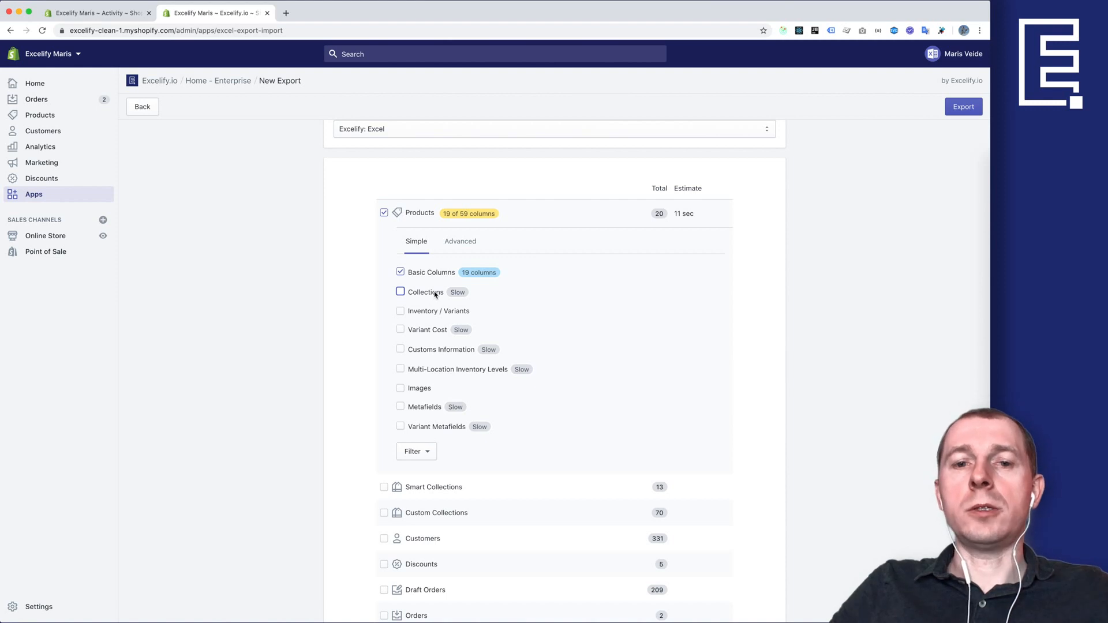
# Include the Collections group in the product columns and deselect it again.
pyautogui.click(434, 295)
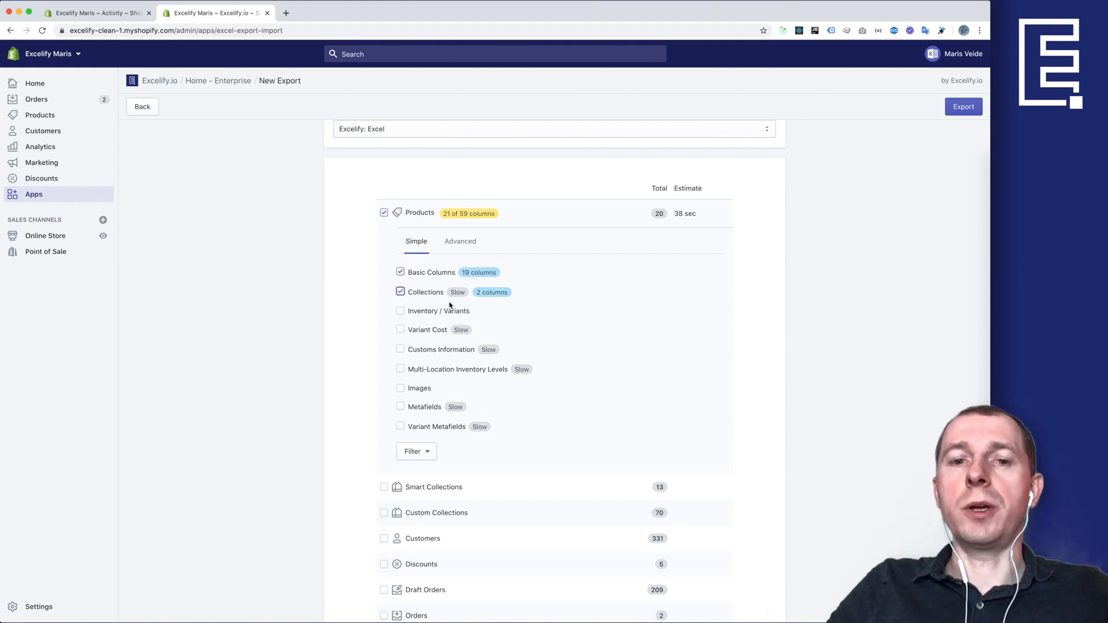
pyautogui.scroll(-1, 430, 318)
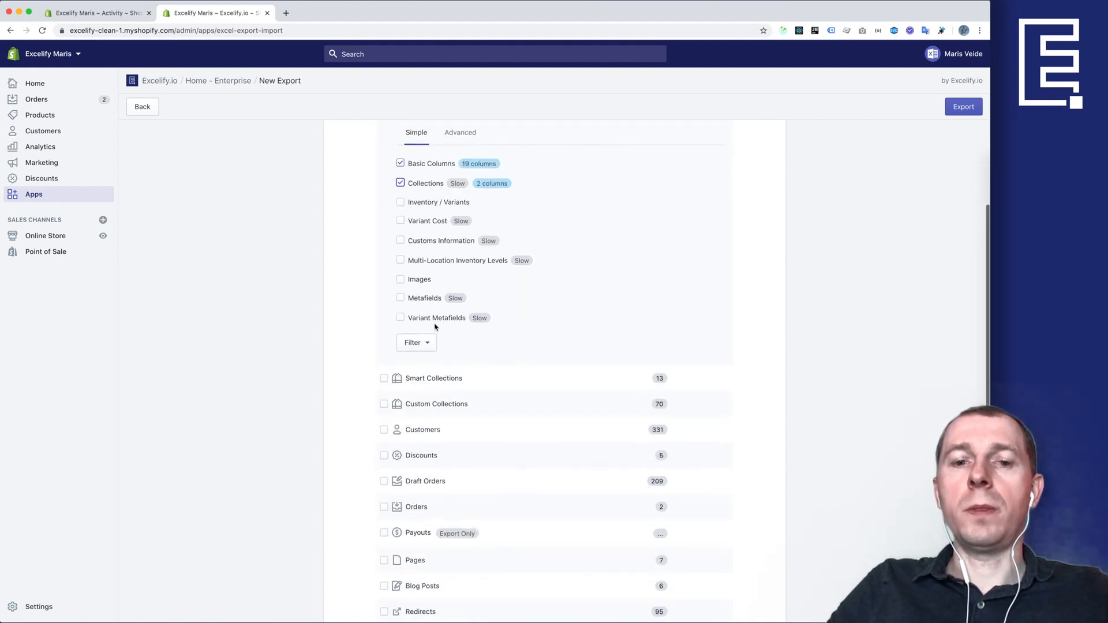
pyautogui.click(432, 268)
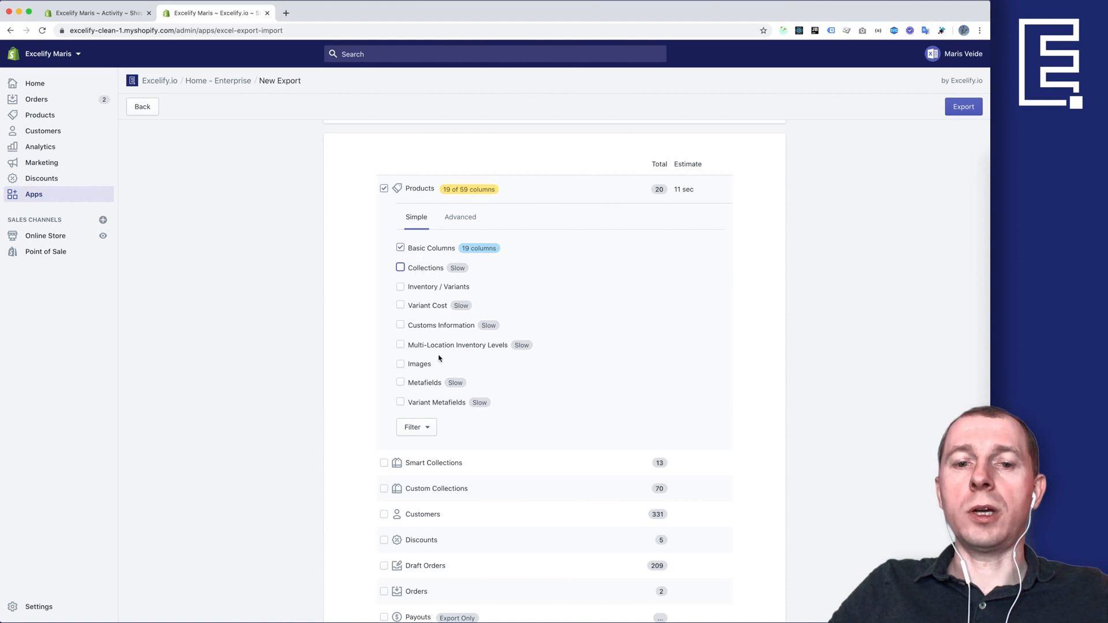
# Include the Smart Collections and Custom Collections sheets, review their column groups and deselect both again.
pyautogui.scroll(-5, 433, 346)
pyautogui.click(430, 315)
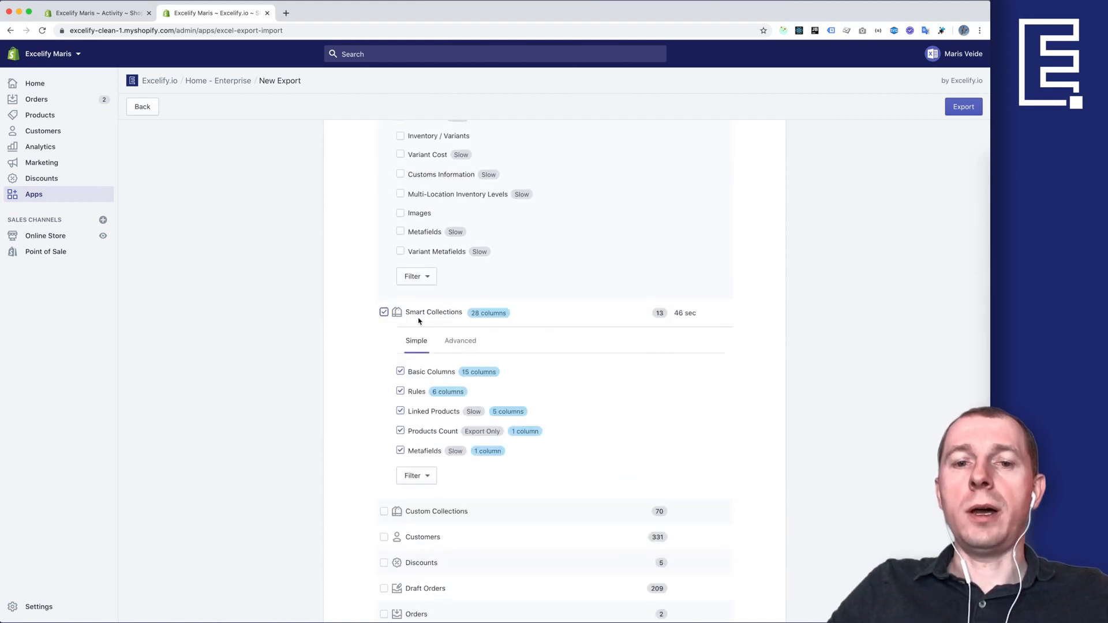
pyautogui.click(434, 511)
pyautogui.scroll(-4, 434, 494)
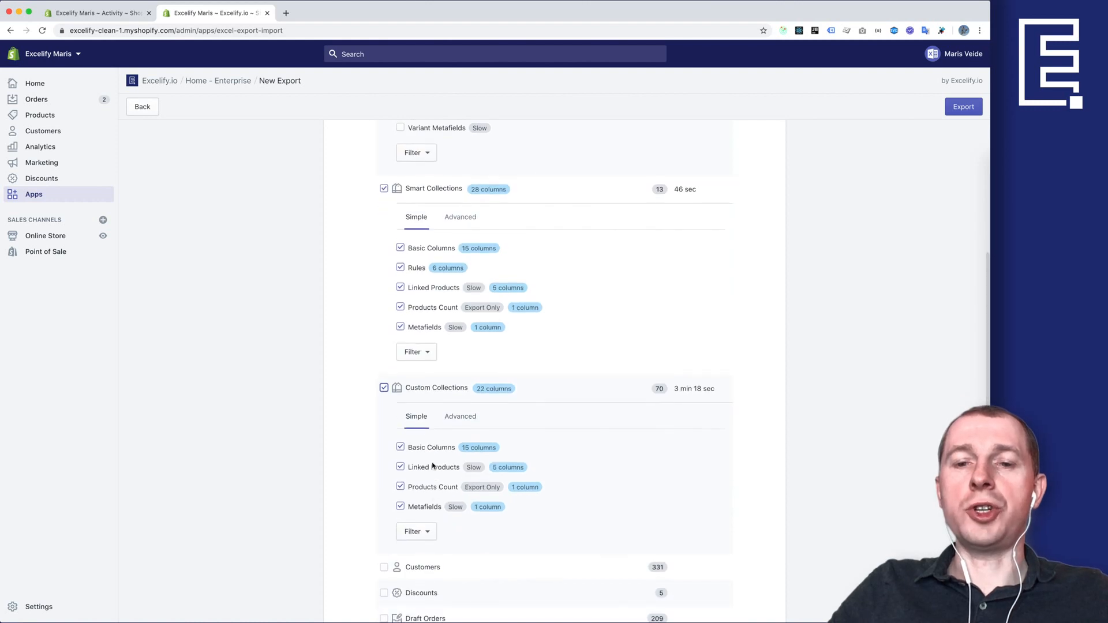
pyautogui.scroll(2, 434, 430)
pyautogui.scroll(1, 445, 435)
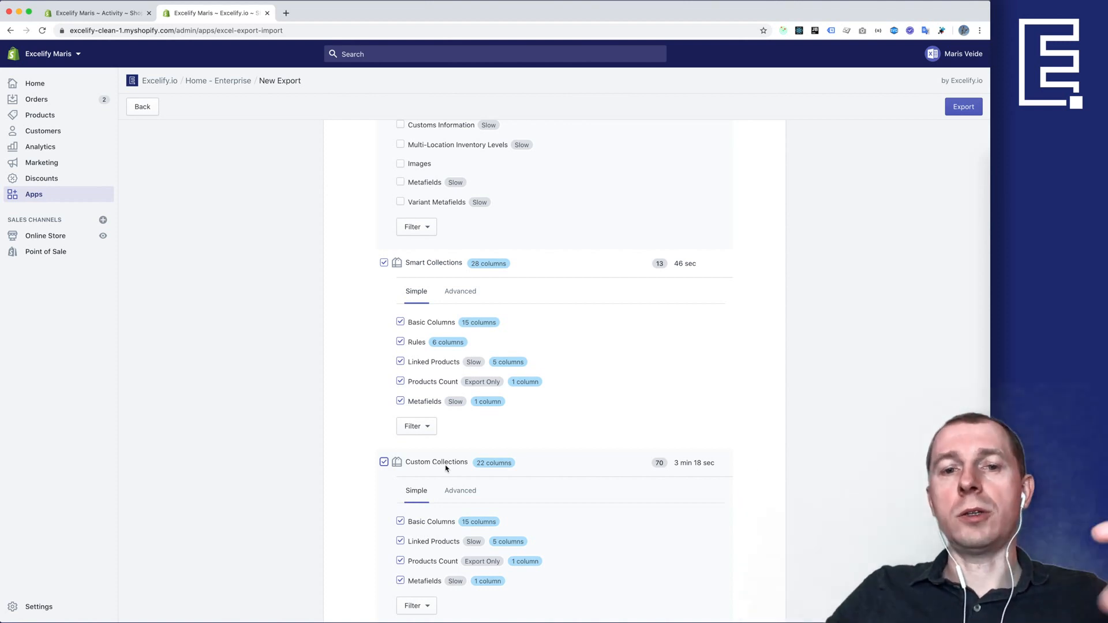
pyautogui.scroll(2, 436, 469)
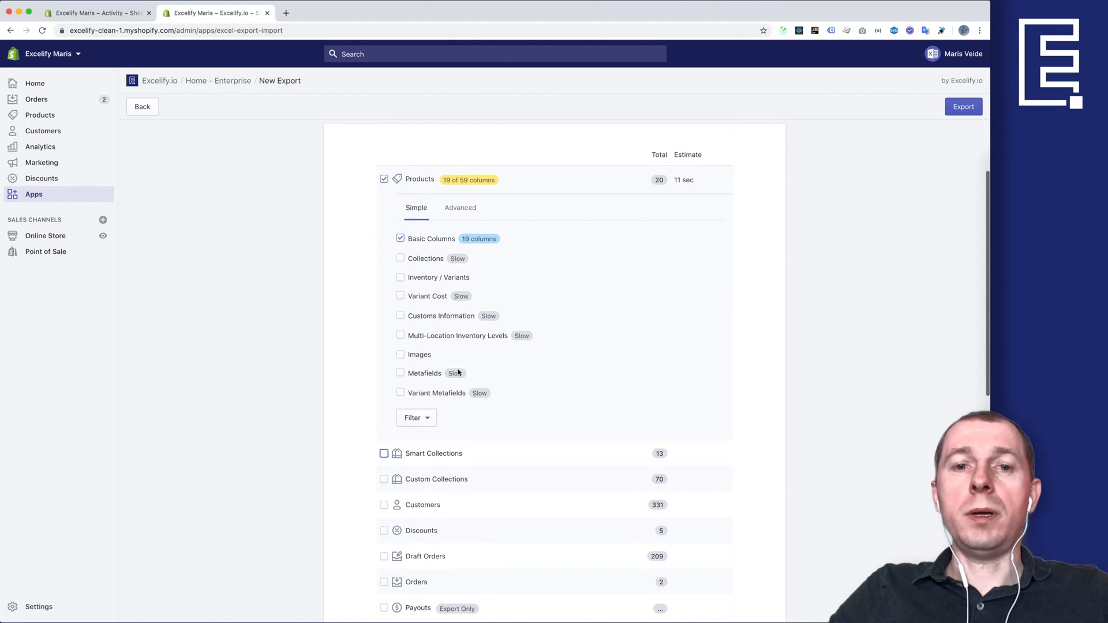
# Add the Collections and Inventory / Variants groups to the product export and review the individual columns.
pyautogui.click(437, 258)
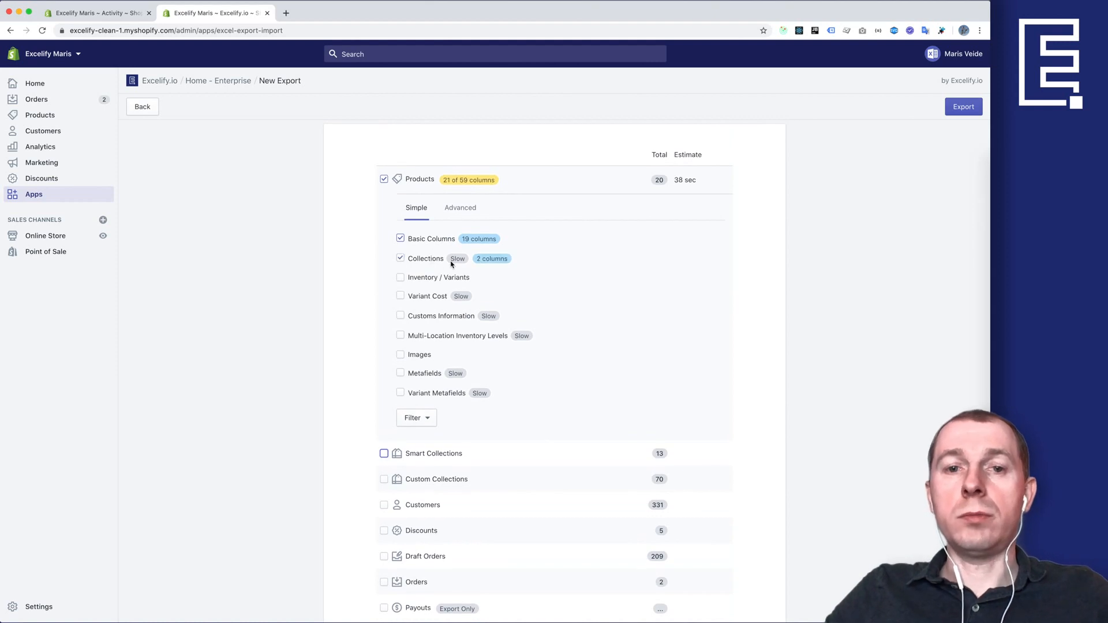
pyautogui.click(422, 279)
pyautogui.click(461, 213)
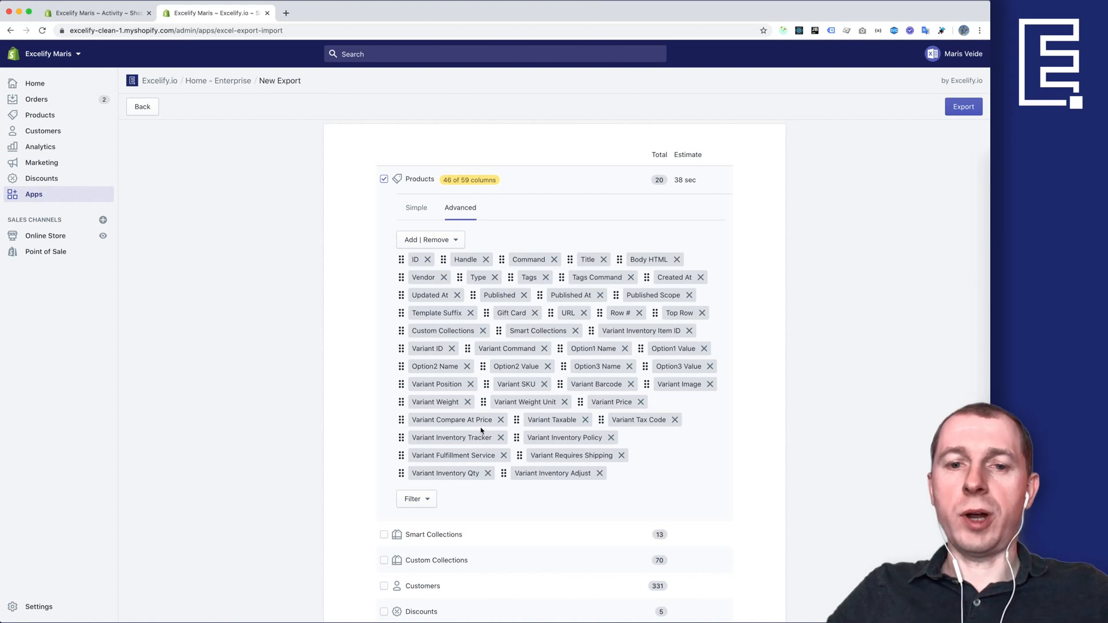
pyautogui.click(418, 208)
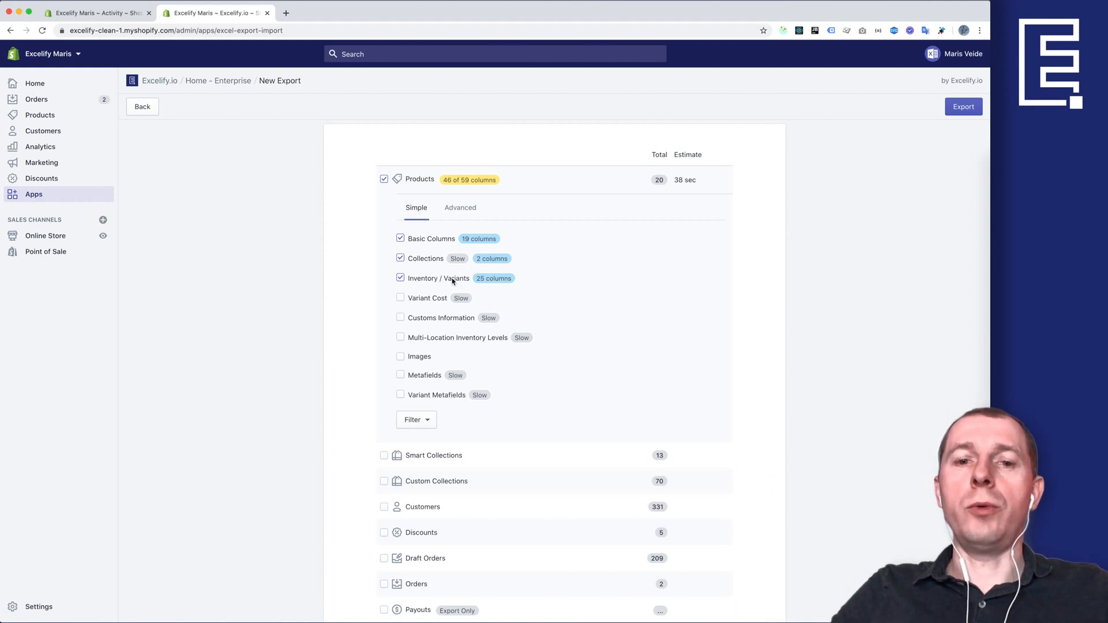
# Include the Variant Cost group for Products and check the individual column list.
pyautogui.click(425, 299)
pyautogui.click(461, 208)
pyautogui.click(422, 214)
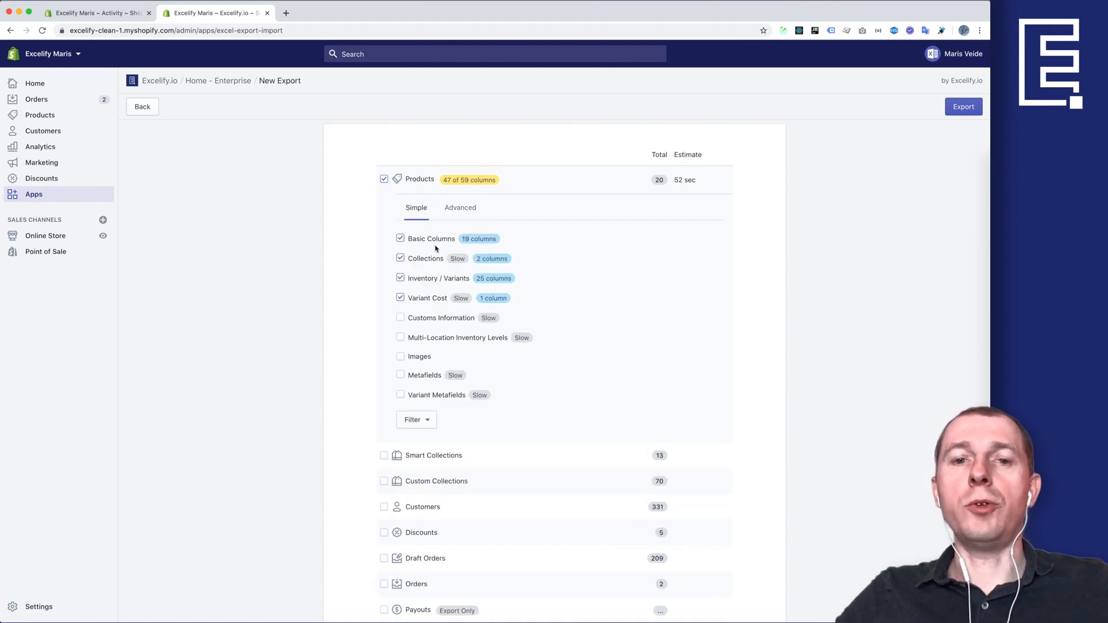
# Include the Customs Information group and examine its individual columns, such as Variant HS Code.
pyautogui.click(441, 318)
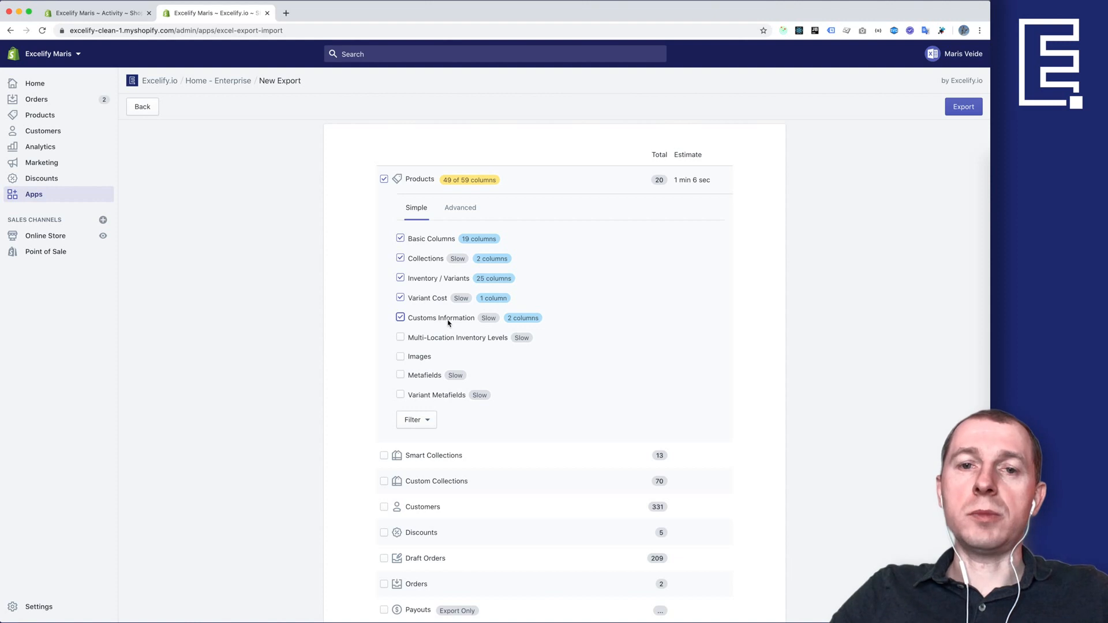
pyautogui.click(460, 209)
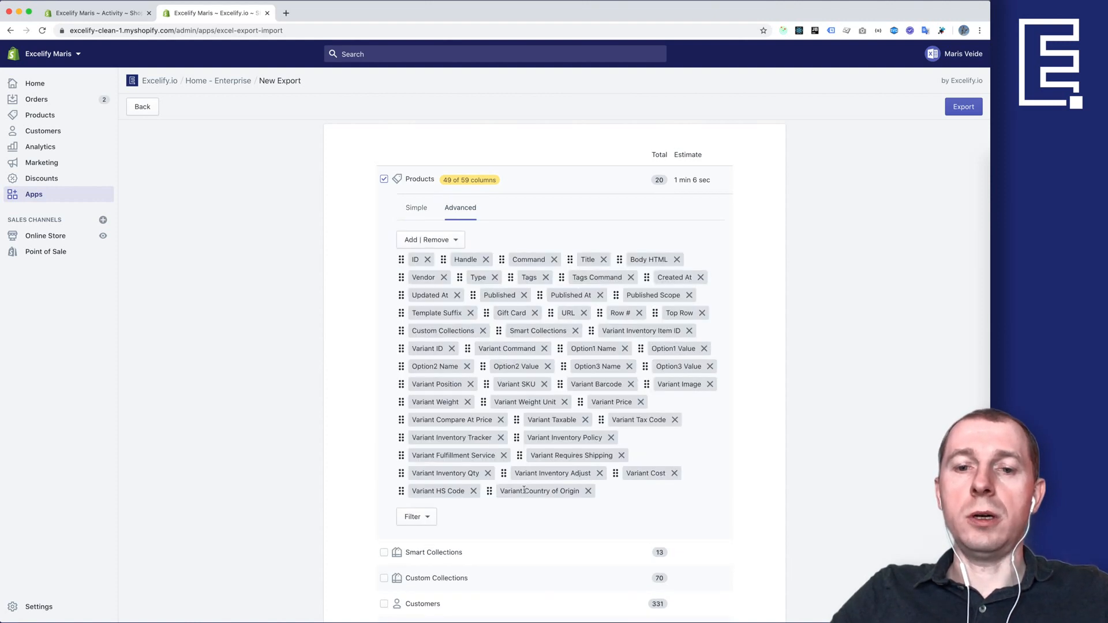
pyautogui.moveTo(422, 492); pyautogui.dragTo(458, 494)
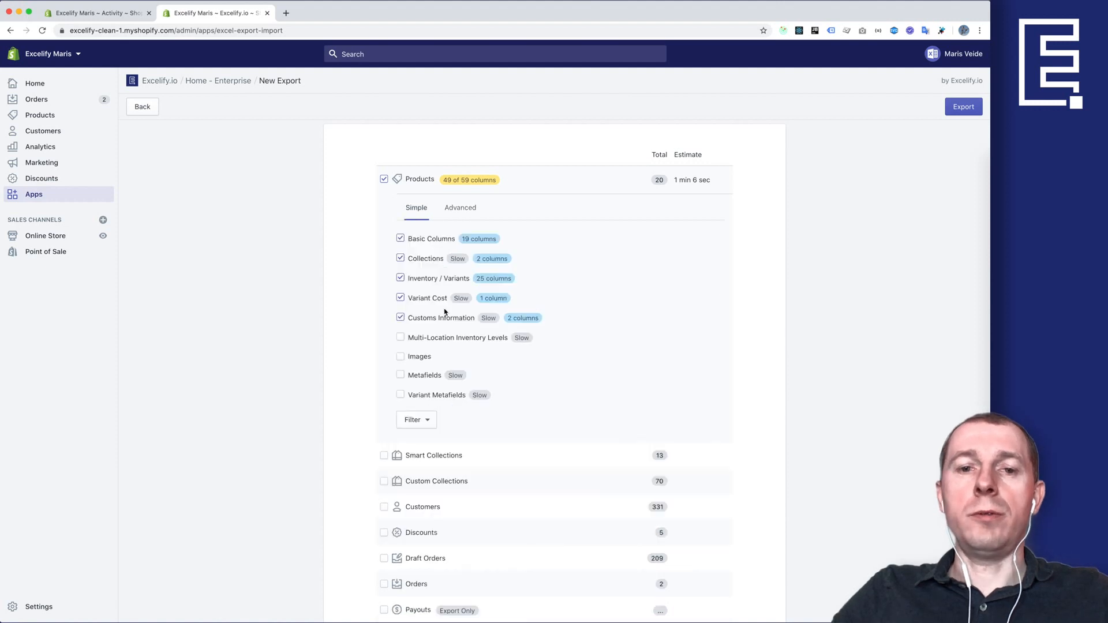
# Include the Multi-Location Inventory Levels group and view its individual columns before returning to the group list.
pyautogui.scroll(-2, 445, 338)
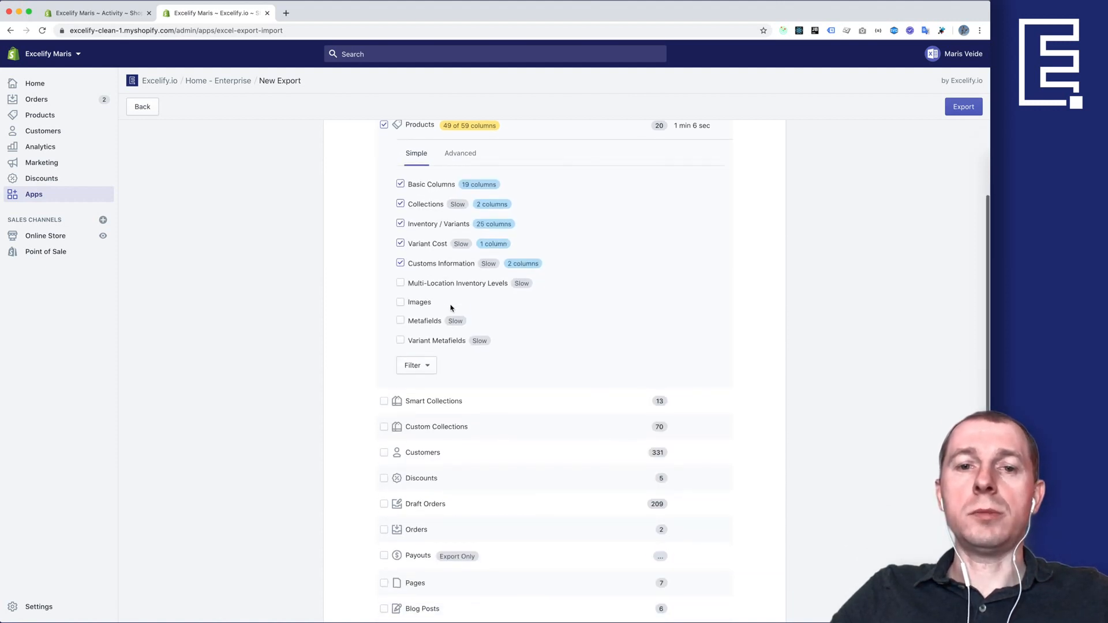
pyautogui.click(441, 290)
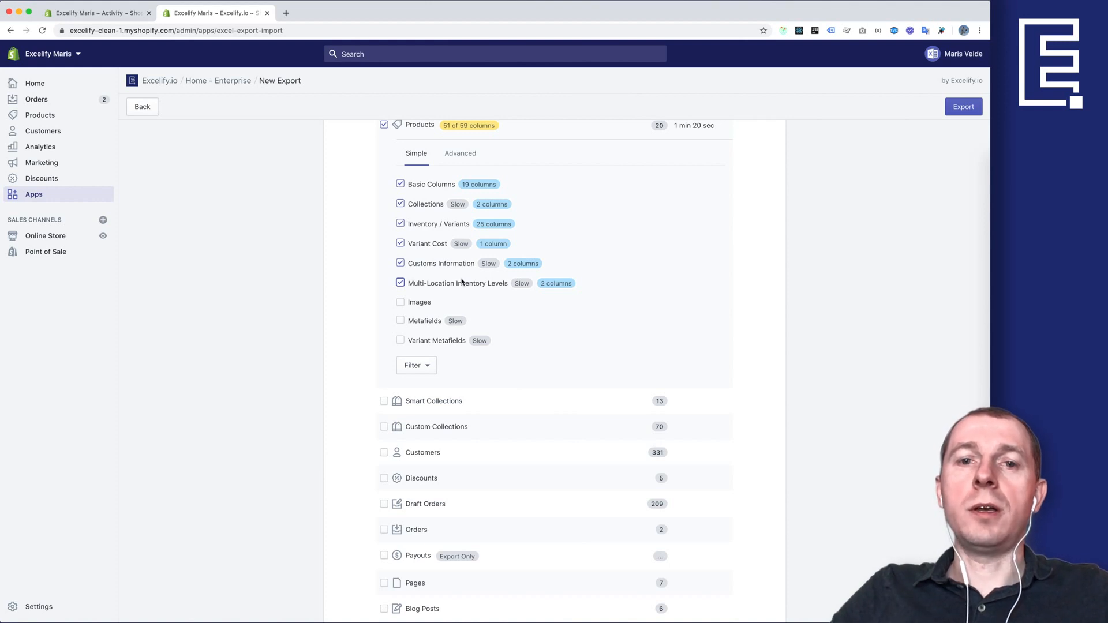
pyautogui.click(459, 155)
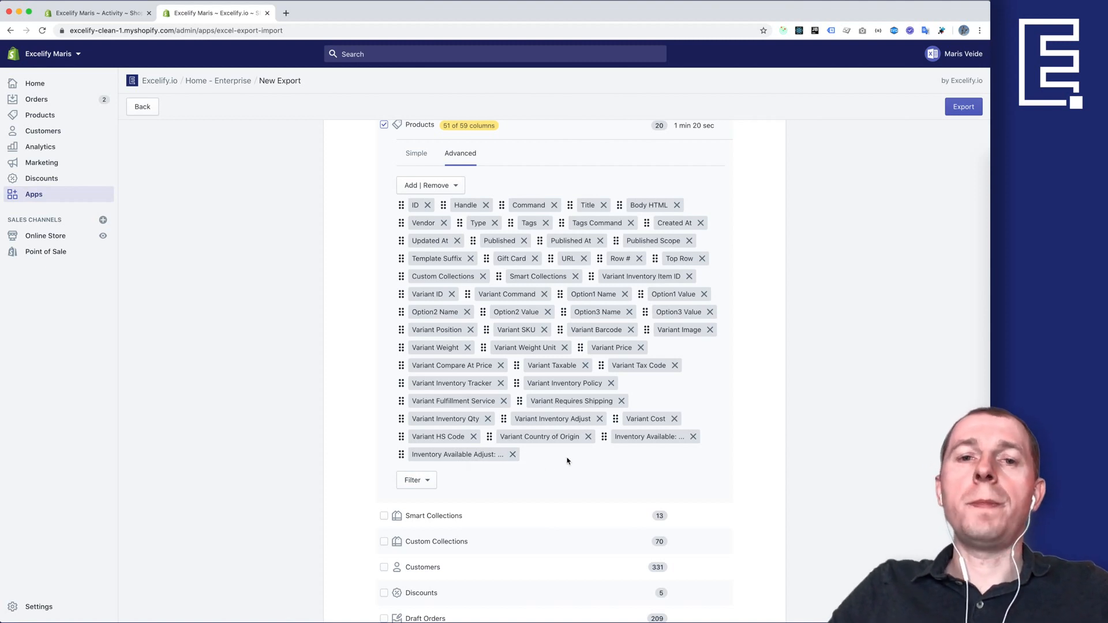
pyautogui.scroll(1, 571, 458)
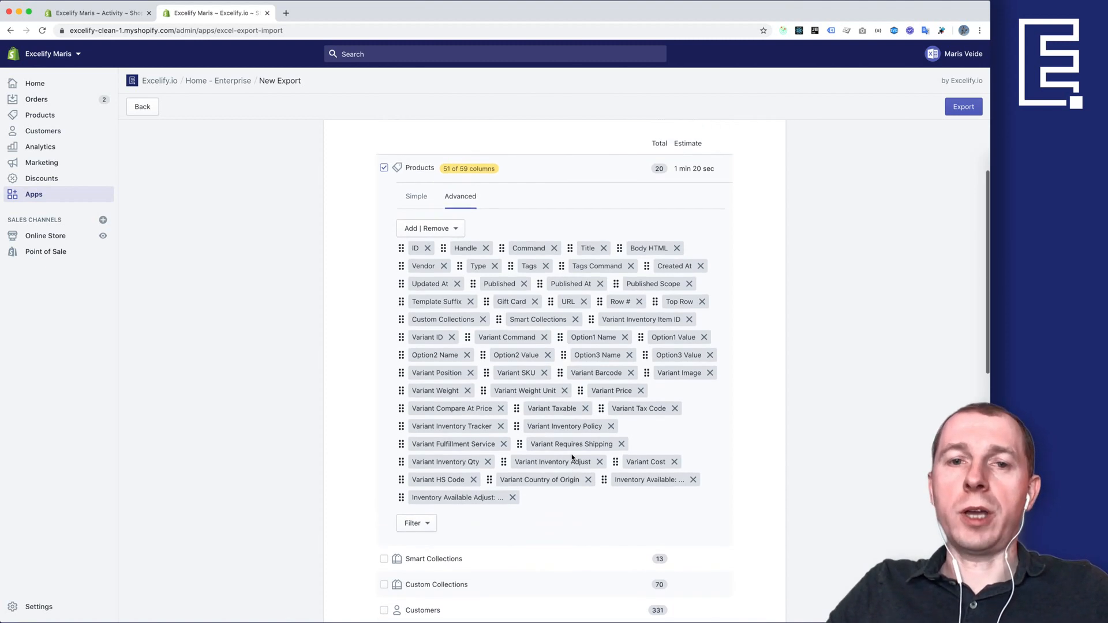
pyautogui.click(423, 203)
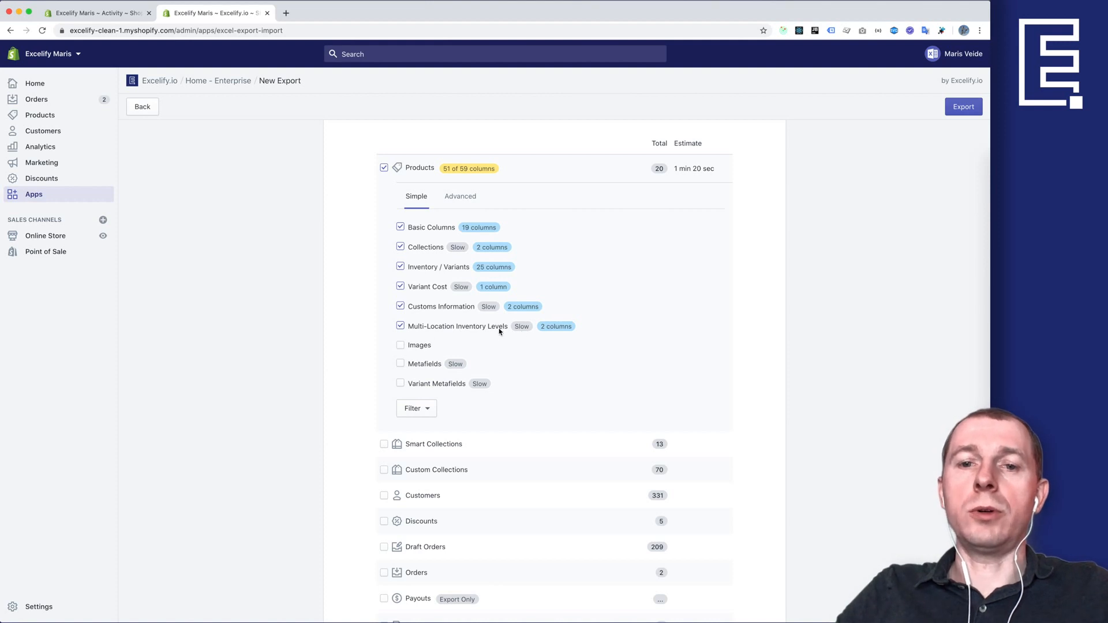
# Repeatedly deselect and re-include the Multi-Location Inventory Levels group to compare the estimated export time.
pyautogui.click(479, 329)
pyautogui.click(467, 327)
pyautogui.click(462, 328)
pyautogui.click(452, 328)
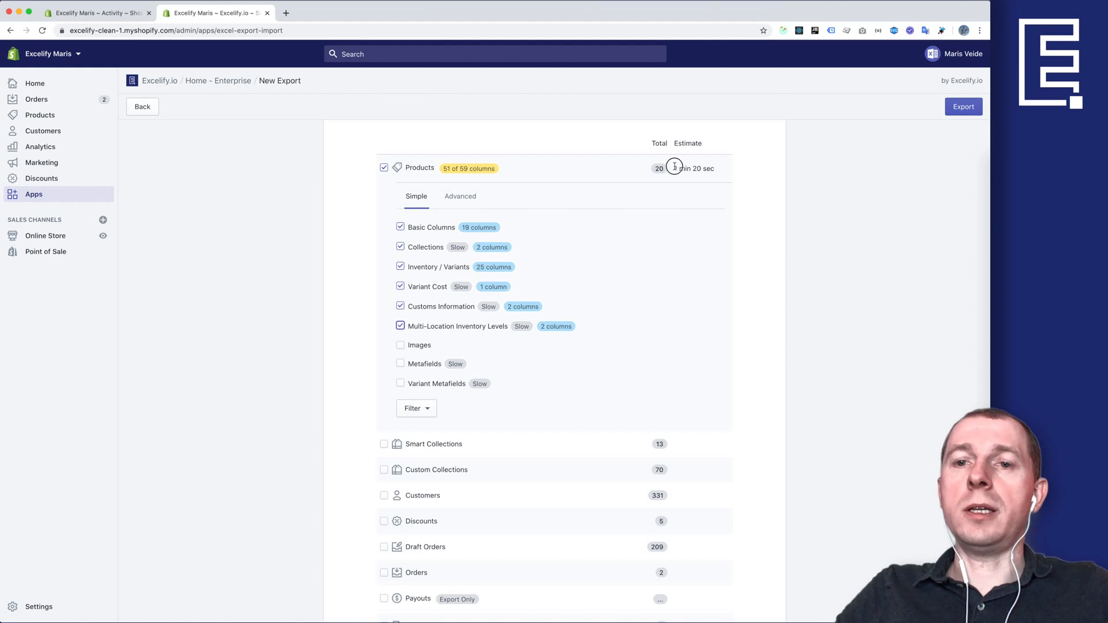
pyautogui.click(450, 328)
pyautogui.click(452, 329)
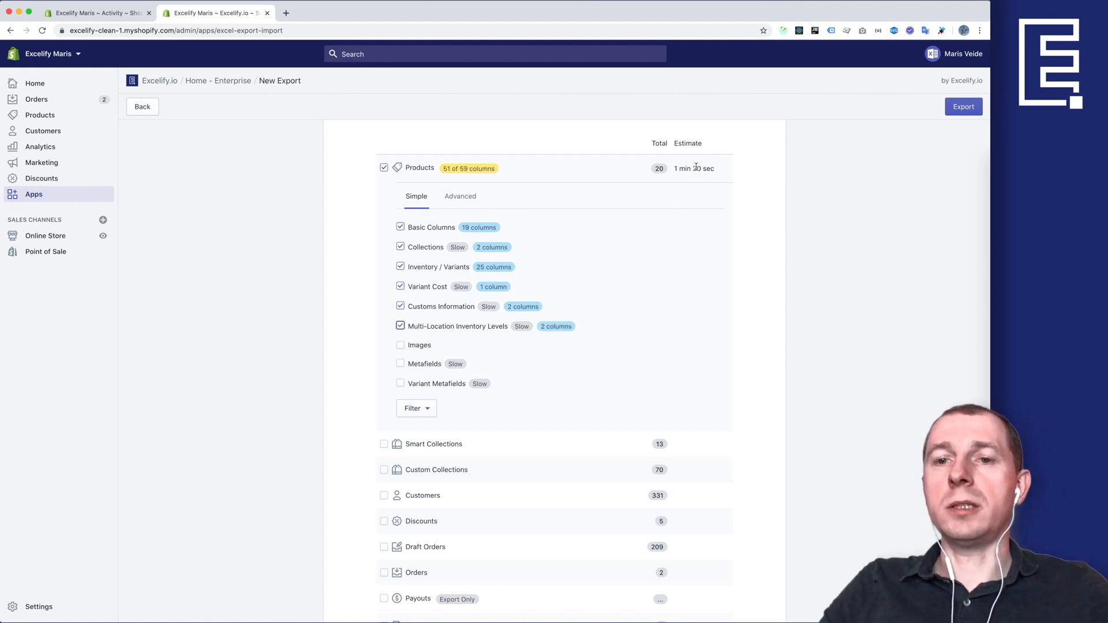
pyautogui.scroll(1, 653, 282)
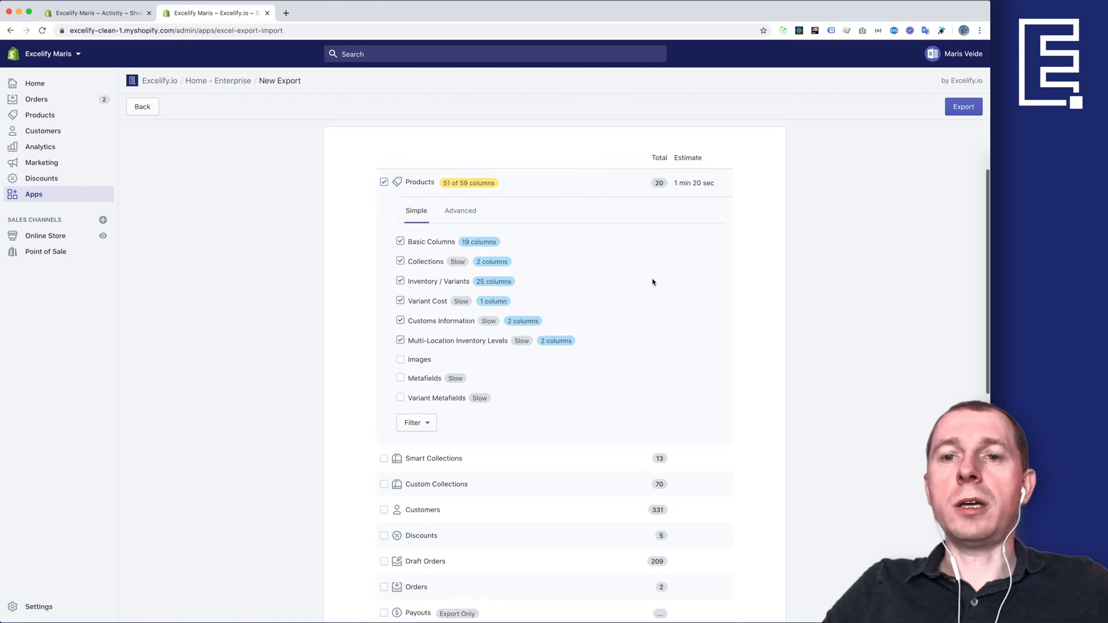
pyautogui.scroll(1, 653, 282)
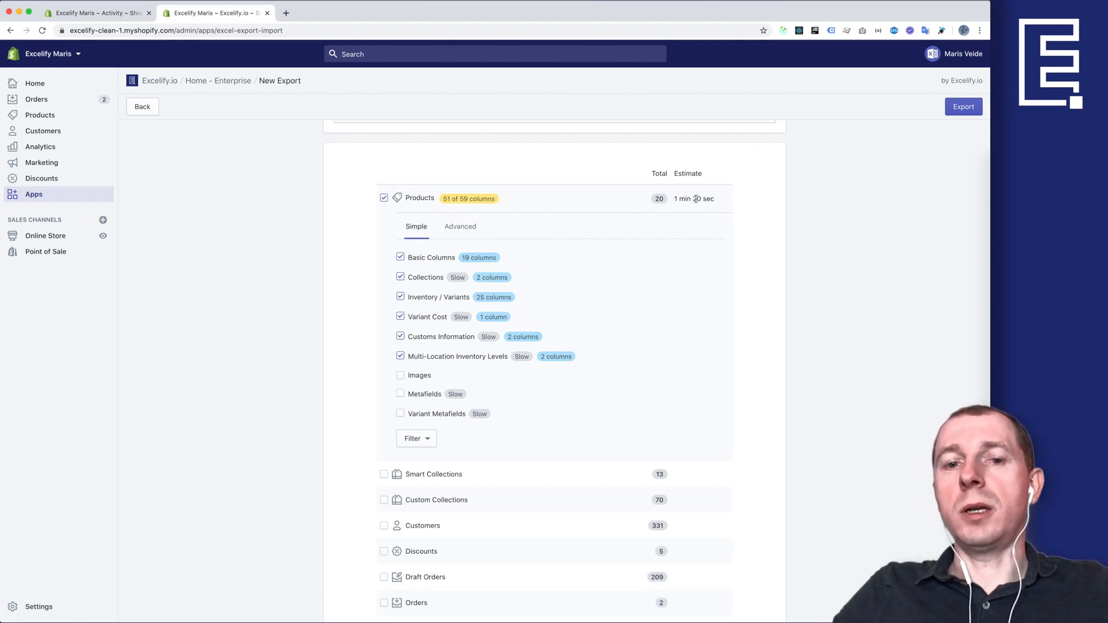
# Include the Images group and examine its individual columns, such as Image Src and Image Command.
pyautogui.scroll(-3, 613, 303)
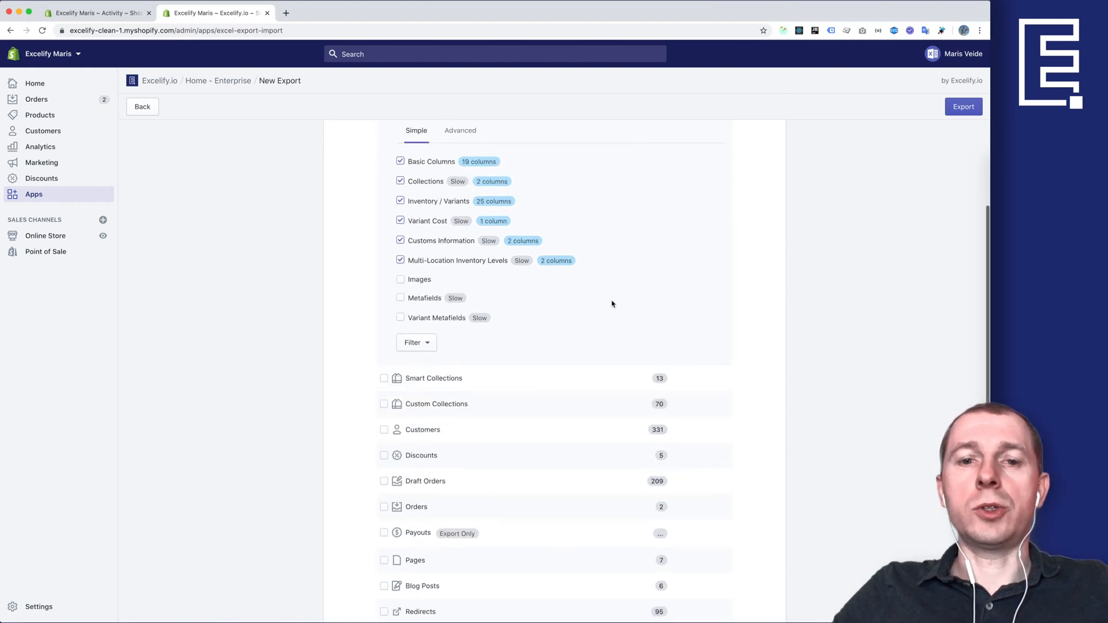
pyautogui.click(427, 281)
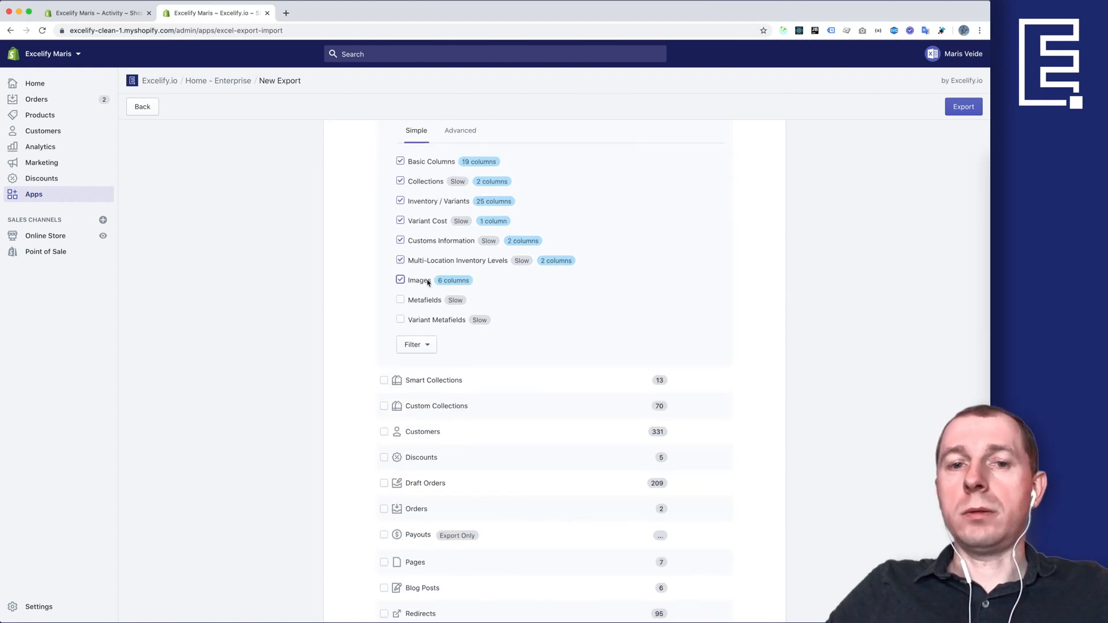
pyautogui.scroll(1, 434, 283)
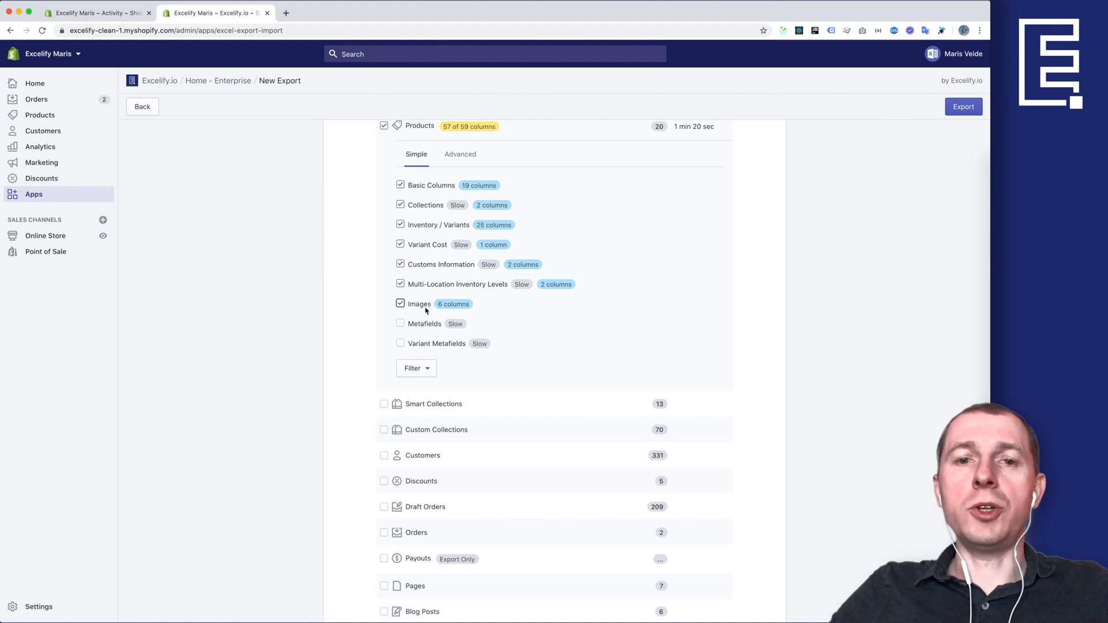
pyautogui.click(460, 154)
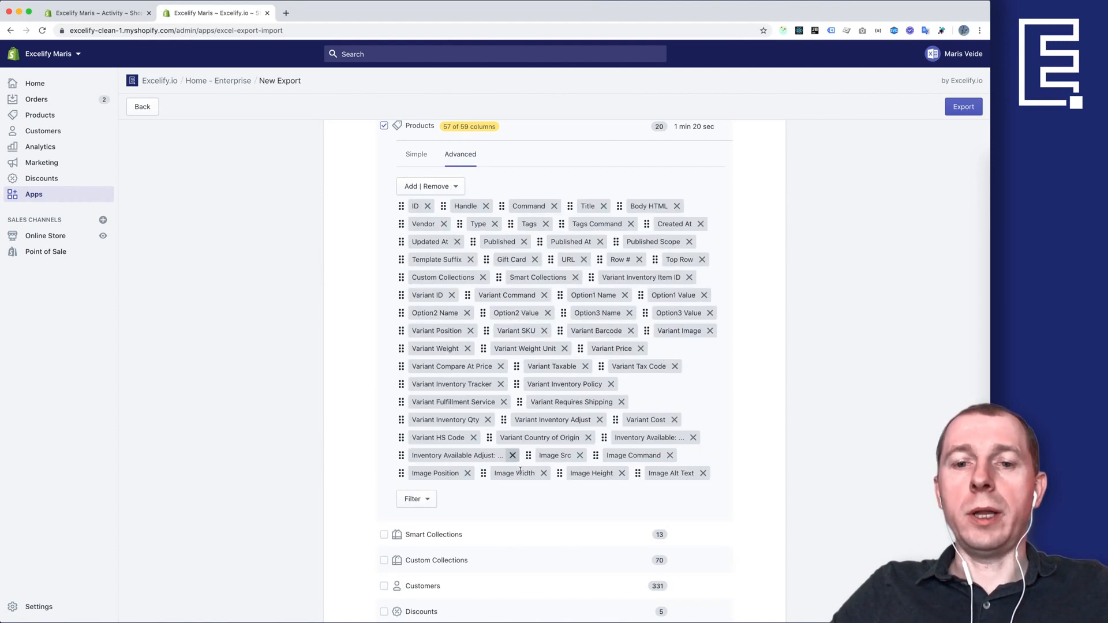
pyautogui.moveTo(571, 455); pyautogui.dragTo(547, 455)
pyautogui.moveTo(619, 456); pyautogui.dragTo(645, 456)
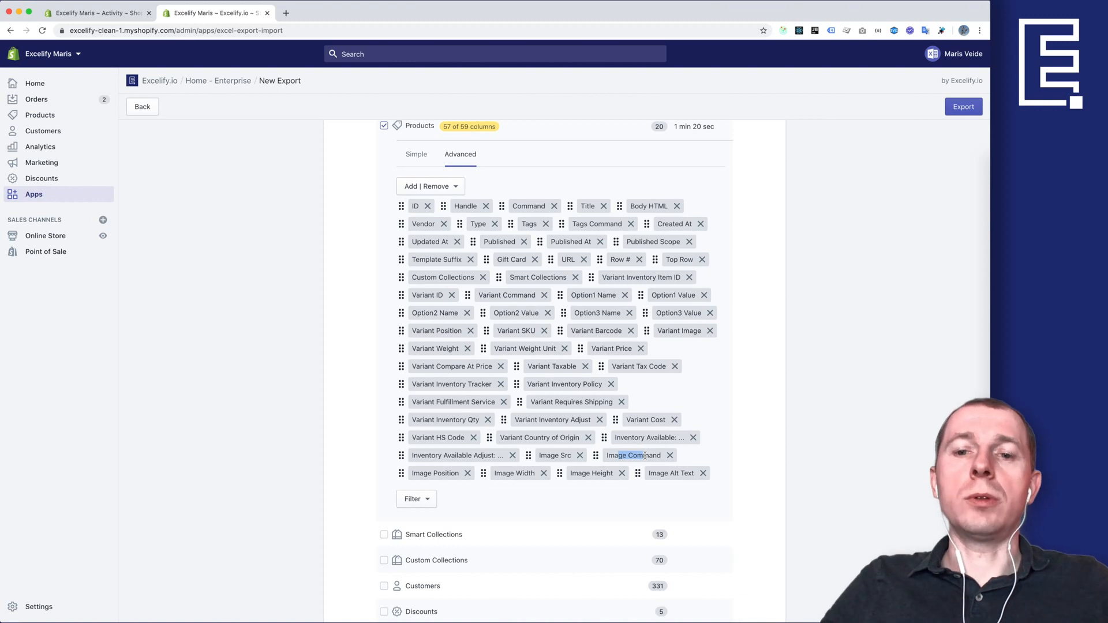
pyautogui.click(642, 456)
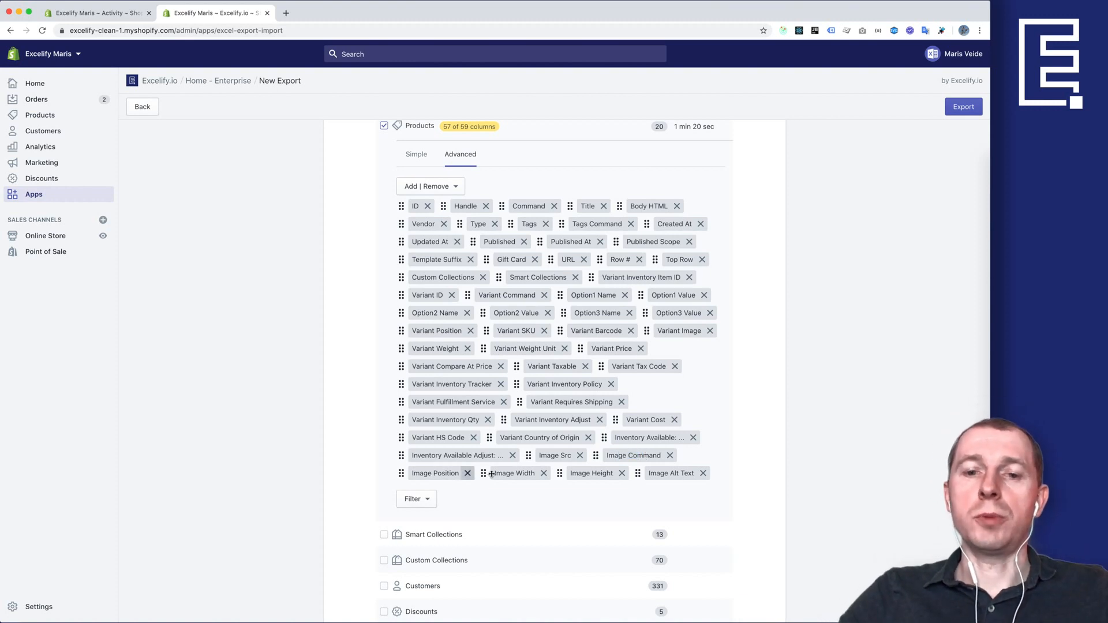
pyautogui.click(417, 154)
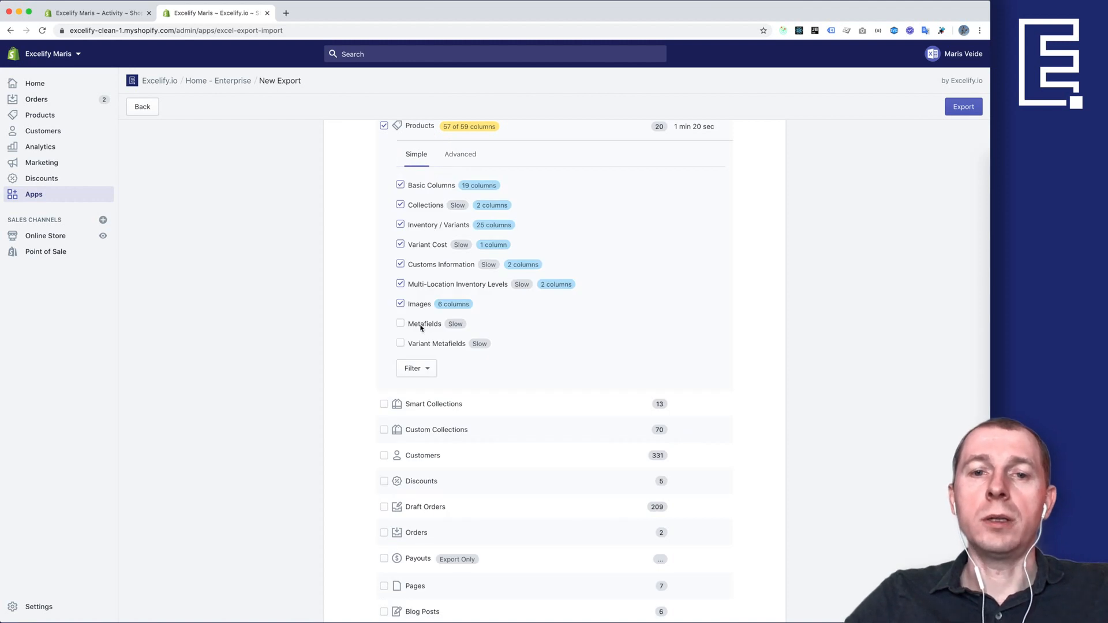
# Include the Metafields and Variant Metafields groups in the product export.
pyautogui.click(421, 326)
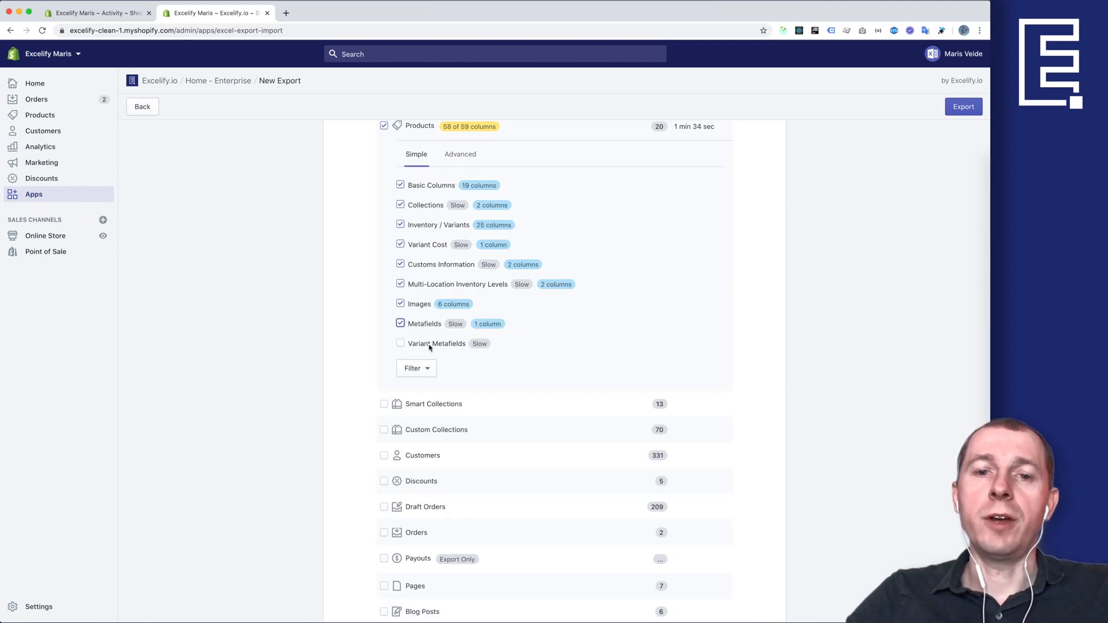
pyautogui.click(430, 345)
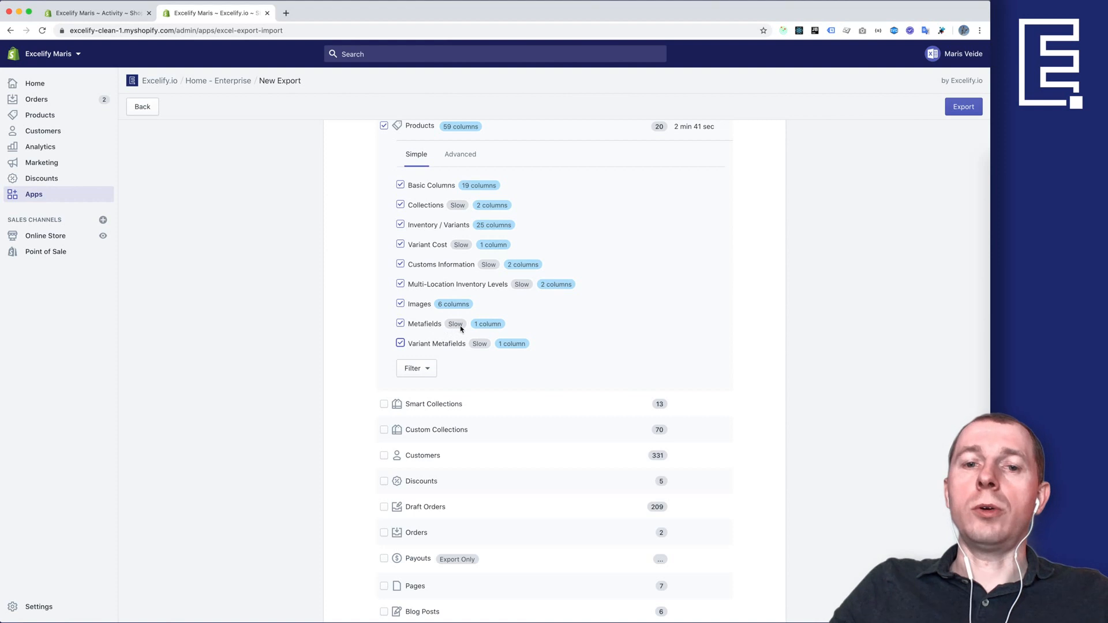
# Show the individual product columns and move Variant Requires Shipping to directly after Variant Inventory Tracker.
pyautogui.scroll(1, 433, 329)
pyautogui.scroll(1, 434, 329)
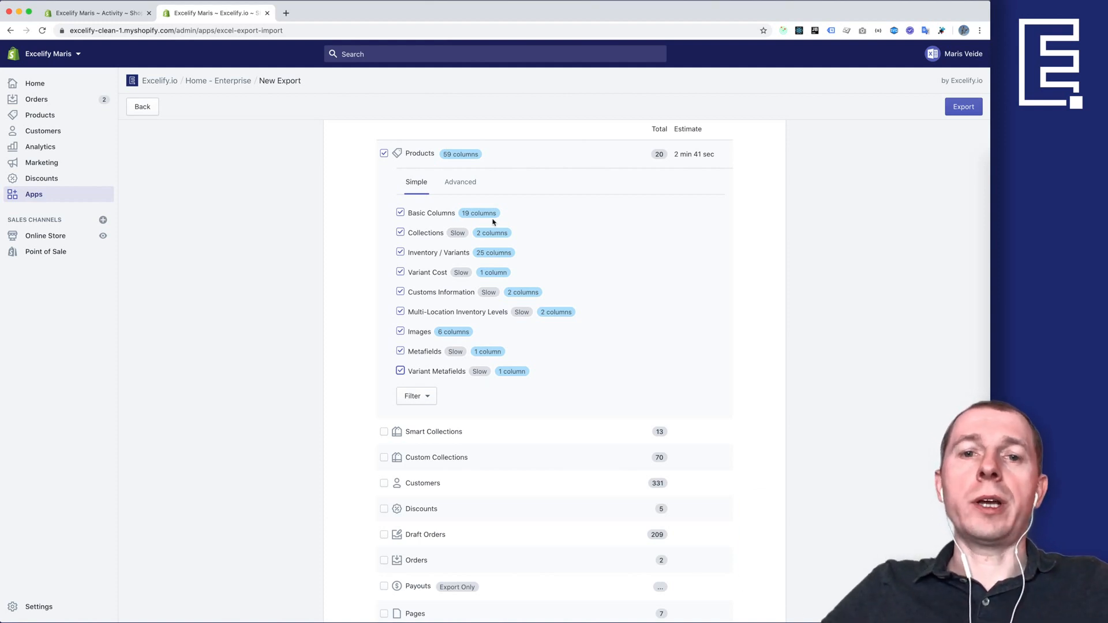
pyautogui.click(473, 183)
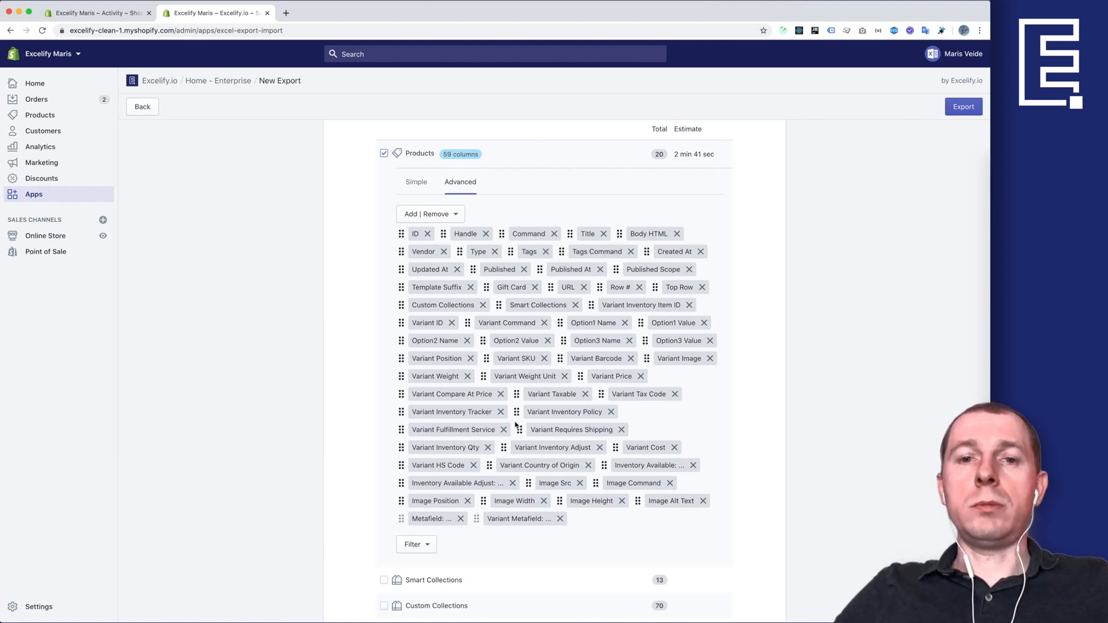
pyautogui.moveTo(508, 400)
pyautogui.mouseDown()
pyautogui.moveTo(527, 426)
pyautogui.moveTo(518, 408)
pyautogui.moveTo(489, 407)
pyautogui.mouseUp()
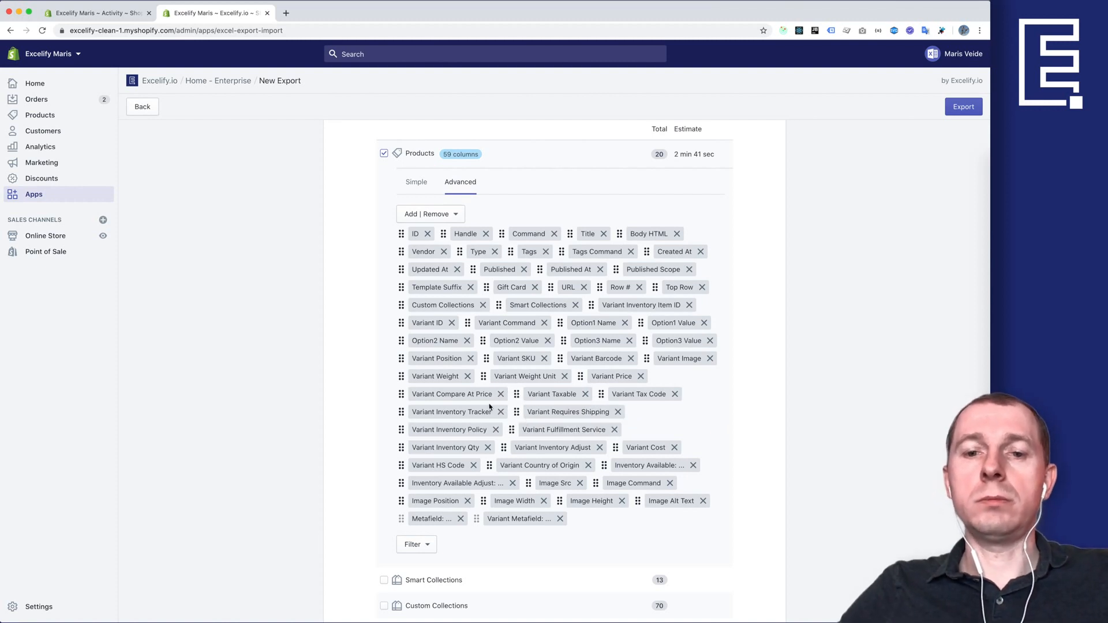
# Compare the grouped column view of the product export with its individual column view.
pyautogui.click(415, 182)
pyautogui.click(456, 182)
pyautogui.click(414, 184)
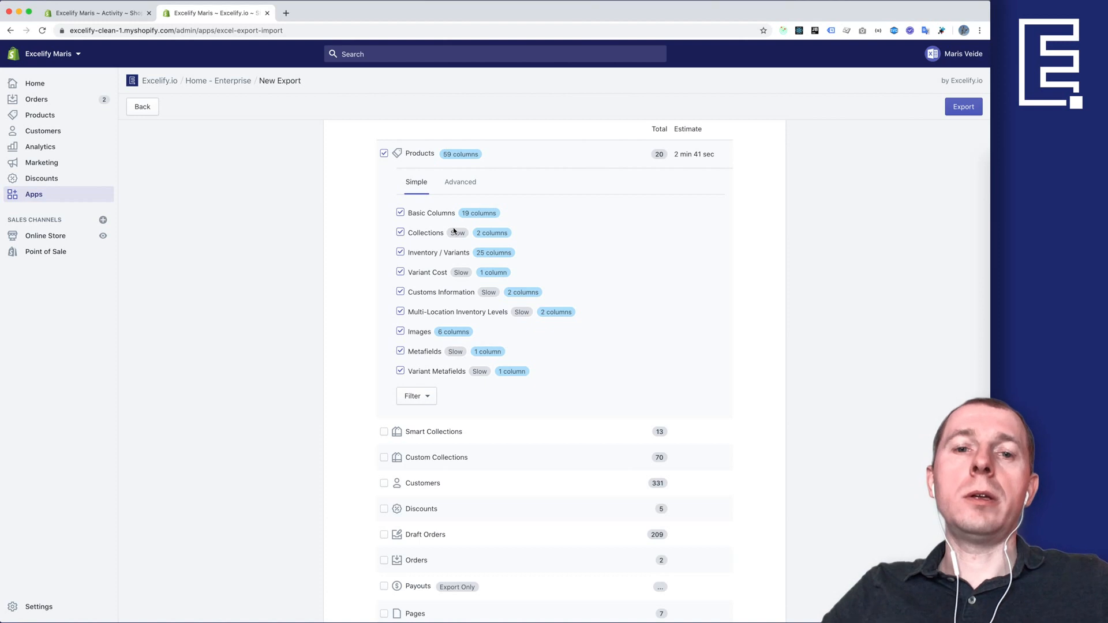
pyautogui.click(459, 183)
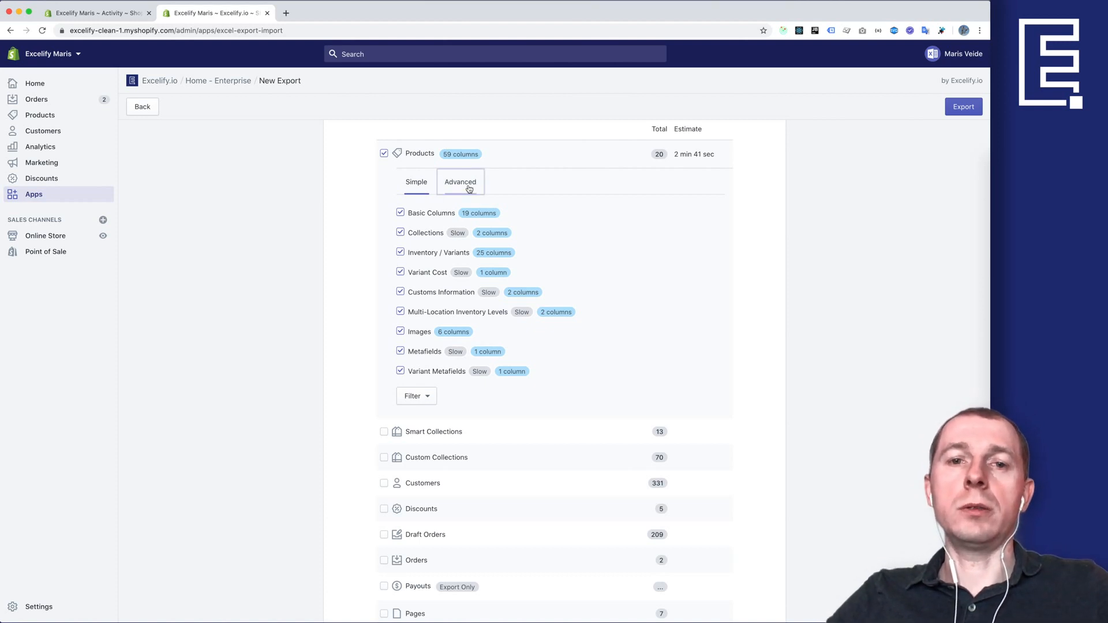
pyautogui.click(416, 185)
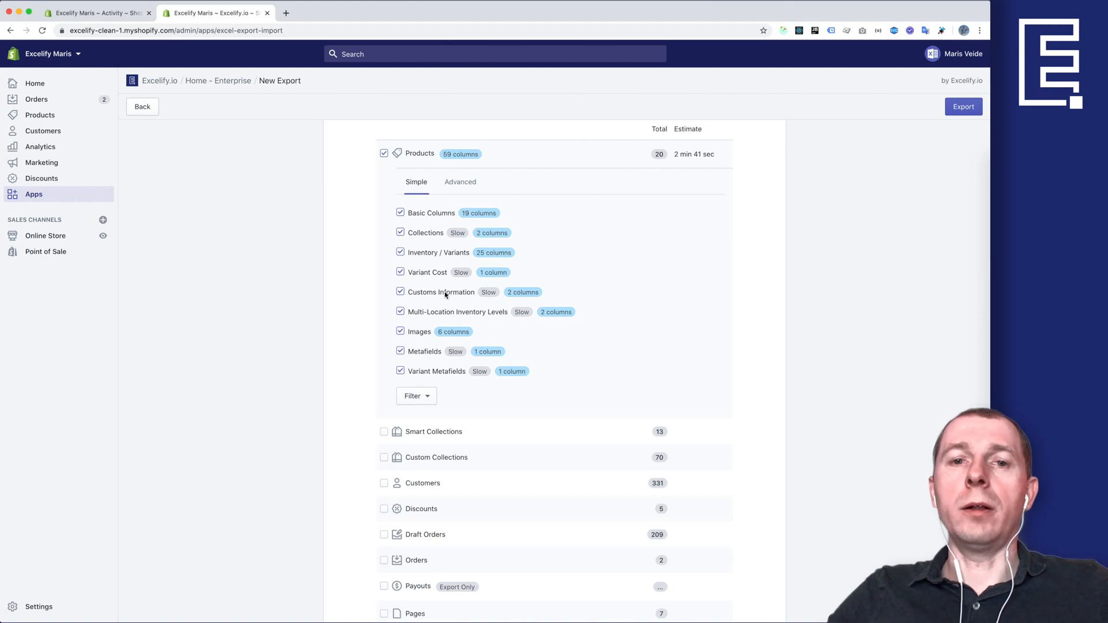
# Start a product filter on ID with the condition "equals to any of".
pyautogui.scroll(-3, 445, 300)
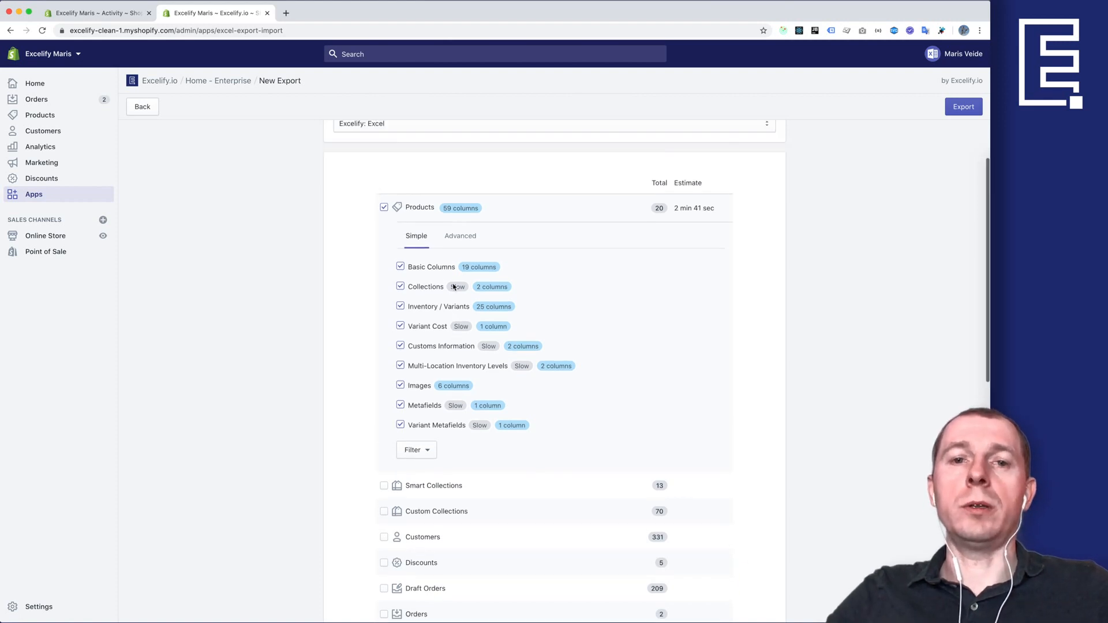
pyautogui.scroll(2, 445, 313)
pyautogui.click(421, 360)
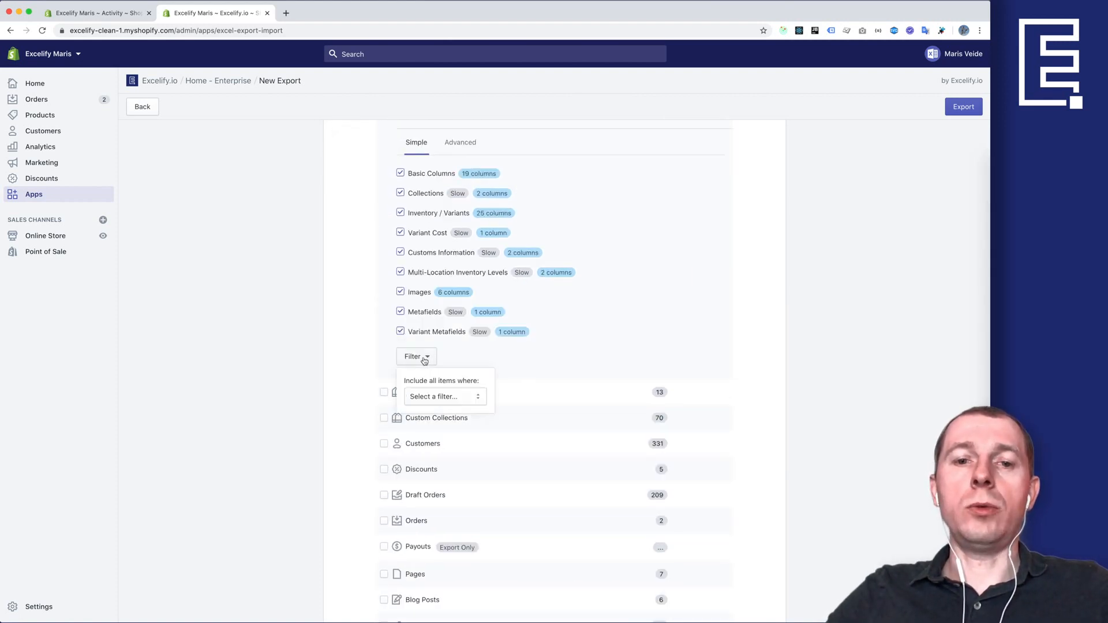
pyautogui.click(436, 398)
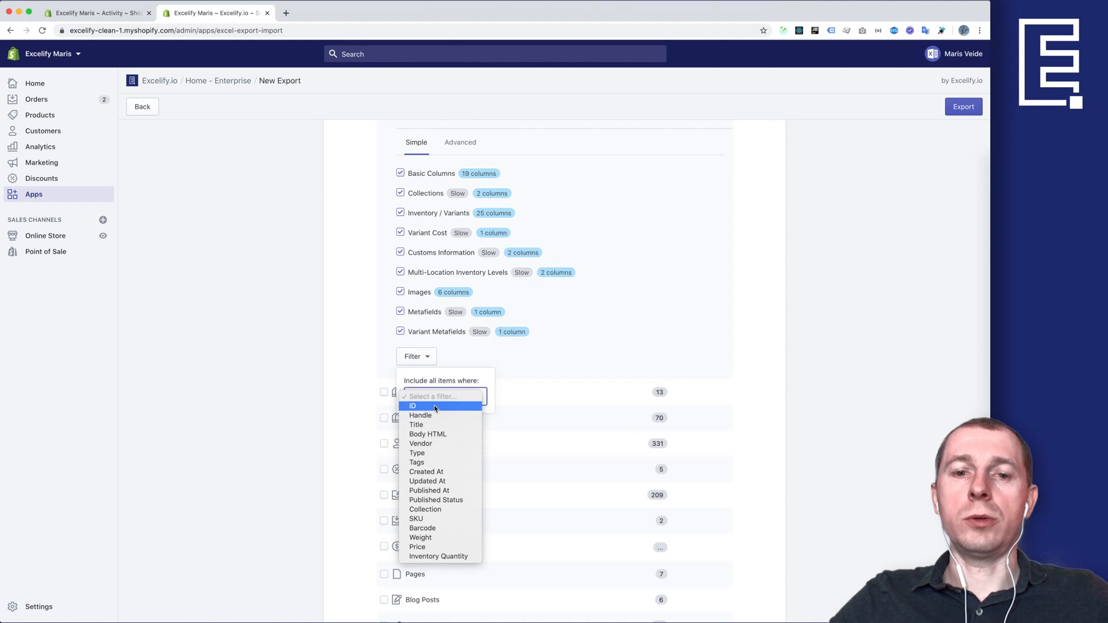
pyautogui.click(435, 407)
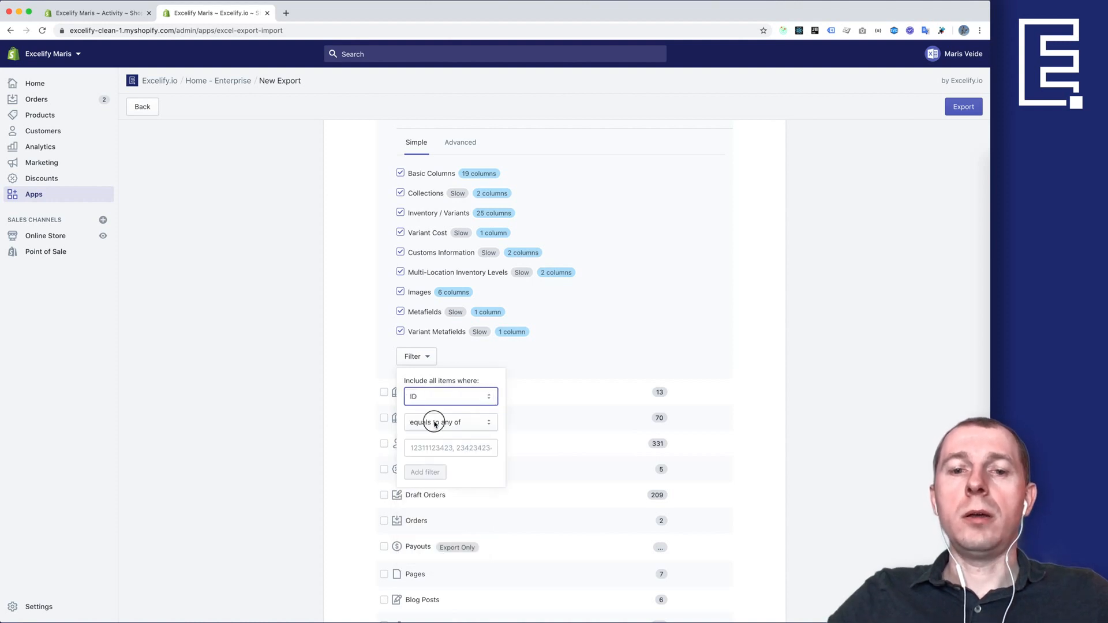
pyautogui.click(435, 423)
pyautogui.click(445, 426)
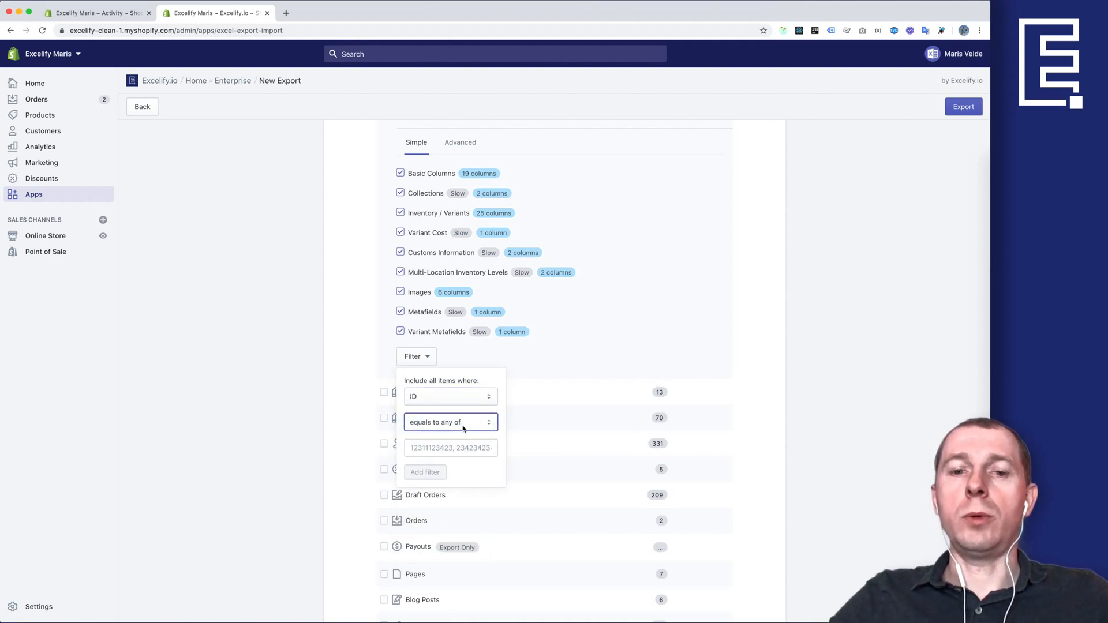
pyautogui.click(420, 450)
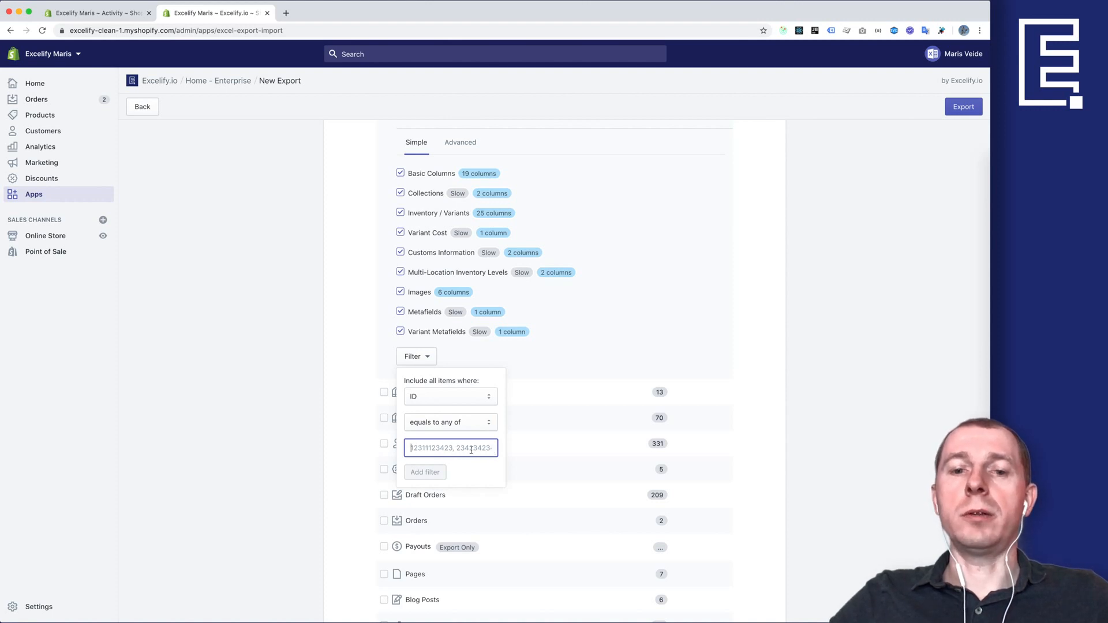
# Switch to Microsoft Excel and create a blank workbook.
pyautogui.click(989, 189)
pyautogui.press('Escape')
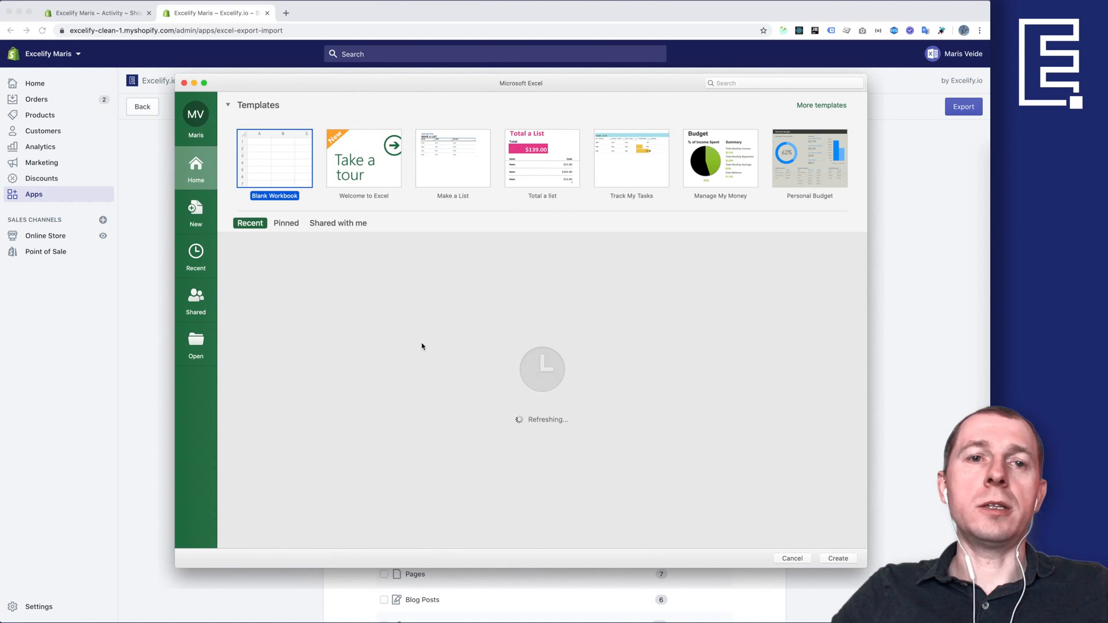
pyautogui.press('Return')
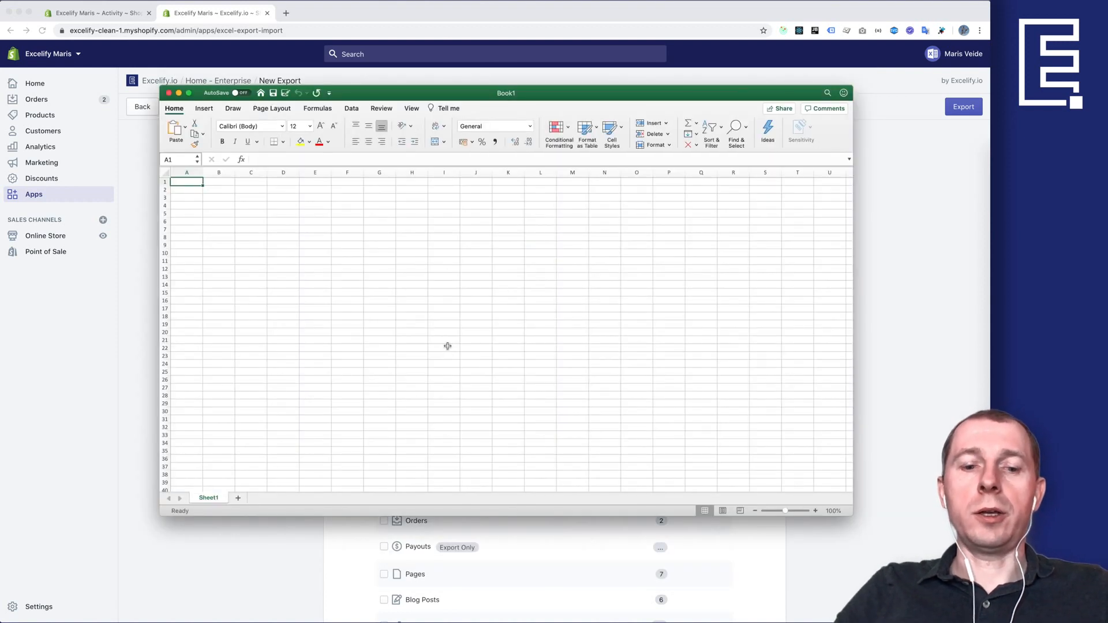
# Fill cells A1 to A20 with the consecutive numbers 1000 to 1019.
pyautogui.write('1000')
pyautogui.press('Return')
pyautogui.write('1001')
pyautogui.press('Return')
pyautogui.moveTo(197, 182); pyautogui.dragTo(214, 333)
pyautogui.click(189, 302)
pyautogui.moveTo(191, 184); pyautogui.dragTo(193, 335)
pyautogui.click(195, 296)
# Fill column B with a comma beside each number and copy both columns.
pyautogui.click(221, 183)
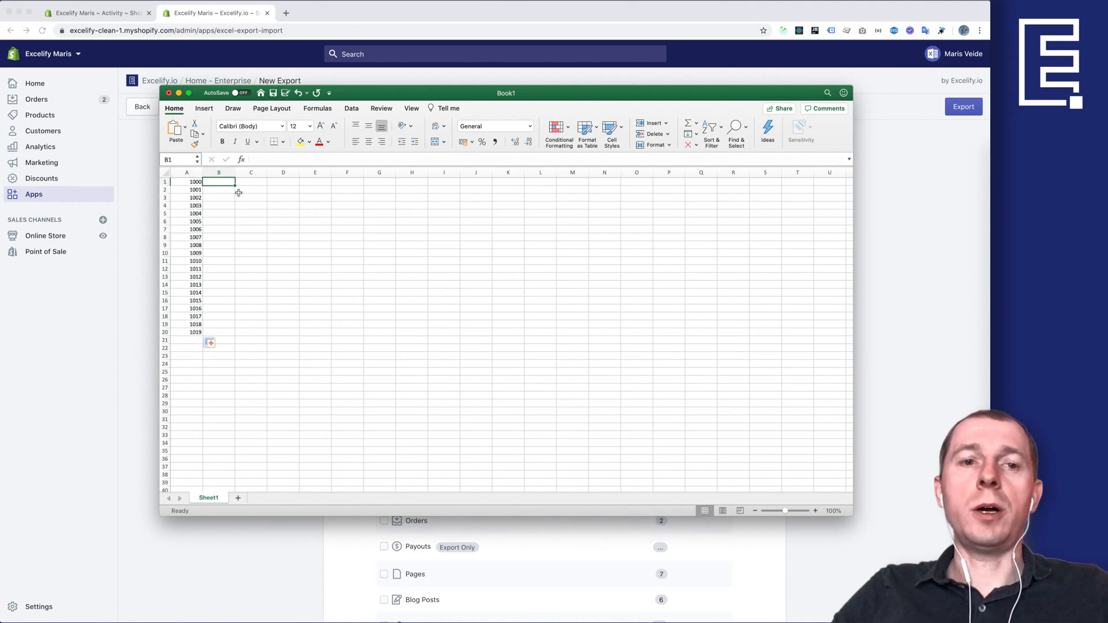
pyautogui.write(',')
pyautogui.moveTo(235, 185); pyautogui.dragTo(219, 166)
pyautogui.press('super+c')
# Switch back to the browser and paste the copied list as the ID filter's values, without adding the filter.
pyautogui.press('super+Tab')
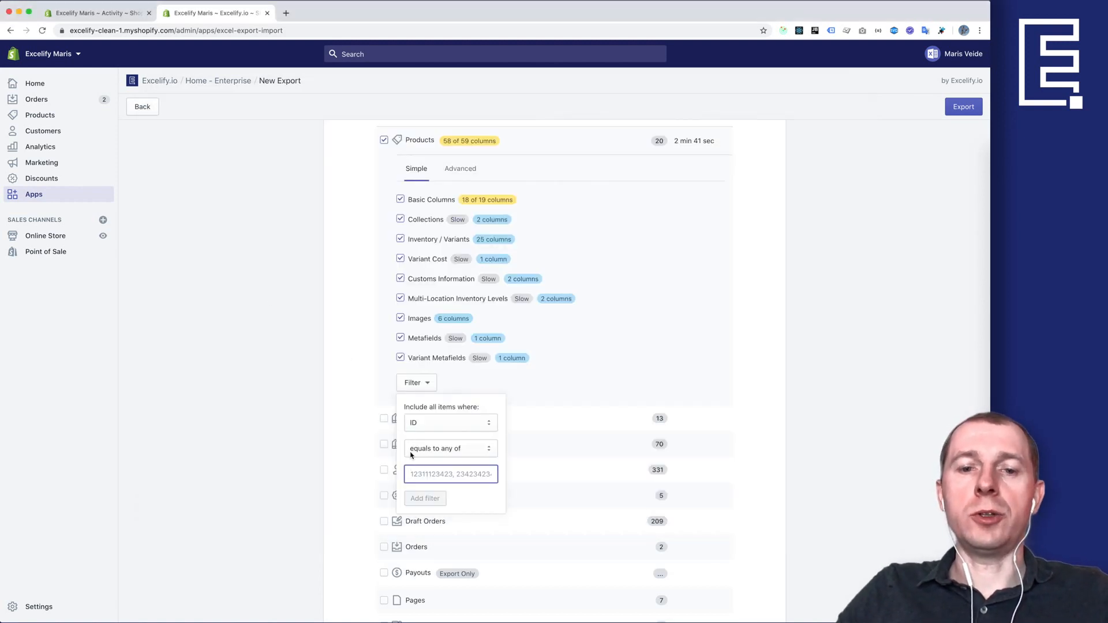
pyautogui.press('super+v')
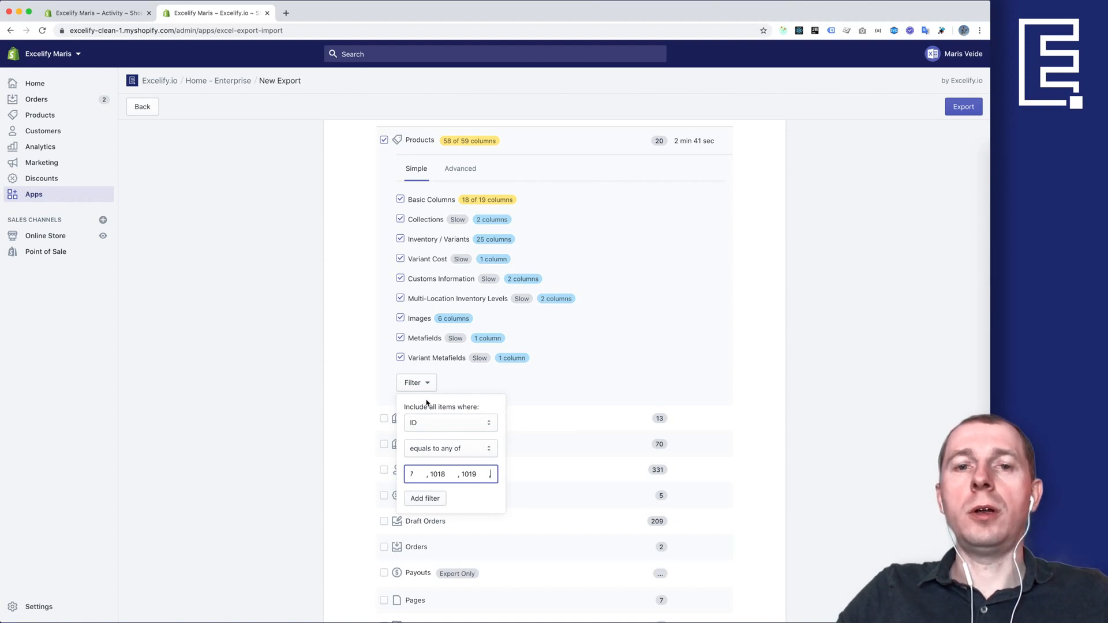
pyautogui.click(464, 392)
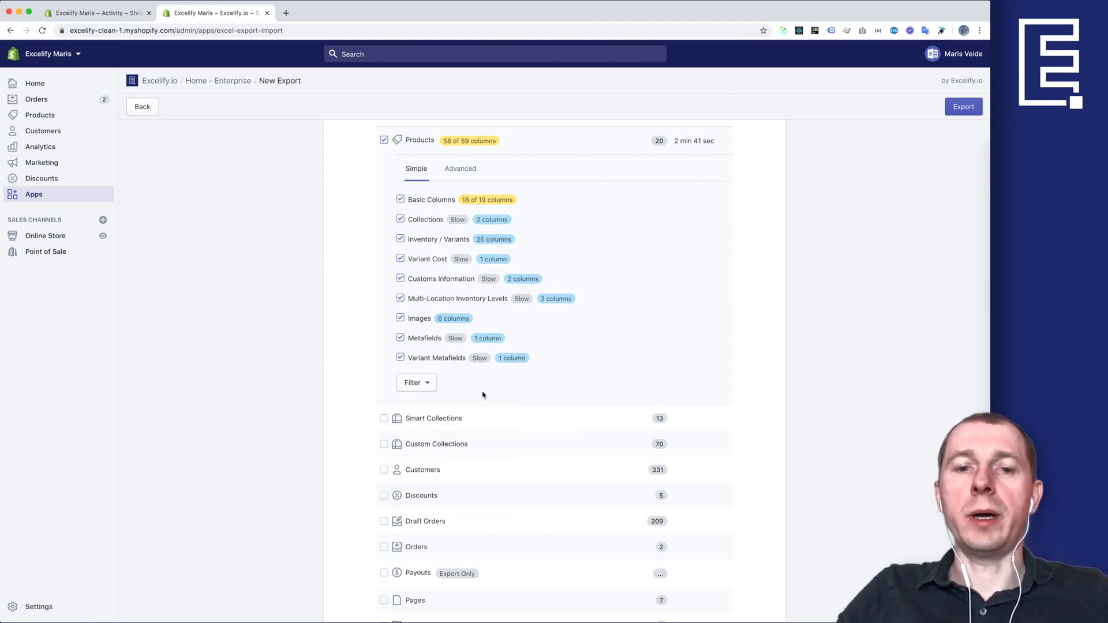
# Start a product filter on Handle with the condition "equals to any of".
pyautogui.click(427, 386)
pyautogui.click(427, 422)
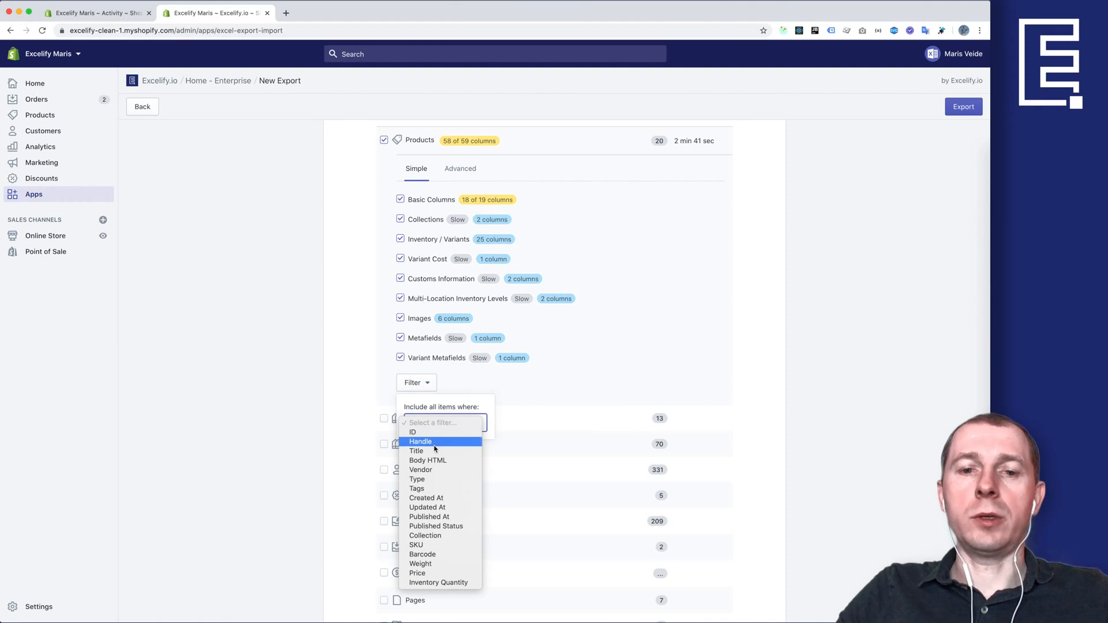
pyautogui.click(434, 442)
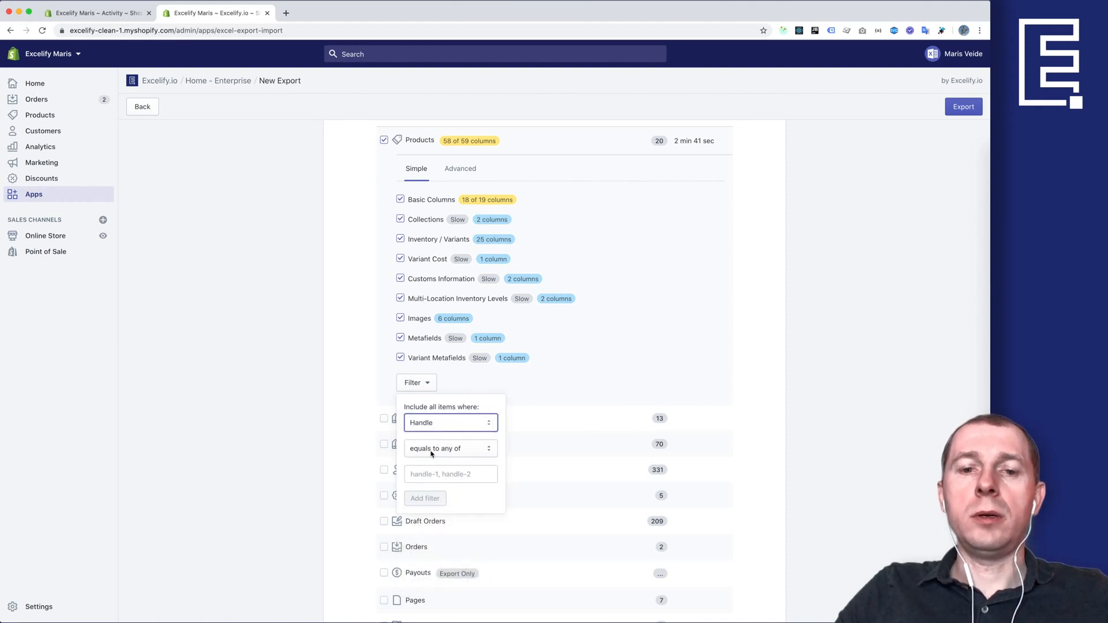
pyautogui.click(431, 455)
pyautogui.click(443, 453)
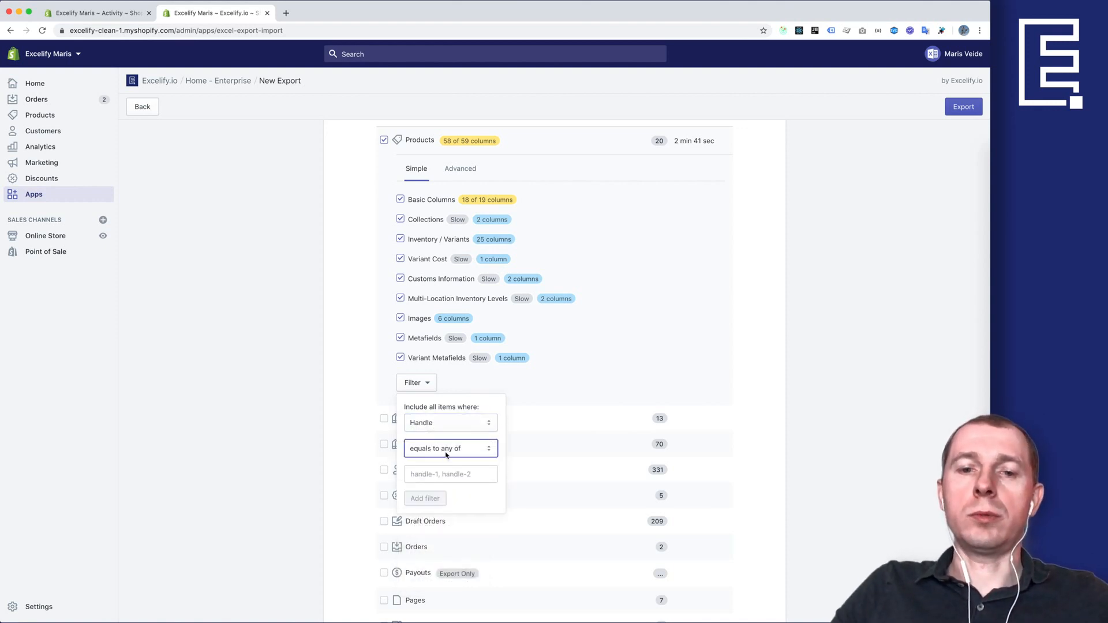
pyautogui.click(438, 476)
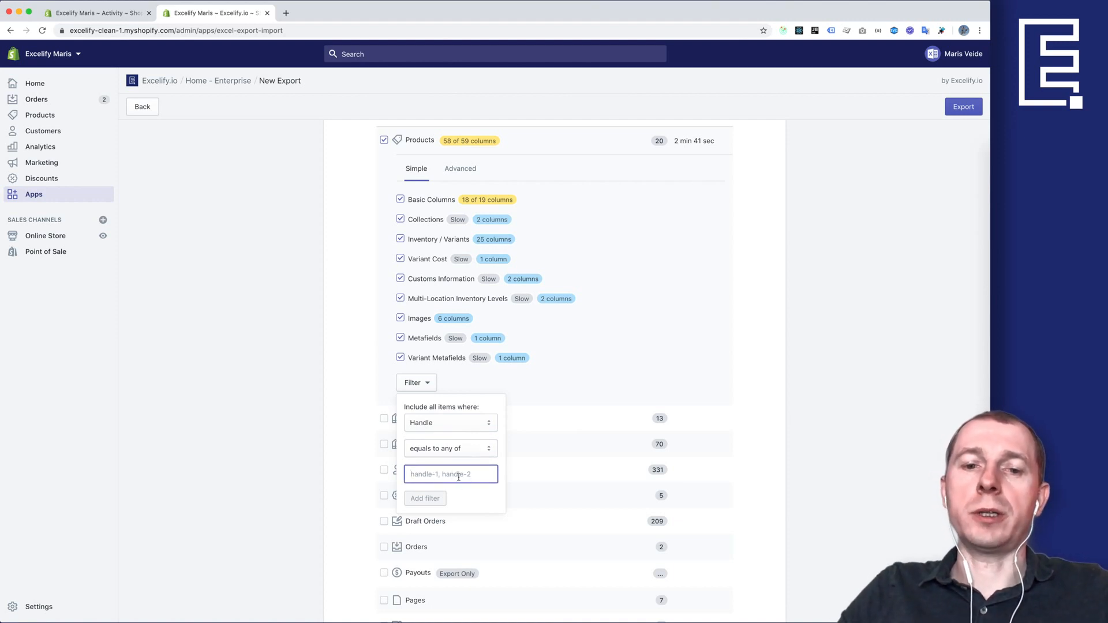
# Set the Handle filter to "contains any of" with the values "bag, dog" and dismiss it without adding.
pyautogui.click(463, 450)
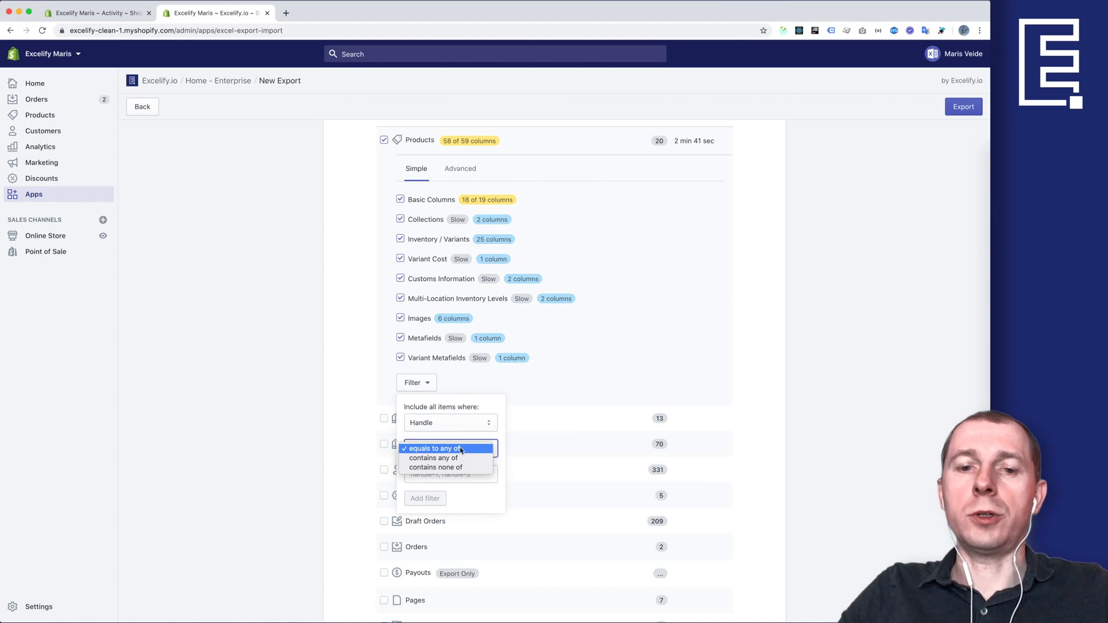
pyautogui.click(457, 459)
pyautogui.click(456, 475)
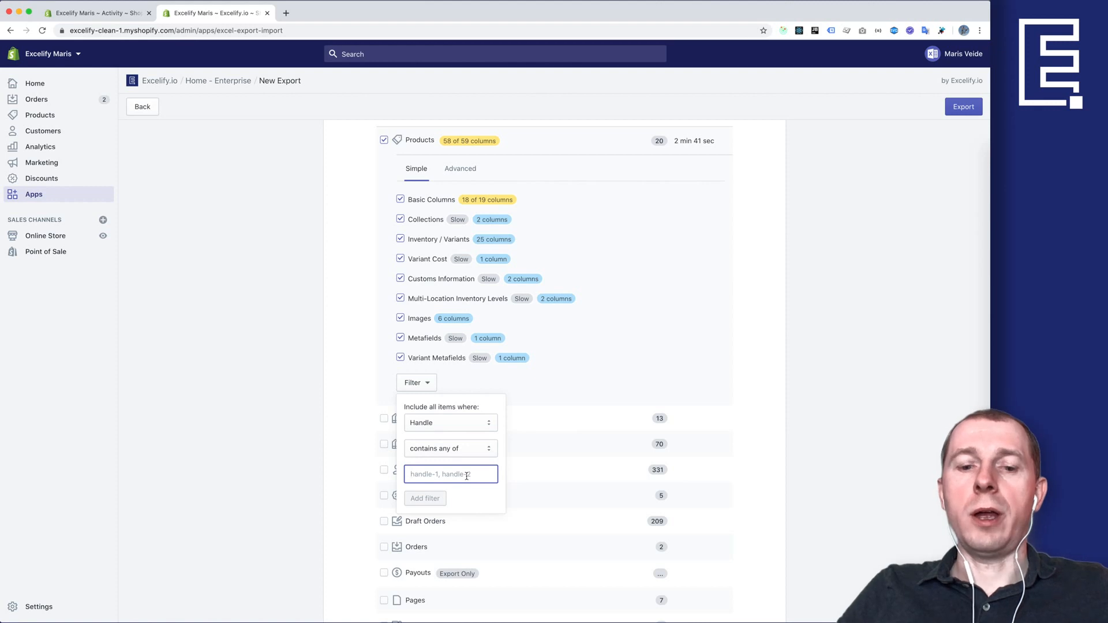
pyautogui.write('bag')
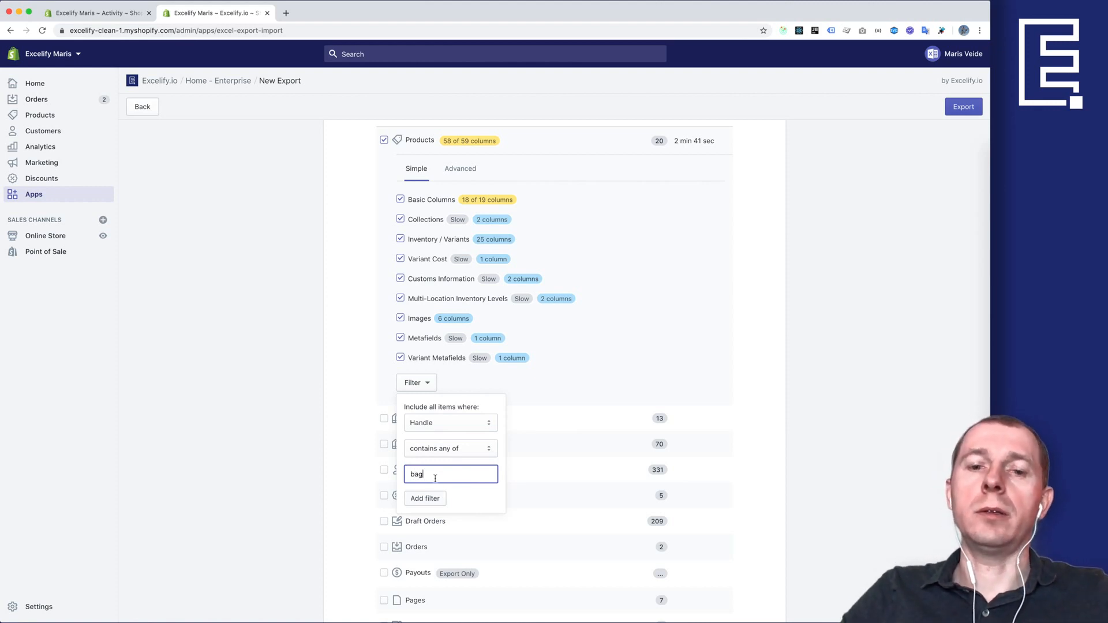
pyautogui.write(', dog')
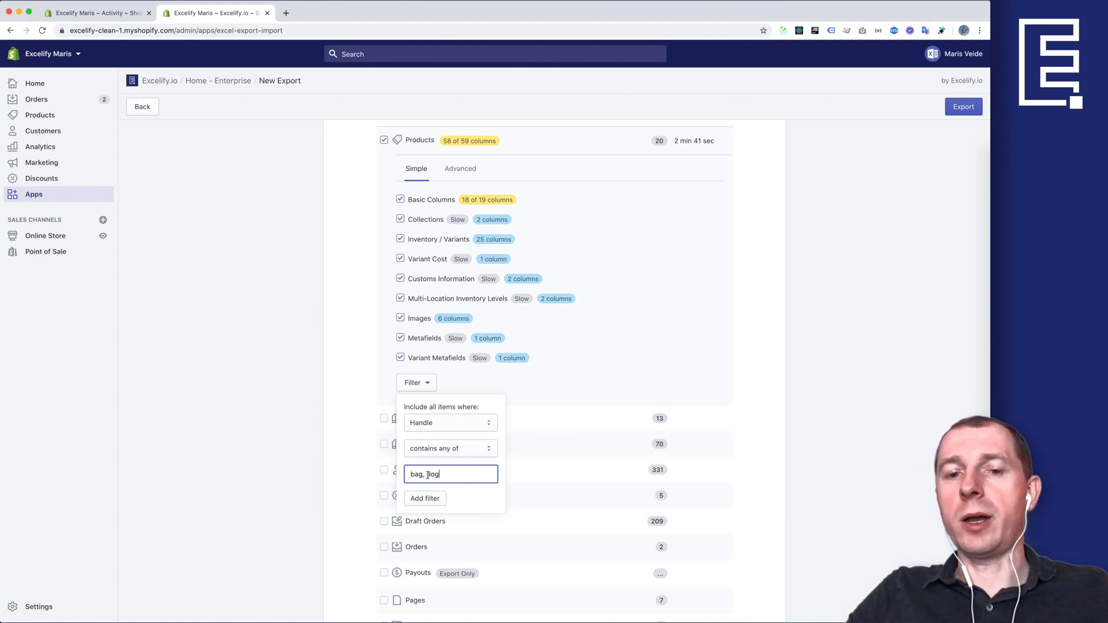
pyautogui.click(397, 476)
# Start a product filter on Title, trying the condition "equals to any of" and then "matches pattern".
pyautogui.click(416, 382)
pyautogui.click(432, 424)
pyautogui.click(433, 451)
pyautogui.click(452, 449)
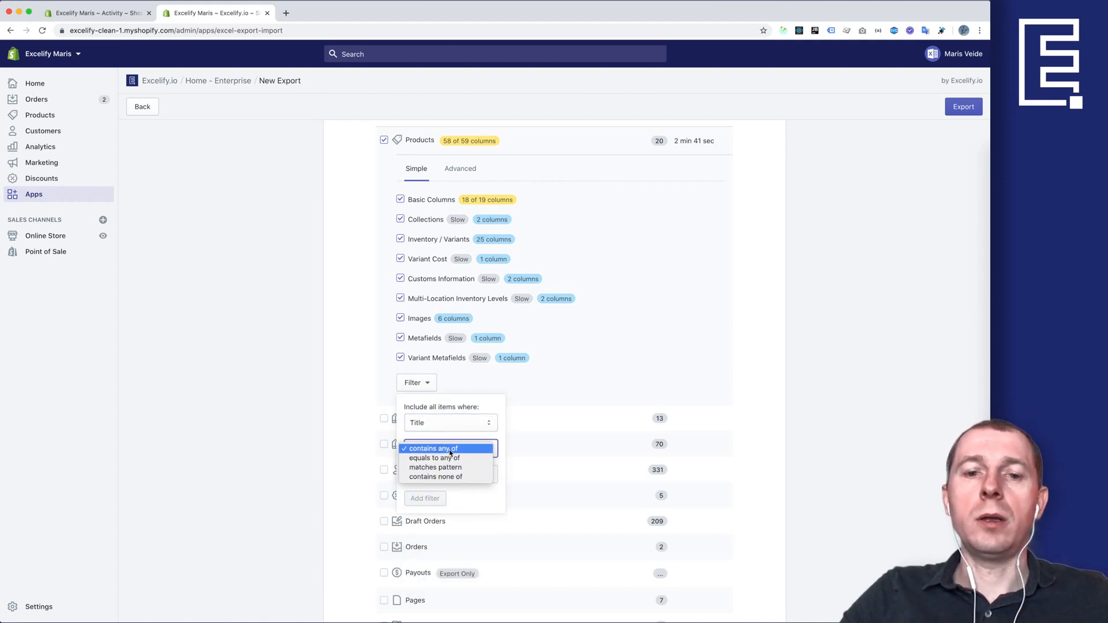
pyautogui.click(454, 458)
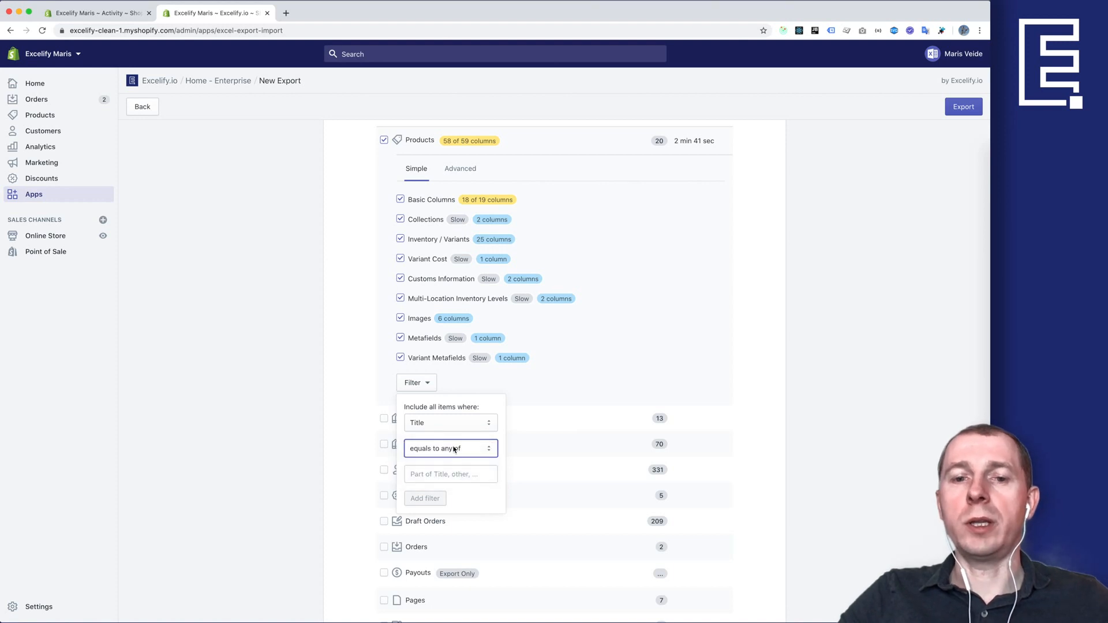
pyautogui.click(456, 452)
pyautogui.click(456, 460)
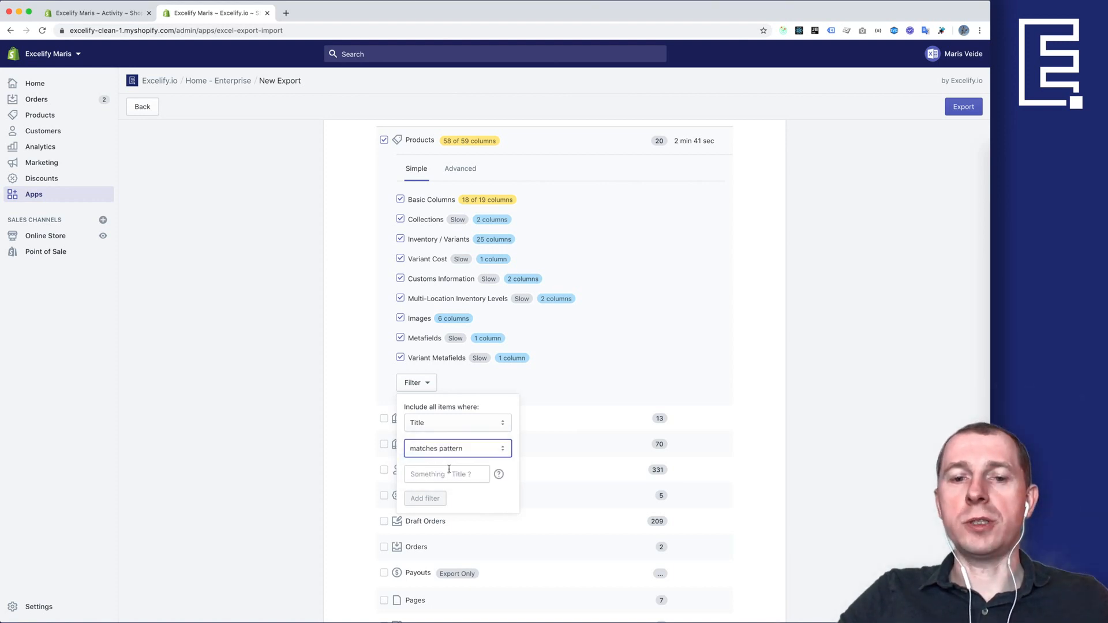
# Read the export filters documentation on the available product filters, then return to the export setup.
pyautogui.click(499, 473)
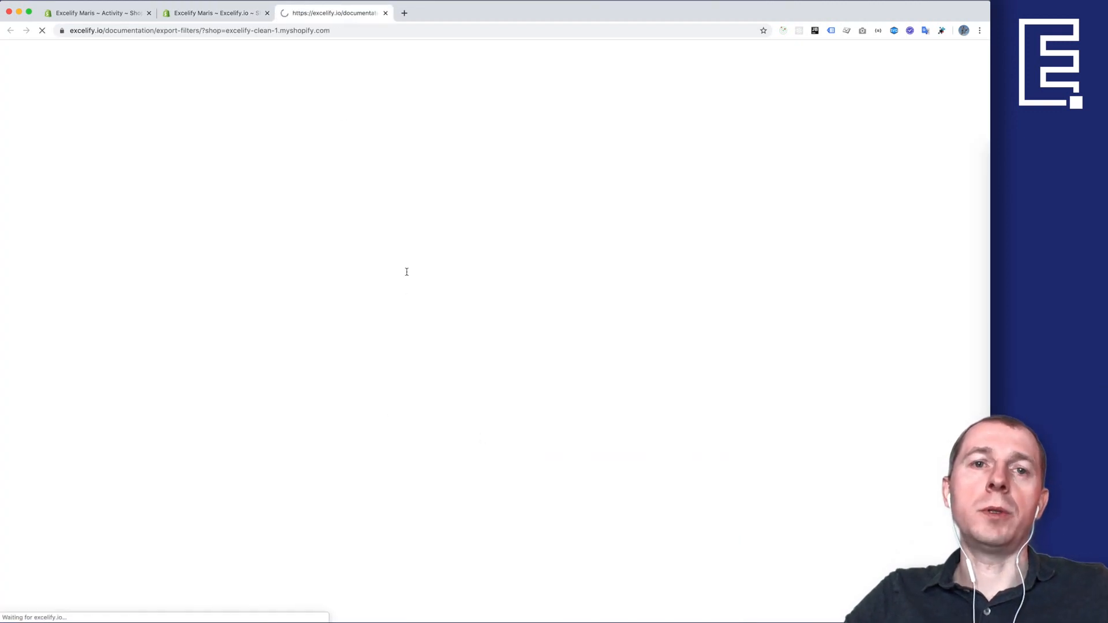
pyautogui.scroll(-7, 450, 295)
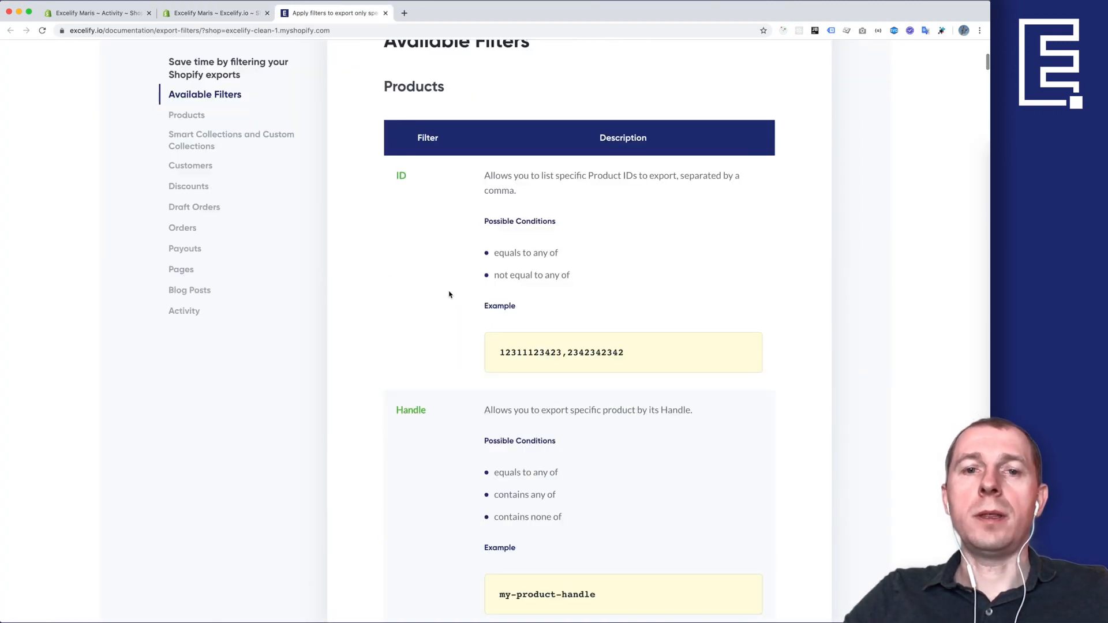
pyautogui.hotkey('ctrl', 'shift', 'Tab')
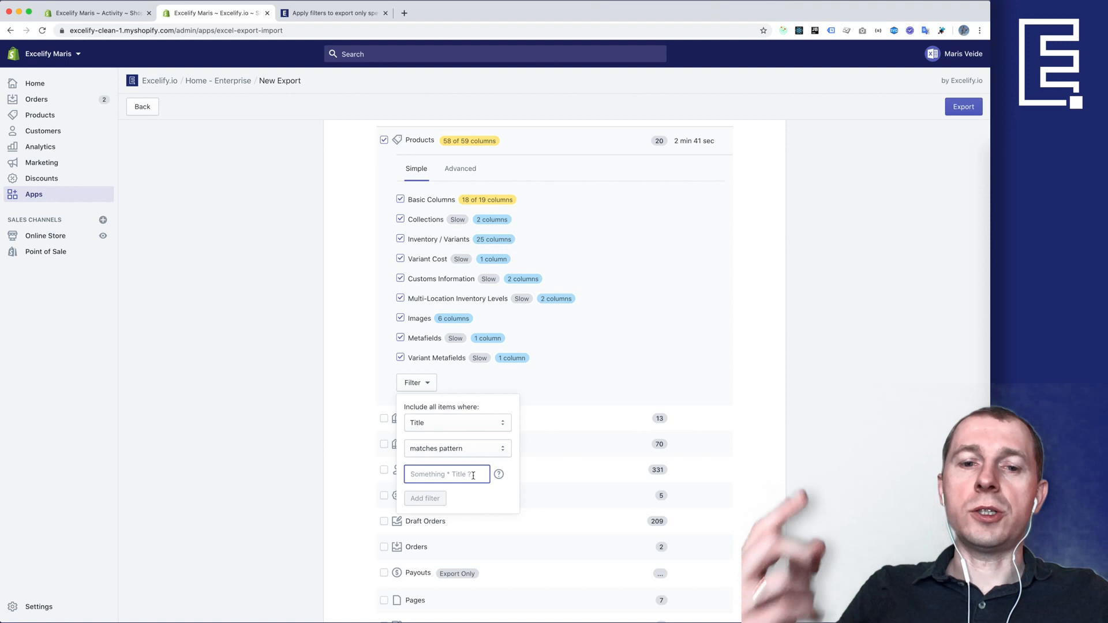
# Change the Title filter's condition to "contains none of".
pyautogui.click(462, 453)
pyautogui.click(459, 461)
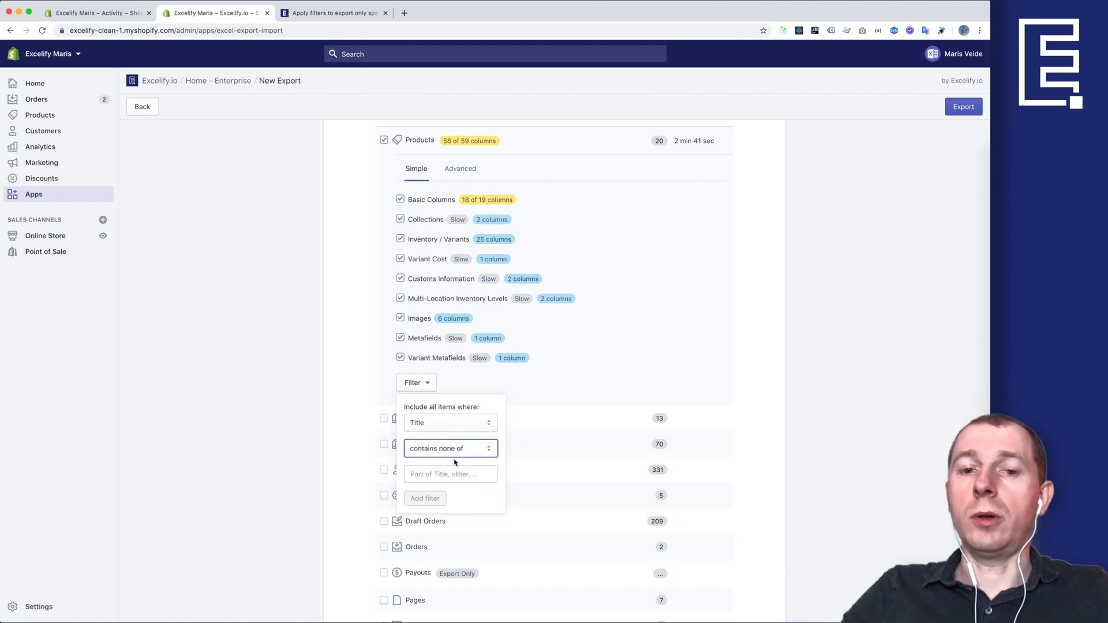
pyautogui.click(446, 473)
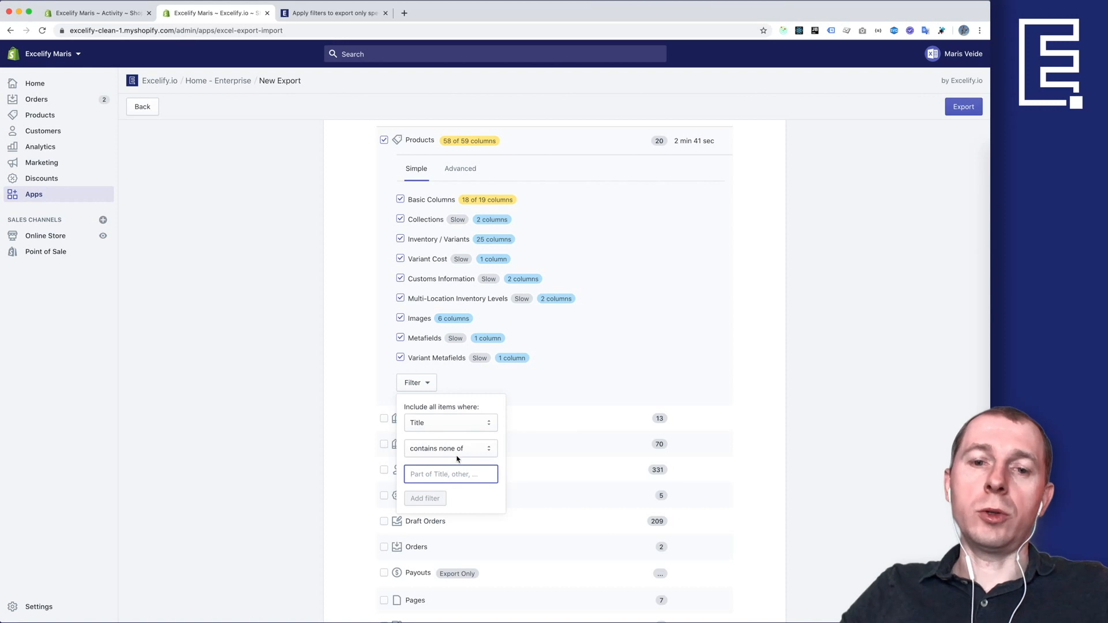
# Switch the filter to Body HTML and examine its available conditions.
pyautogui.click(456, 427)
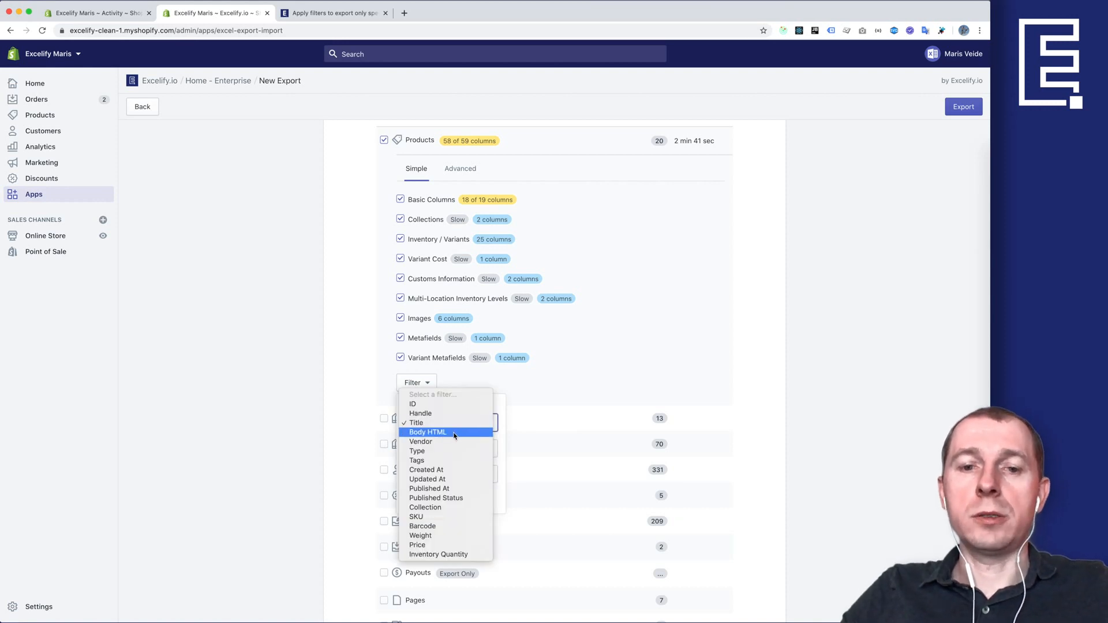
pyautogui.click(454, 433)
pyautogui.click(453, 453)
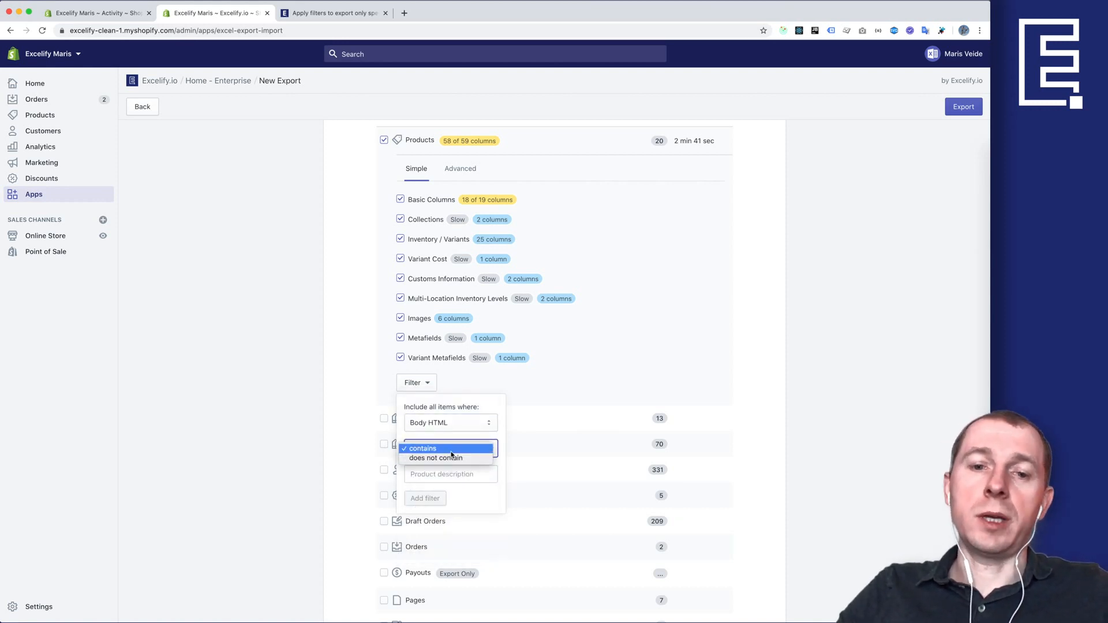
pyautogui.click(452, 426)
# Switch the product filter to Vendor and examine its available conditions.
pyautogui.click(440, 428)
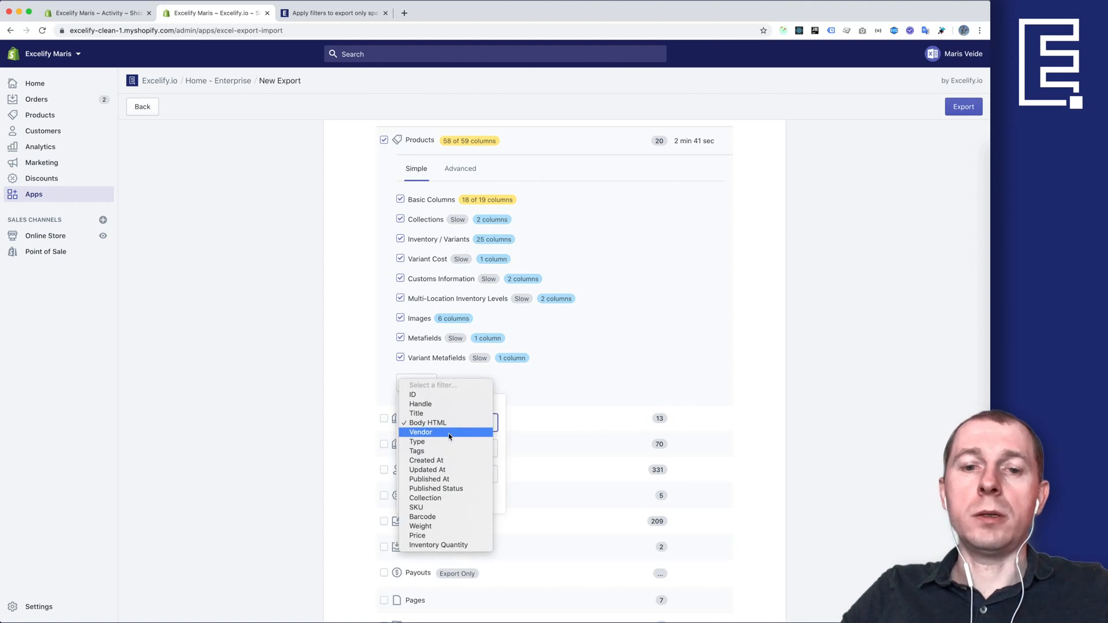
pyautogui.click(450, 433)
pyautogui.click(449, 450)
# Switch the filter to Created At with the condition "on or after" and the date 2020-04-01.
pyautogui.click(449, 423)
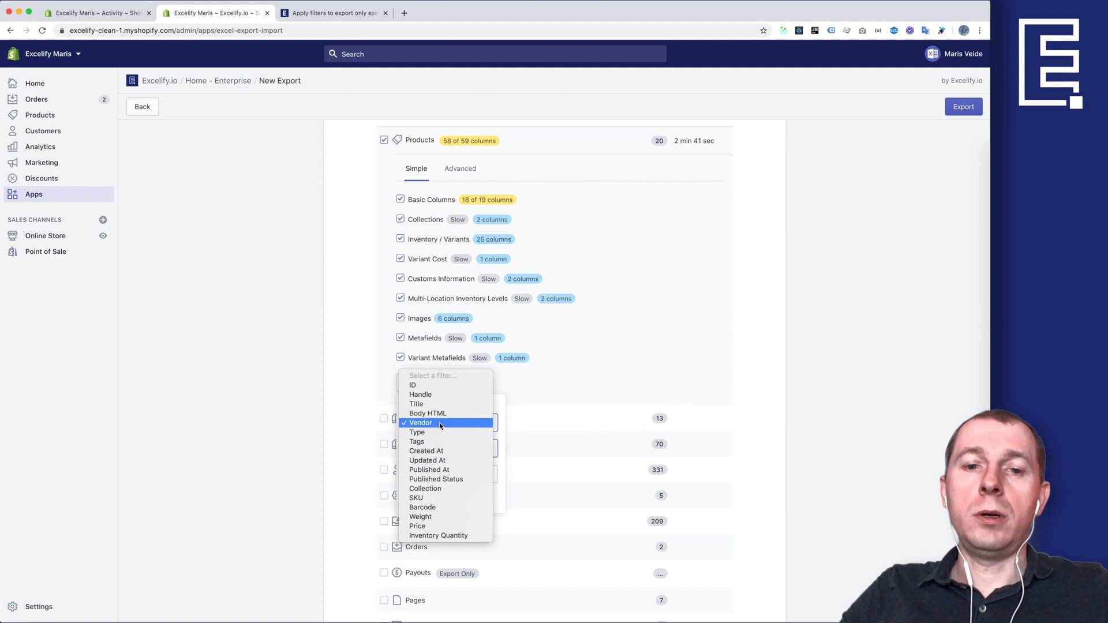
pyautogui.click(449, 451)
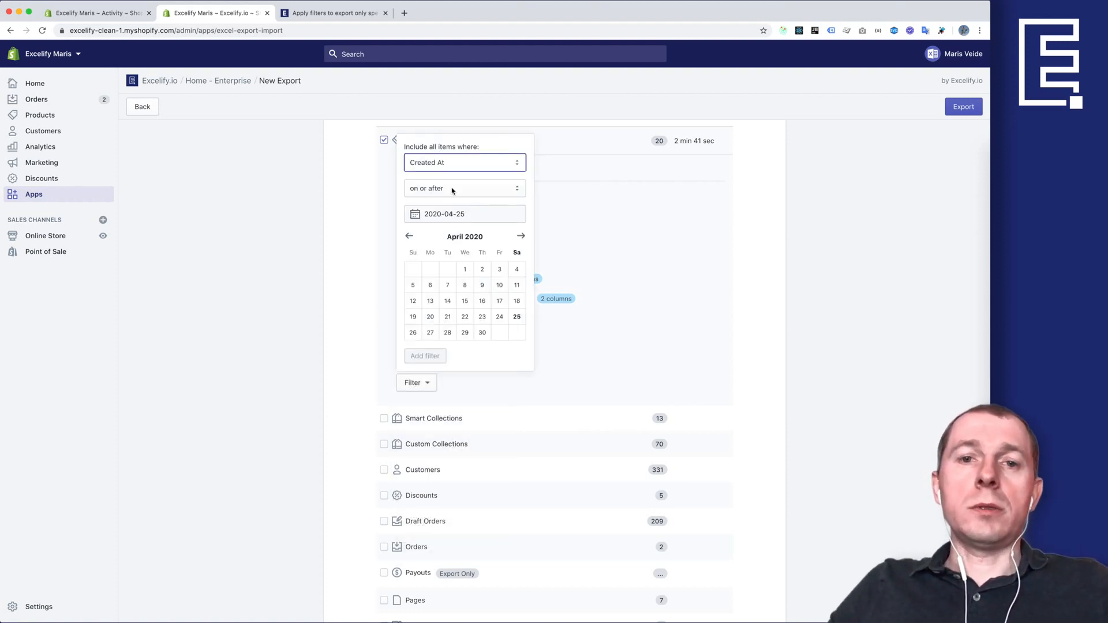
pyautogui.click(463, 191)
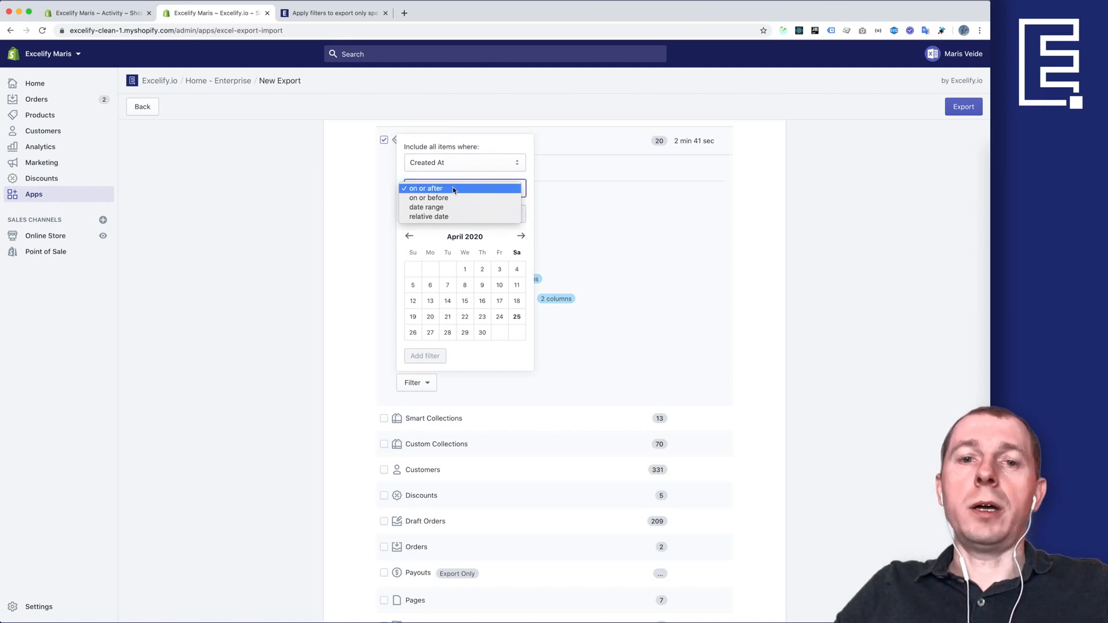
pyautogui.click(436, 191)
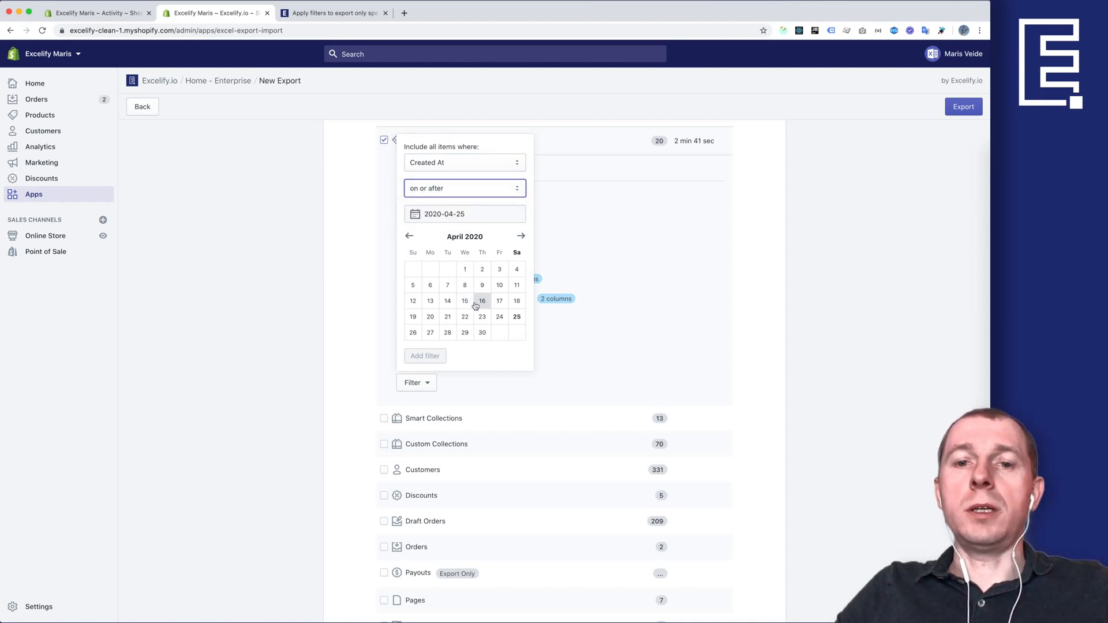
pyautogui.click(465, 270)
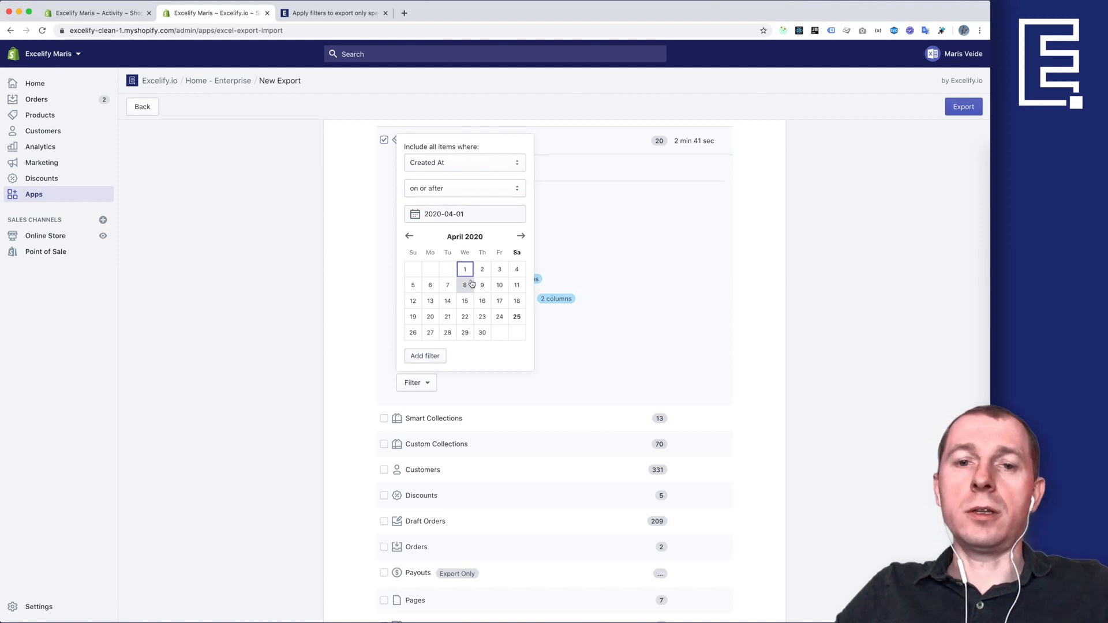
# Change the Created At filter's condition to "on or before", keeping the date 2020-04-01.
pyautogui.click(460, 191)
pyautogui.click(457, 199)
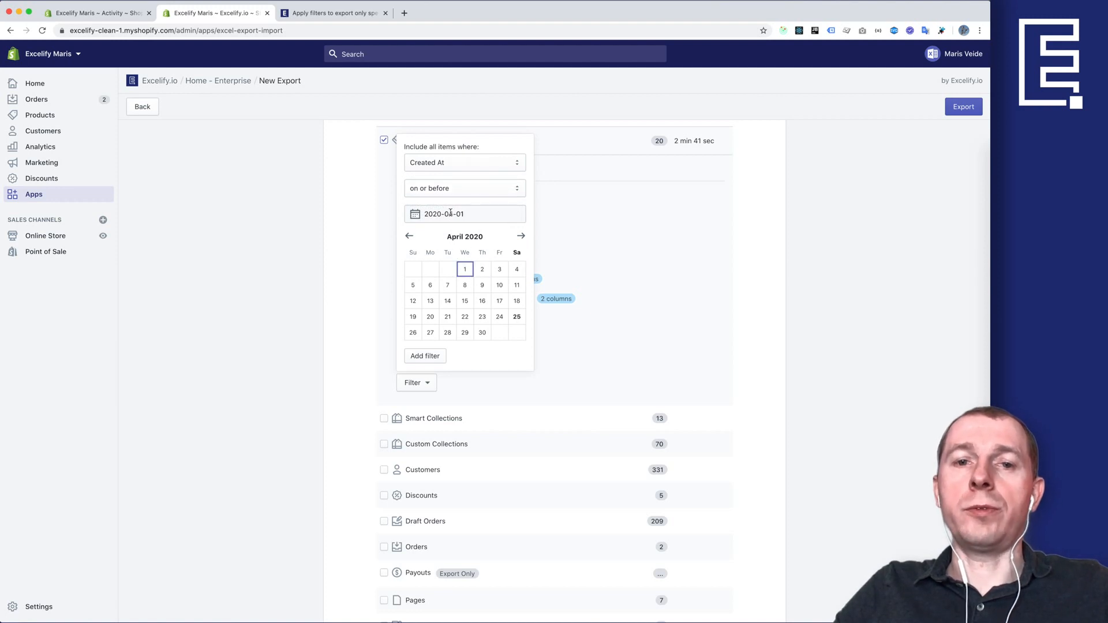
pyautogui.click(454, 191)
pyautogui.click(453, 190)
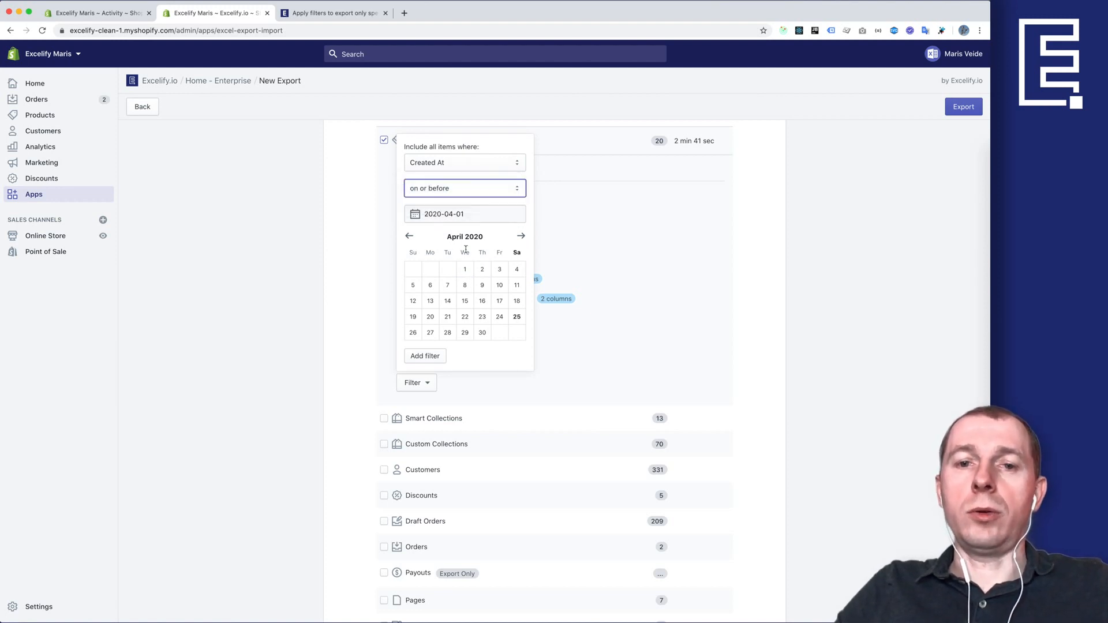
# Change the Created At condition to a date range from 2020-04-06 to 2020-04-15.
pyautogui.click(457, 193)
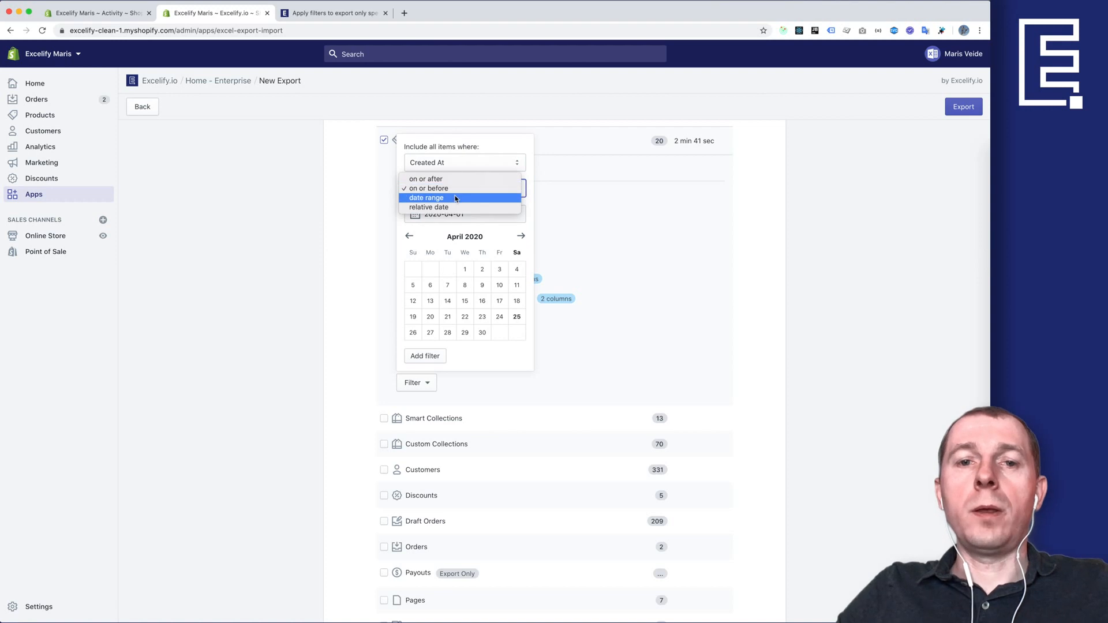
pyautogui.click(452, 200)
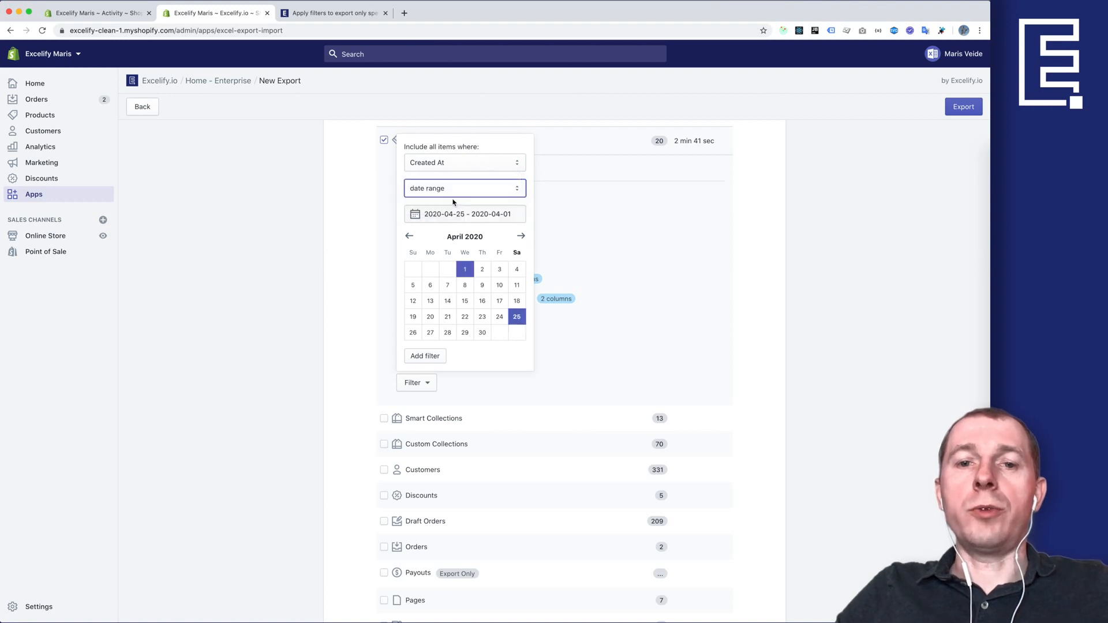
pyautogui.click(430, 285)
pyautogui.click(464, 301)
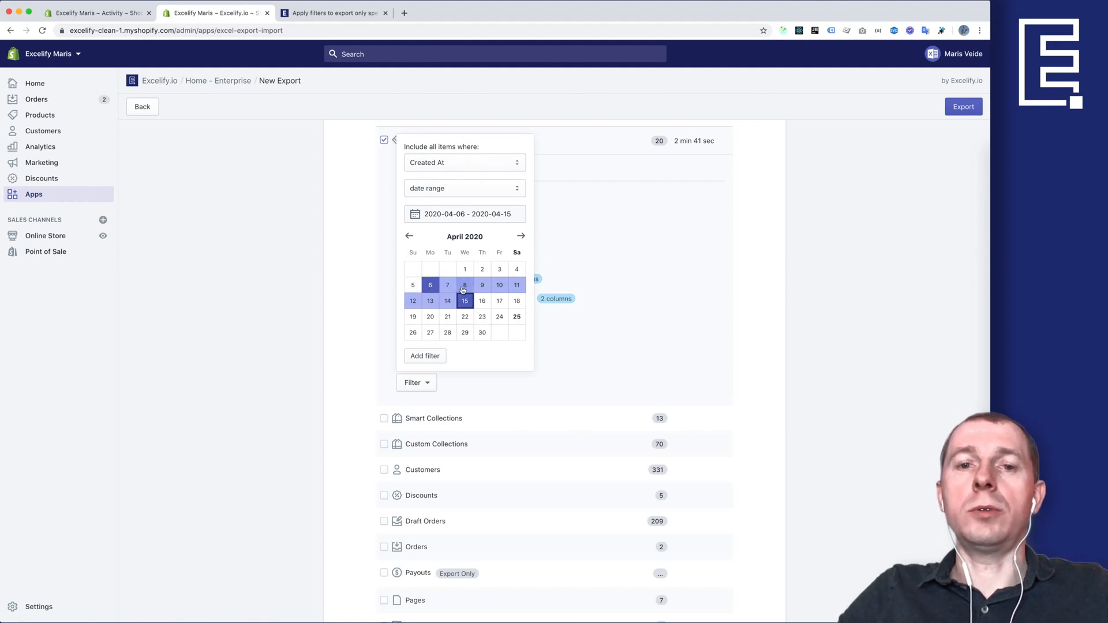
# Change the Created At condition to "relative date" and set it to the last 1 months.
pyautogui.click(452, 193)
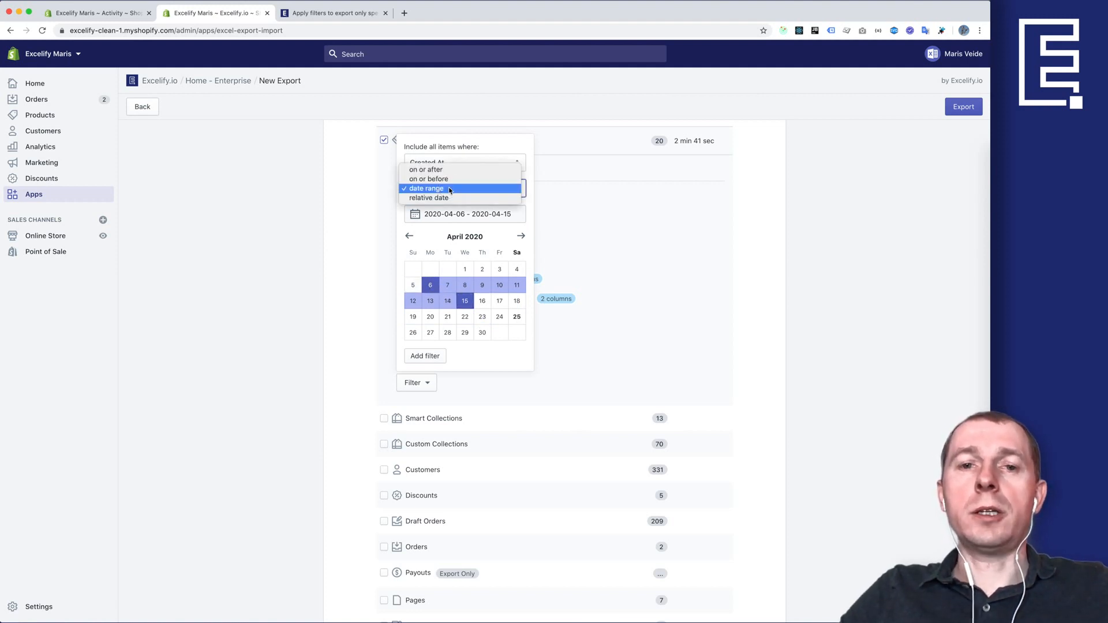
pyautogui.click(460, 198)
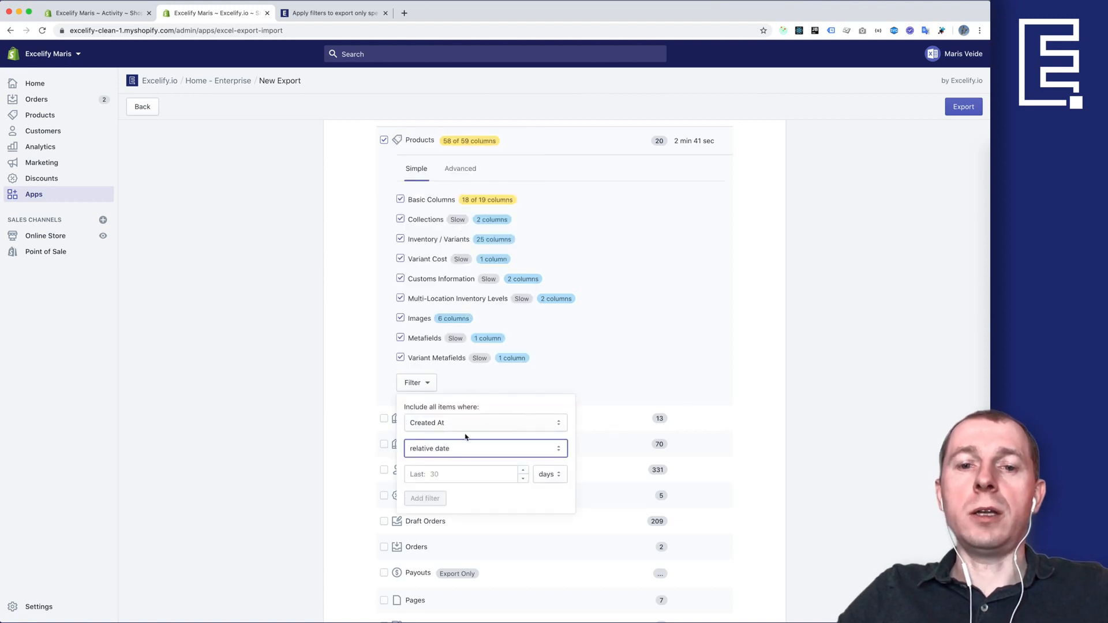
pyautogui.click(453, 474)
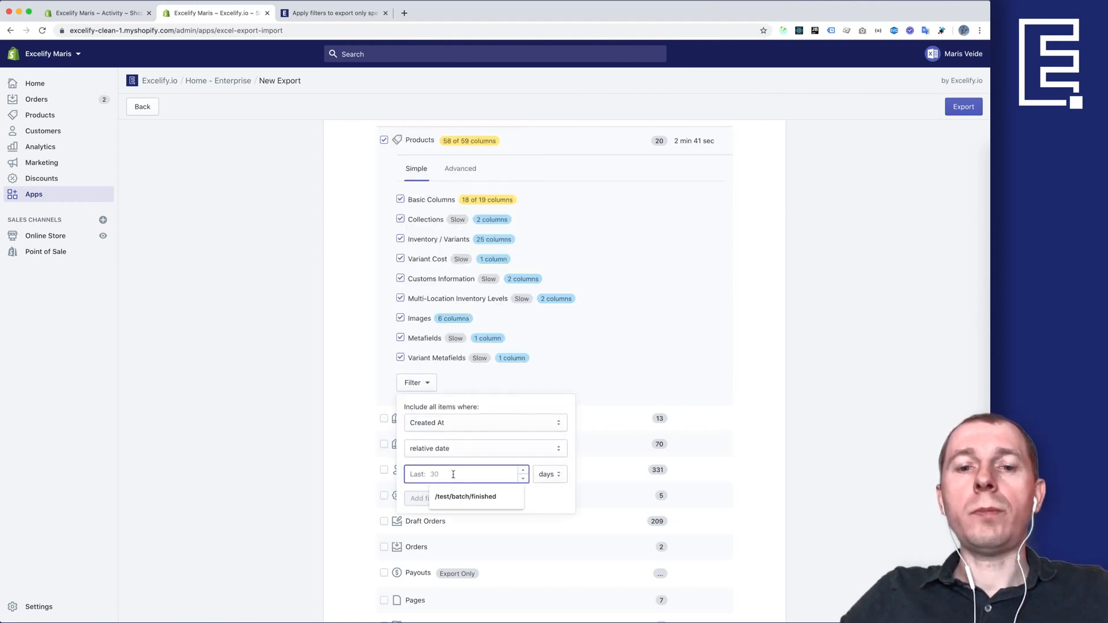
pyautogui.write('1')
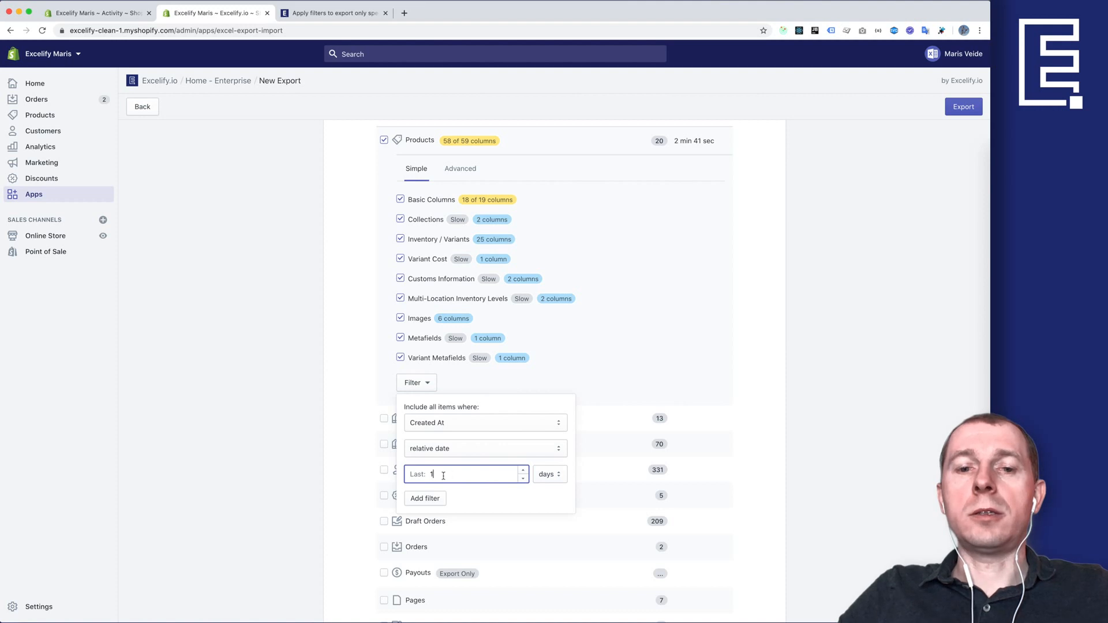
pyautogui.click(548, 476)
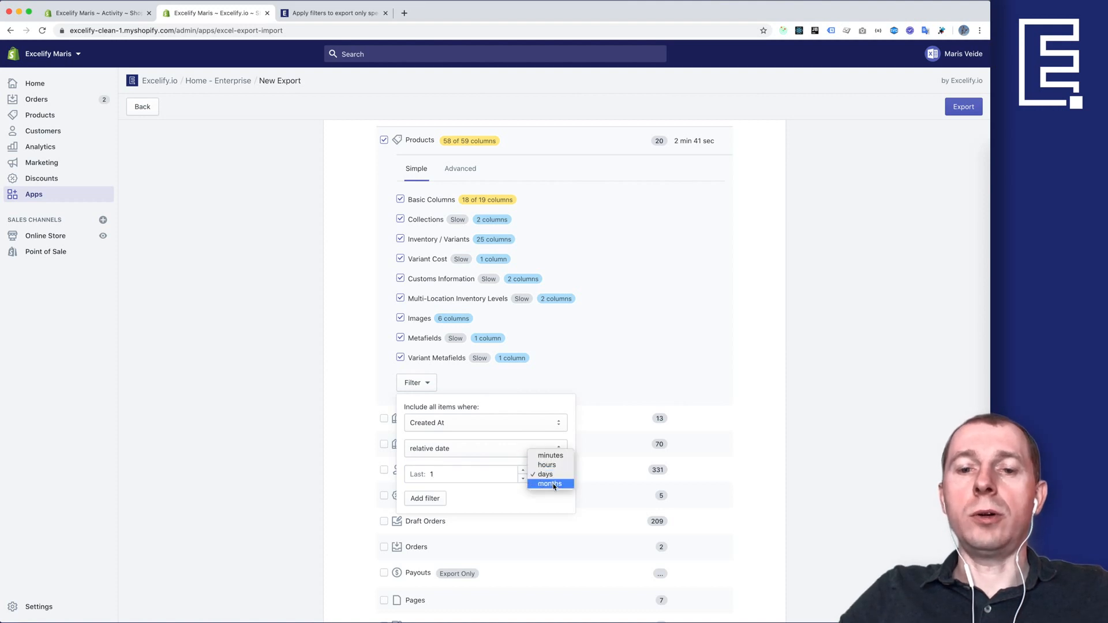
pyautogui.click(552, 484)
pyautogui.click(547, 472)
pyautogui.click(548, 472)
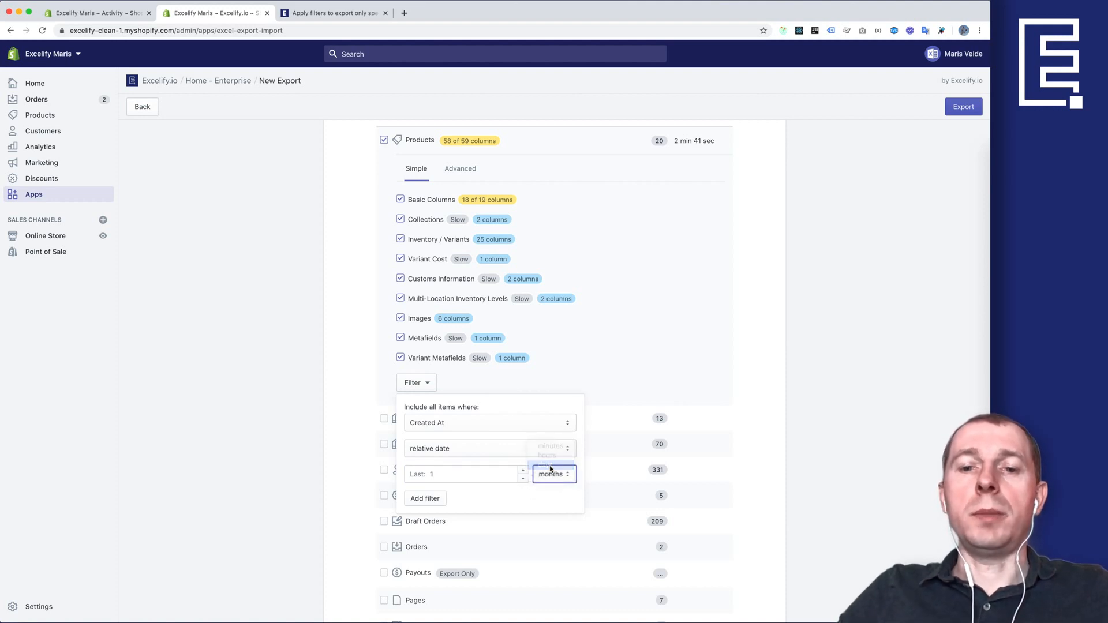
pyautogui.click(468, 478)
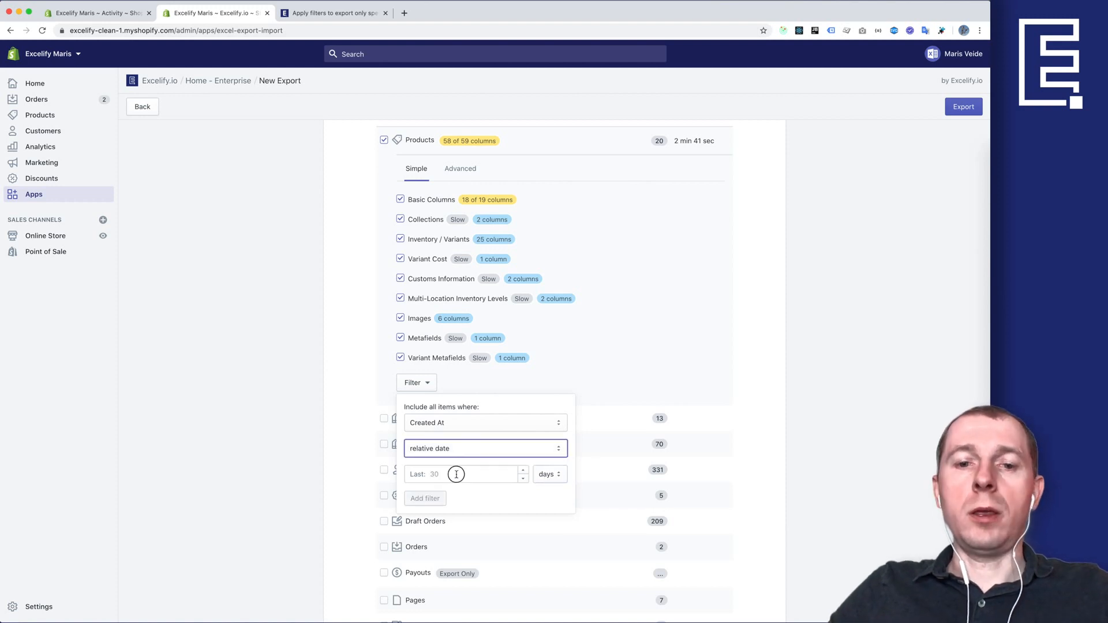
# Set the relative Created At period to the last 1 hours, and then to the last 5 hours.
pyautogui.click(456, 475)
pyautogui.write('1')
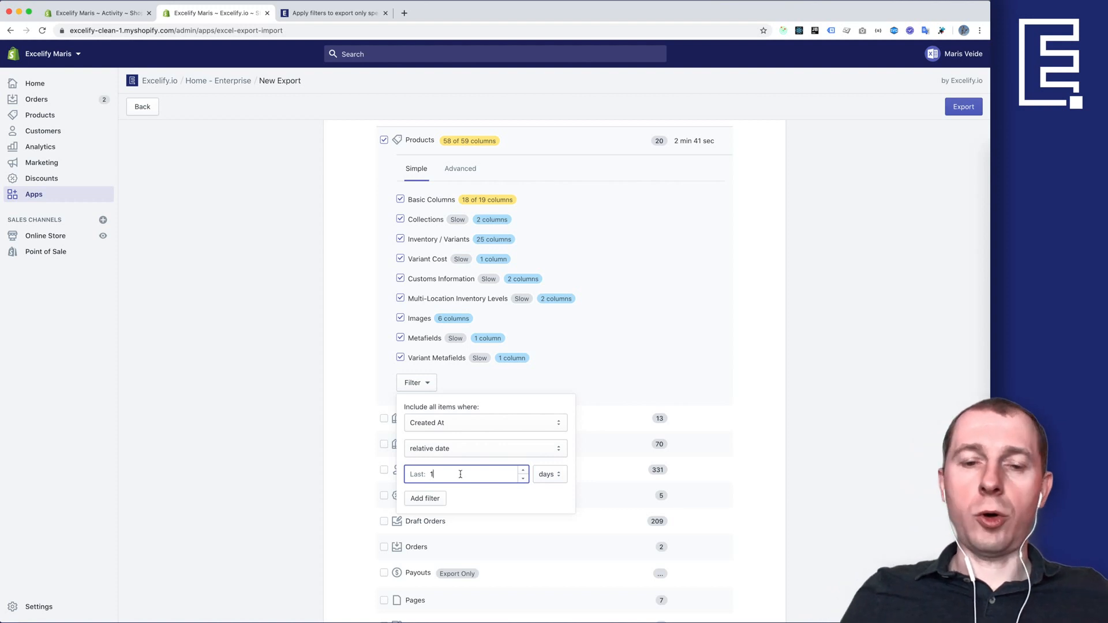
pyautogui.click(554, 480)
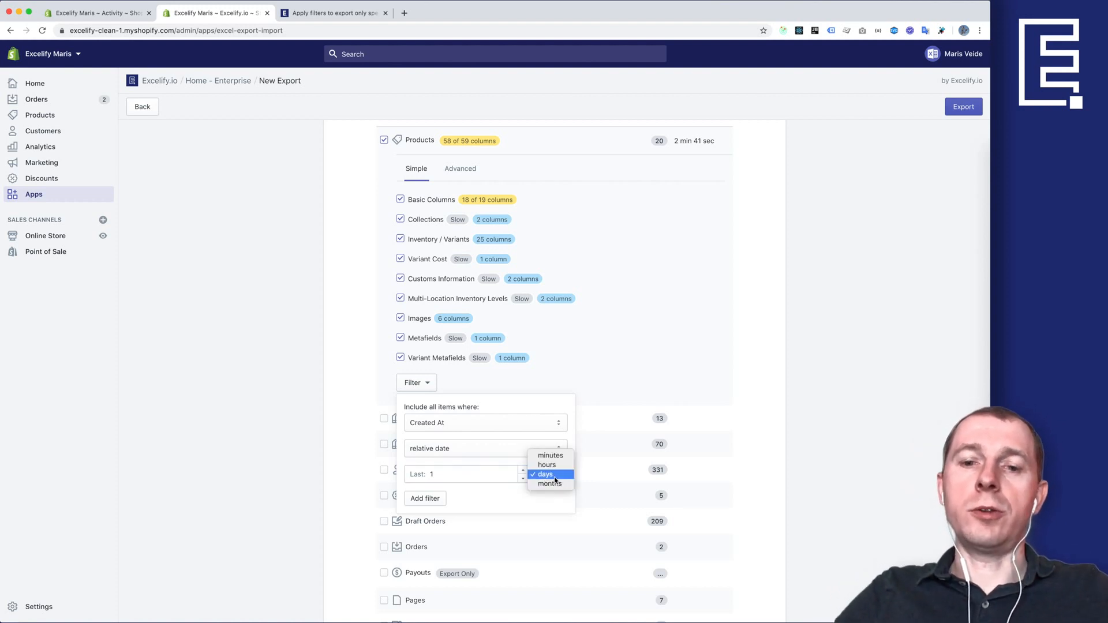
pyautogui.click(548, 465)
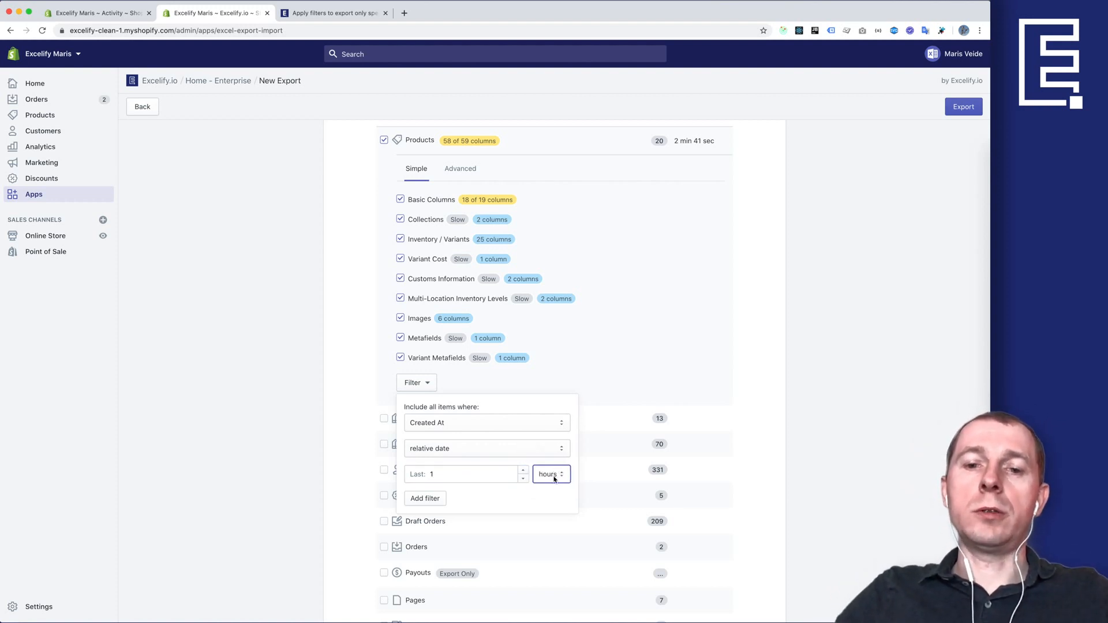
pyautogui.doubleClick(430, 474)
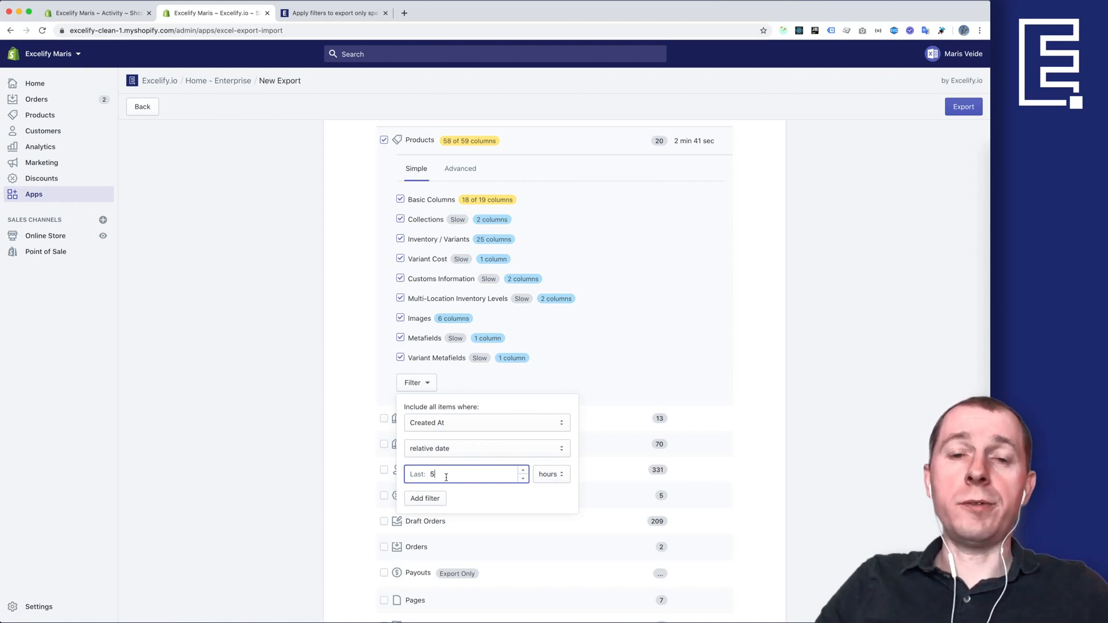
# Set the relative Created At period to the last 1 days and add the filter to the product export.
pyautogui.click(551, 476)
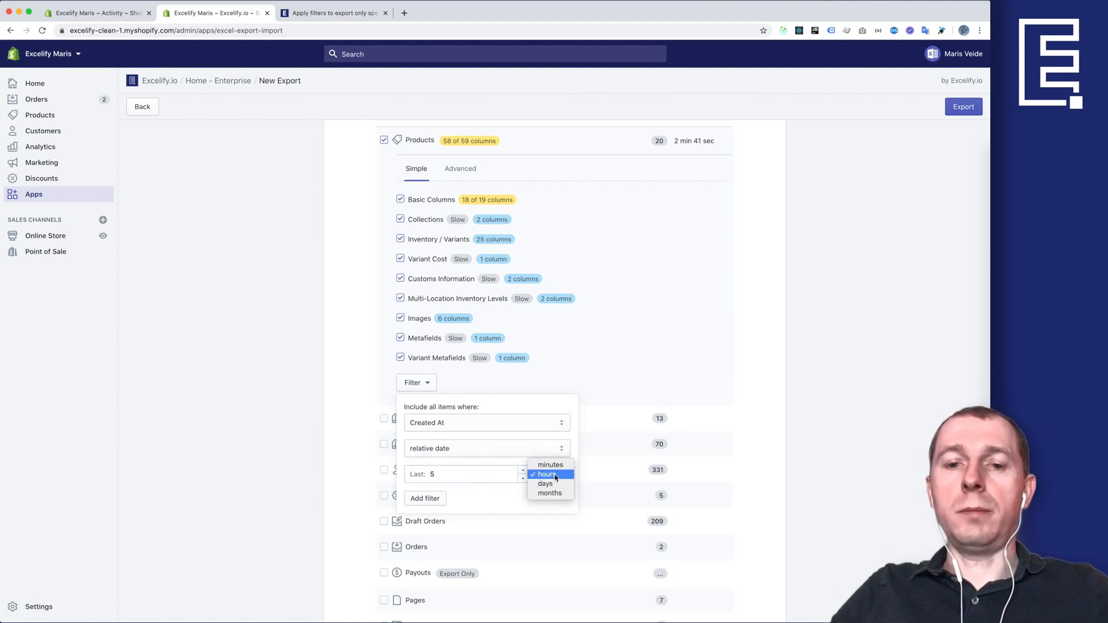
pyautogui.click(550, 483)
pyautogui.click(446, 476)
pyautogui.press('BackSpace')
pyautogui.write('1')
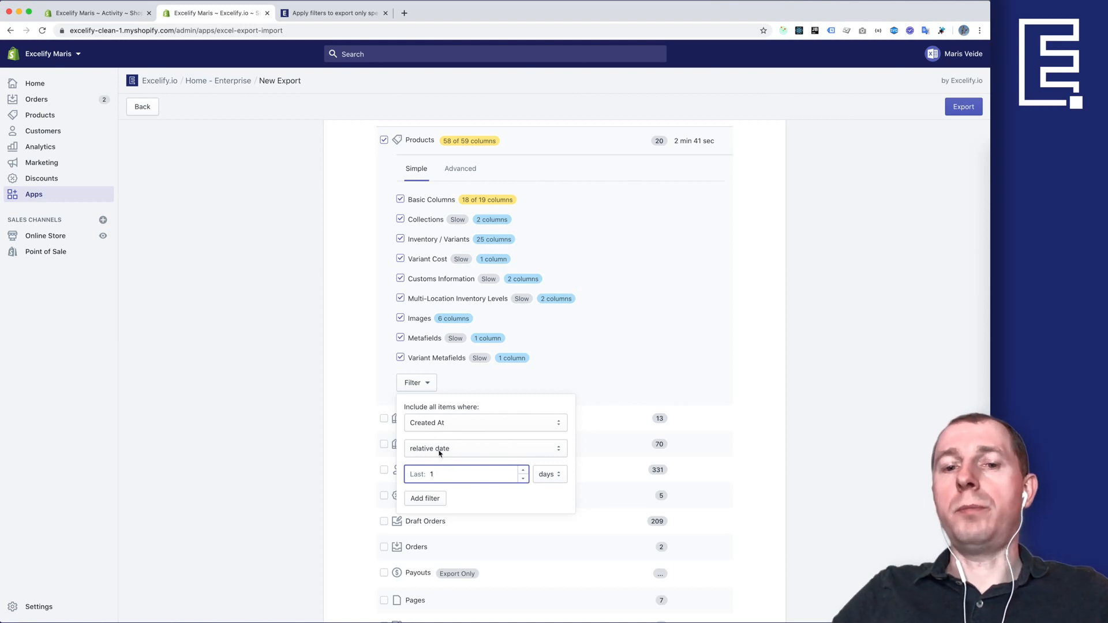
pyautogui.click(434, 499)
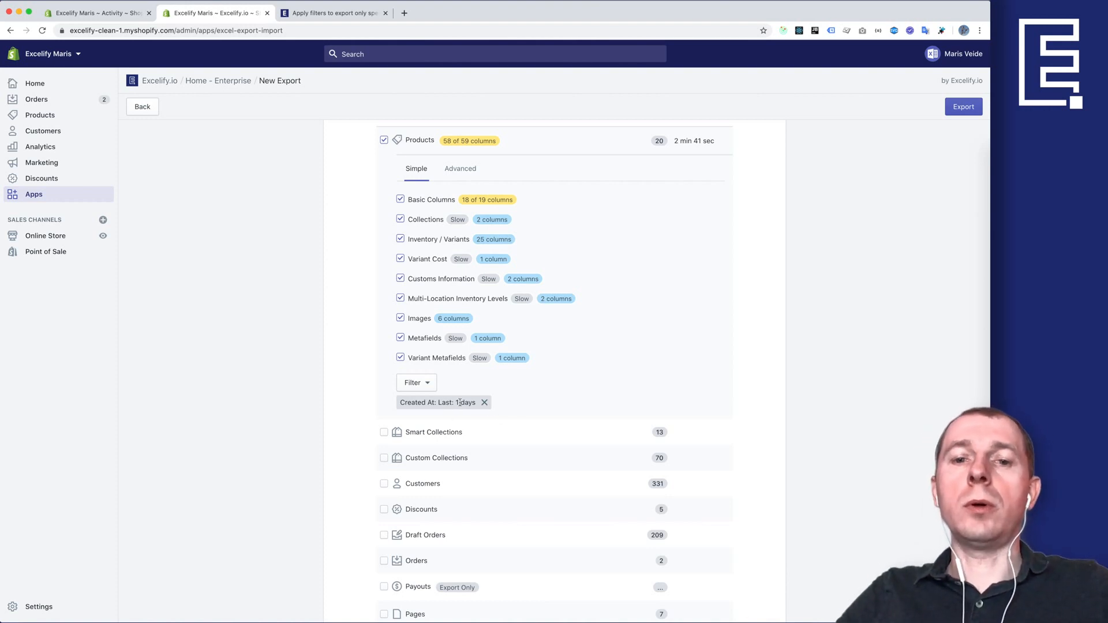
# Start a second product filter on Updated At.
pyautogui.scroll(-3, 520, 414)
pyautogui.click(424, 403)
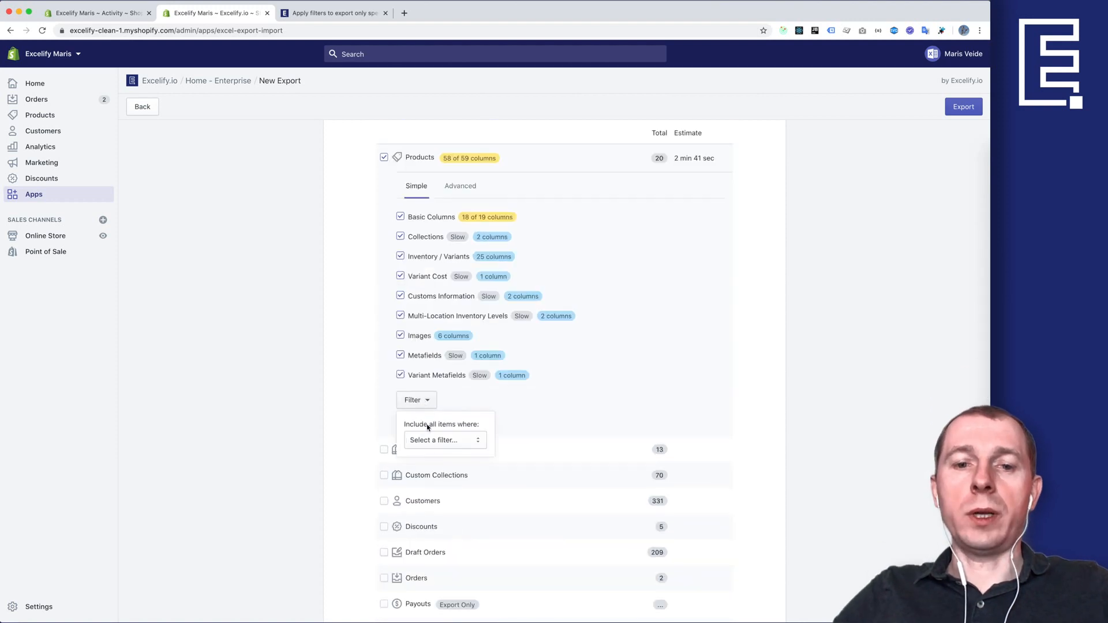
pyautogui.click(434, 442)
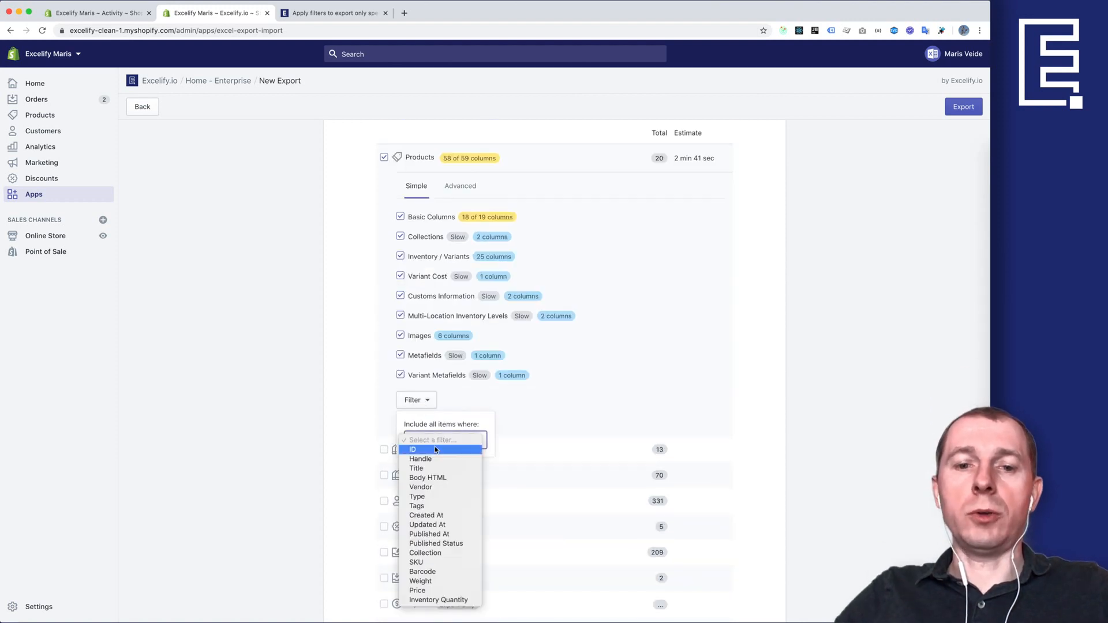
pyautogui.click(433, 526)
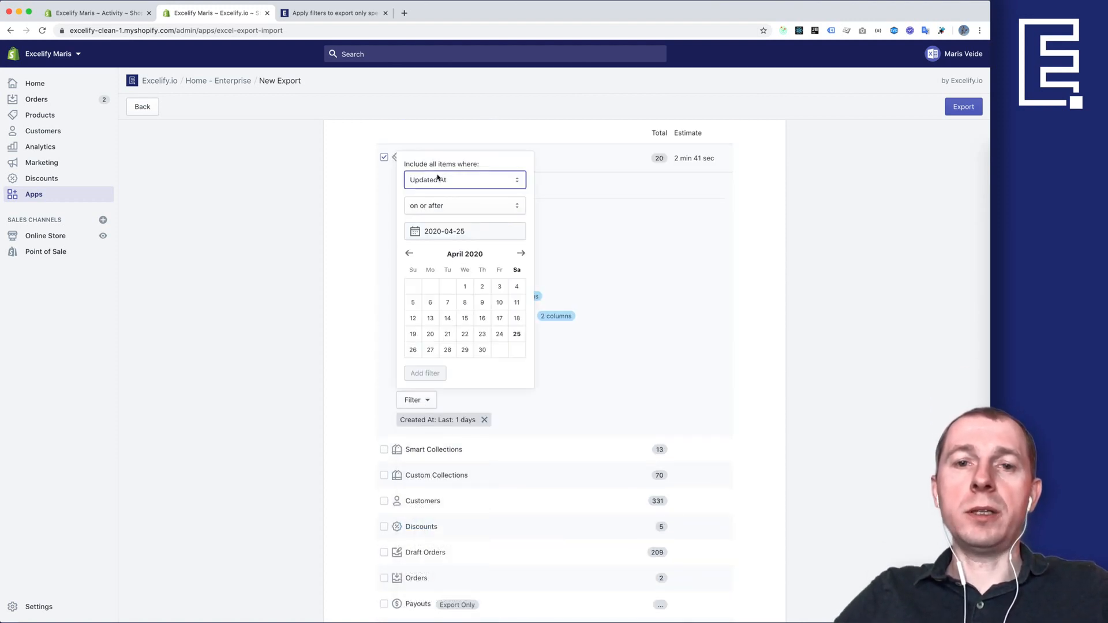
# Restart the second filter with Published Status and examine its available status options.
pyautogui.click(425, 401)
pyautogui.click(425, 401)
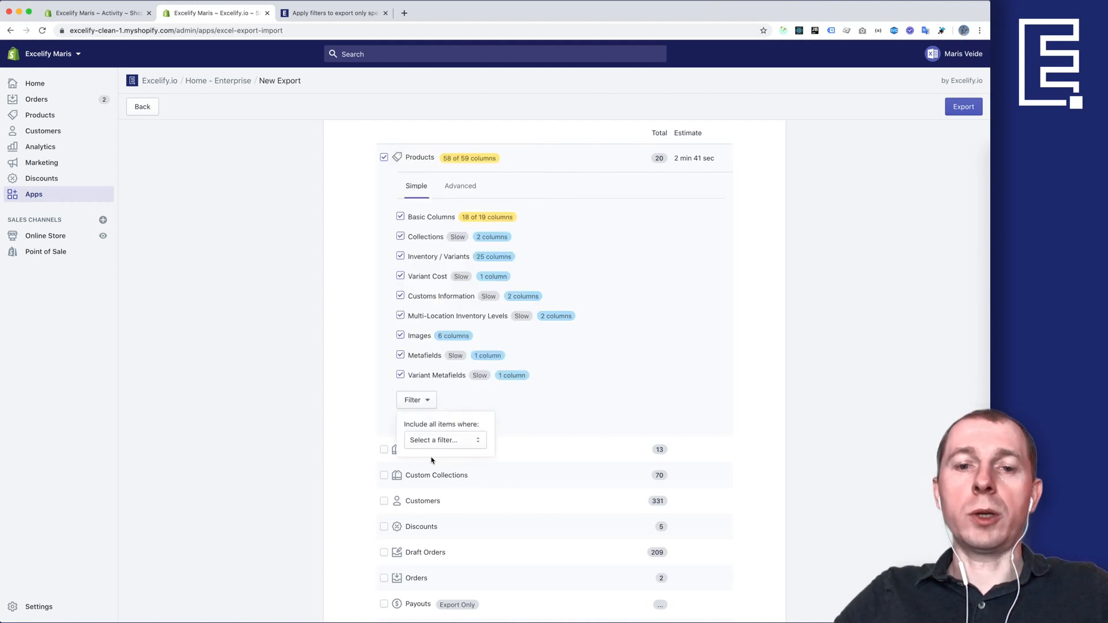
pyautogui.click(442, 442)
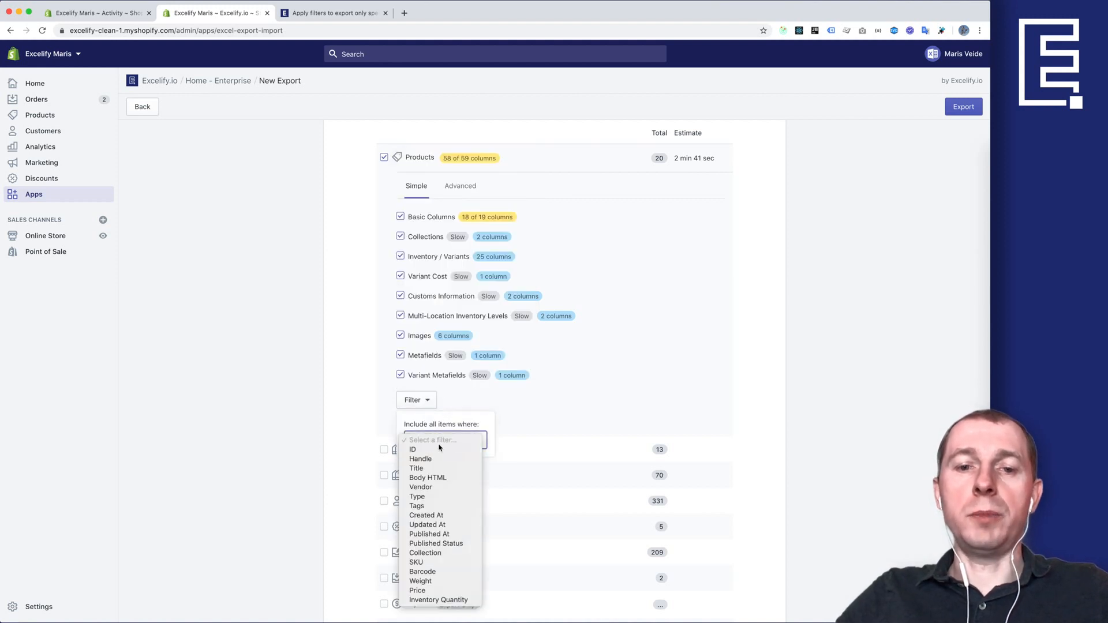
pyautogui.click(443, 543)
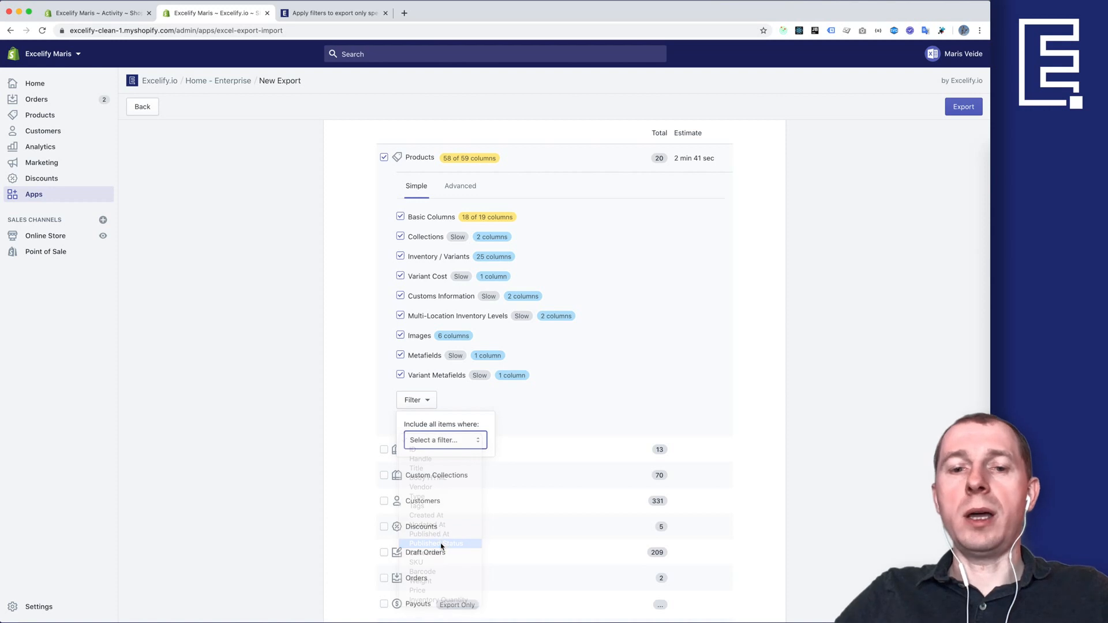
pyautogui.click(438, 467)
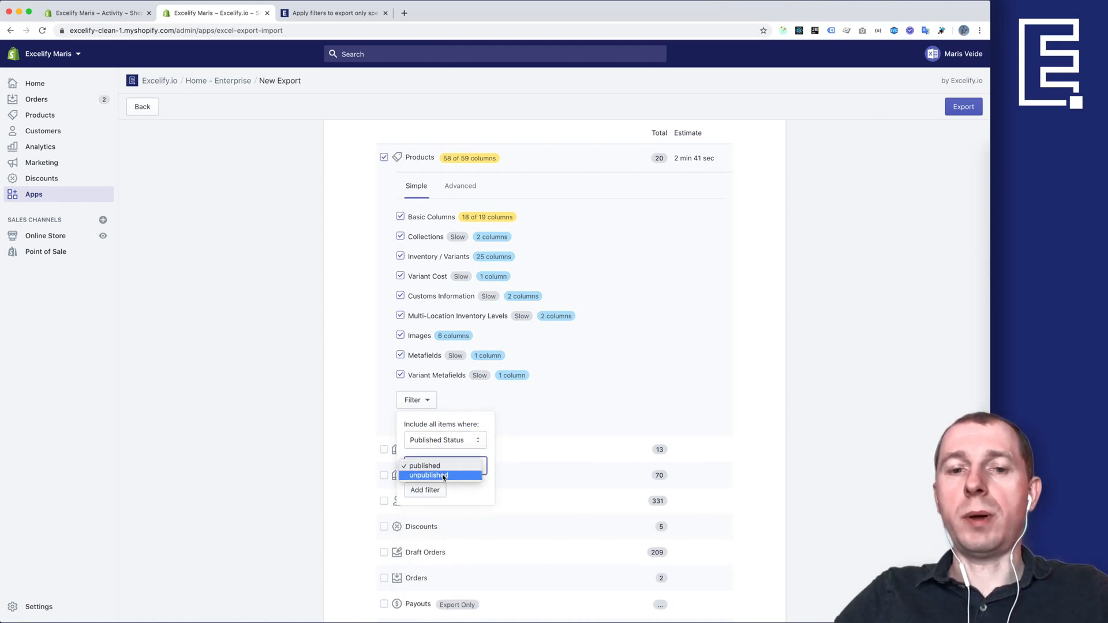
pyautogui.click(436, 440)
# Switch the product filter to Collection with the "equals to any of" condition.
pyautogui.click(443, 441)
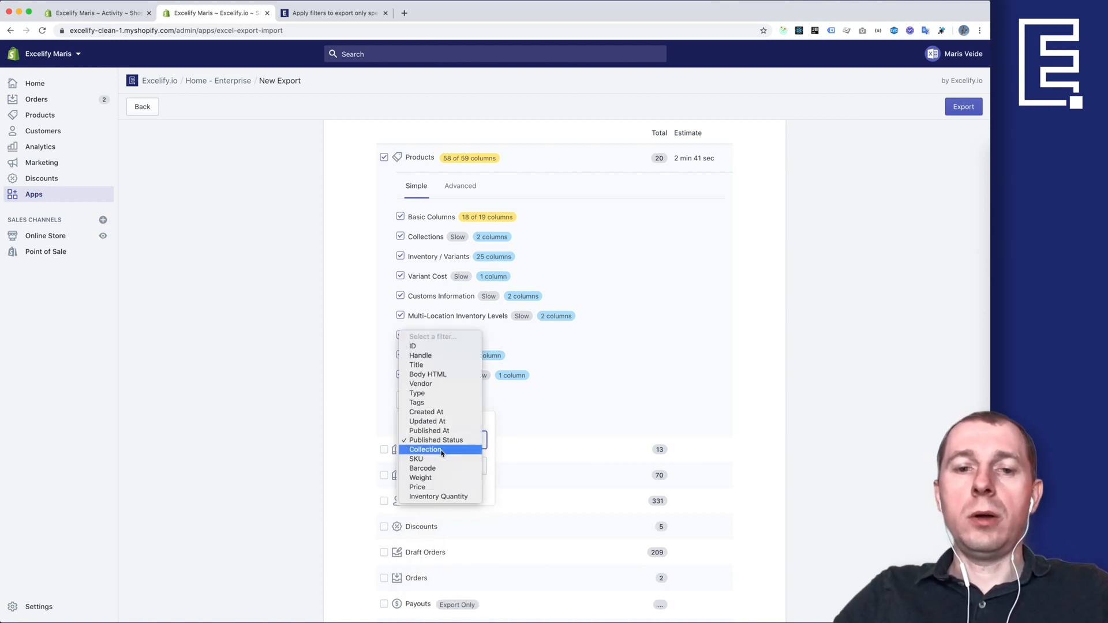
pyautogui.click(443, 449)
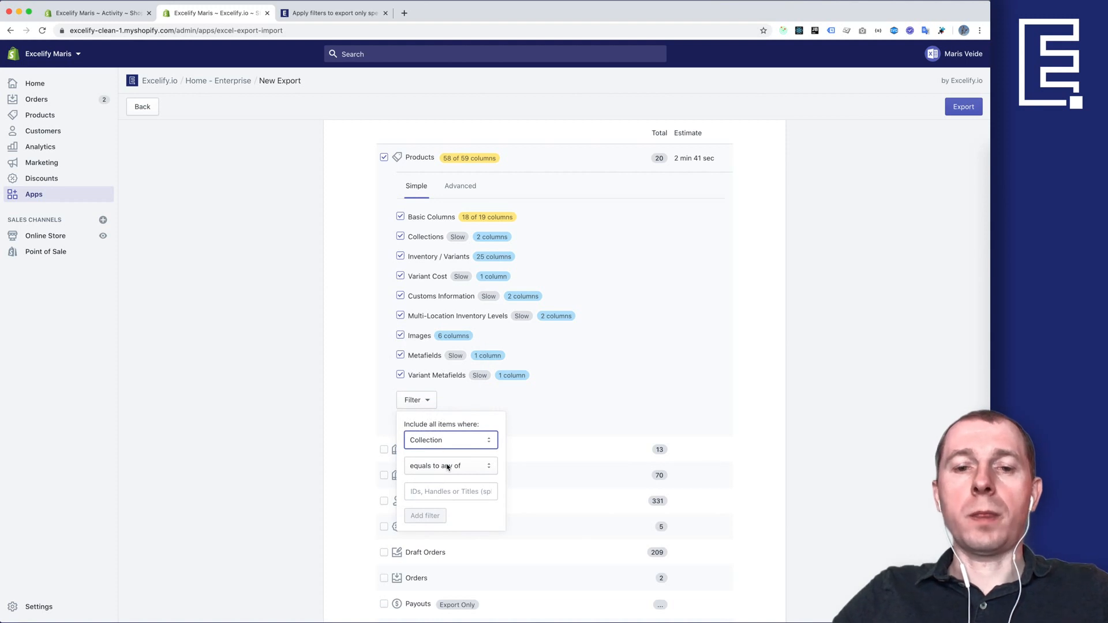
pyautogui.click(448, 467)
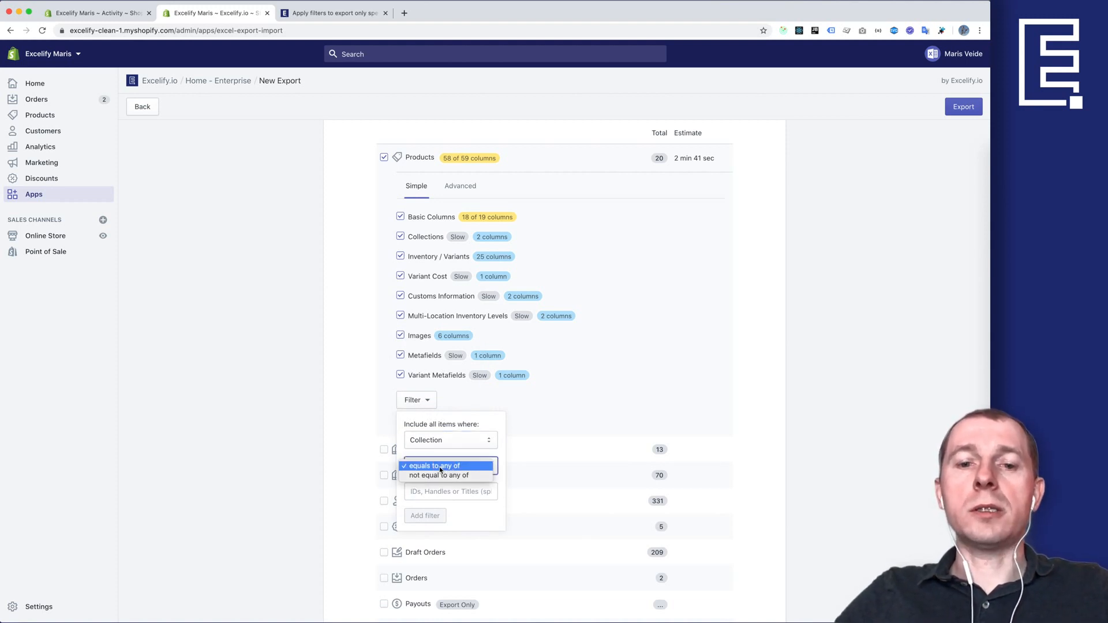
pyautogui.click(439, 466)
pyautogui.click(441, 492)
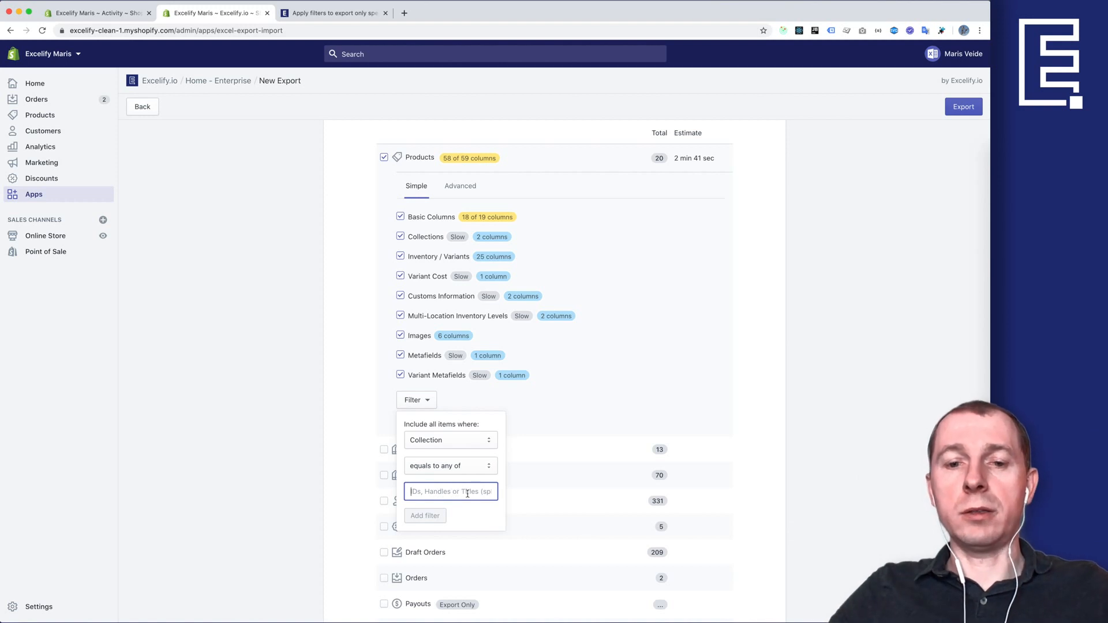
# Open the Private jets collection in the Shopify admin and copy its collection ID from the page address.
pyautogui.click(95, 13)
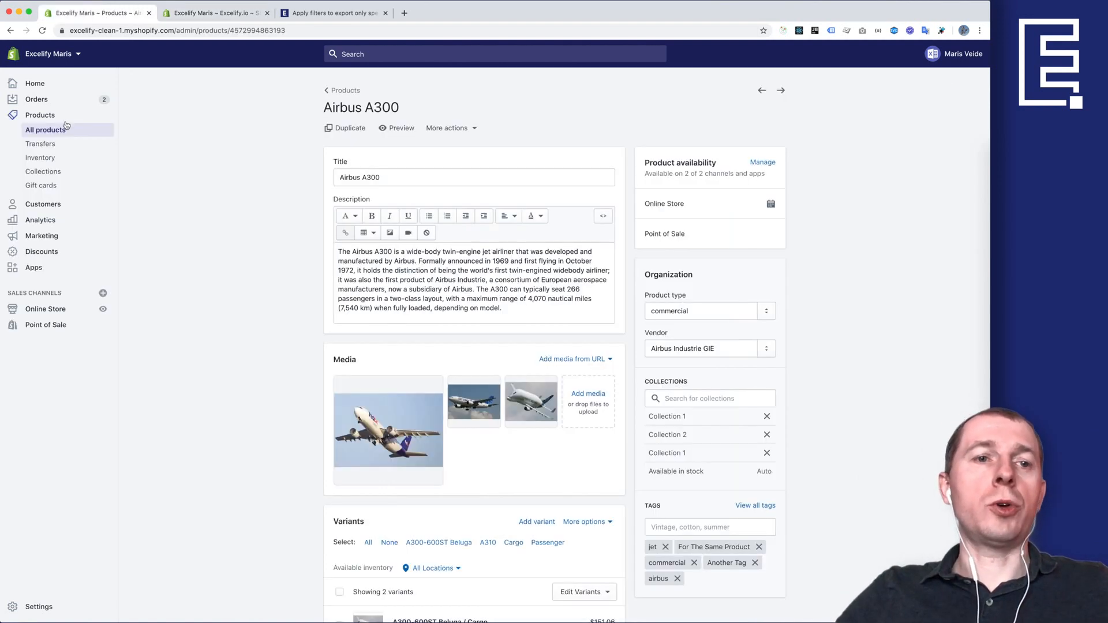
pyautogui.click(52, 174)
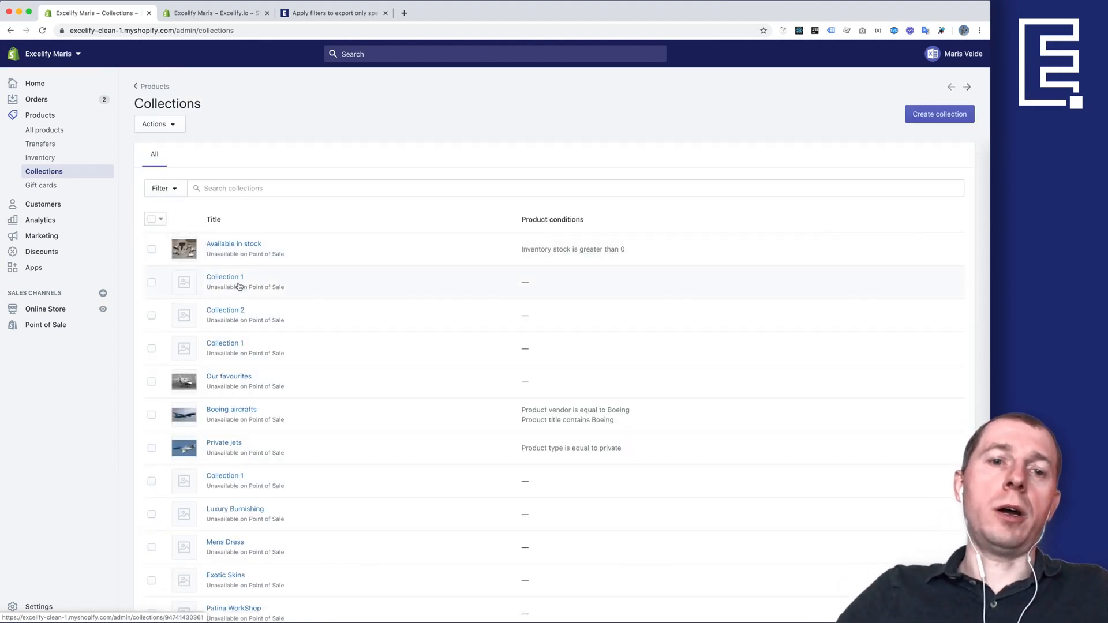
pyautogui.scroll(-2, 253, 346)
pyautogui.click(222, 392)
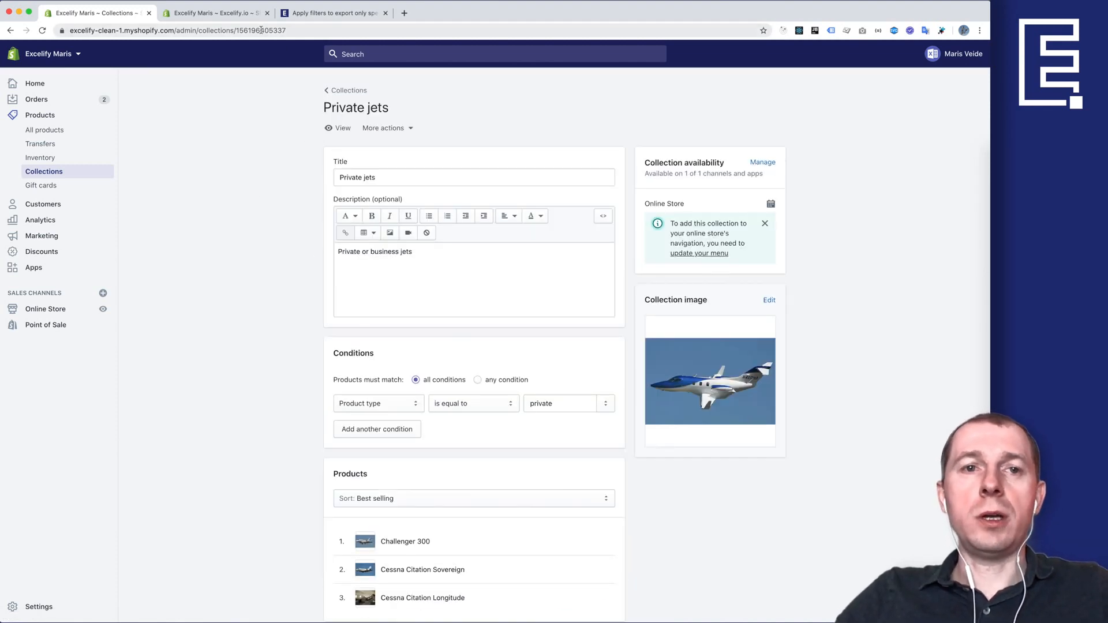
pyautogui.doubleClick(288, 30)
pyautogui.press('super+c')
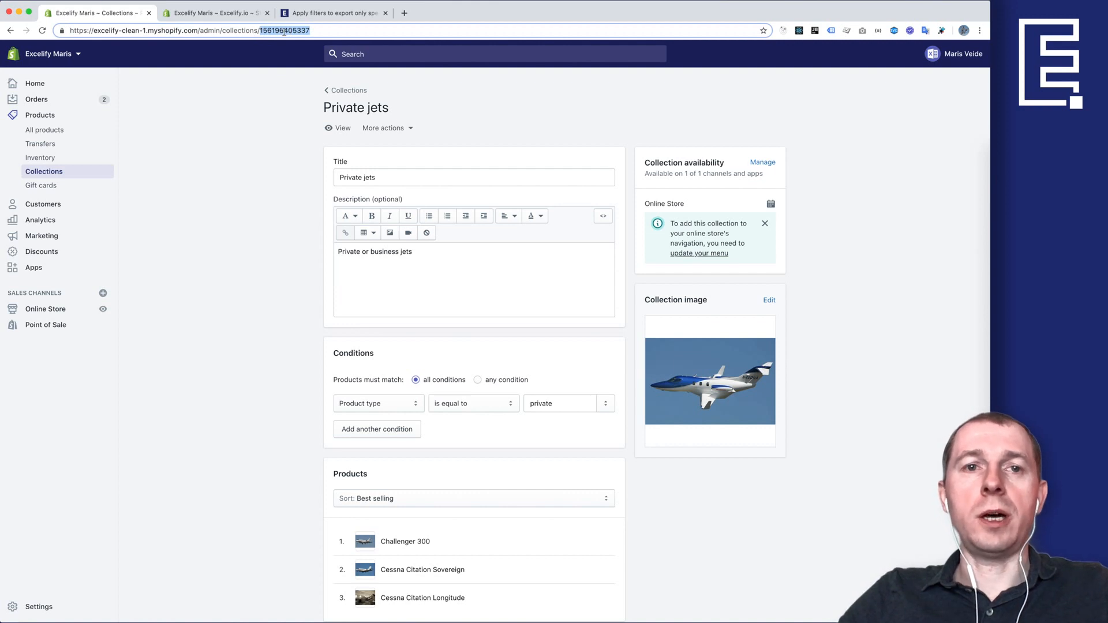
pyautogui.click(223, 14)
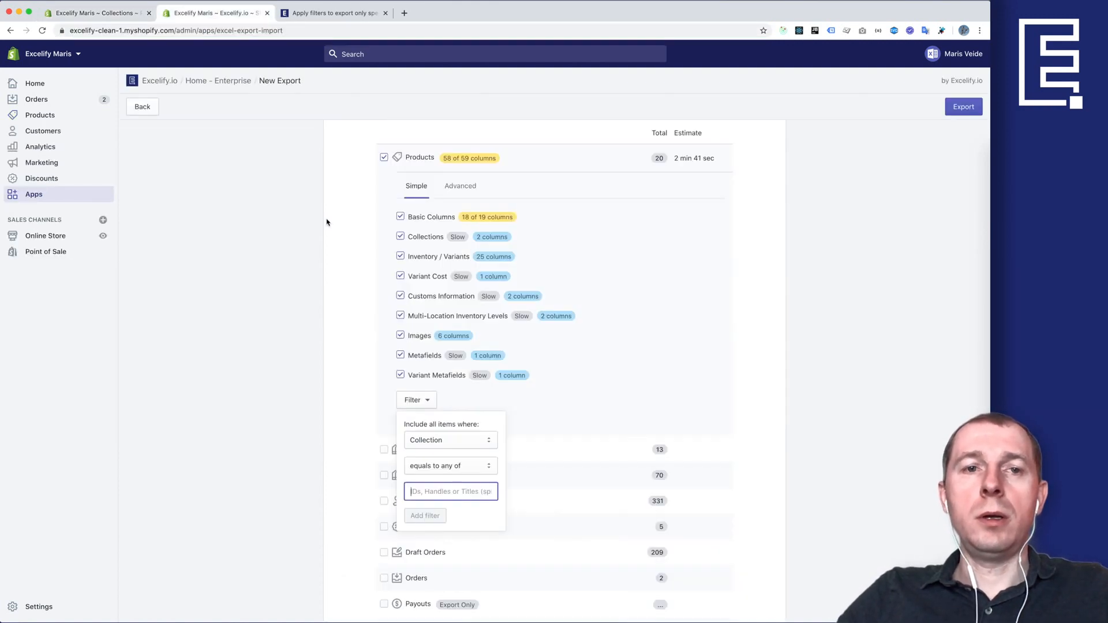
pyautogui.press('super+v')
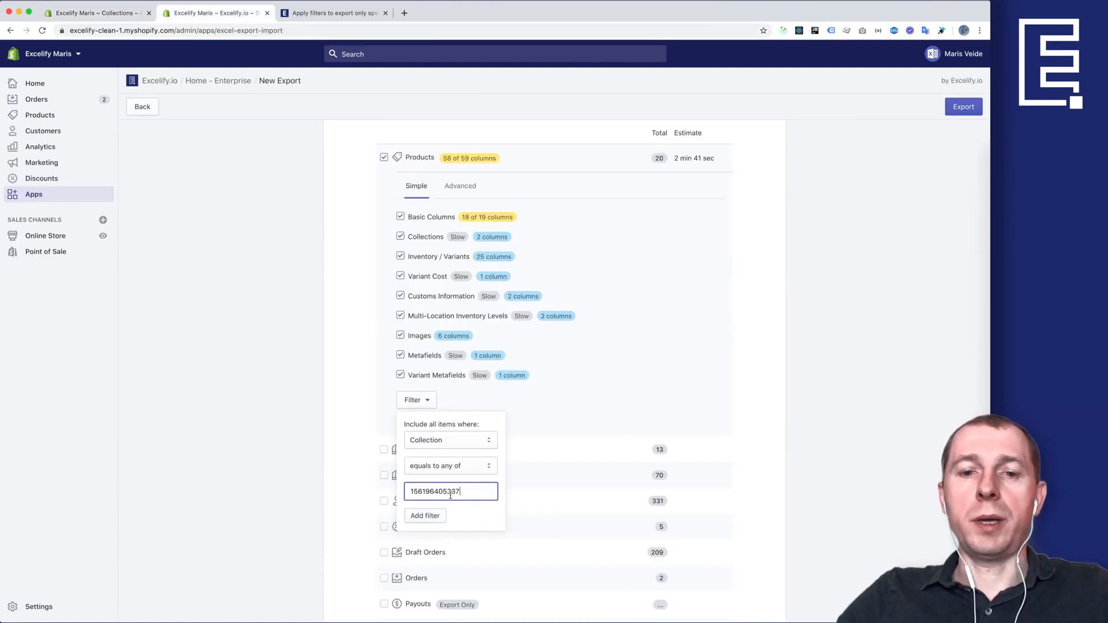
pyautogui.click(431, 520)
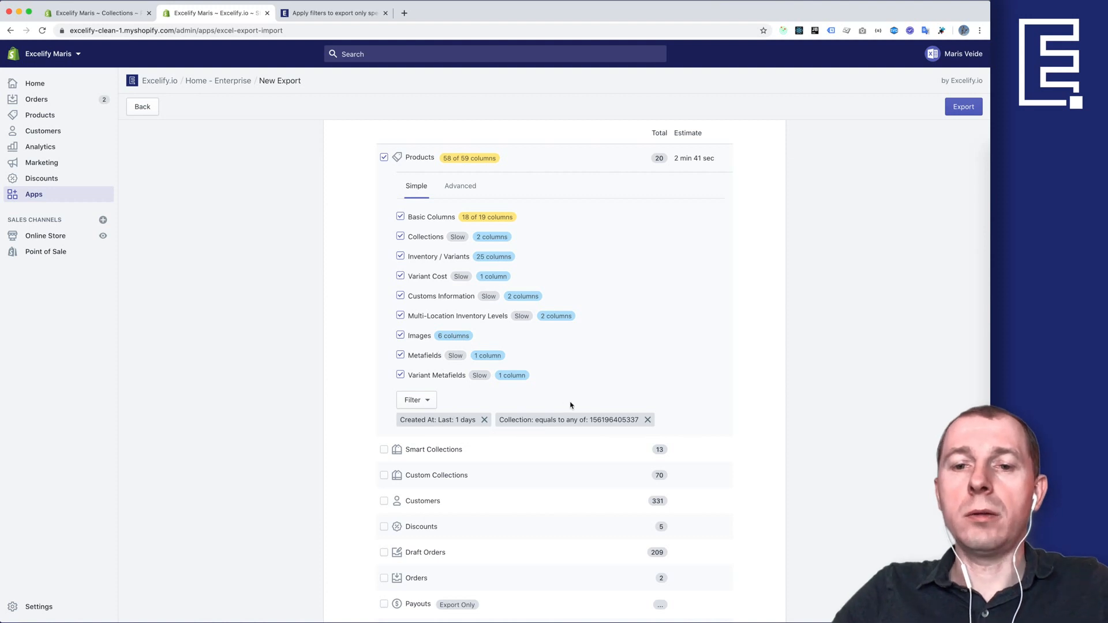
# Remove the Collection filter and start another one with the "not equal to any of" condition.
pyautogui.click(647, 420)
pyautogui.click(430, 400)
pyautogui.click(449, 466)
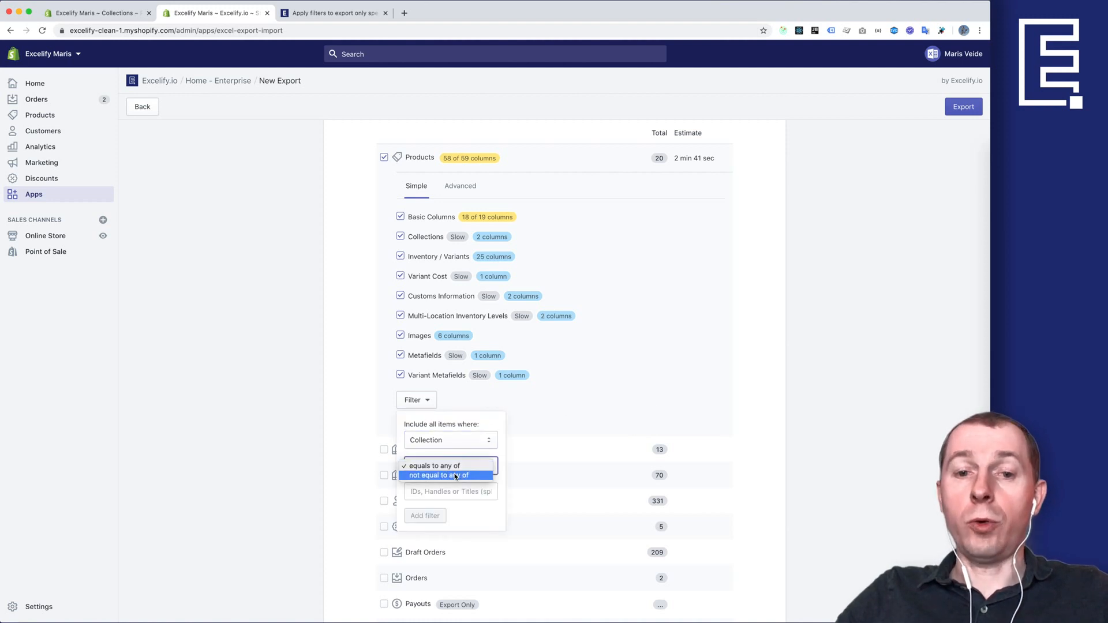
pyautogui.click(440, 476)
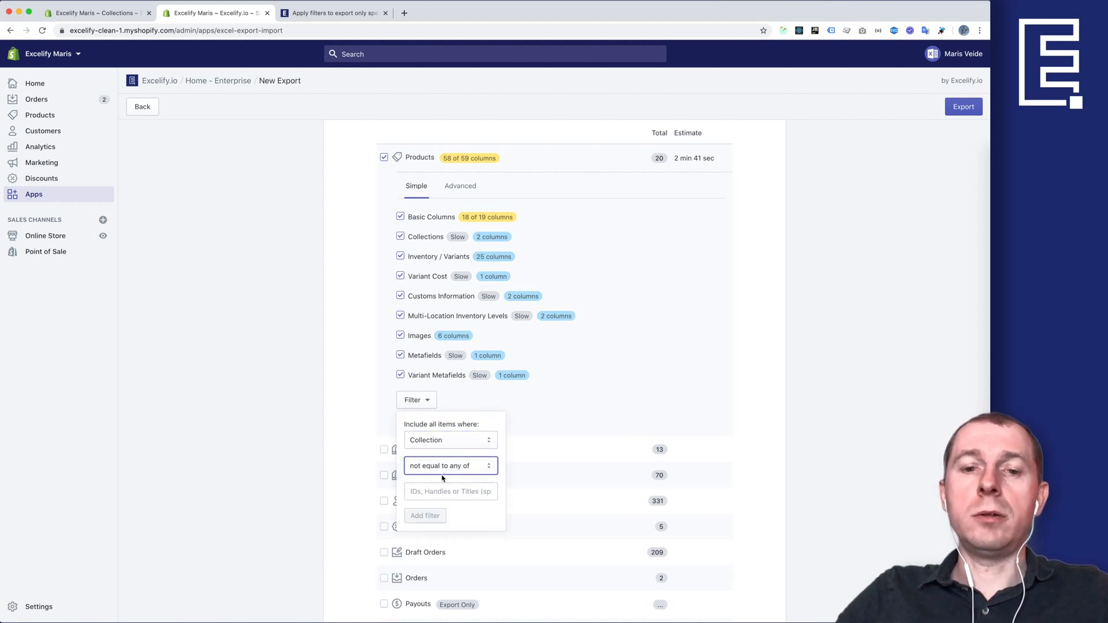
pyautogui.click(450, 491)
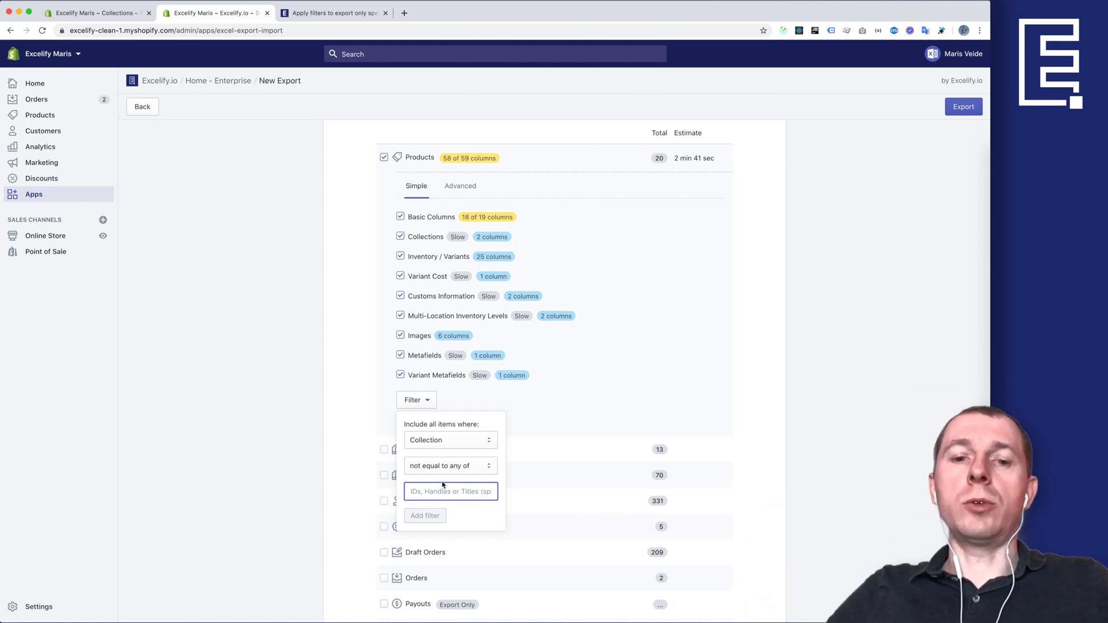
# Switch the filter to SKU with the "starts with any of" condition and the value SKU-.
pyautogui.click(445, 441)
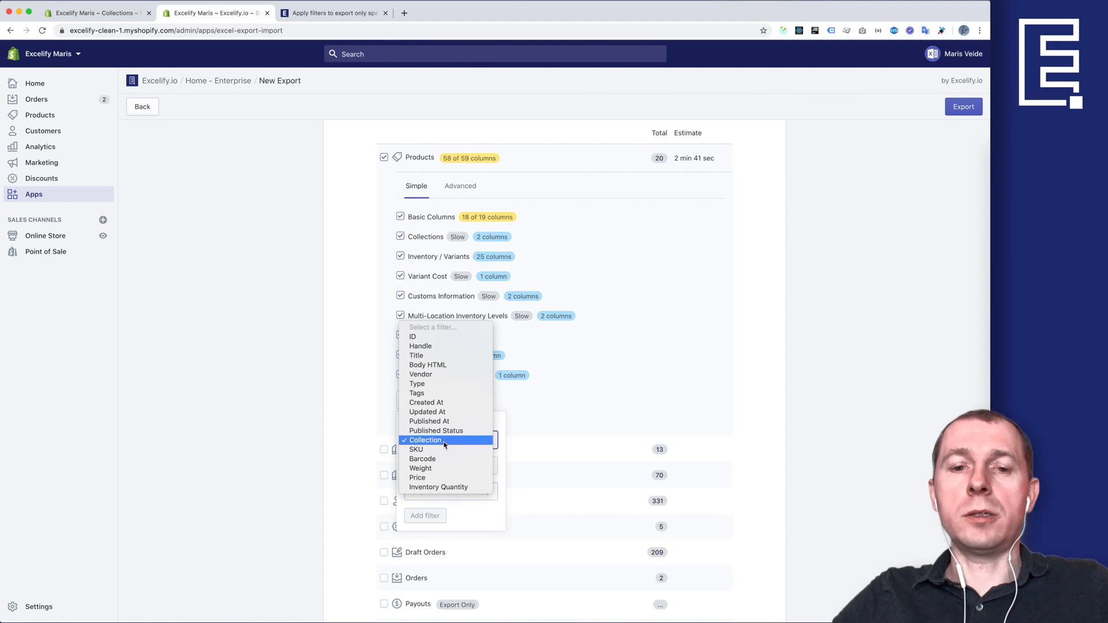
pyautogui.click(439, 450)
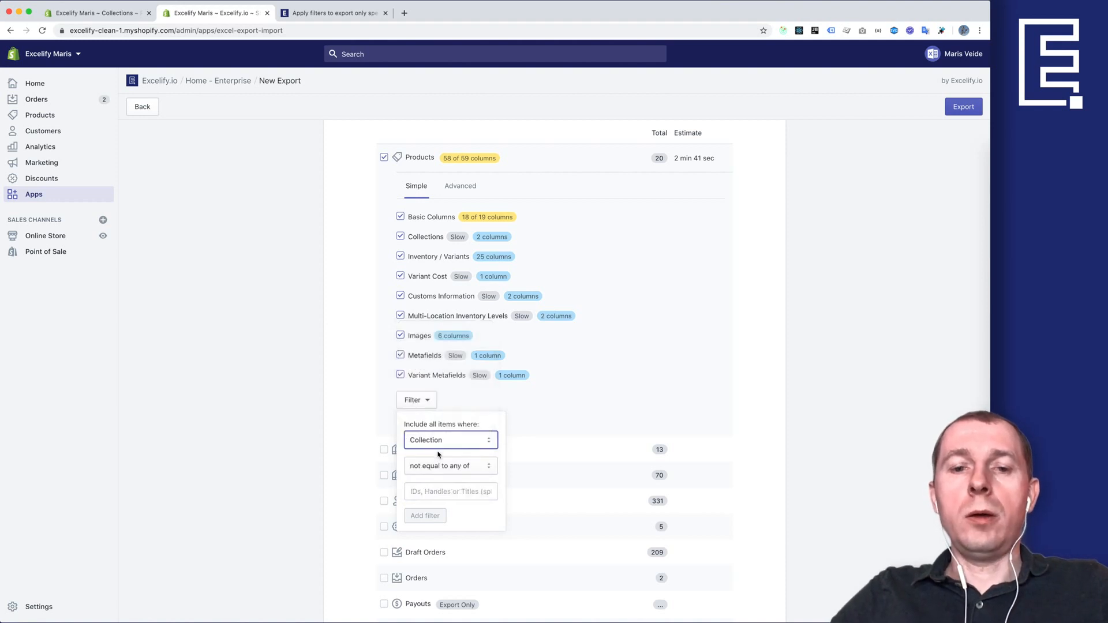
pyautogui.click(446, 469)
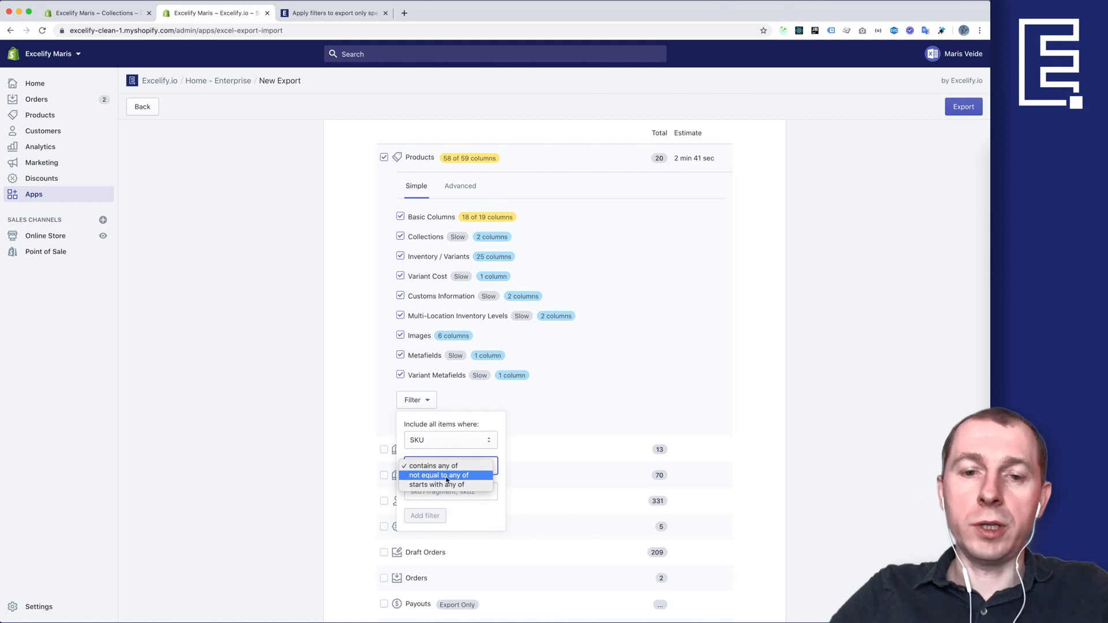
pyautogui.click(451, 486)
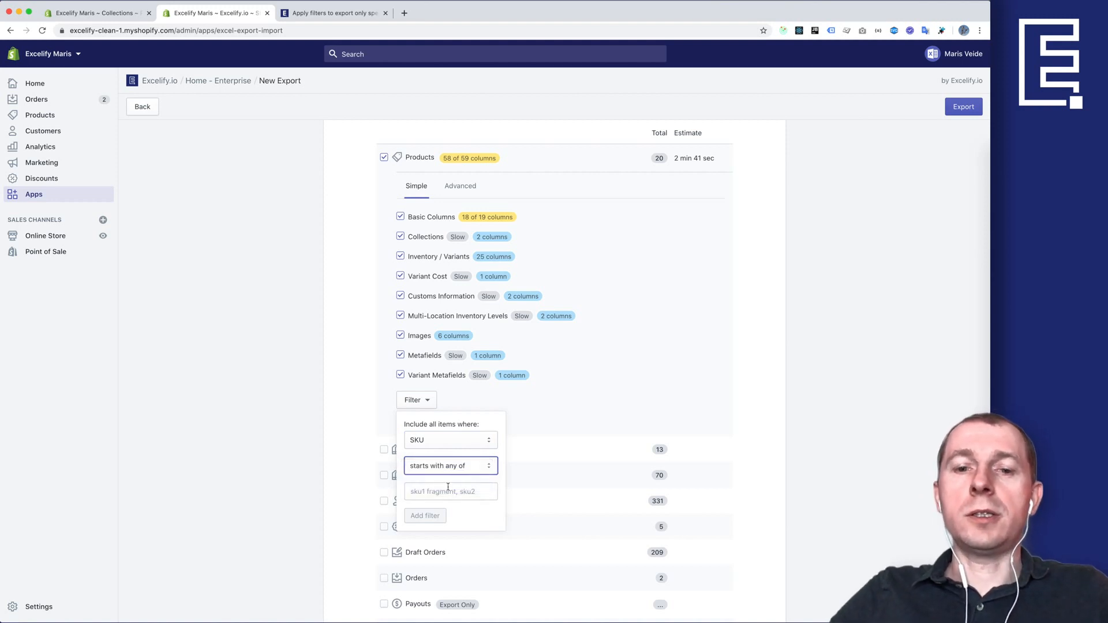
pyautogui.click(445, 492)
pyautogui.write('SKU-')
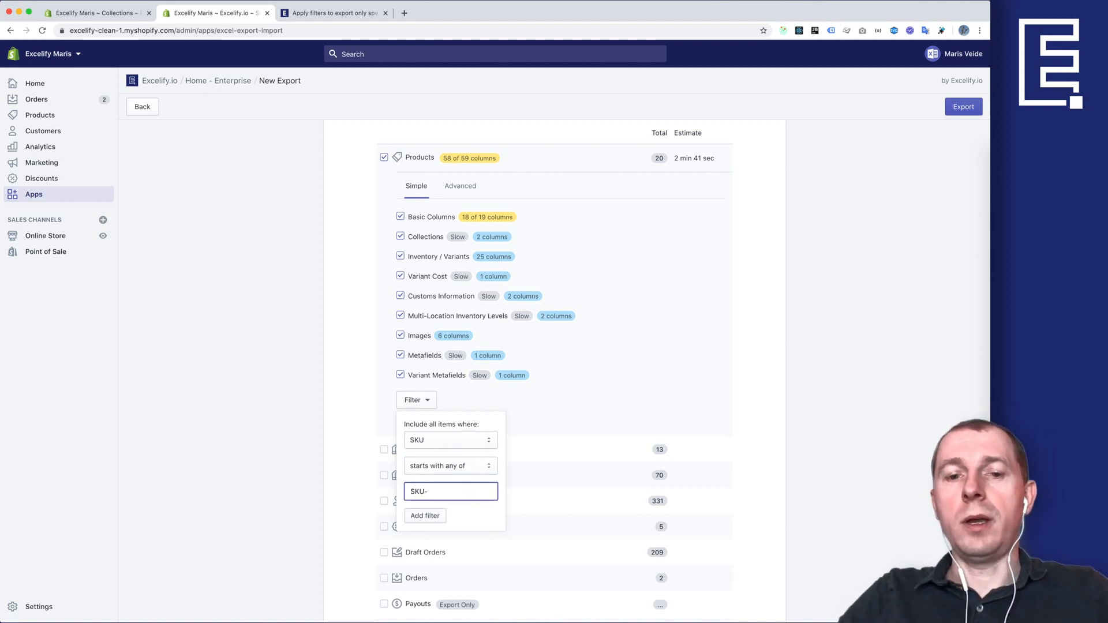
# Clear the SKU value and set the condition to "contains any of".
pyautogui.press('super+a')
pyautogui.press('BackSpace')
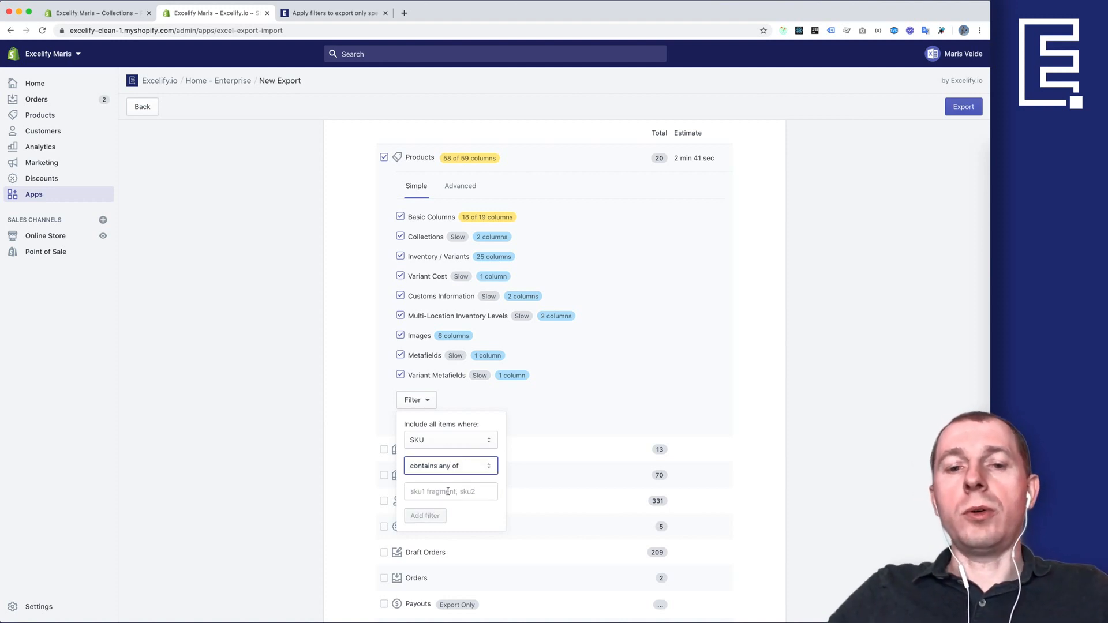
pyautogui.click(448, 491)
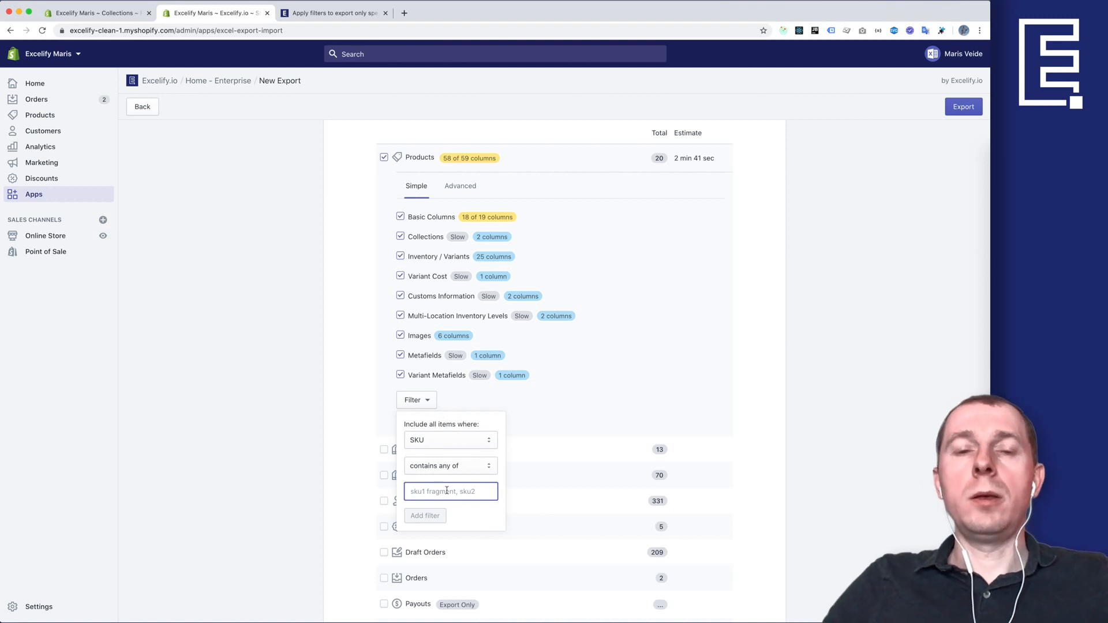
# Switch the filter to Barcode, and then to Weight to examine its comparison options.
pyautogui.click(433, 447)
pyautogui.click(445, 451)
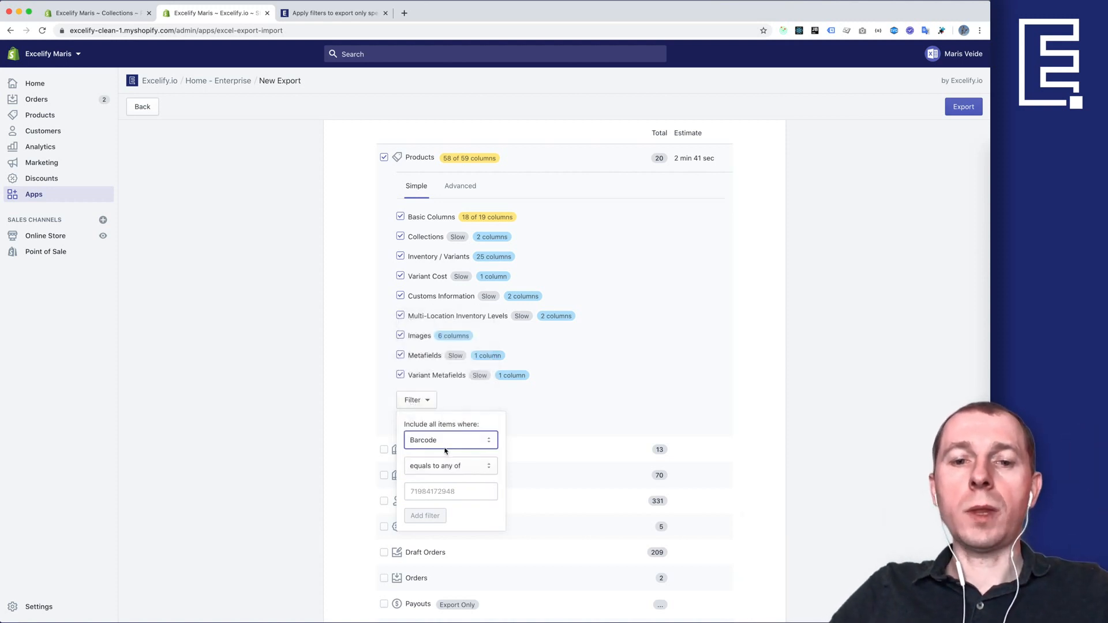
pyautogui.click(445, 452)
pyautogui.click(437, 457)
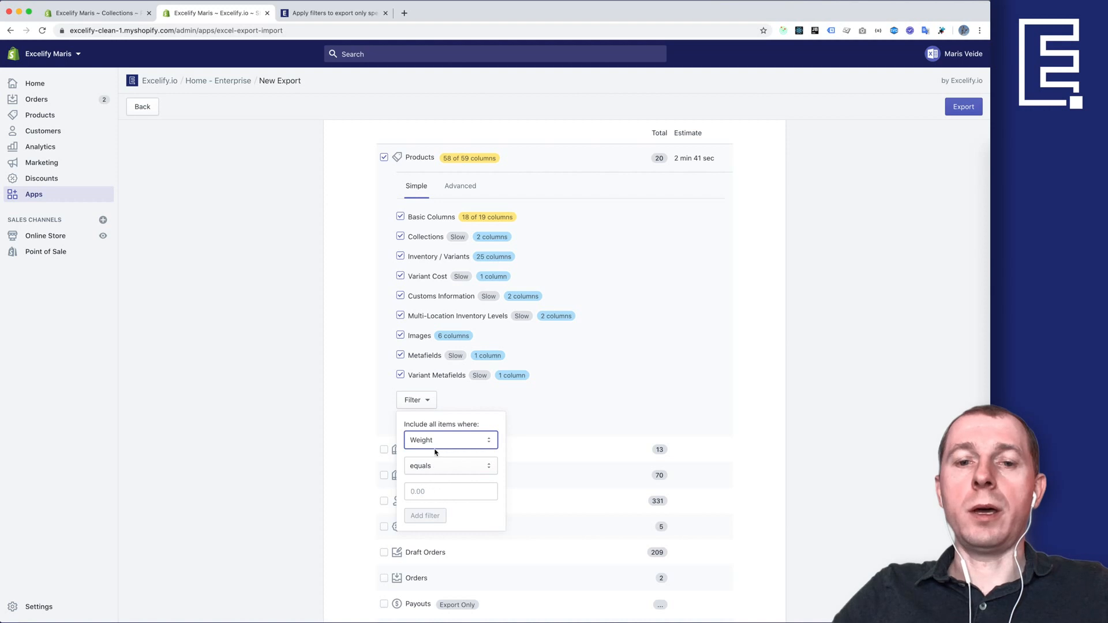
pyautogui.click(441, 471)
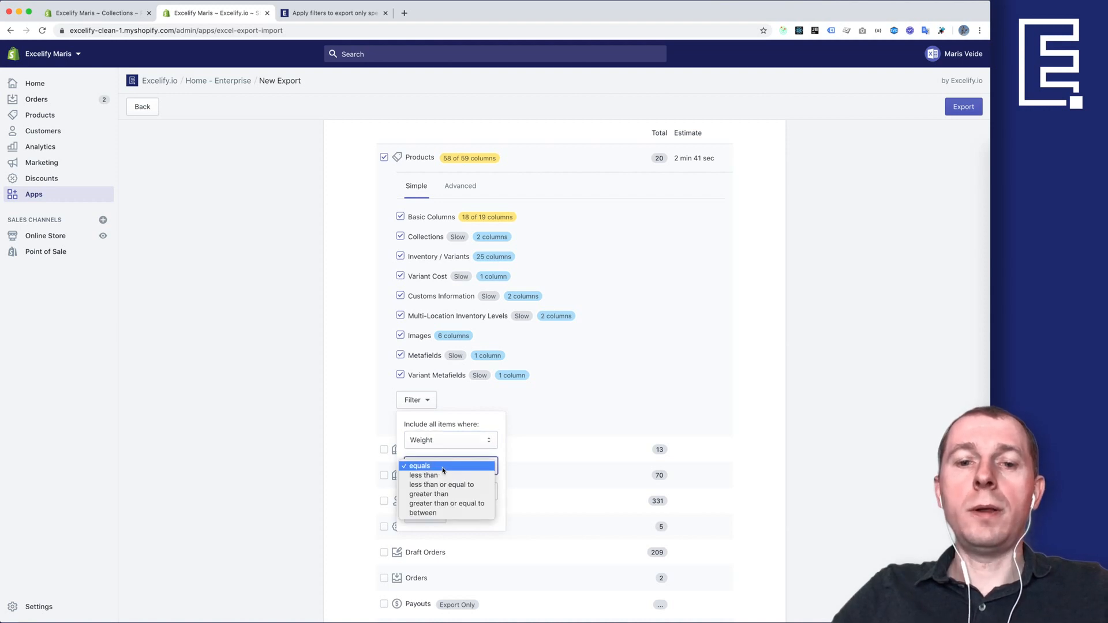
pyautogui.click(443, 450)
# Switch the filter to Price, and then to Inventory Quantity to examine its comparison options, leaving the filter unadded.
pyautogui.click(445, 443)
pyautogui.click(443, 449)
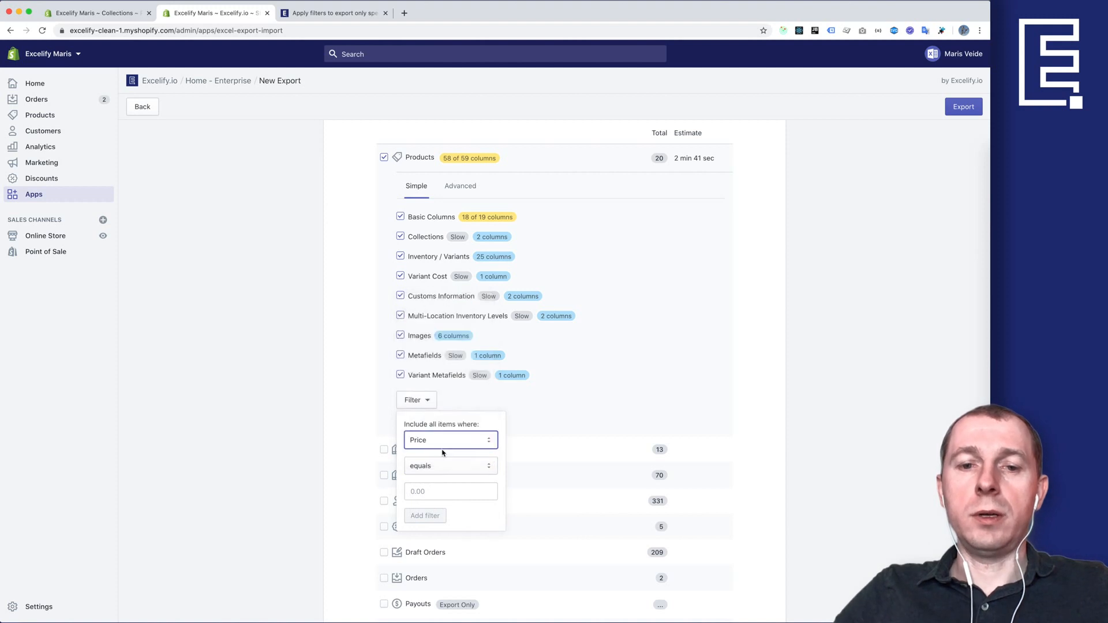
pyautogui.click(439, 442)
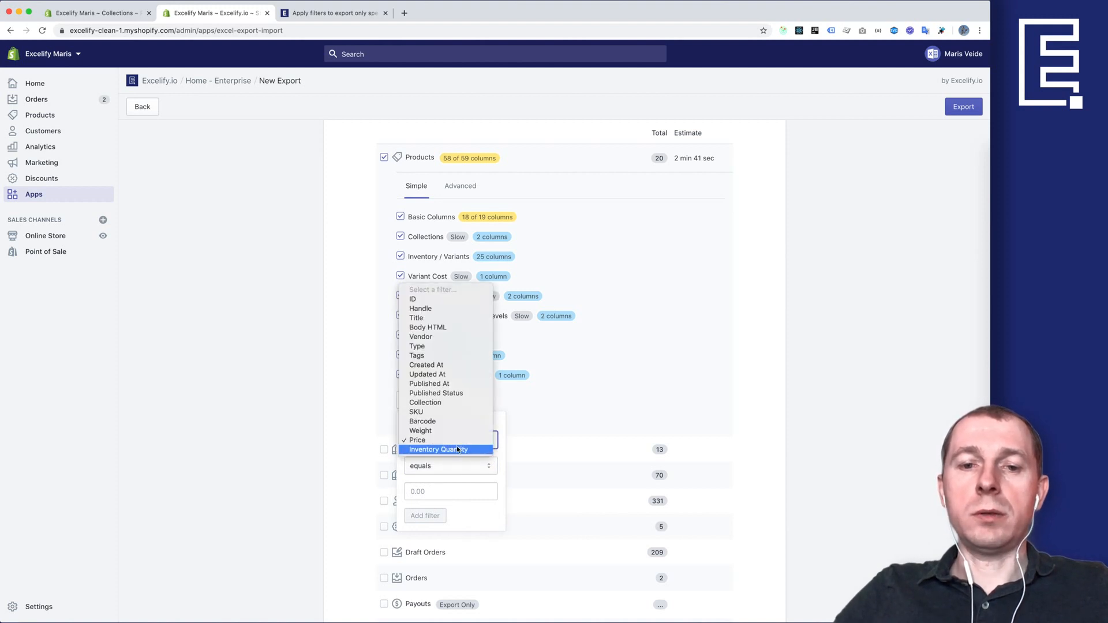
pyautogui.click(457, 450)
pyautogui.click(443, 468)
pyautogui.click(443, 467)
pyautogui.click(441, 467)
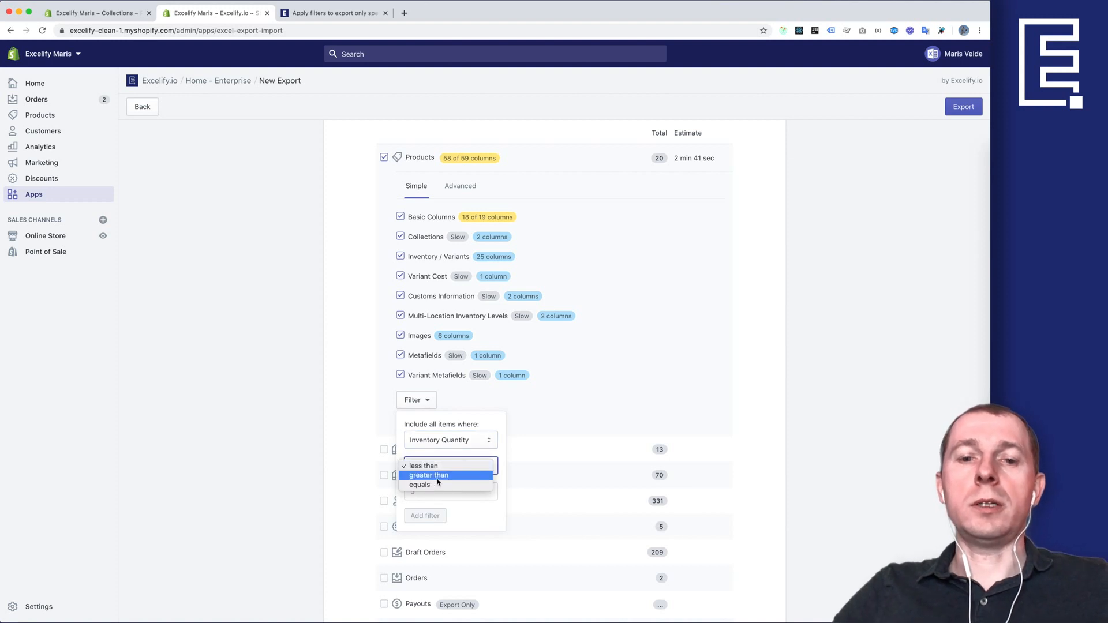
pyautogui.click(440, 468)
pyautogui.click(528, 426)
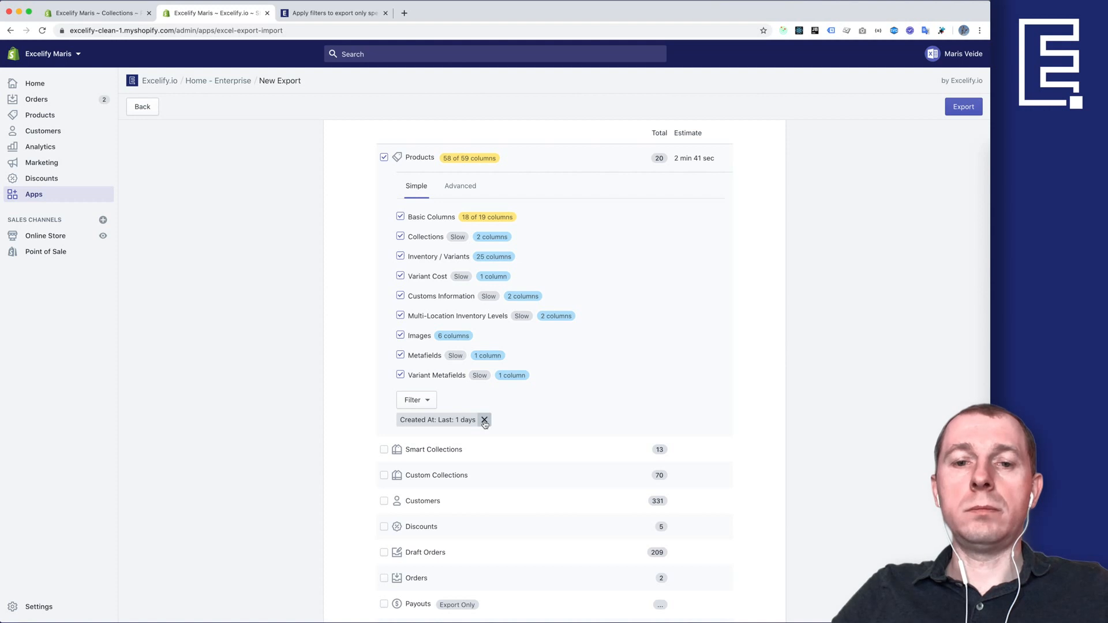
# Remove the Created At filter and include all of the Basic Columns in the product export.
pyautogui.click(485, 421)
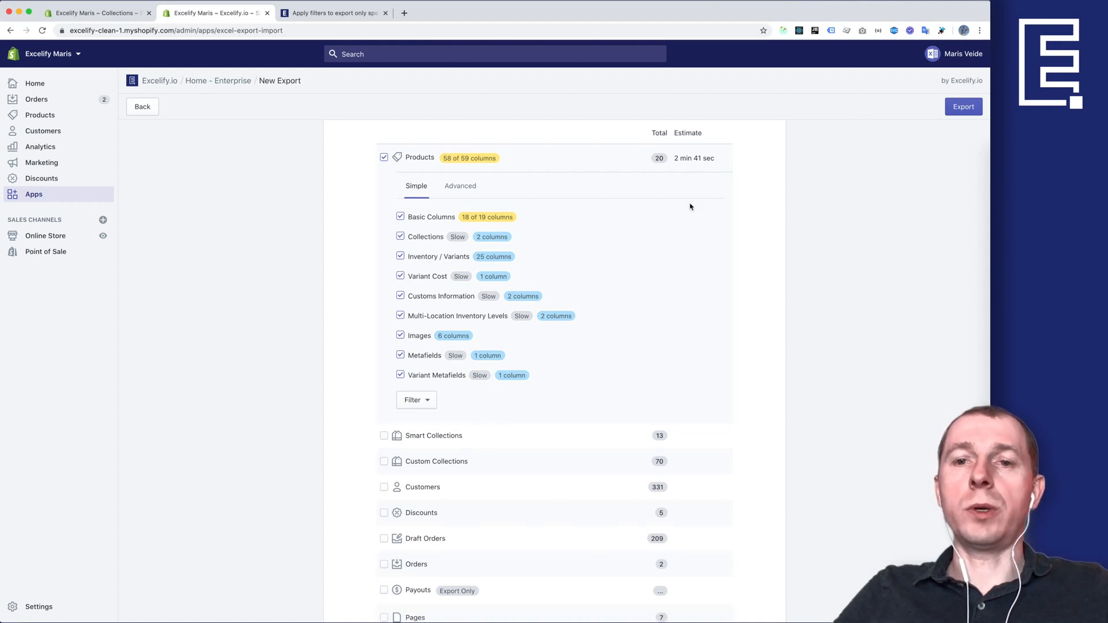
pyautogui.click(430, 219)
pyautogui.click(424, 220)
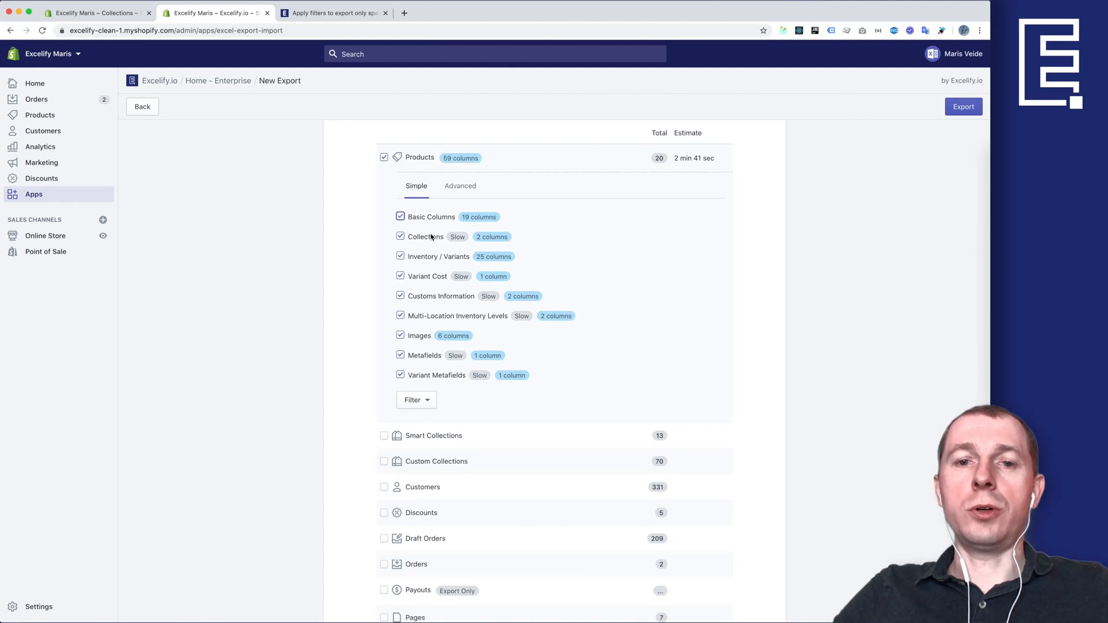
# Exclude and re-include the Collections and Inventory / Variants column groups in the product export.
pyautogui.click(422, 241)
pyautogui.click(422, 241)
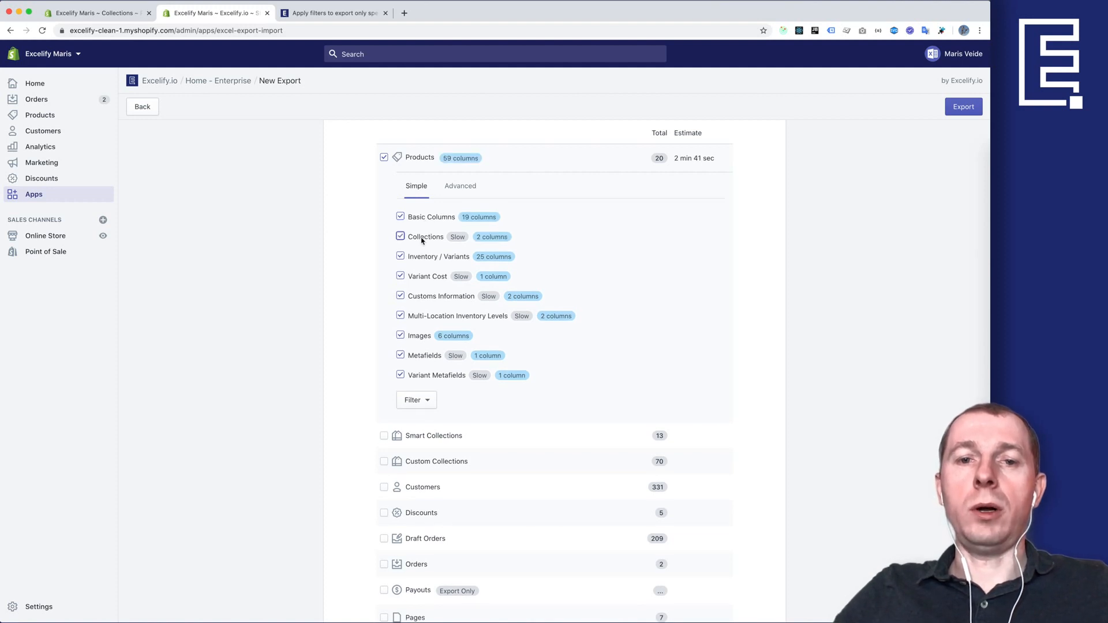
pyautogui.doubleClick(427, 259)
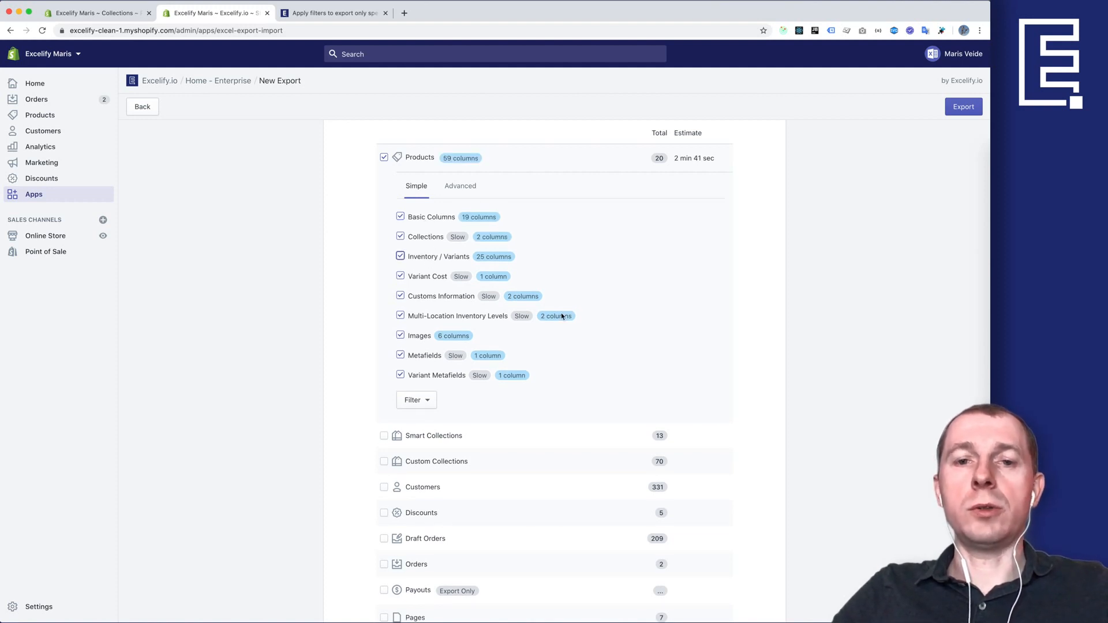
# Try the export option for items sorted in the order as they come from Shopify, leaving it disabled.
pyautogui.scroll(-10, 504, 317)
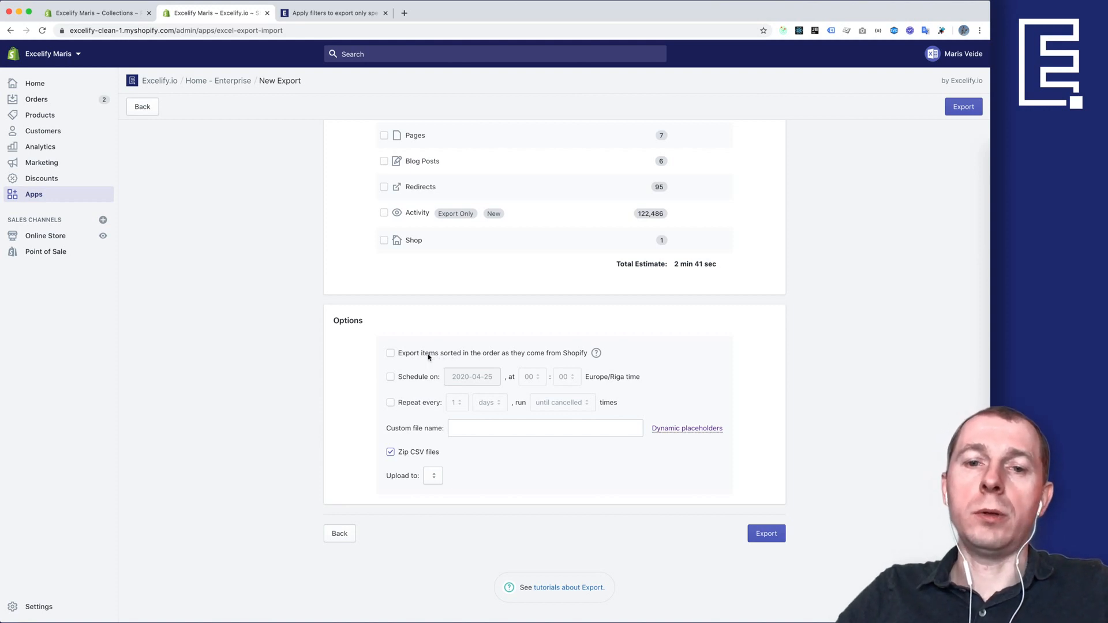
pyautogui.click(391, 353)
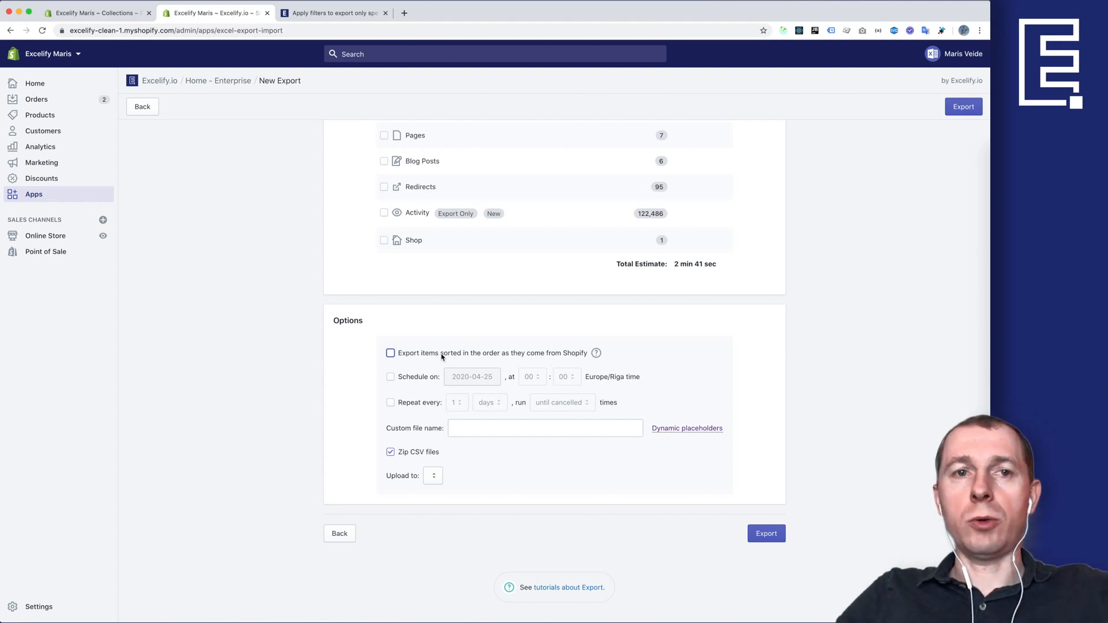
pyautogui.scroll(15, 442, 356)
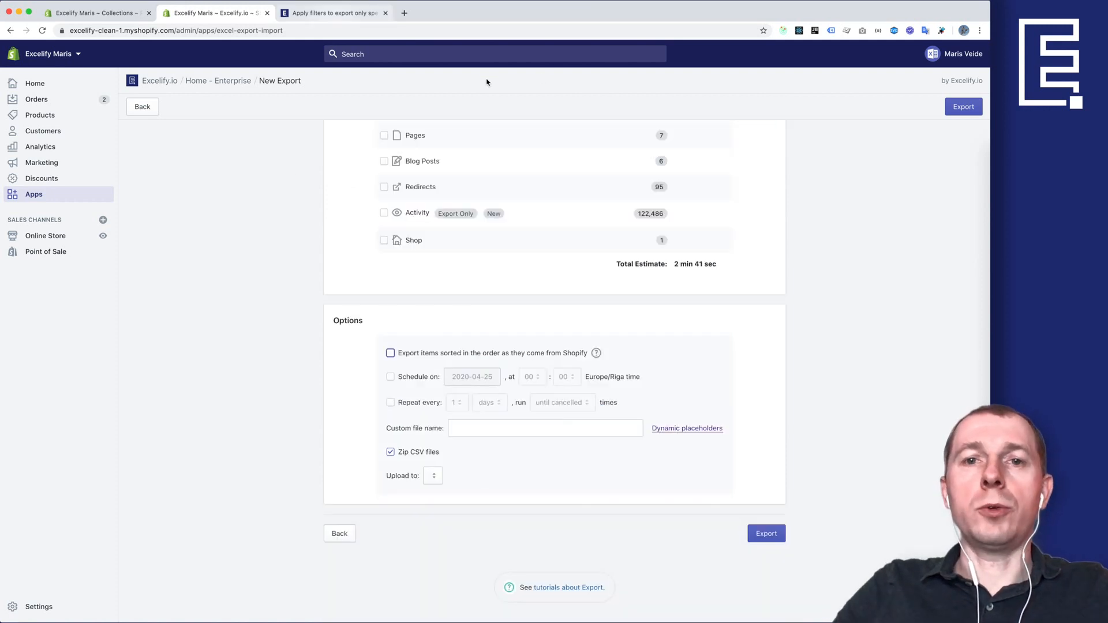
# Open the Pricing page from the Excelify documentation site and compare the plans' item limits and features, including increased speed.
pyautogui.click(347, 13)
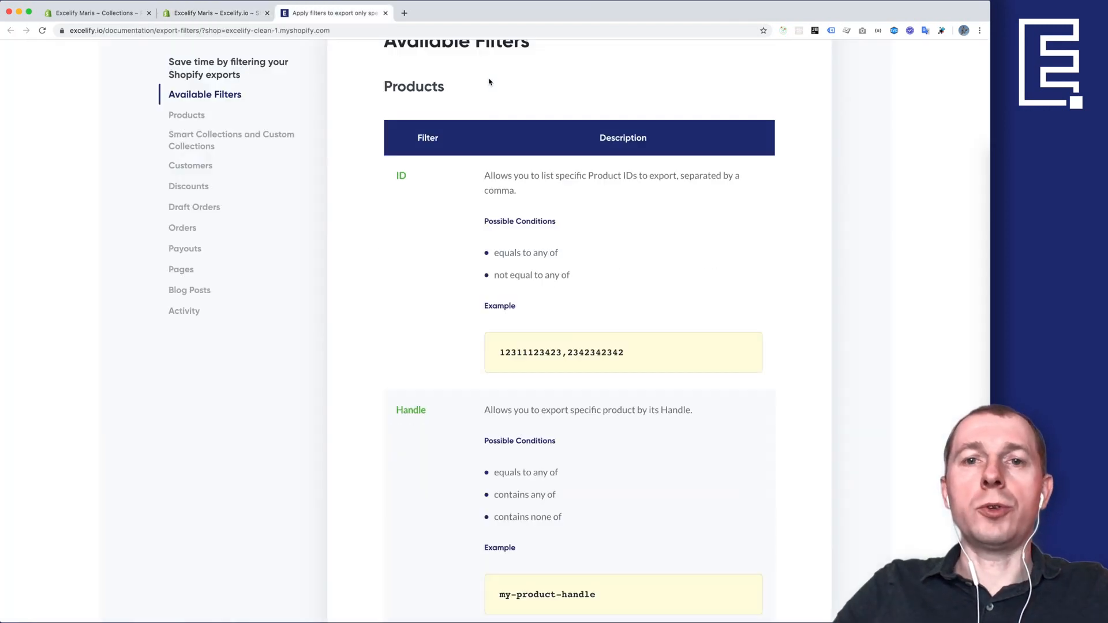
pyautogui.scroll(10, 528, 95)
pyautogui.click(460, 72)
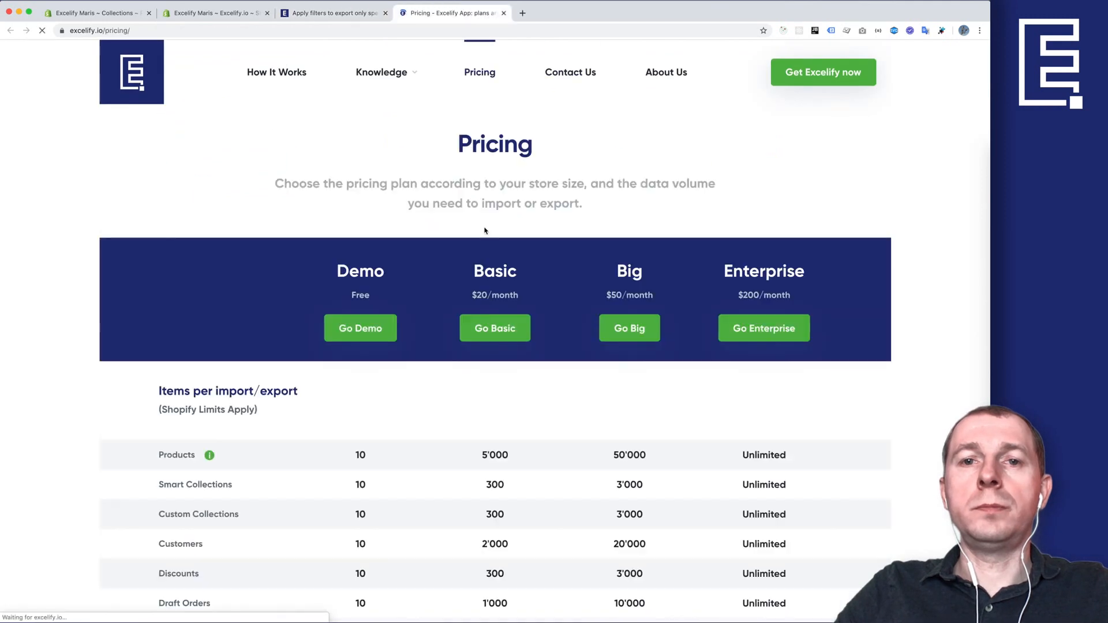
pyautogui.scroll(-5, 473, 243)
pyautogui.scroll(3, 462, 265)
pyautogui.scroll(-10, 463, 260)
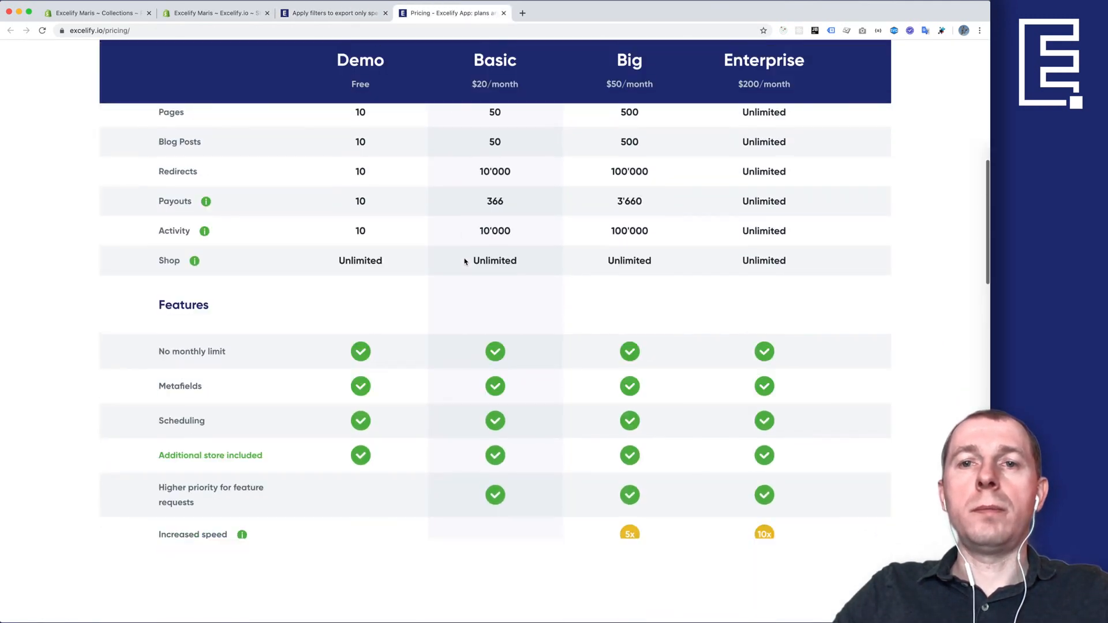
pyautogui.scroll(-2, 614, 442)
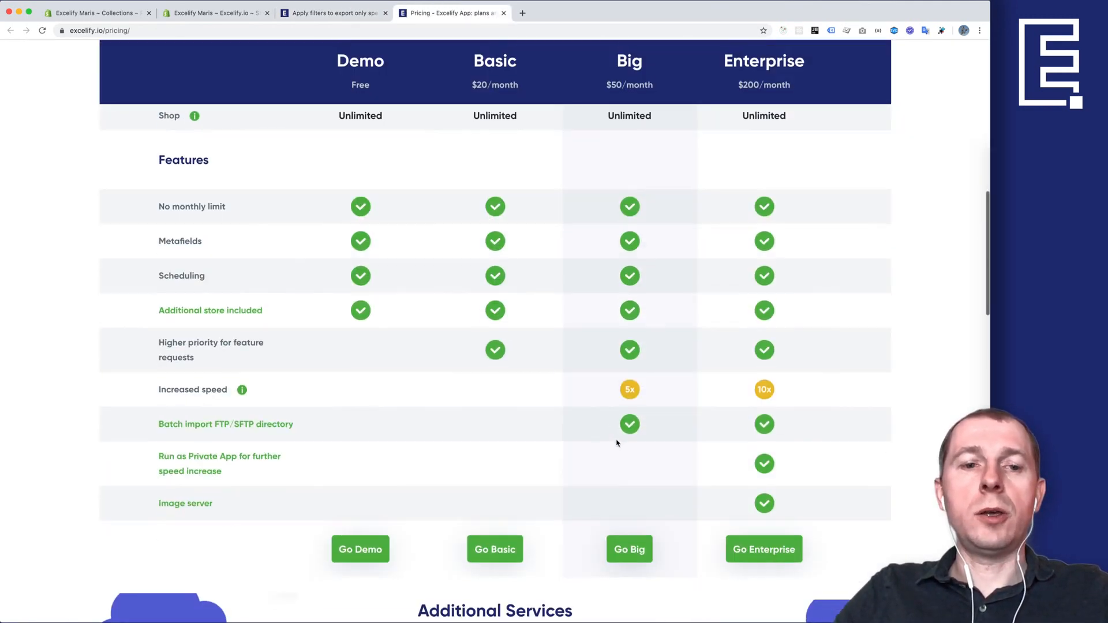
pyautogui.click(625, 390)
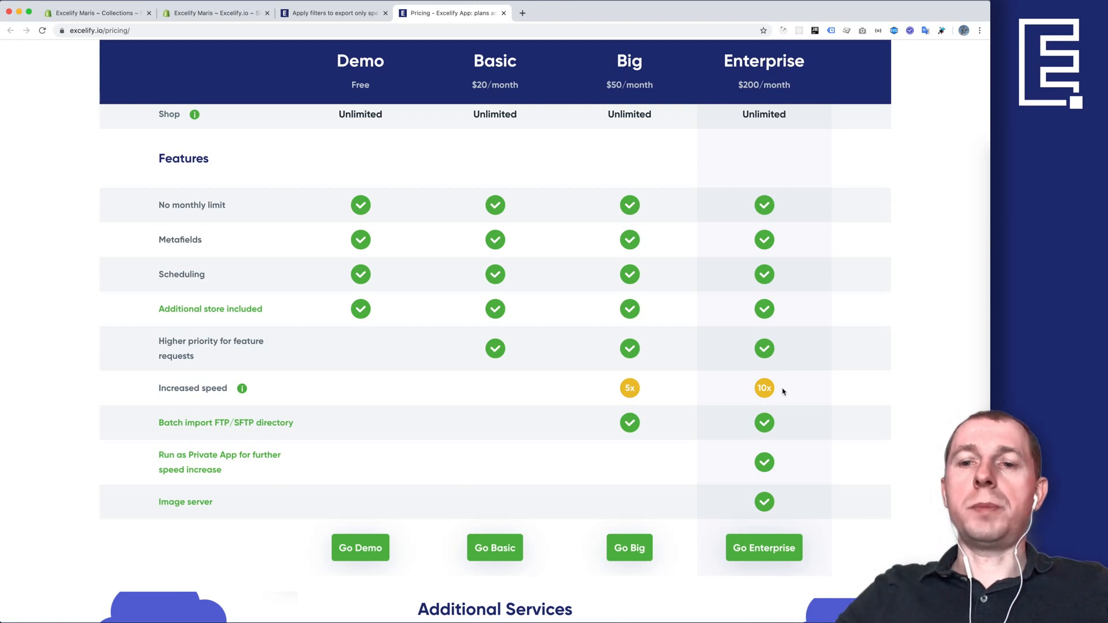
pyautogui.scroll(1, 783, 392)
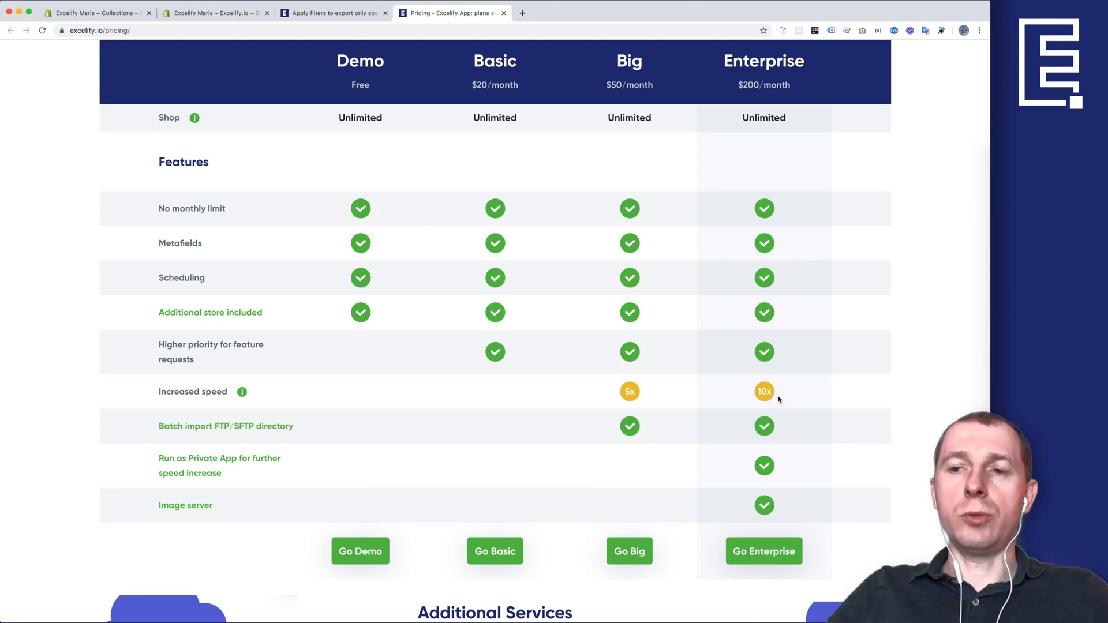
# Return to the new export form and enable sorting items in Shopify's order, then disable it again.
pyautogui.click(239, 17)
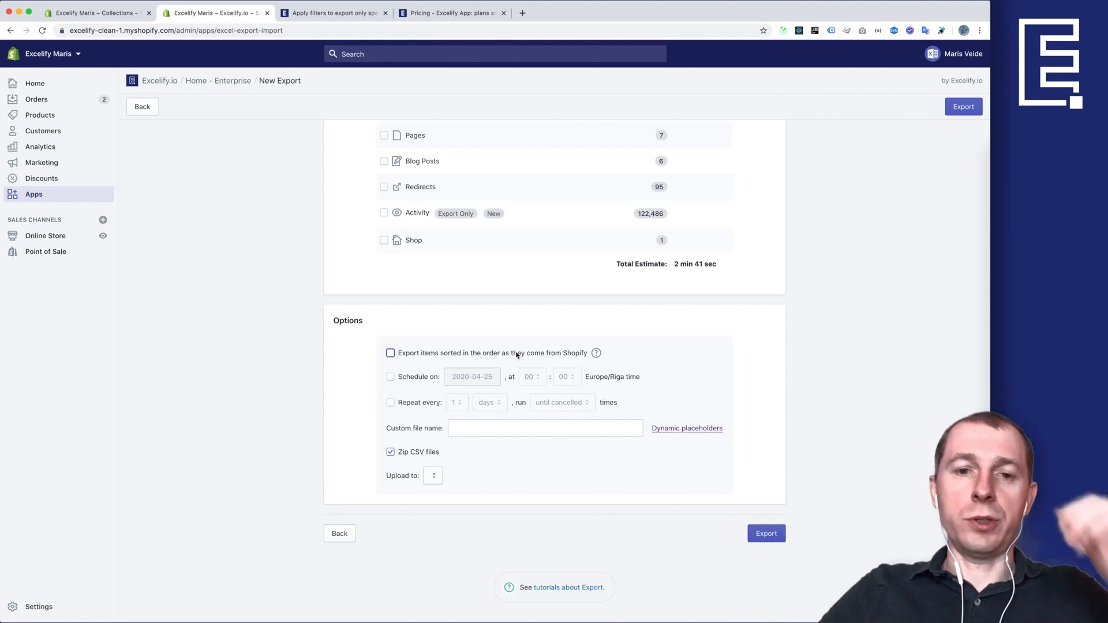
pyautogui.click(421, 355)
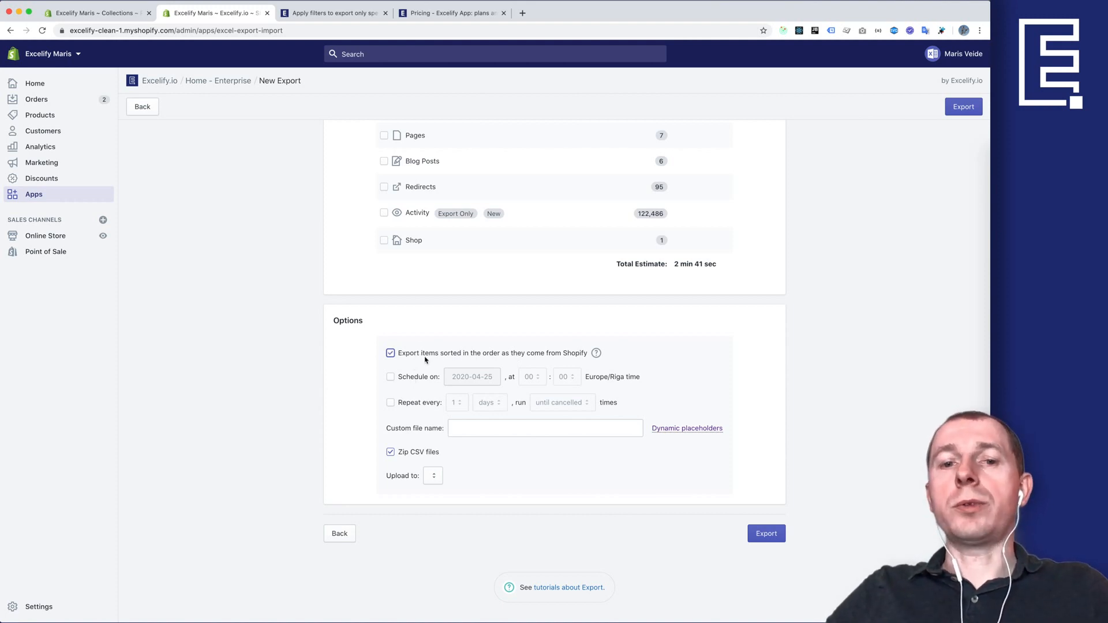
pyautogui.click(413, 354)
# Schedule the export for 2020-04-26 at 03:00 Europe/Riga time.
pyautogui.click(416, 379)
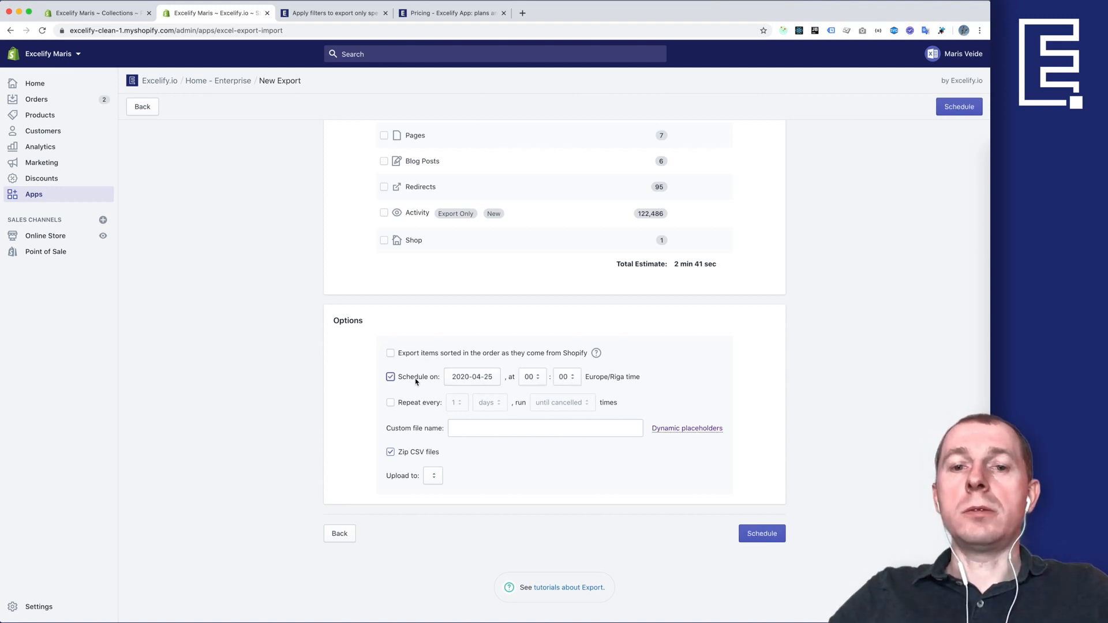
pyautogui.click(484, 382)
pyautogui.click(421, 500)
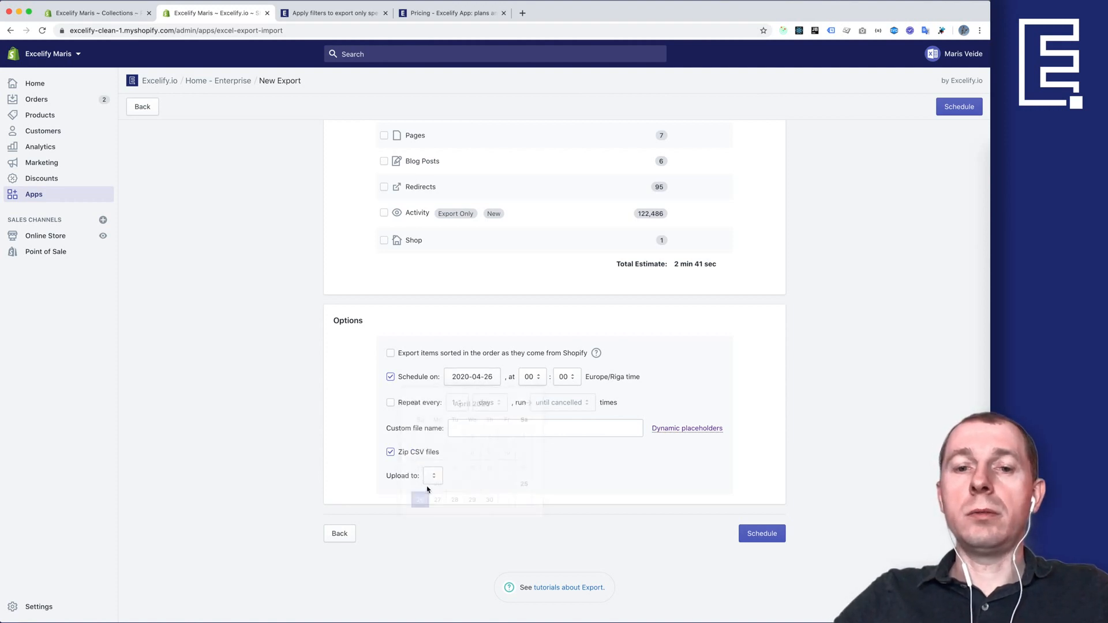
pyautogui.click(536, 378)
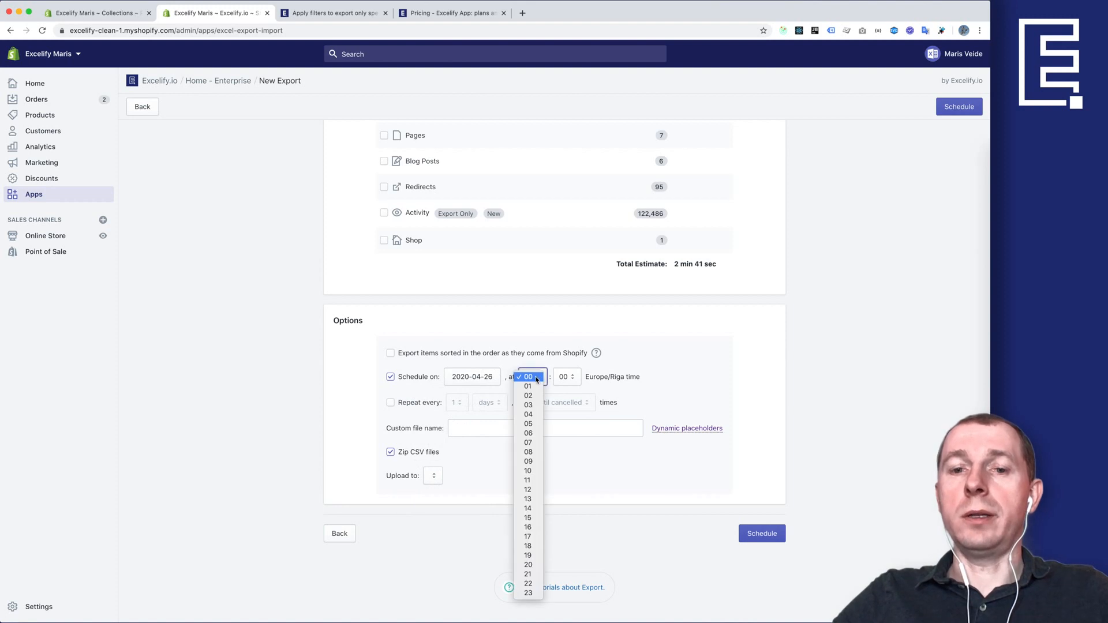
pyautogui.click(531, 408)
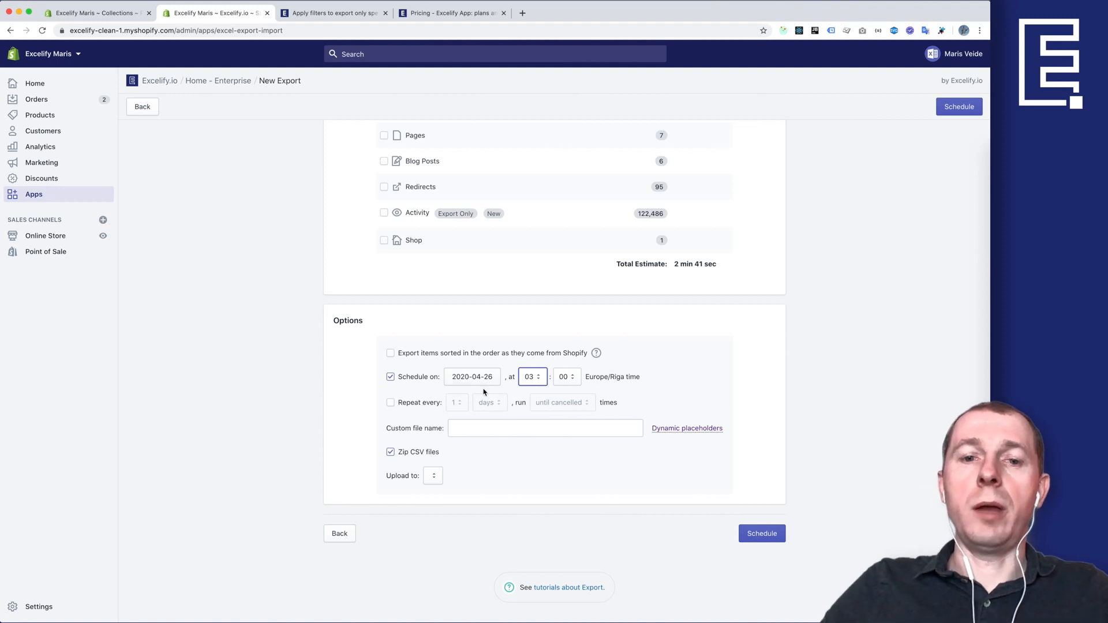
# Make the scheduled export repeat every 1 day, running until cancelled.
pyautogui.click(422, 402)
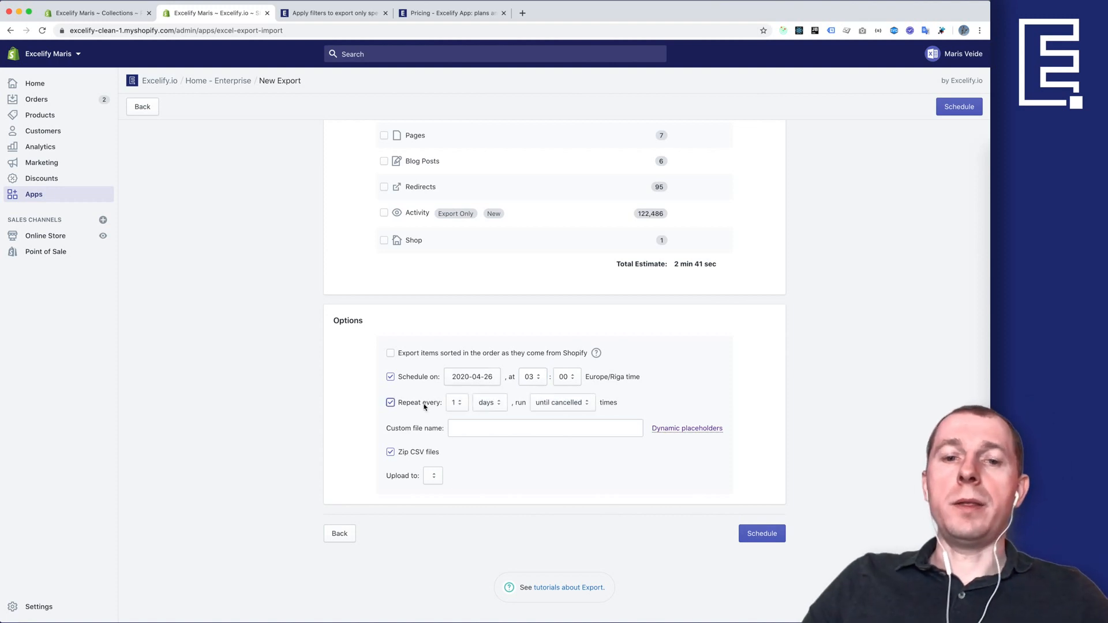
pyautogui.click(457, 403)
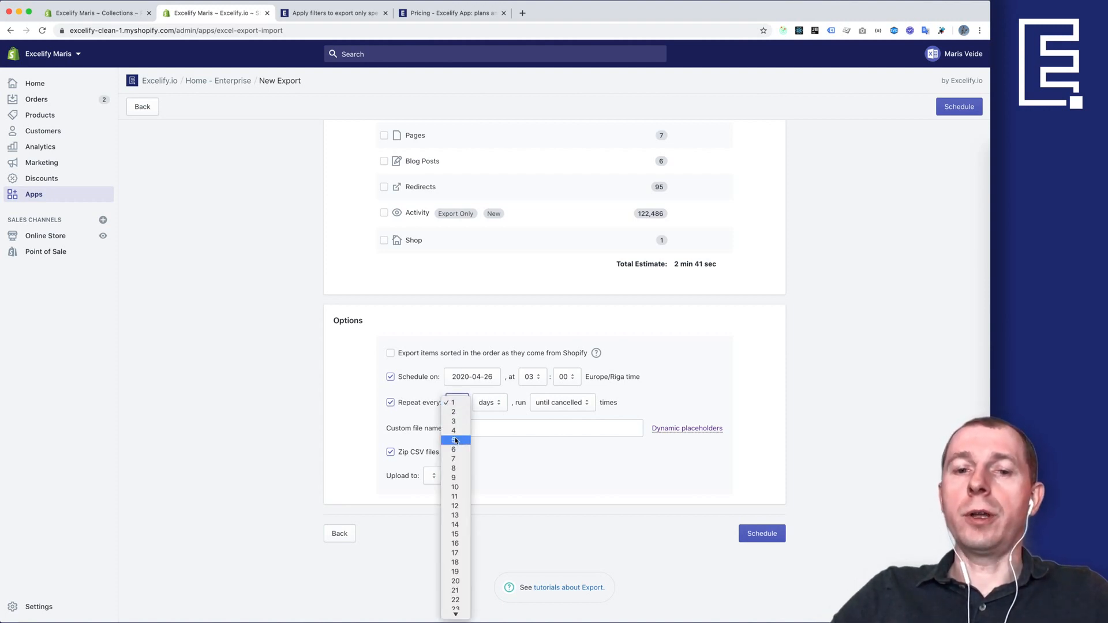
pyautogui.click(453, 403)
pyautogui.click(490, 402)
pyautogui.click(492, 406)
pyautogui.click(563, 402)
pyautogui.click(560, 406)
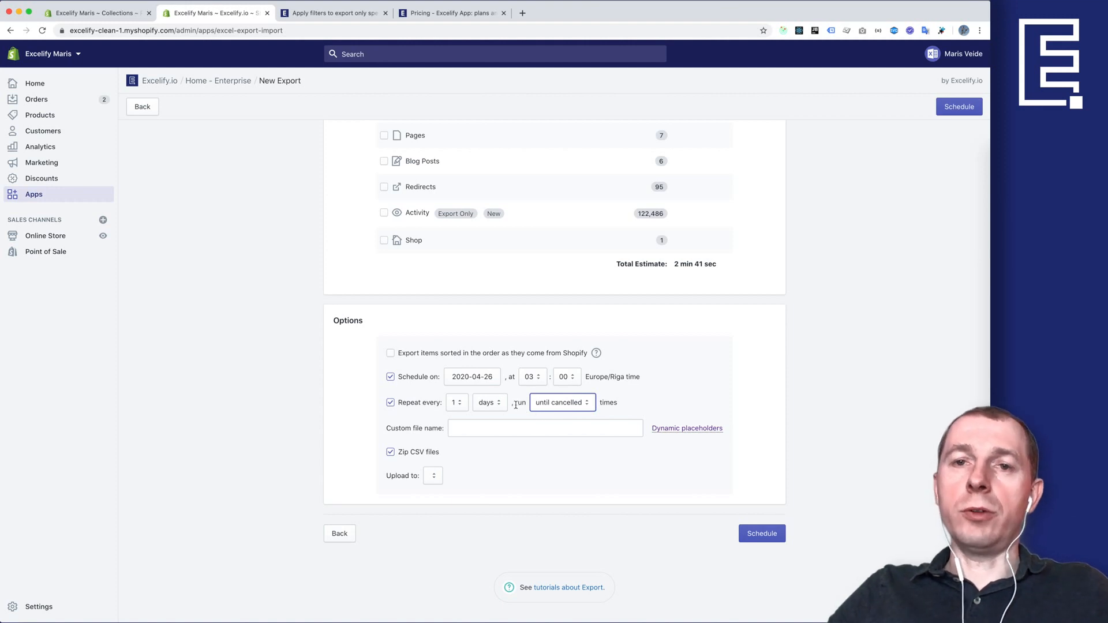
# Review the product column groups included in the export and the scheduled start hour, keeping it at 03.
pyautogui.scroll(10, 515, 405)
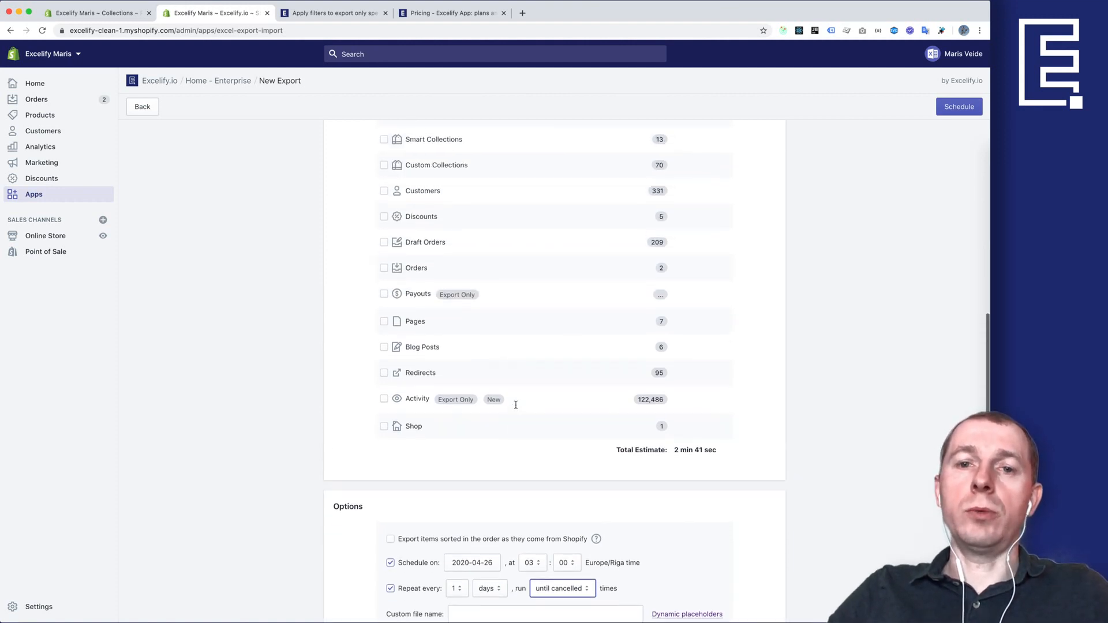
pyautogui.scroll(3, 515, 405)
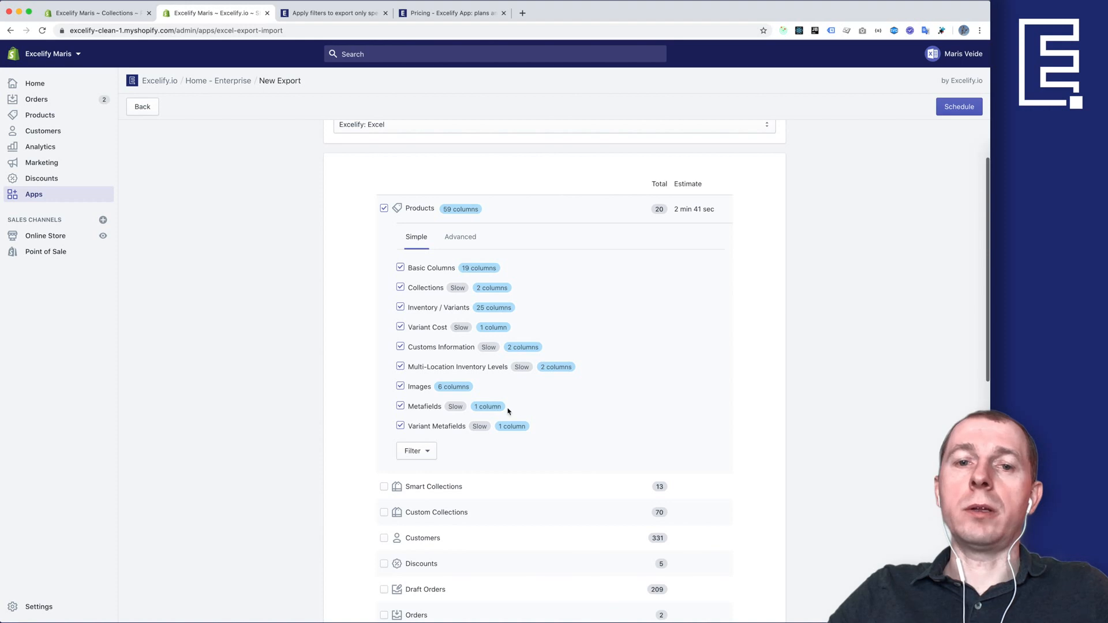
pyautogui.scroll(-13, 536, 414)
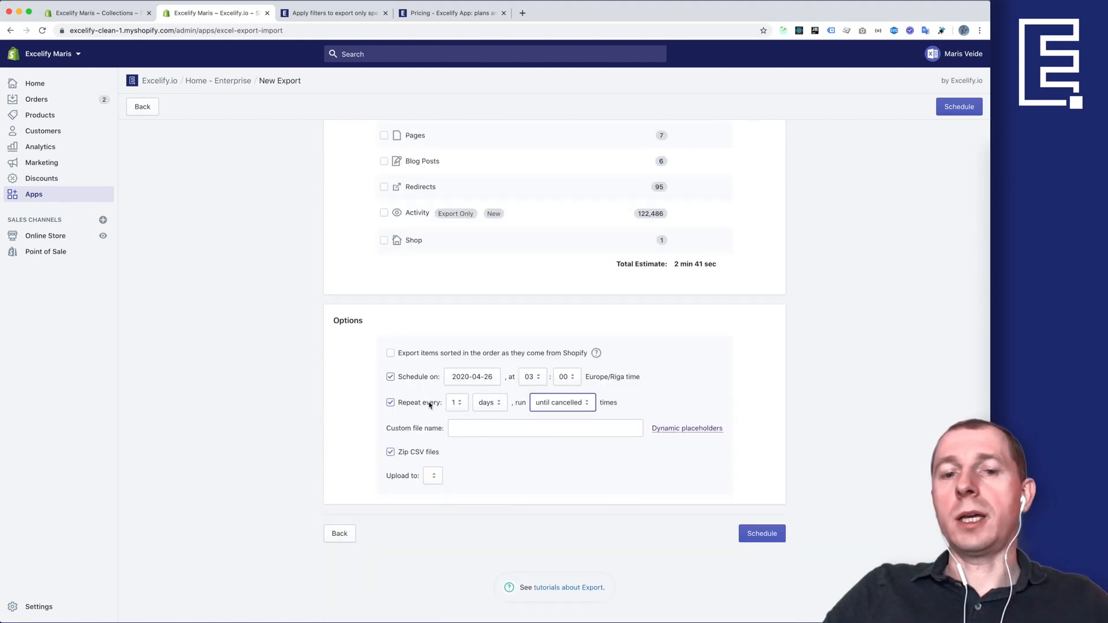
pyautogui.click(534, 378)
pyautogui.click(532, 375)
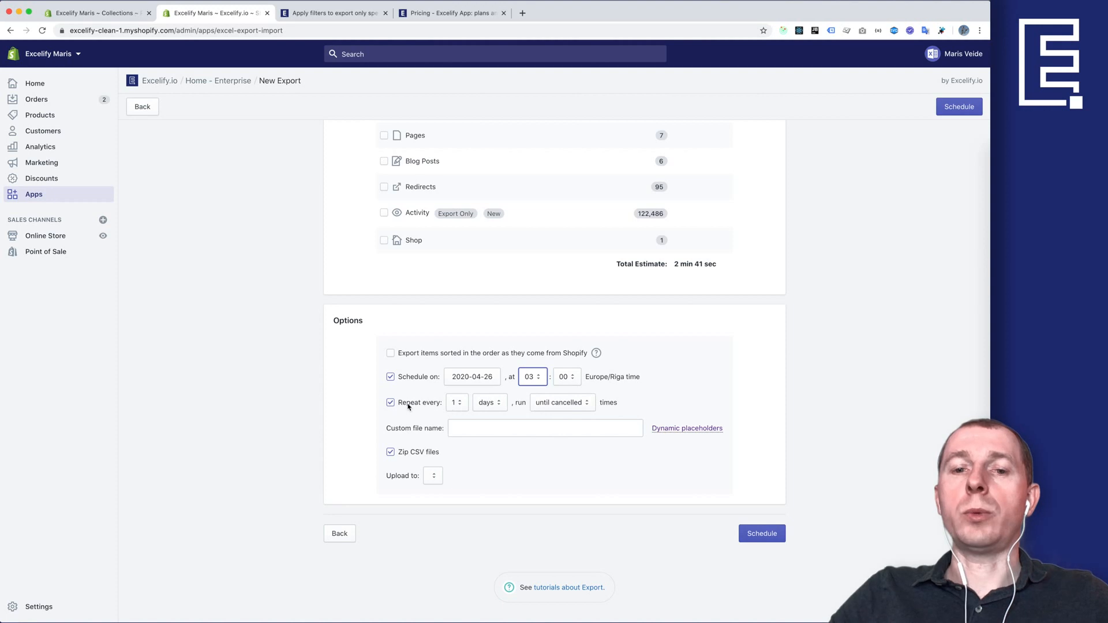
# Try minutes as the repeat unit, look through its interval options, and set the unit back to days.
pyautogui.click(496, 407)
pyautogui.click(497, 385)
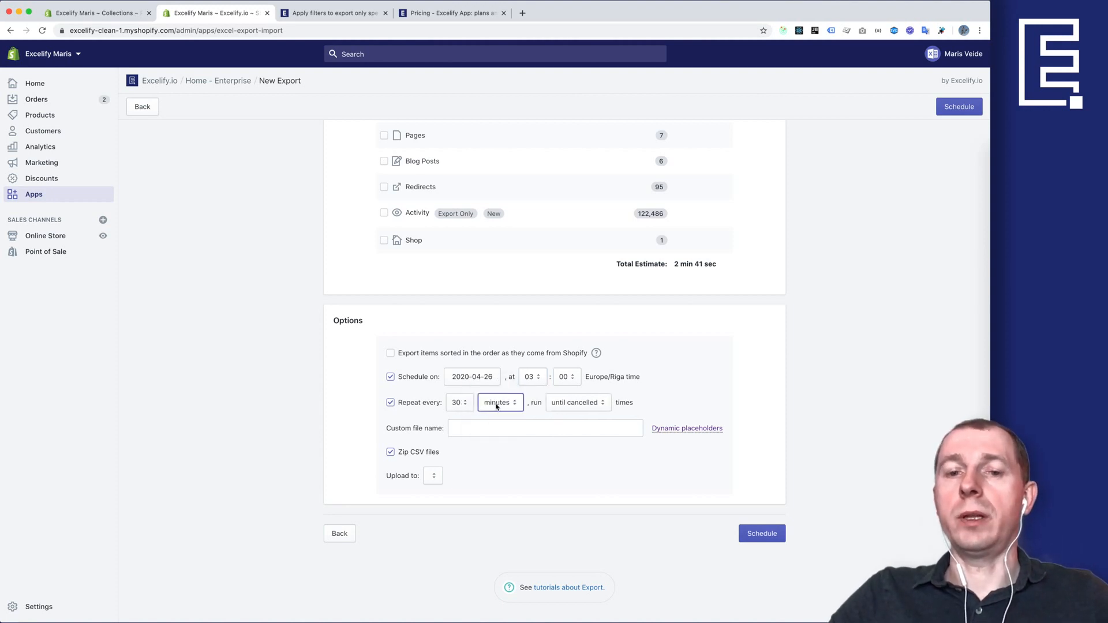
pyautogui.click(460, 403)
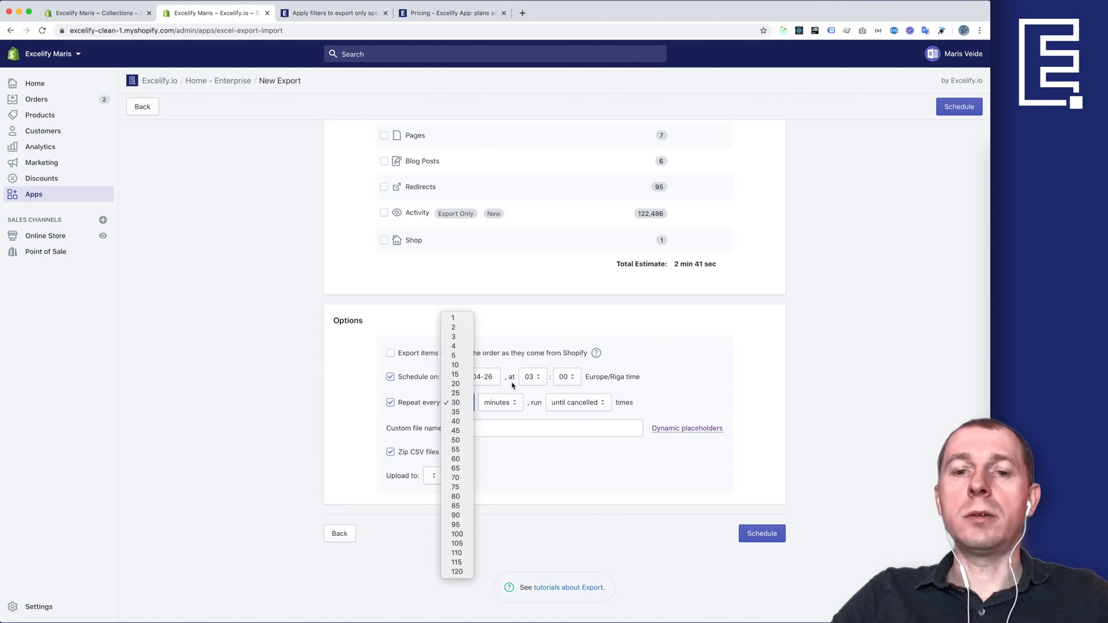
pyautogui.click(513, 385)
pyautogui.click(500, 403)
pyautogui.click(497, 422)
# Try asdad and export as custom file names, leaving the custom file name empty.
pyautogui.click(455, 429)
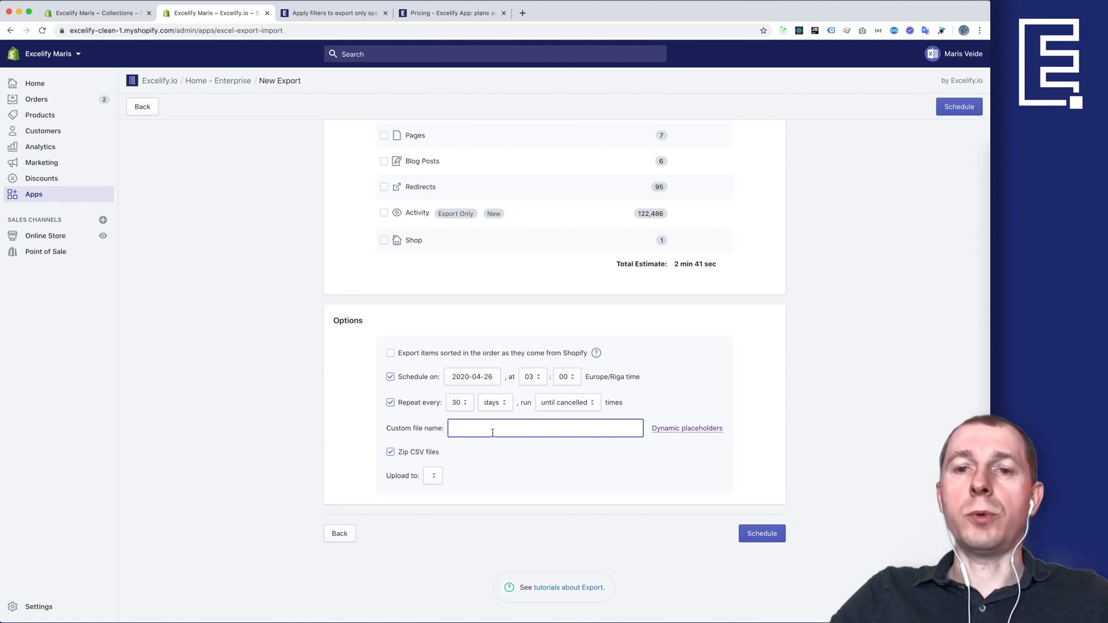
pyautogui.moveTo(683, 433)
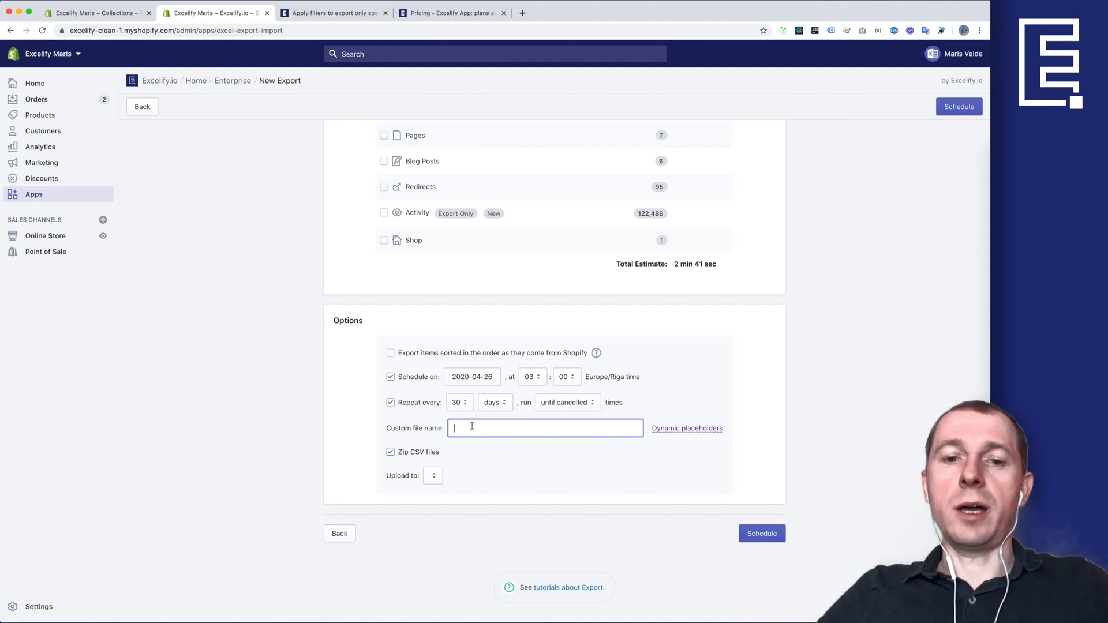
pyautogui.write('asdad')
pyautogui.moveTo(479, 429); pyautogui.dragTo(434, 429)
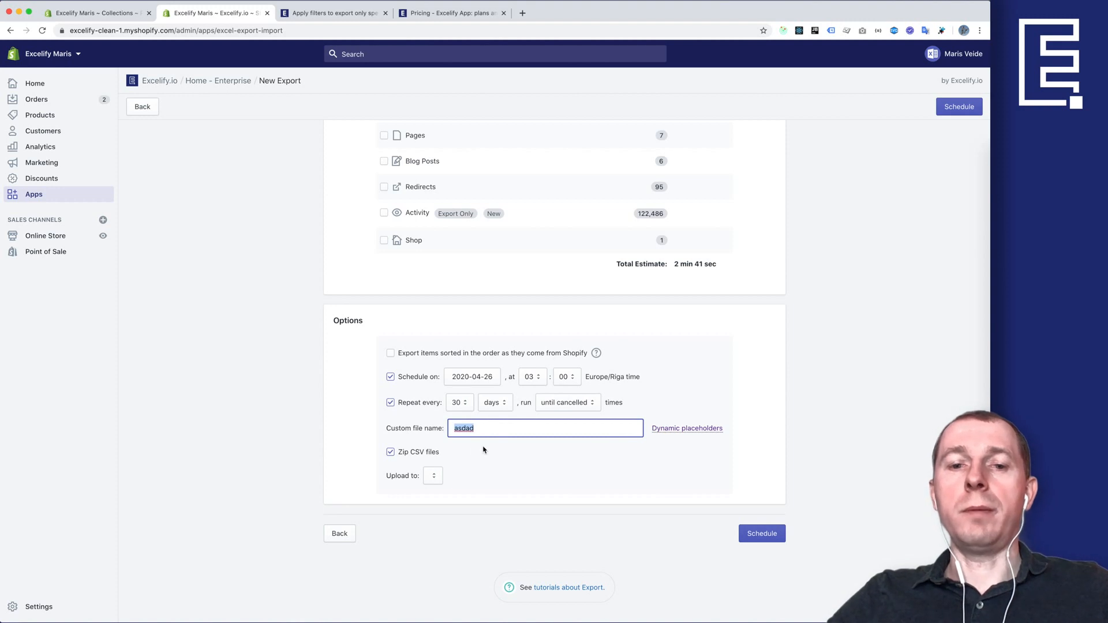
pyautogui.press('BackSpace')
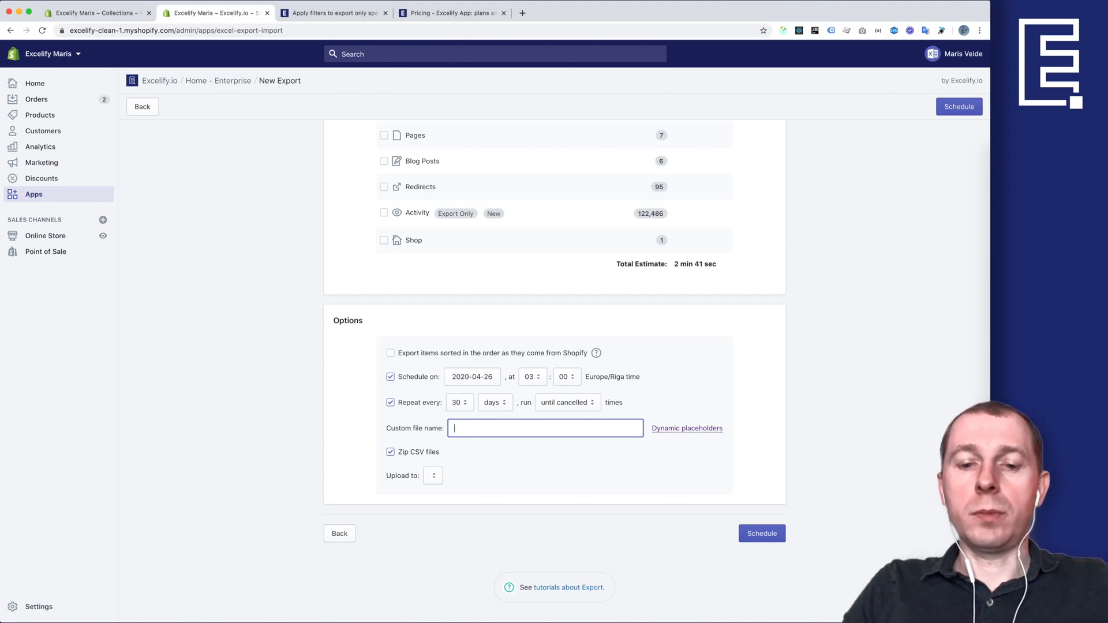
pyautogui.write('export')
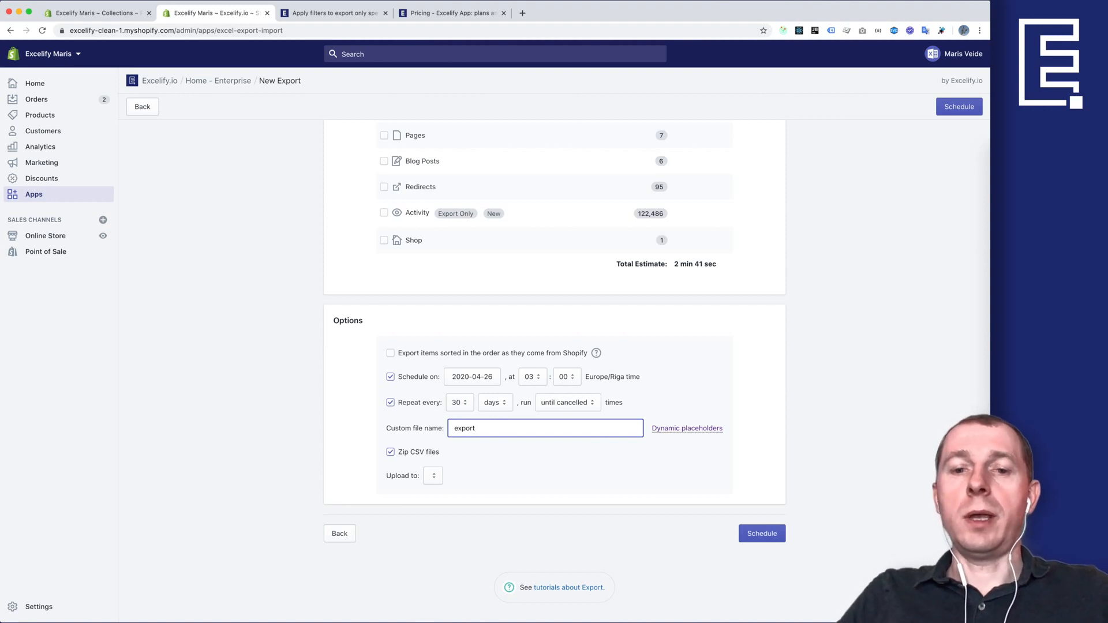
pyautogui.doubleClick(491, 430)
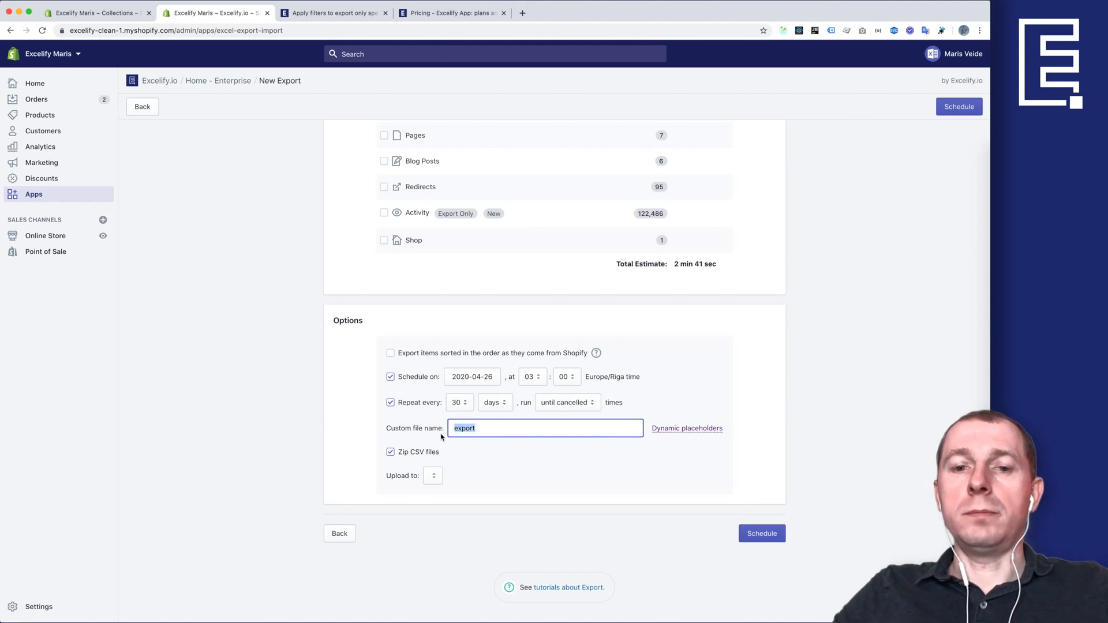
pyautogui.press('BackSpace')
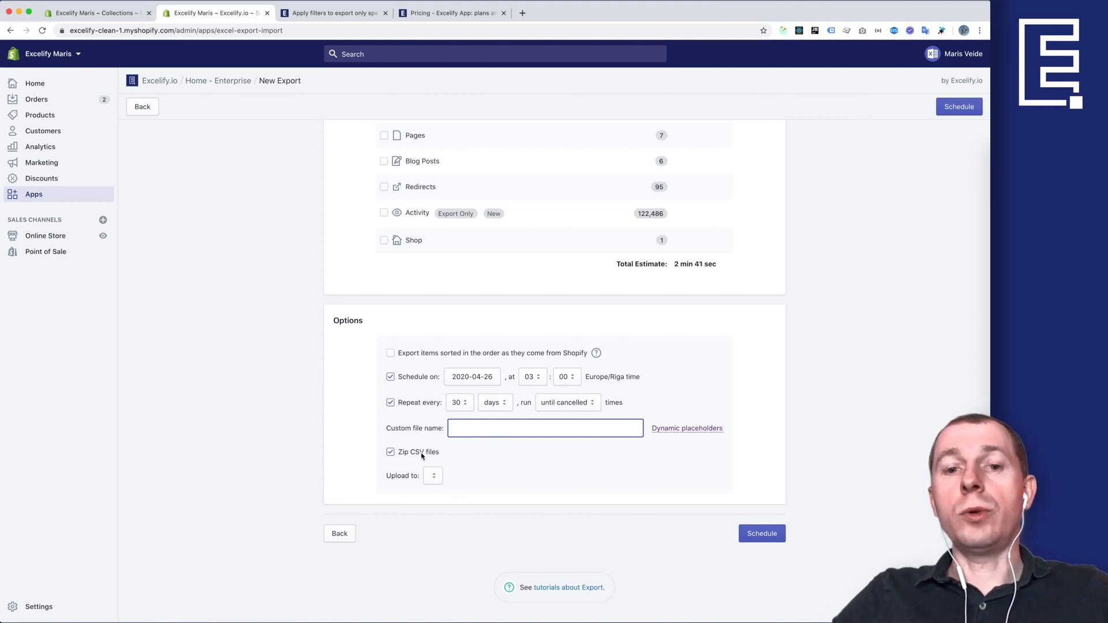
# Check the chosen export format and try the Zip CSV files option, leaving it enabled.
pyautogui.scroll(15, 422, 456)
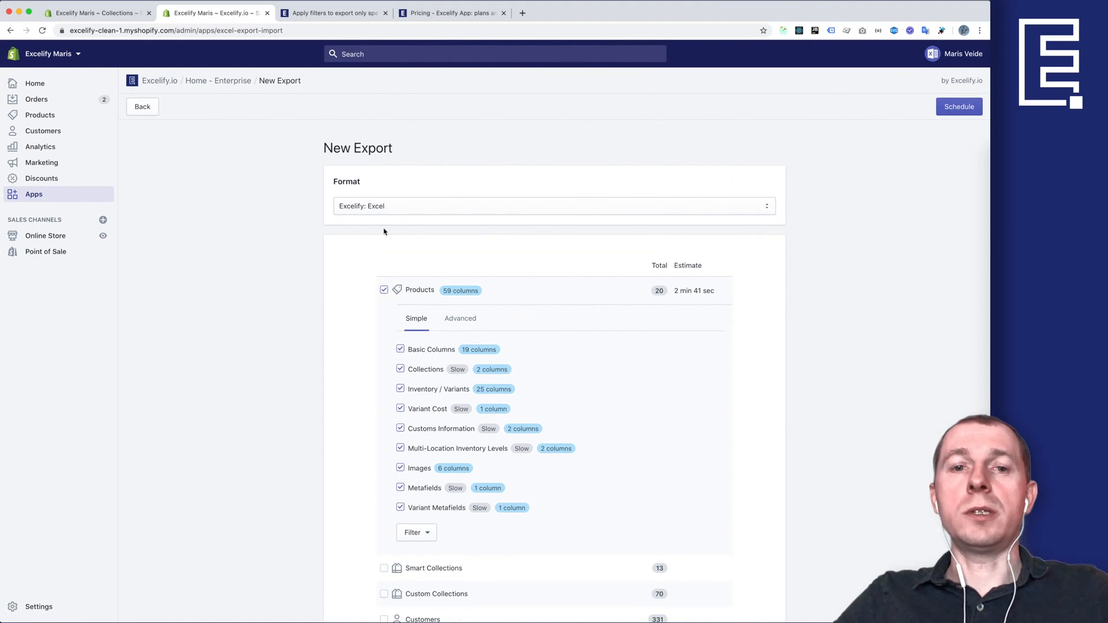
pyautogui.scroll(-15, 381, 272)
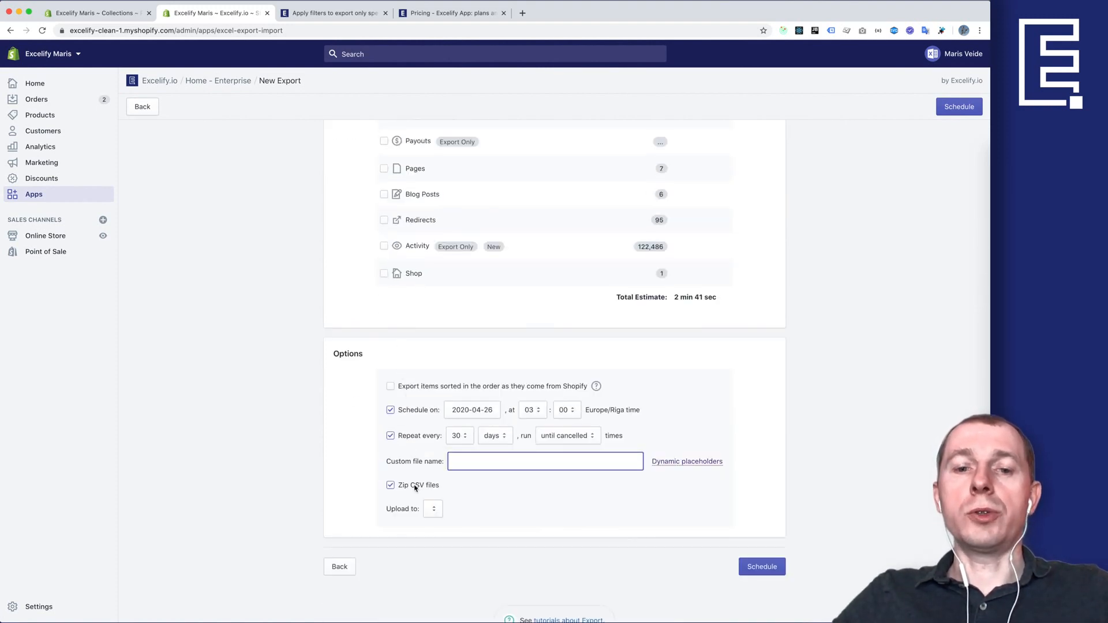
pyautogui.click(415, 487)
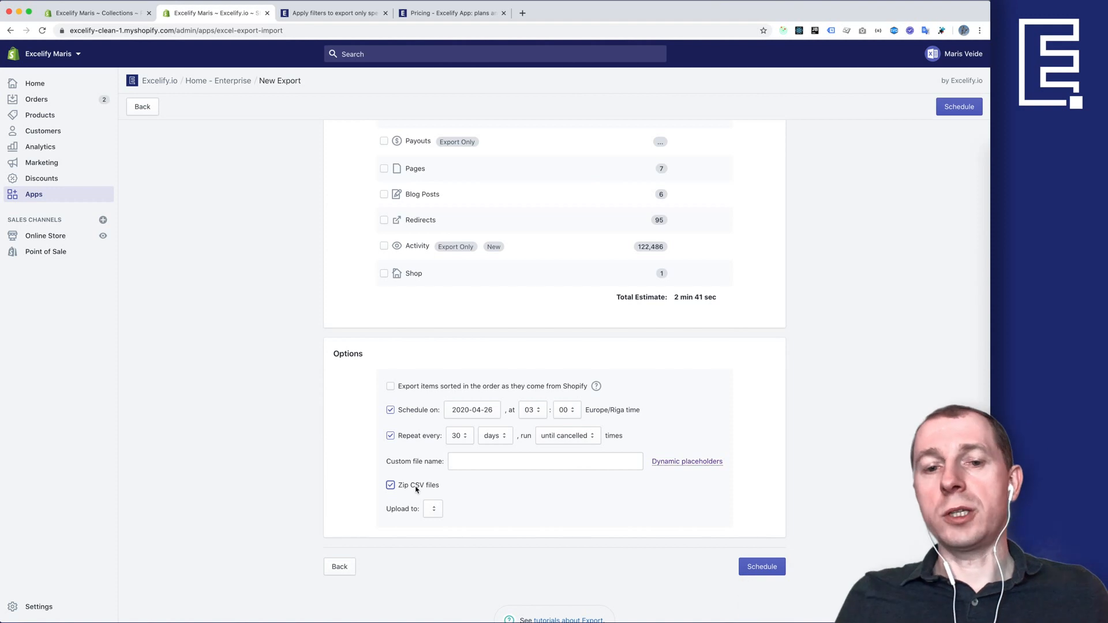
pyautogui.hotkey('shift', 'Tab')
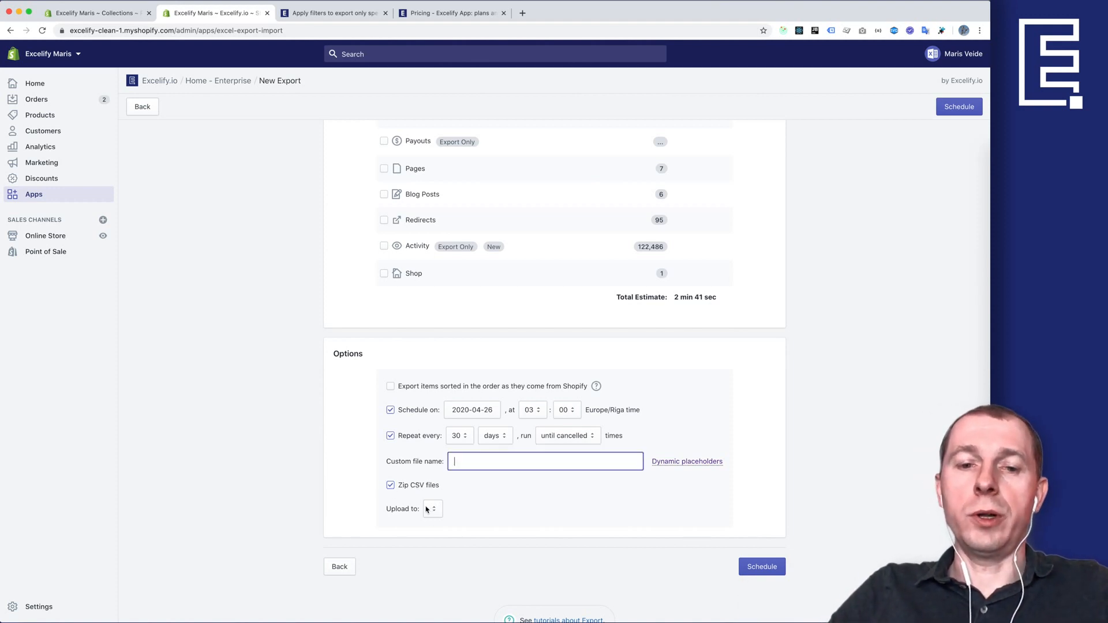
# Try SFTP as the upload destination, reset it to blank, and disable the export's schedule and repetition.
pyautogui.click(433, 510)
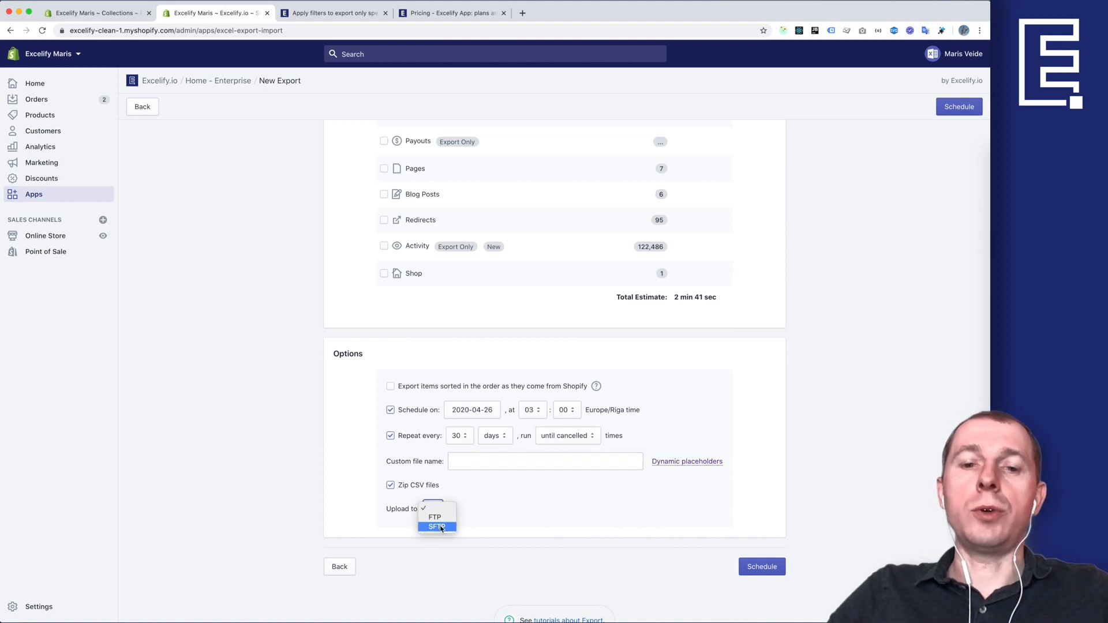
pyautogui.click(441, 527)
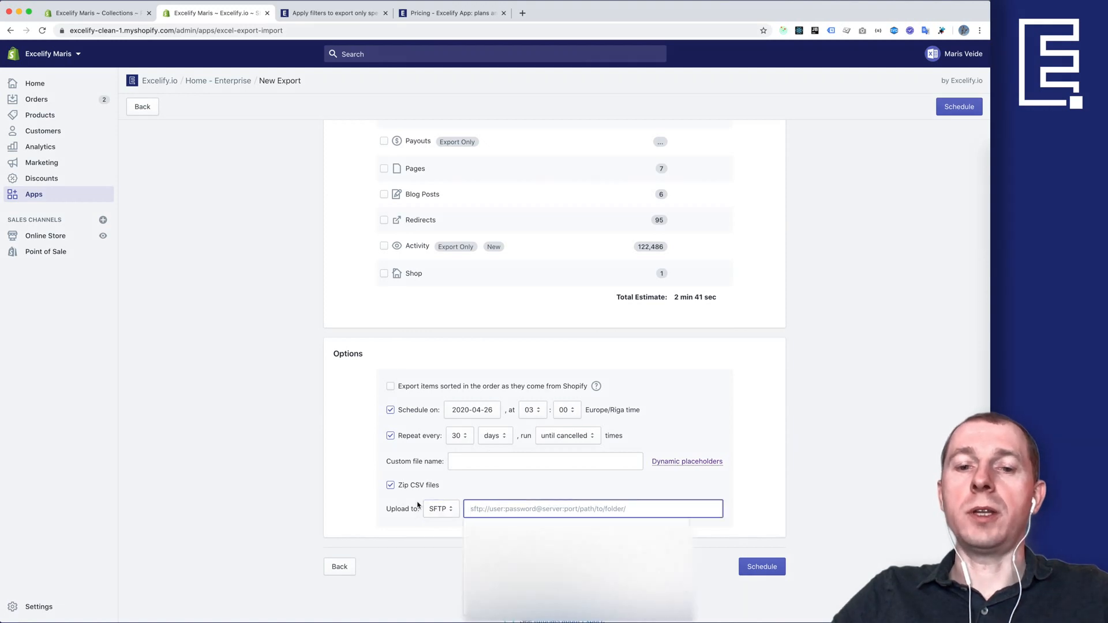
pyautogui.click(441, 508)
pyautogui.click(433, 495)
pyautogui.click(408, 406)
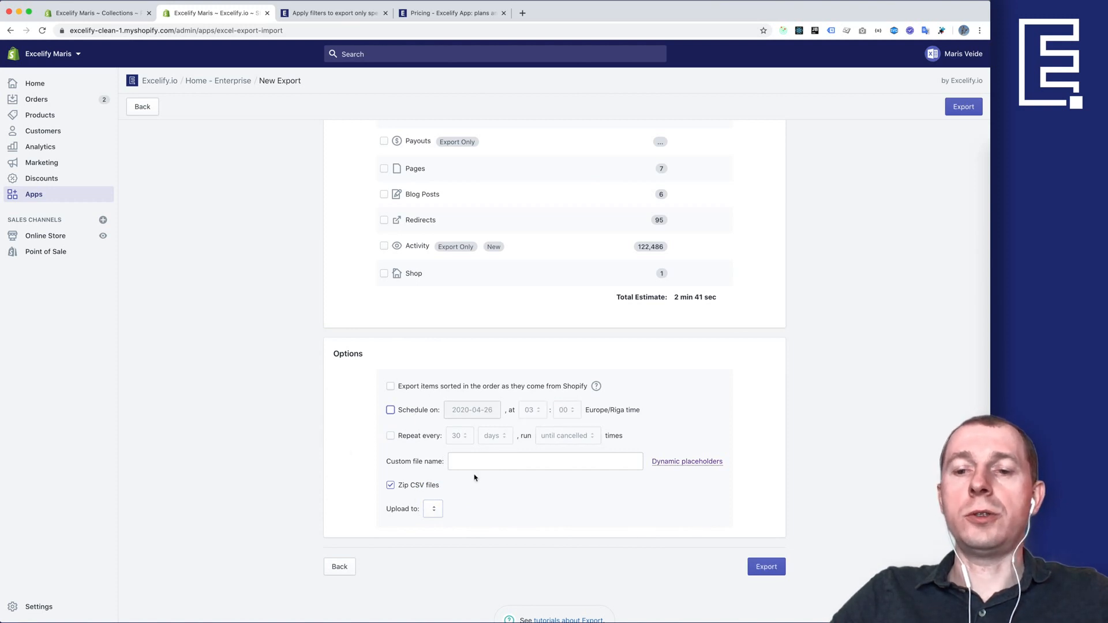
# Run the products export and open the downloaded file Export_2020-04-25_230440.xlsx in Excel.
pyautogui.click(767, 567)
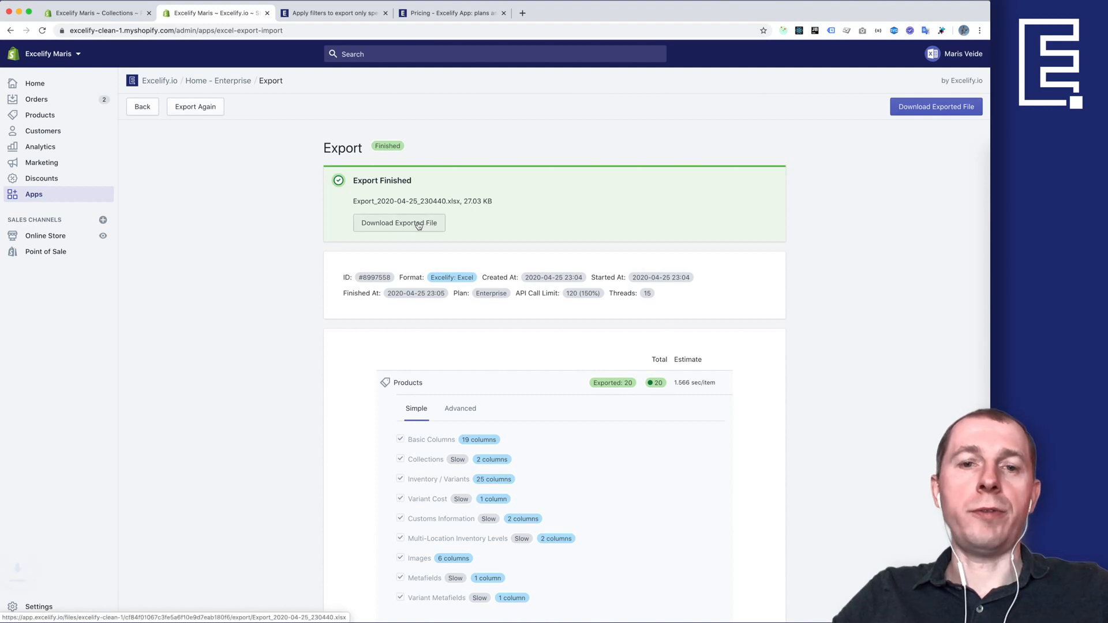
pyautogui.click(418, 225)
pyautogui.click(989, 161)
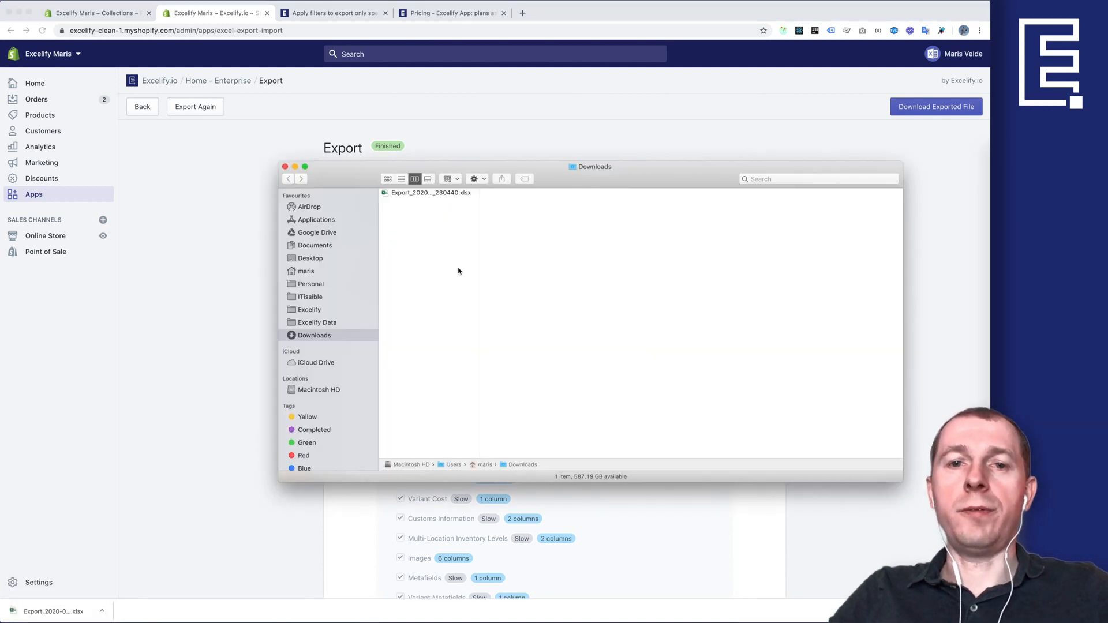
pyautogui.doubleClick(480, 213)
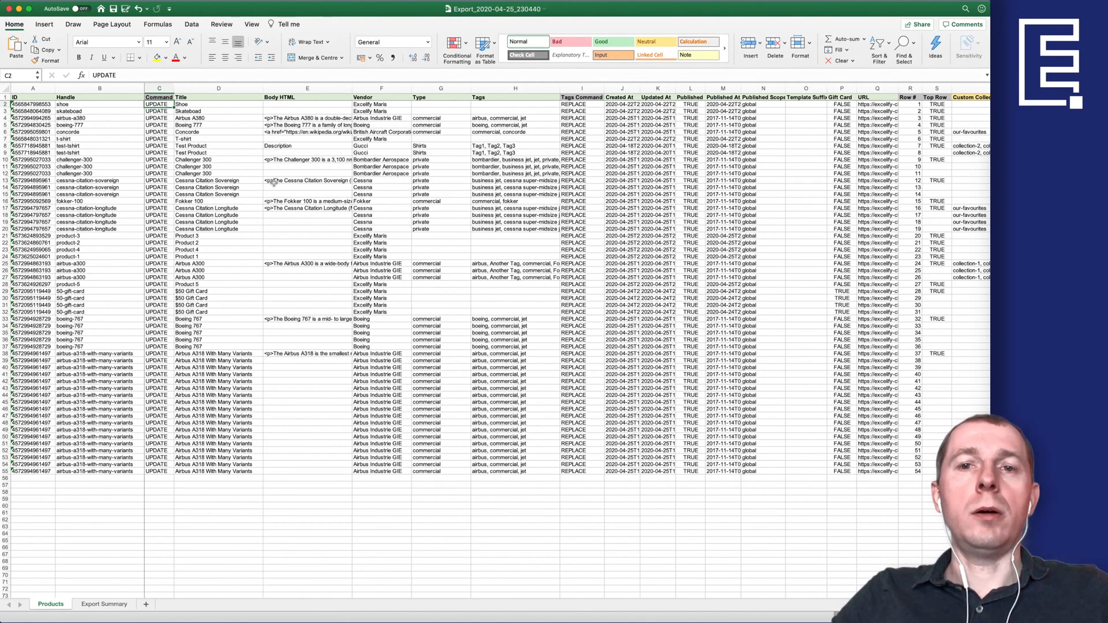
# Look over the exported Products sheet and check the first products' values in the ID column.
pyautogui.hscroll(3, 369, 171)
pyautogui.hscroll(-3, 371, 173)
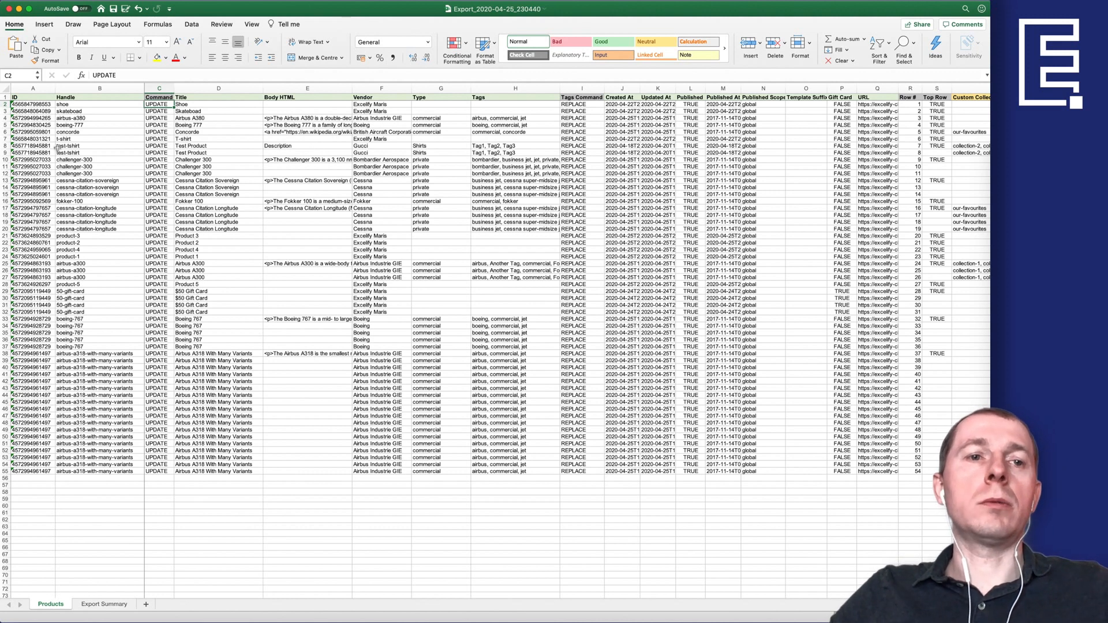
pyautogui.click(33, 88)
pyautogui.click(37, 104)
pyautogui.press('Down')
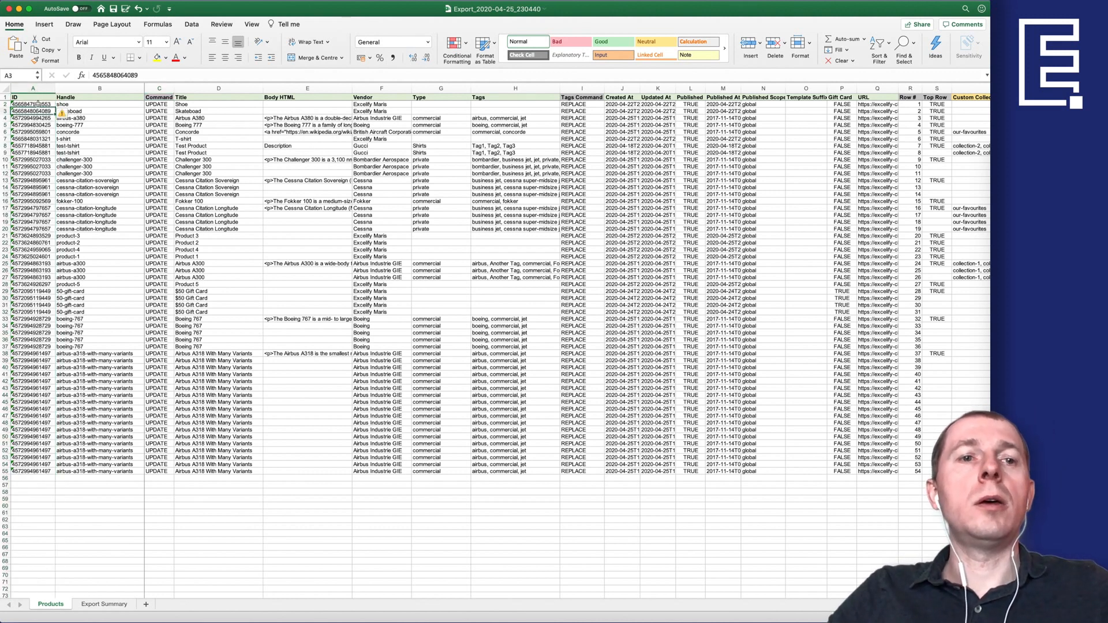
# Examine the Command column and its values for the first several product rows.
pyautogui.click(159, 88)
pyautogui.doubleClick(160, 104)
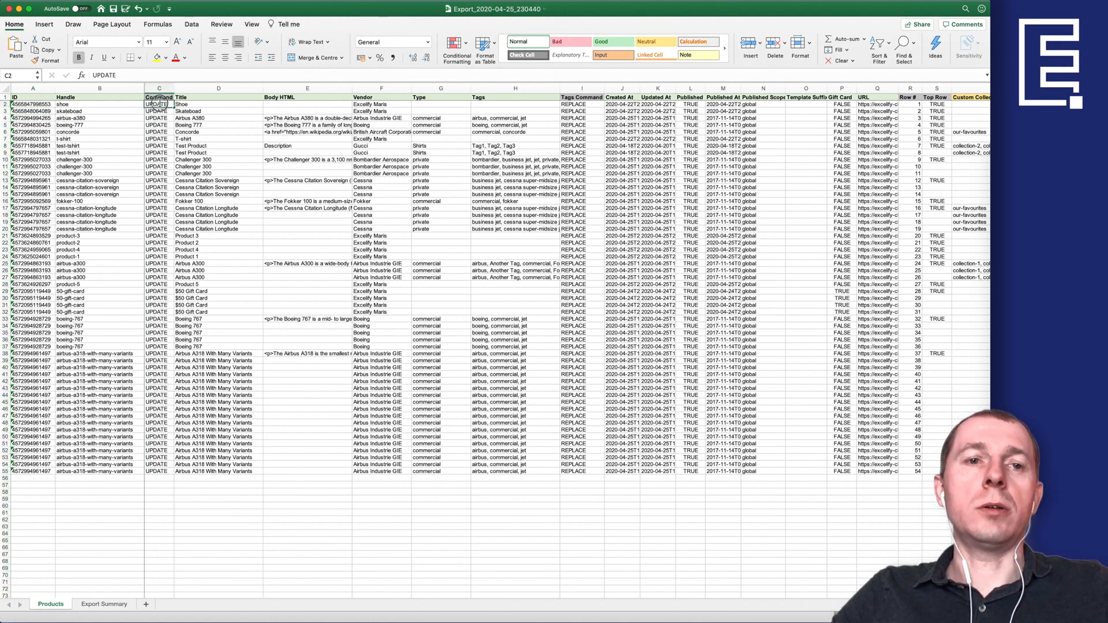
pyautogui.click(164, 125)
pyautogui.moveTo(159, 105); pyautogui.dragTo(158, 172)
pyautogui.click(156, 133)
pyautogui.moveTo(159, 105); pyautogui.dragTo(156, 140)
pyautogui.click(159, 140)
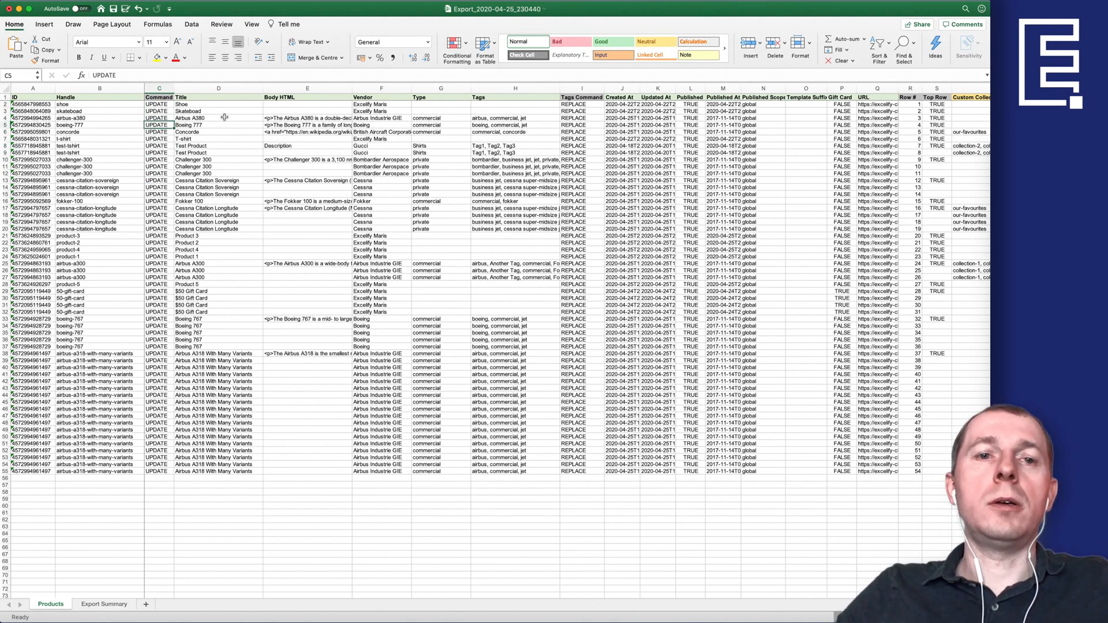
# Review the basic product columns through Gift Card, checking the Gift Card values of the 50-gift-card rows.
pyautogui.hscroll(5, 341, 130)
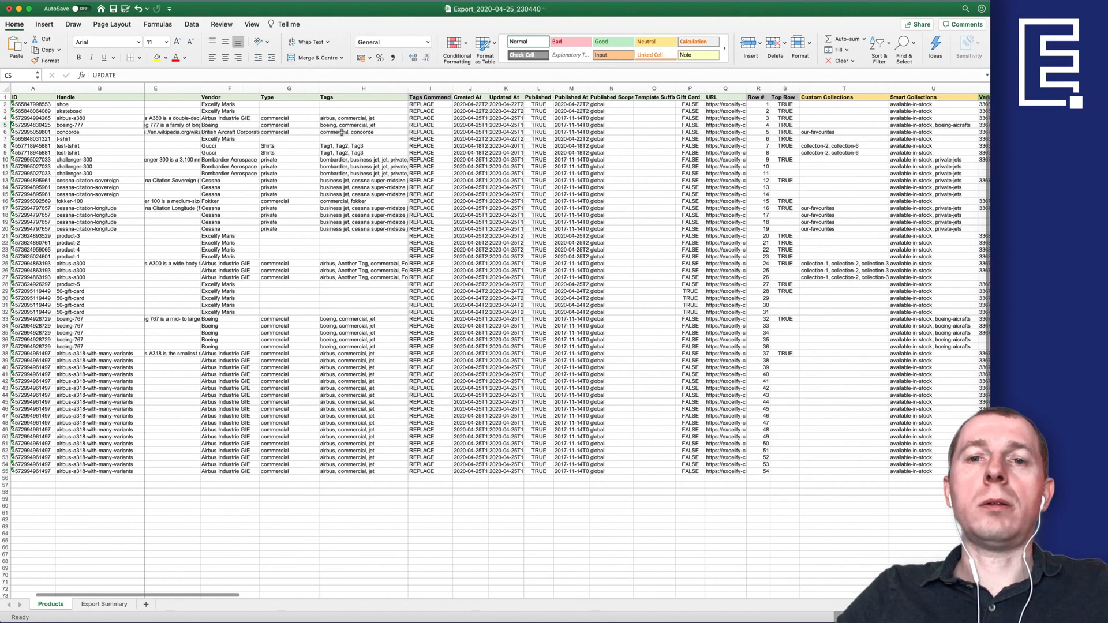
pyautogui.hscroll(6, 384, 109)
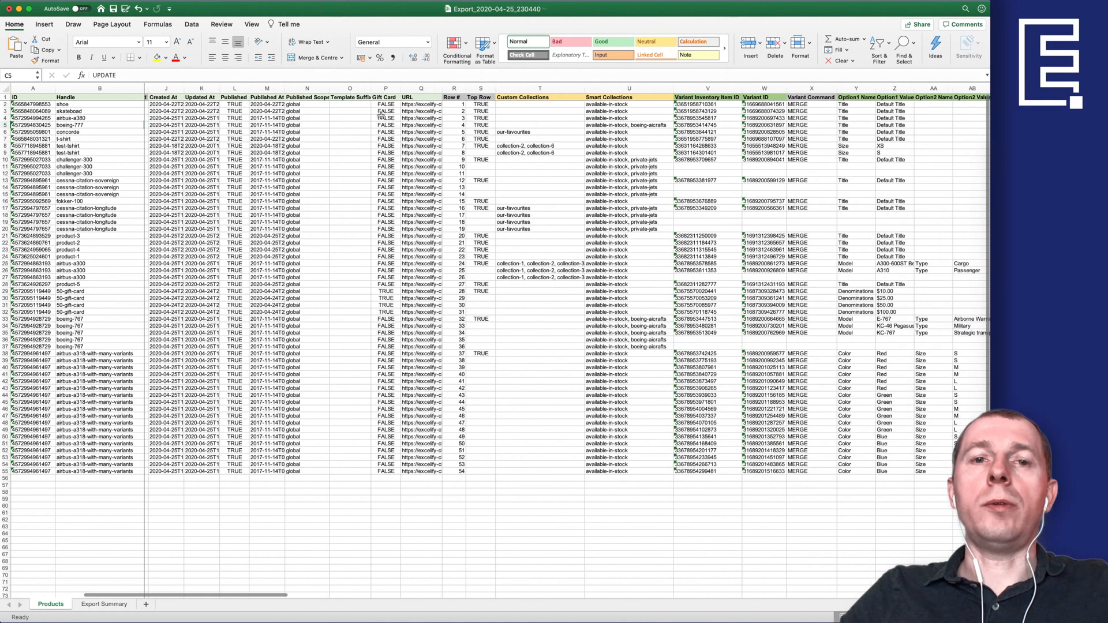
pyautogui.click(353, 105)
pyautogui.click(290, 99)
pyautogui.click(317, 97)
pyautogui.moveTo(333, 88); pyautogui.dragTo(385, 89)
pyautogui.doubleClick(386, 89)
pyautogui.moveTo(318, 105); pyautogui.dragTo(816, 312)
pyautogui.click(318, 298)
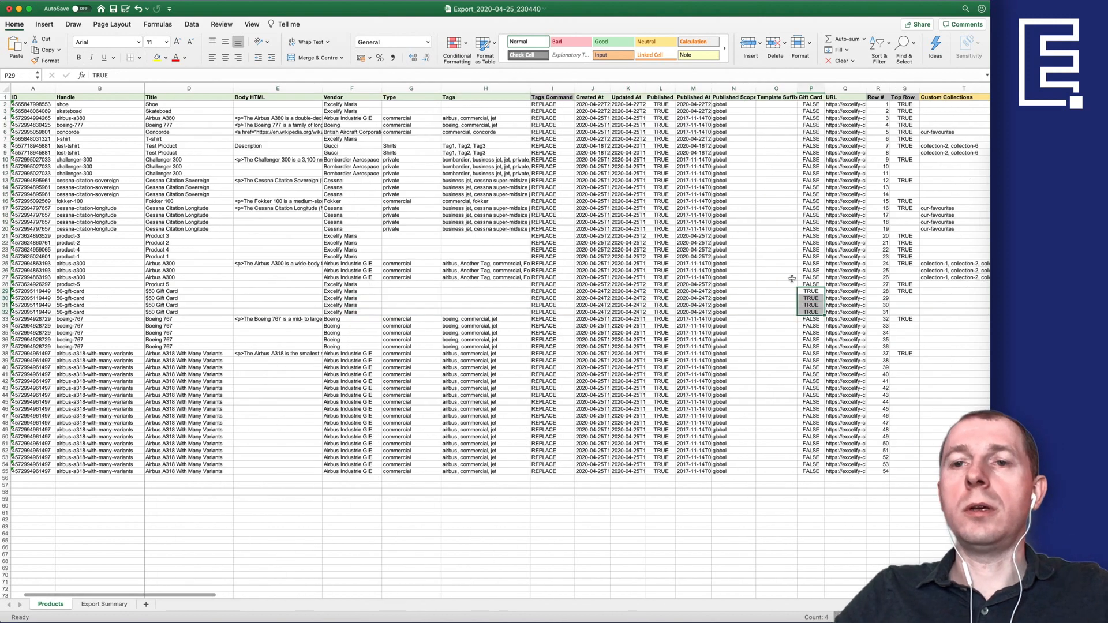
# Fit the URL column's width to its contents and copy the 50-gift-card product's URL.
pyautogui.hscroll(5, 779, 280)
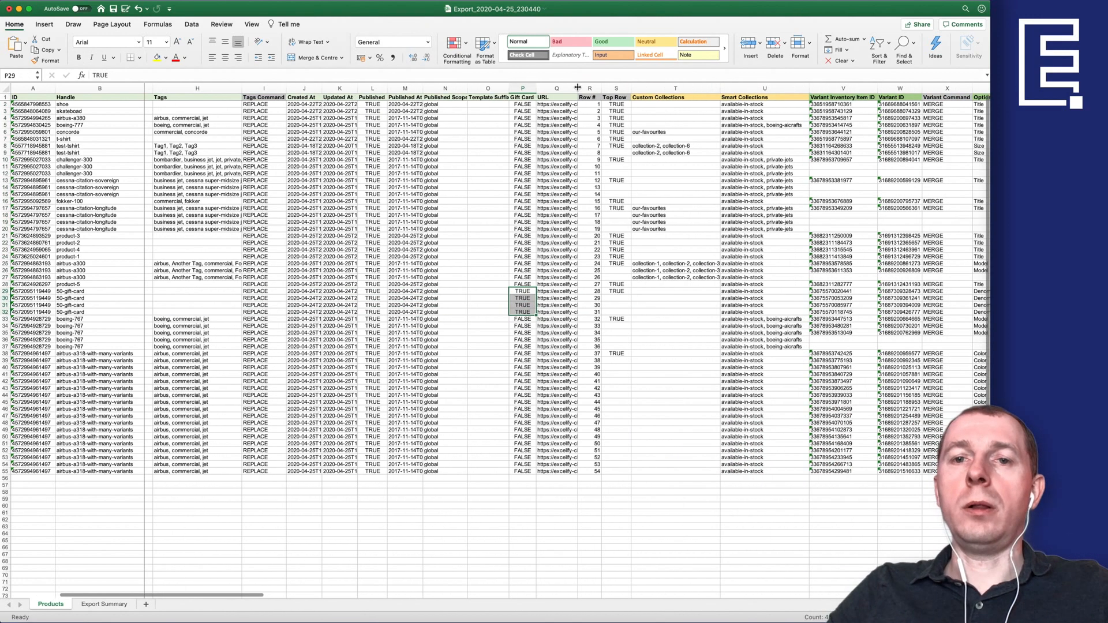
pyautogui.doubleClick(578, 88)
pyautogui.press('Right')
pyautogui.press('super+c')
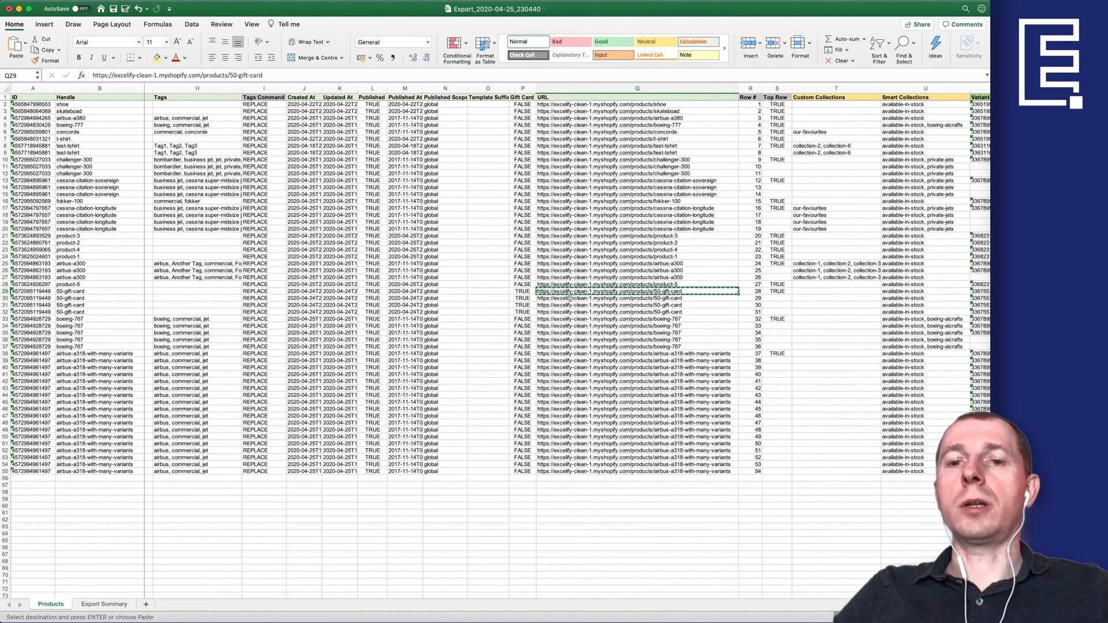
# Examine the Row # column's numbering and the three challenger-300 rows, clearing the pending copy selection.
pyautogui.hscroll(2, 665, 296)
pyautogui.hscroll(5, 665, 297)
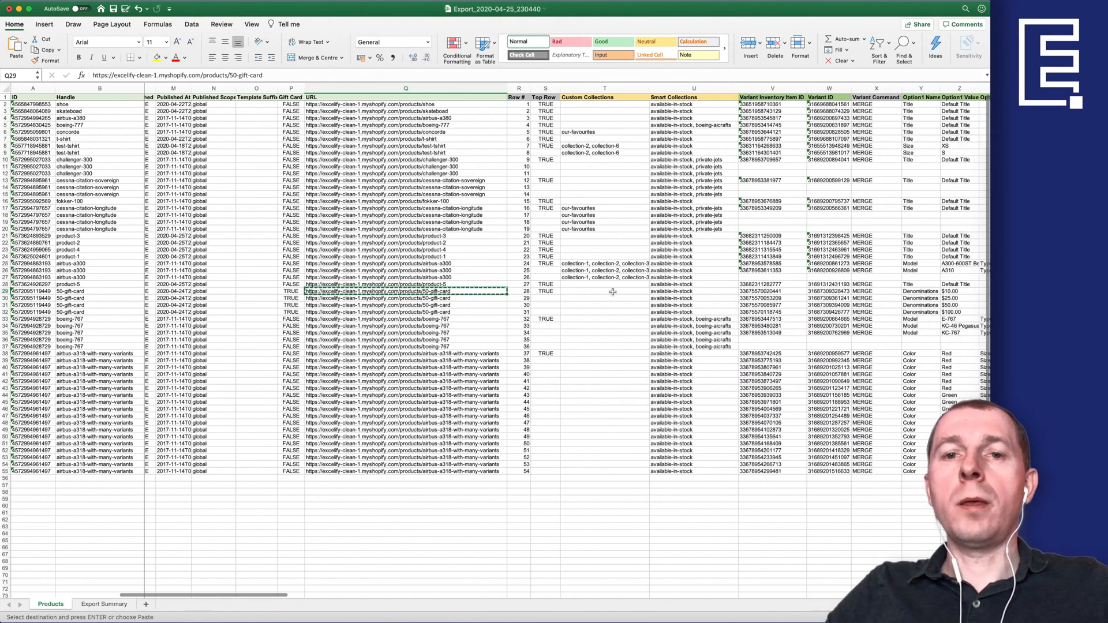
pyautogui.click(443, 90)
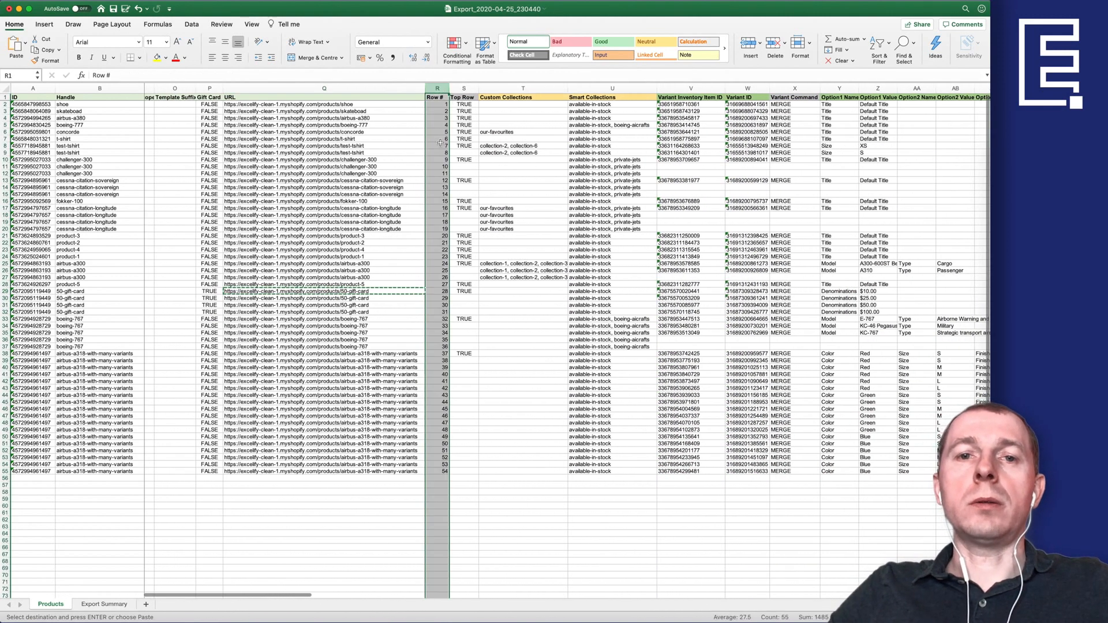
pyautogui.click(441, 107)
pyautogui.click(437, 249)
pyautogui.press('Escape')
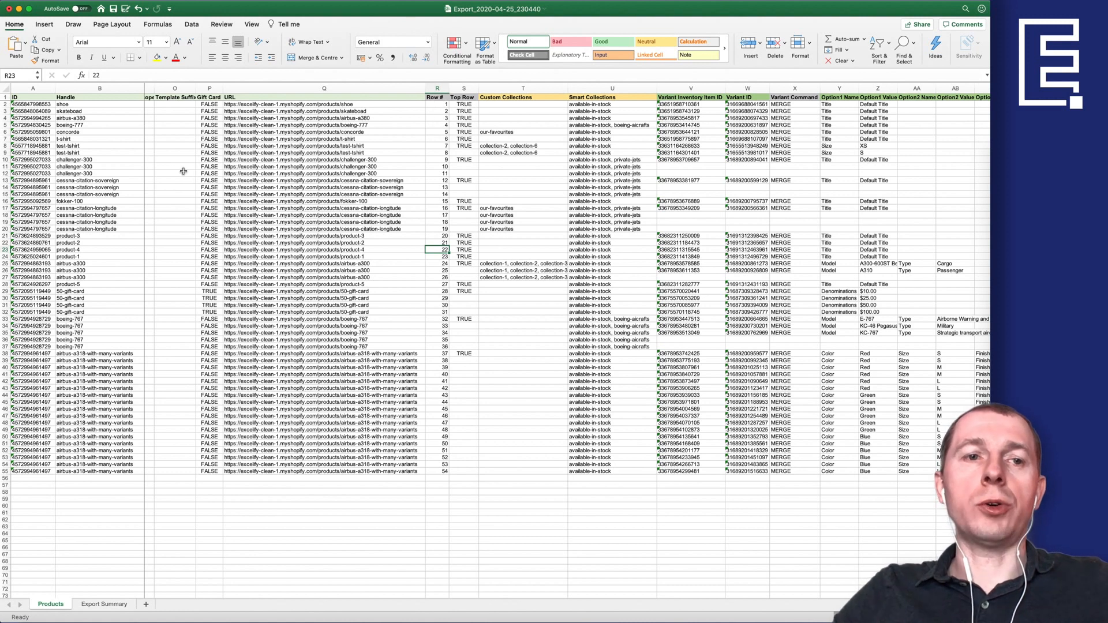
pyautogui.moveTo(8, 159); pyautogui.dragTo(8, 173)
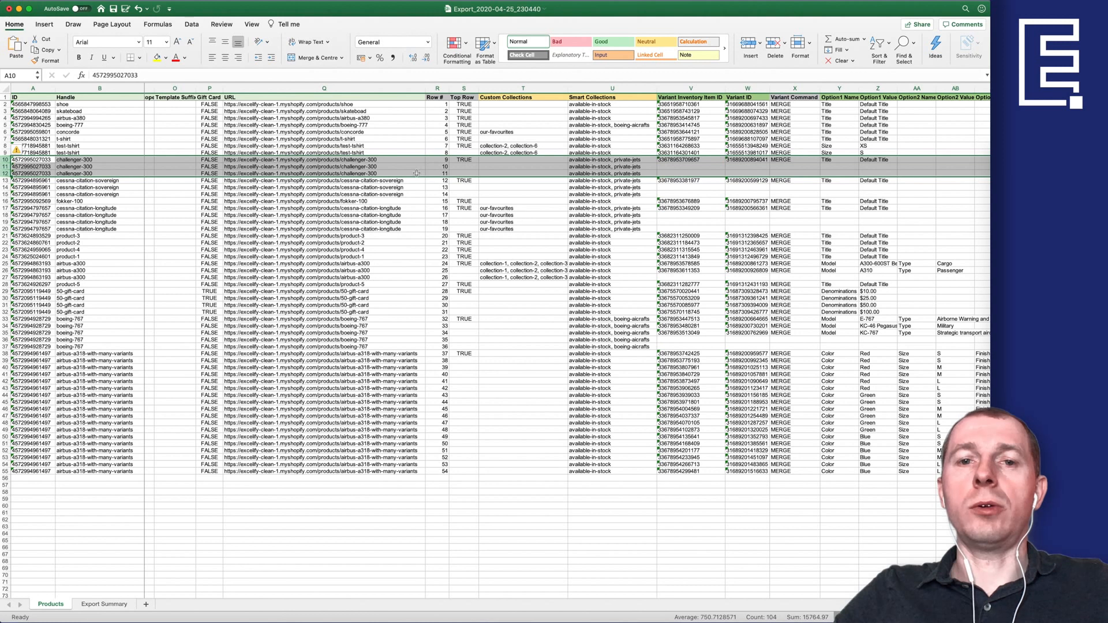
pyautogui.click(372, 172)
# Sort the Products sheet by Variant Price in ascending order.
pyautogui.hscroll(10, 652, 173)
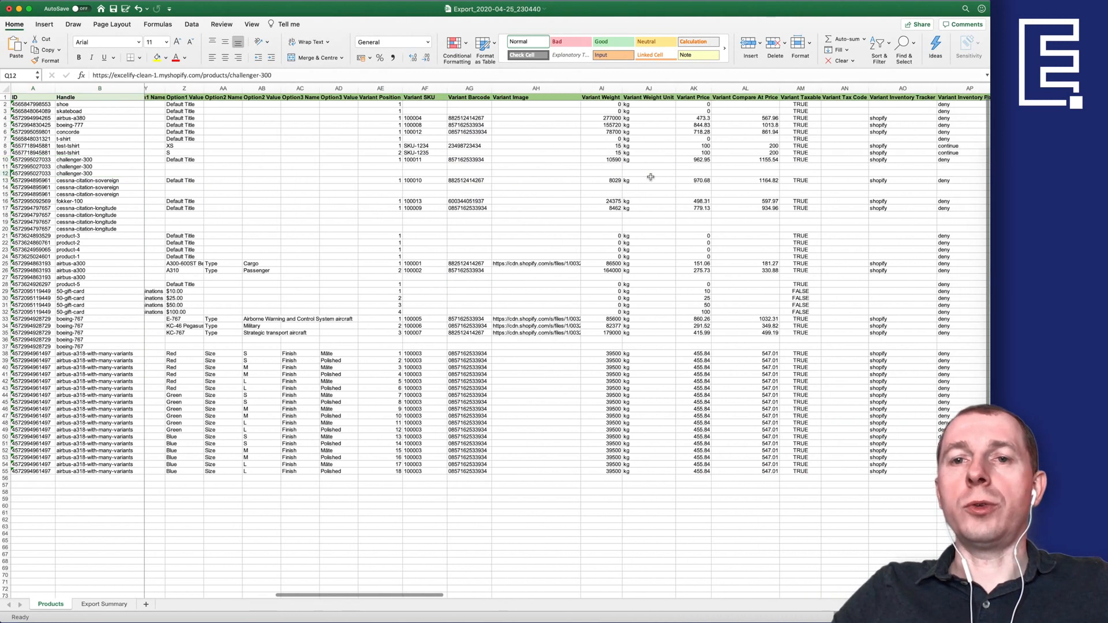
pyautogui.click(681, 146)
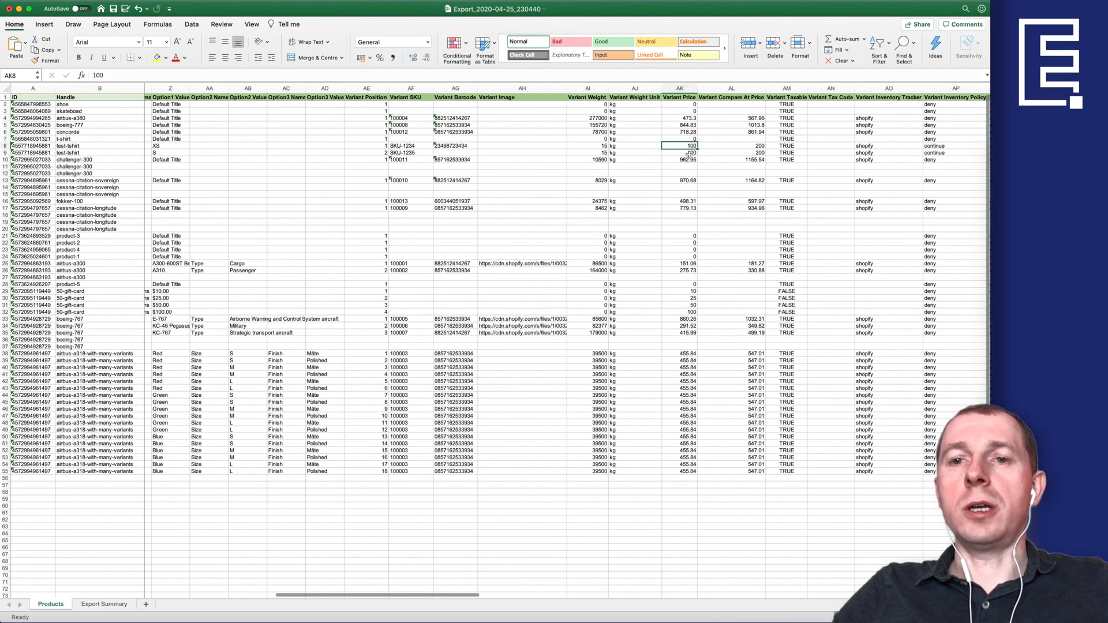
pyautogui.click(191, 26)
pyautogui.click(269, 42)
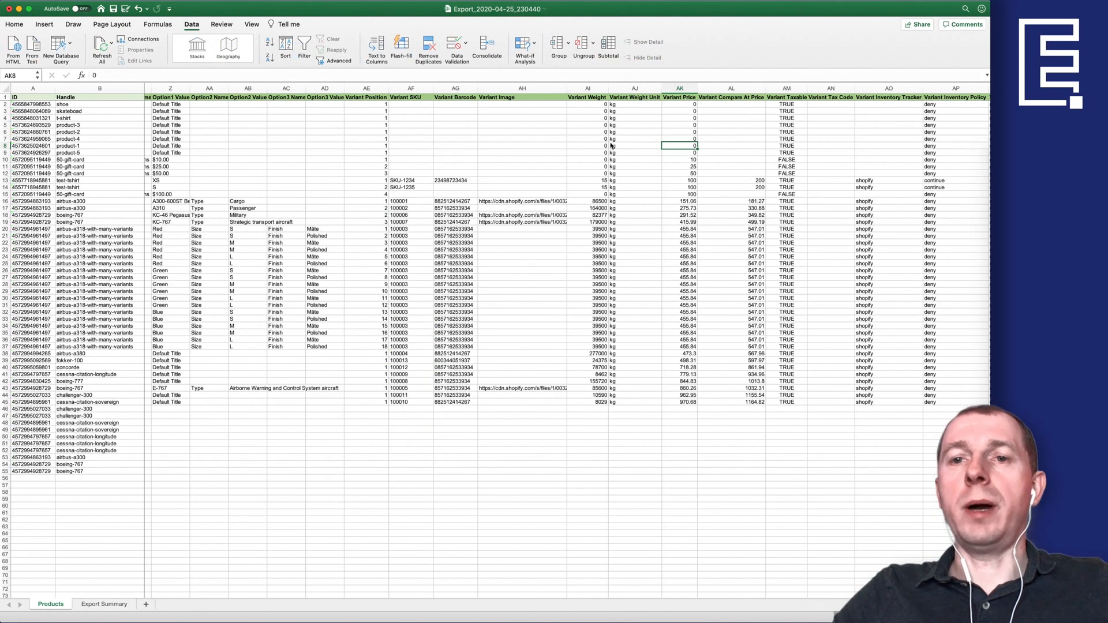
# Examine the Variant Price values after sorting and how the products' rows are ordered in the Handle column.
pyautogui.moveTo(685, 121); pyautogui.dragTo(691, 289)
pyautogui.click(687, 235)
pyautogui.click(684, 202)
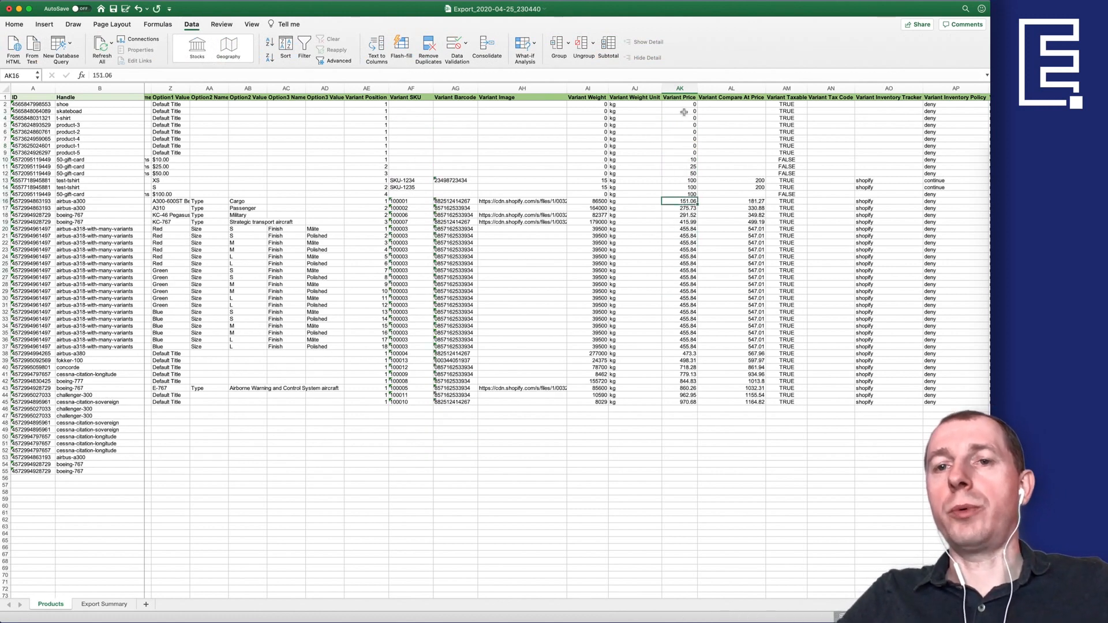
pyautogui.moveTo(684, 105); pyautogui.dragTo(690, 265)
pyautogui.hscroll(-10, 672, 138)
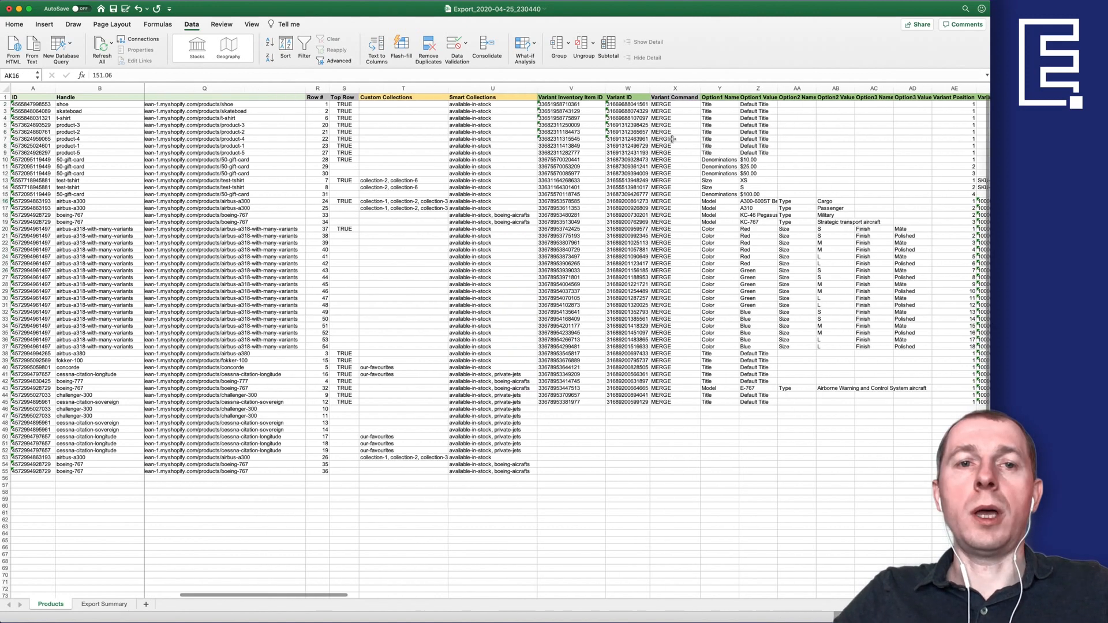
pyautogui.hscroll(-2, 672, 138)
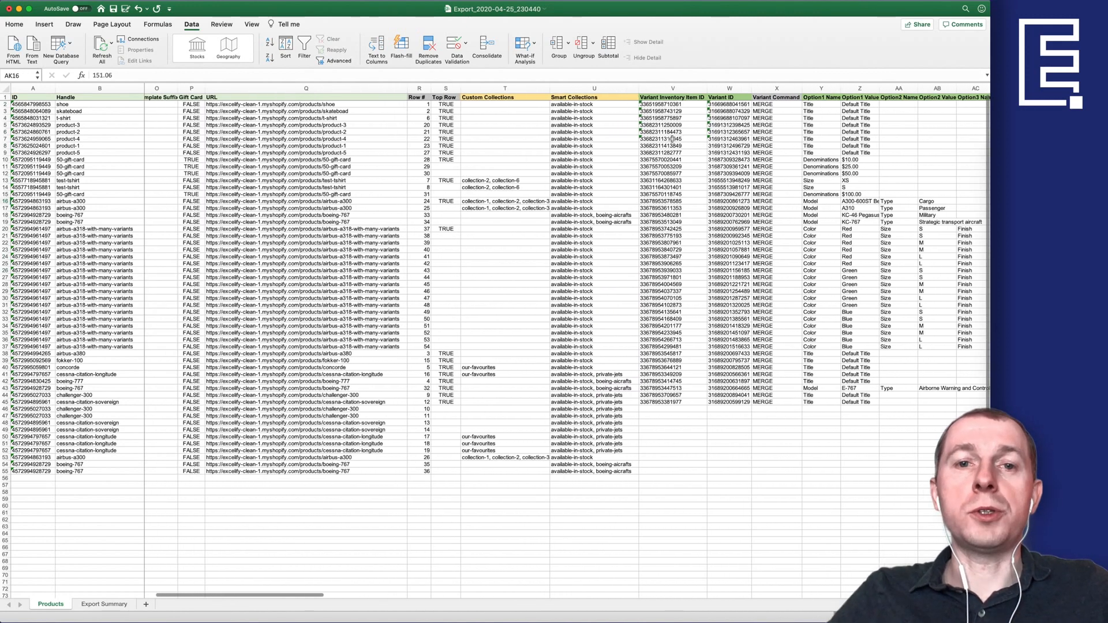
pyautogui.hscroll(5, 681, 155)
pyautogui.hscroll(-3, 693, 172)
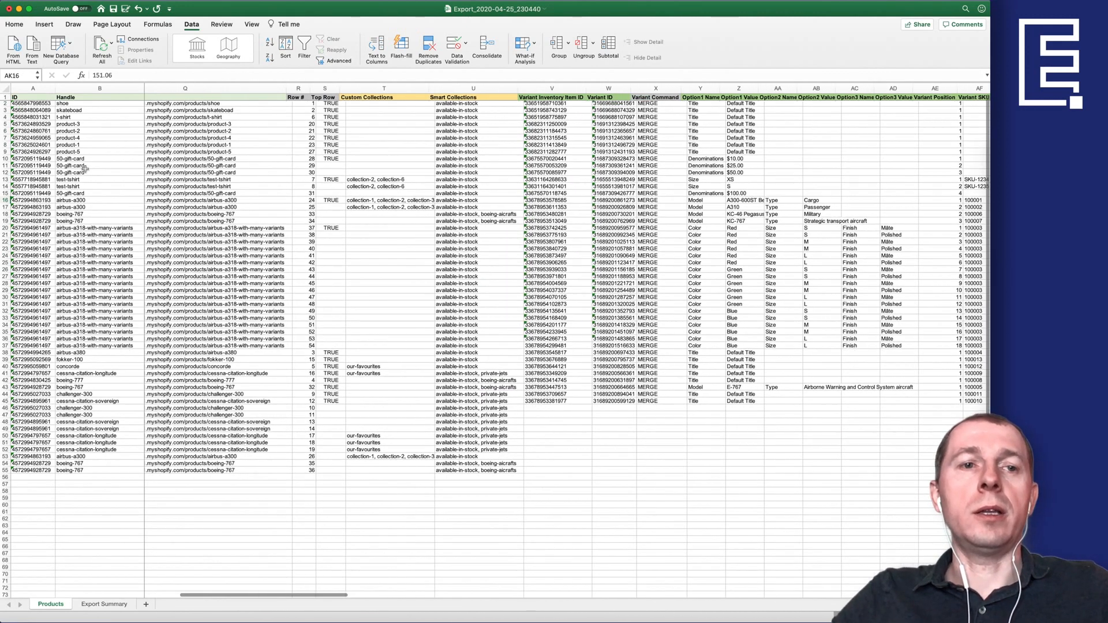
pyautogui.moveTo(71, 118); pyautogui.dragTo(84, 269)
pyautogui.click(83, 214)
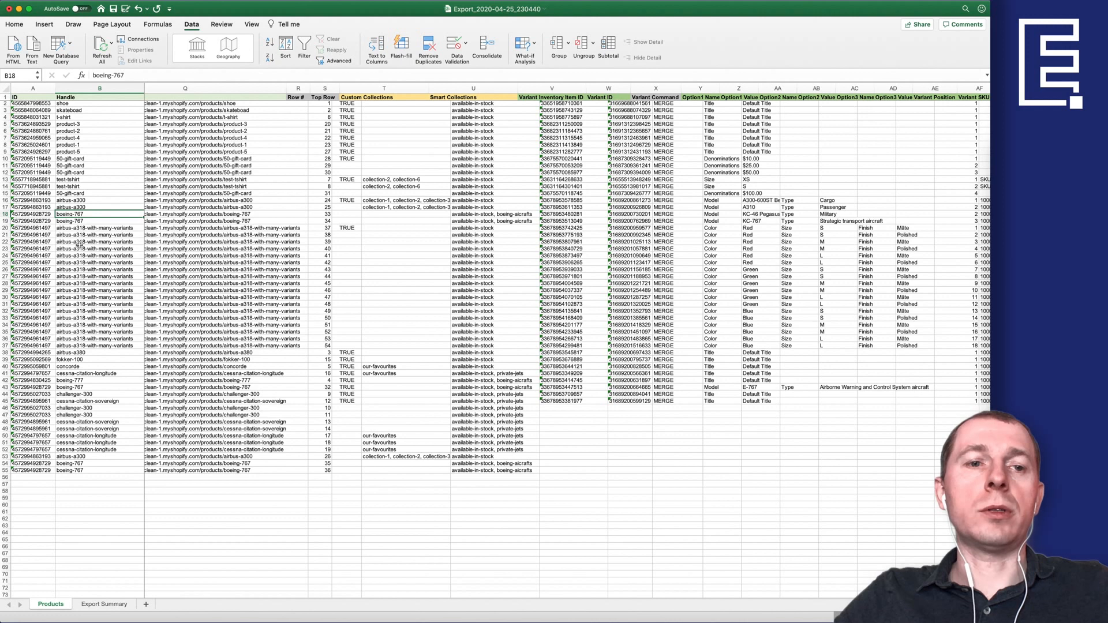
# Restore the original row order by sorting the Products sheet by Row # in ascending order.
pyautogui.click(321, 139)
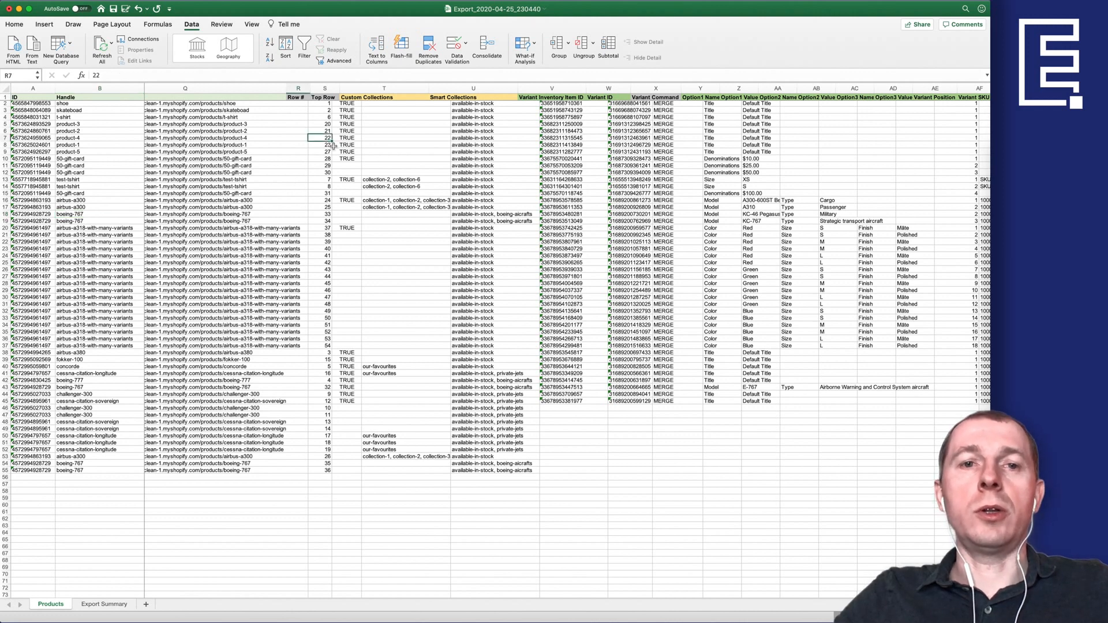
pyautogui.hscroll(-3, 335, 143)
pyautogui.hscroll(-2, 340, 145)
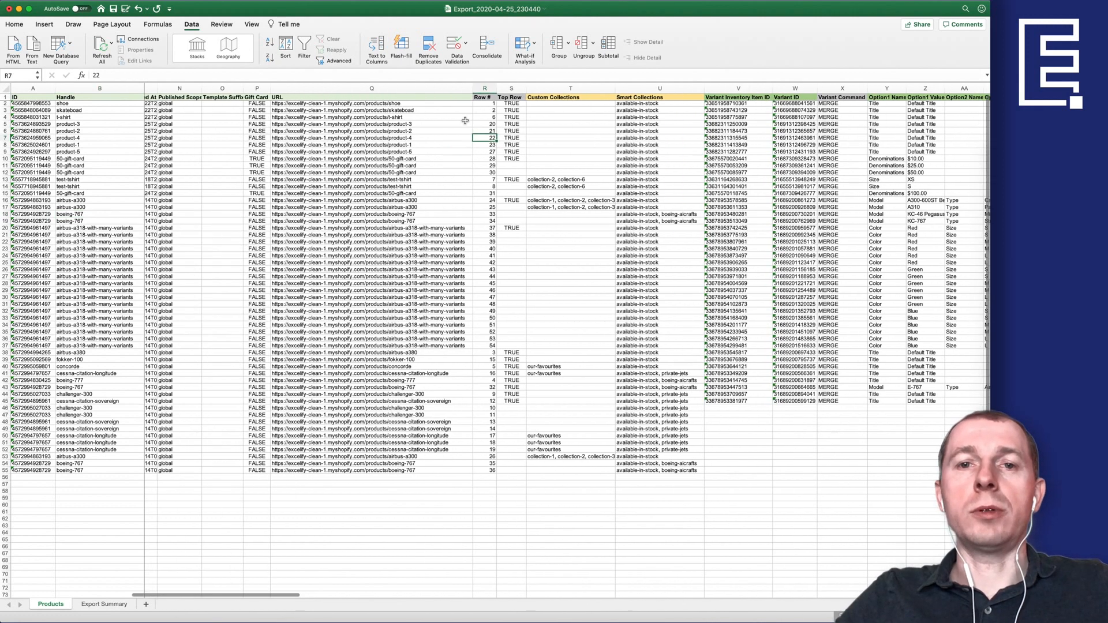
pyautogui.click(269, 42)
pyautogui.click(490, 200)
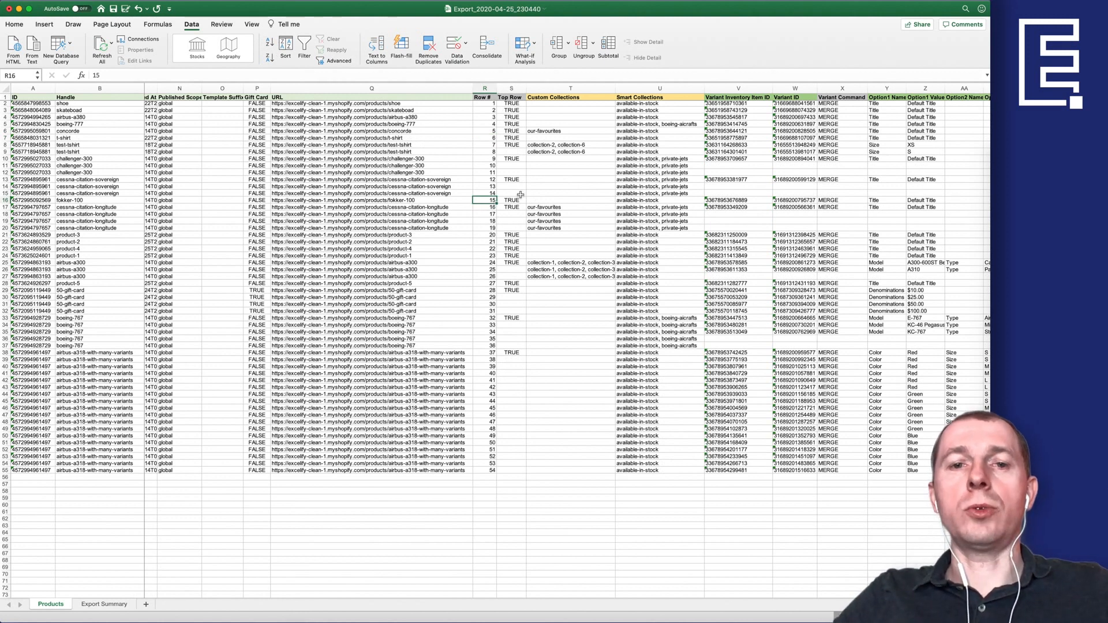
# Examine the Top Row column's values for the first products and the first test-tshirt row.
pyautogui.hscroll(1, 527, 319)
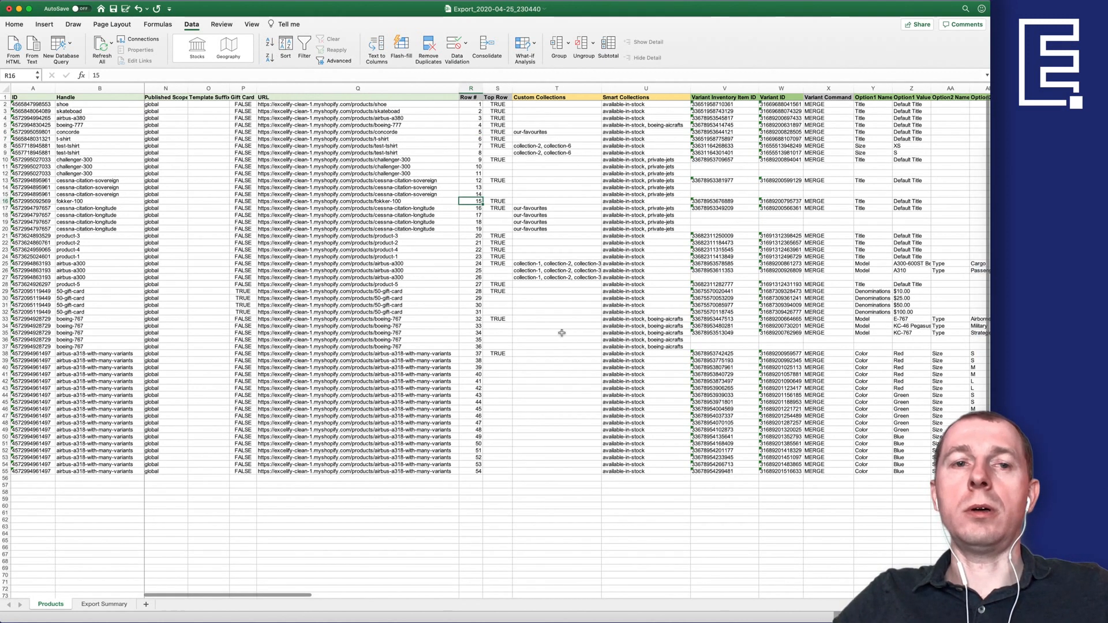
pyautogui.hscroll(4, 515, 197)
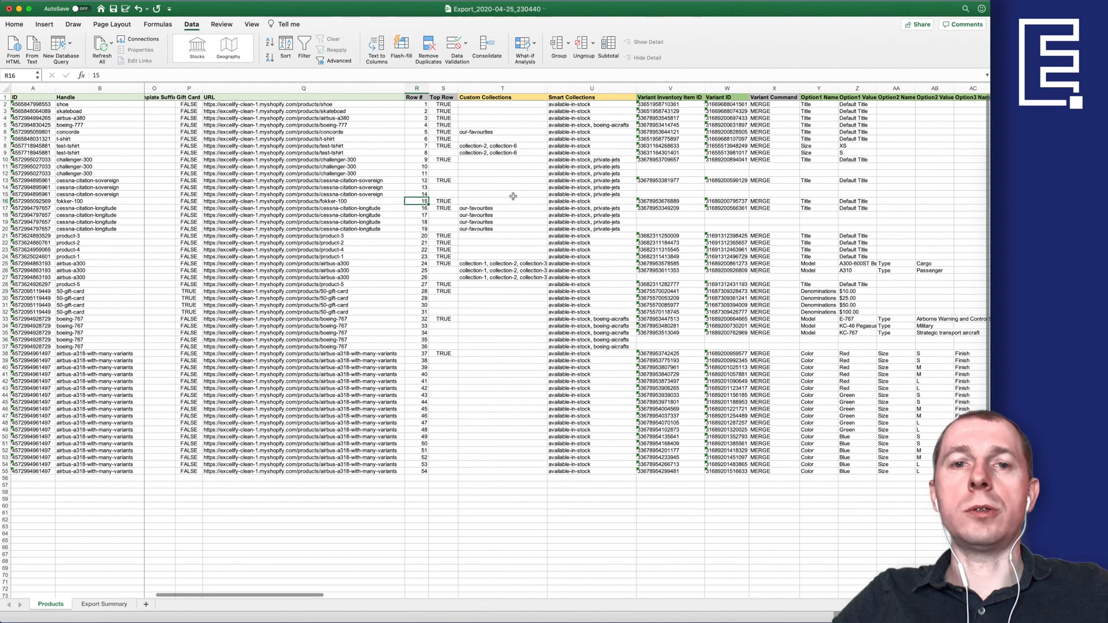
pyautogui.click(444, 132)
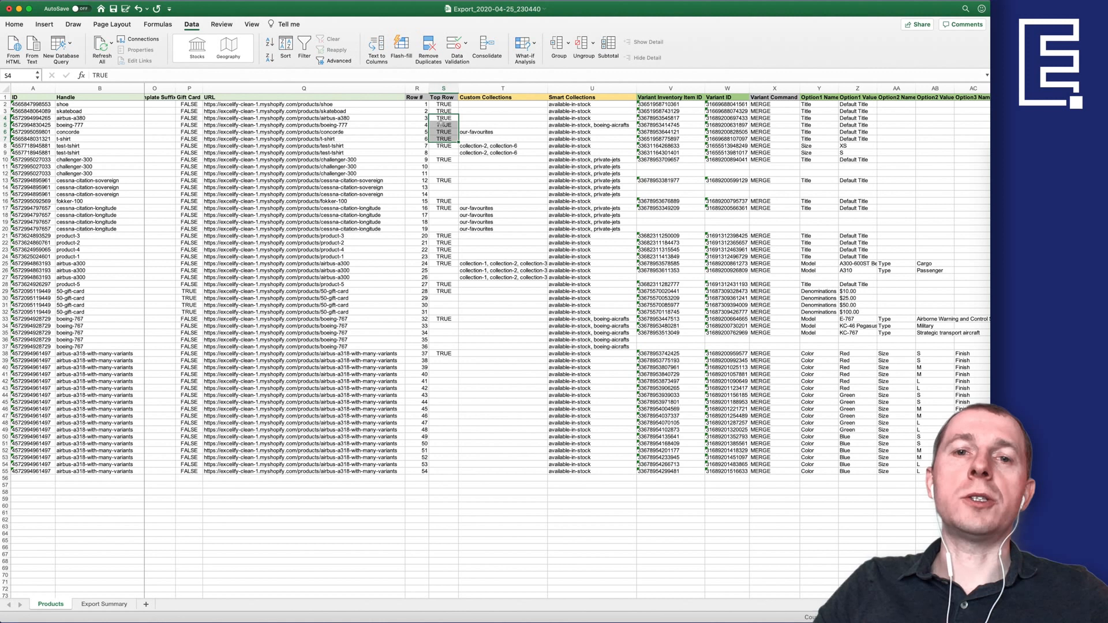
pyautogui.click(444, 149)
pyautogui.click(444, 145)
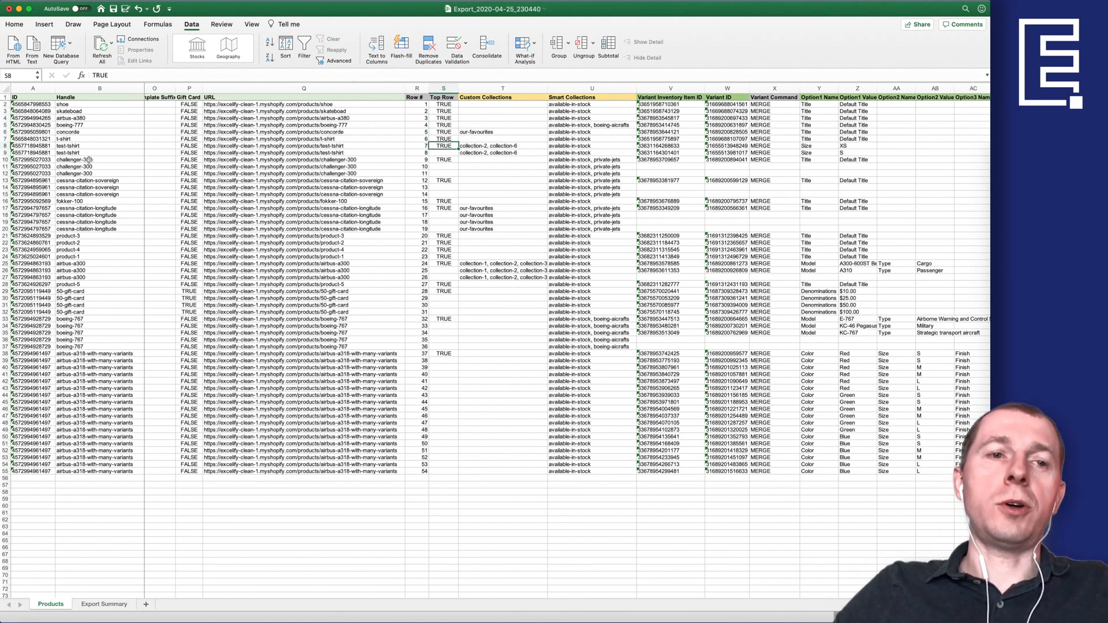
# Inspect the first test-tshirt row and the three cessna-citation-sovereign rows, including the Cessna product's Body HTML.
pyautogui.click(5, 146)
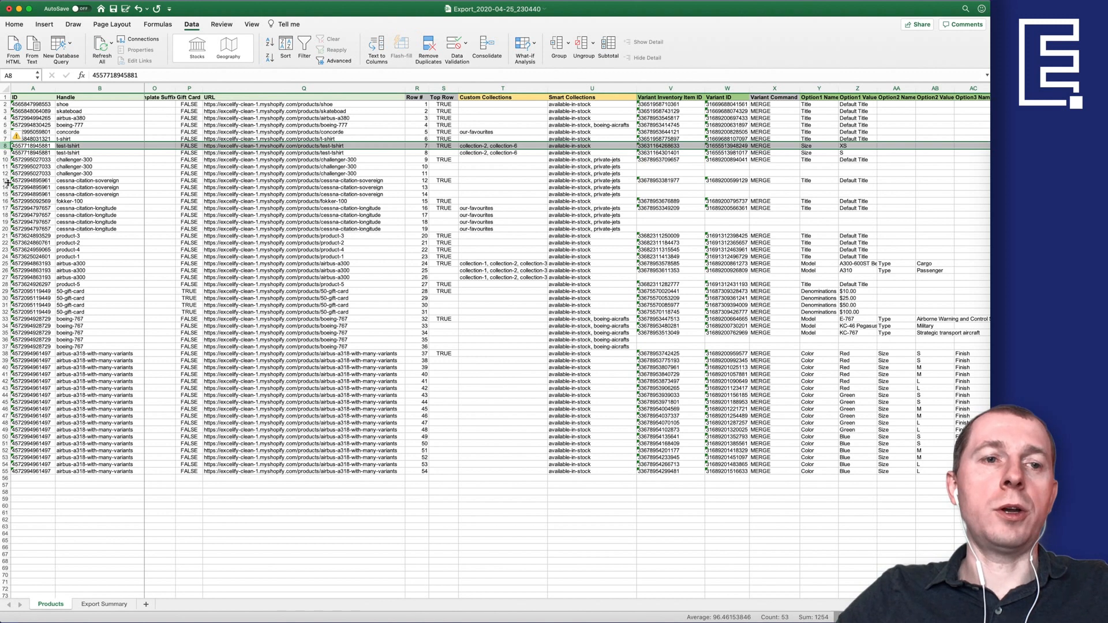
pyautogui.moveTo(7, 180); pyautogui.dragTo(7, 194)
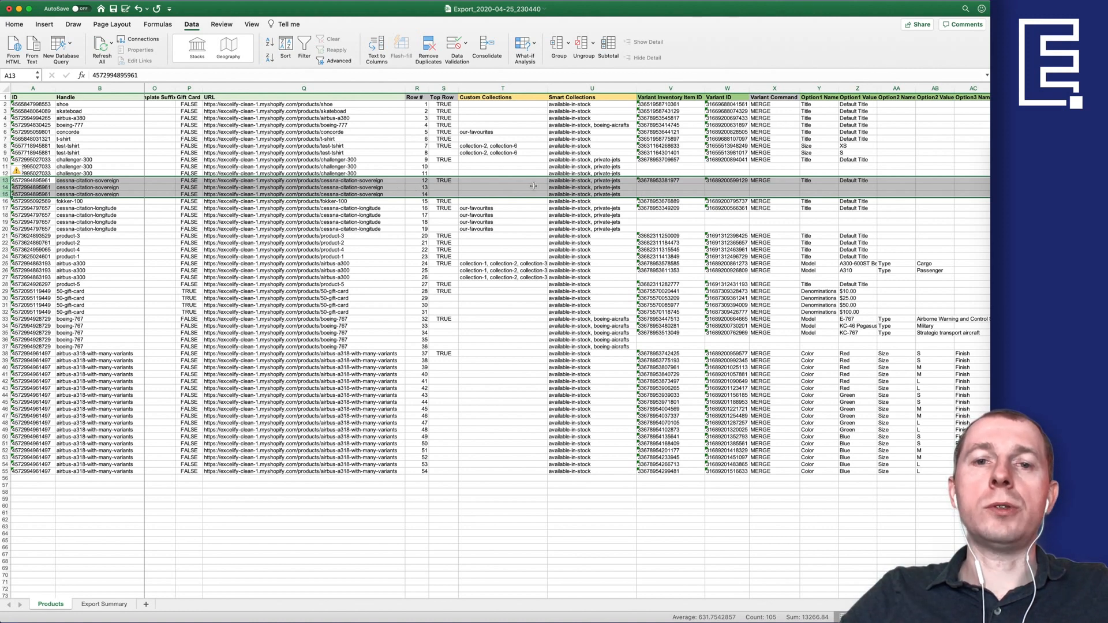
pyautogui.hscroll(-10, 534, 186)
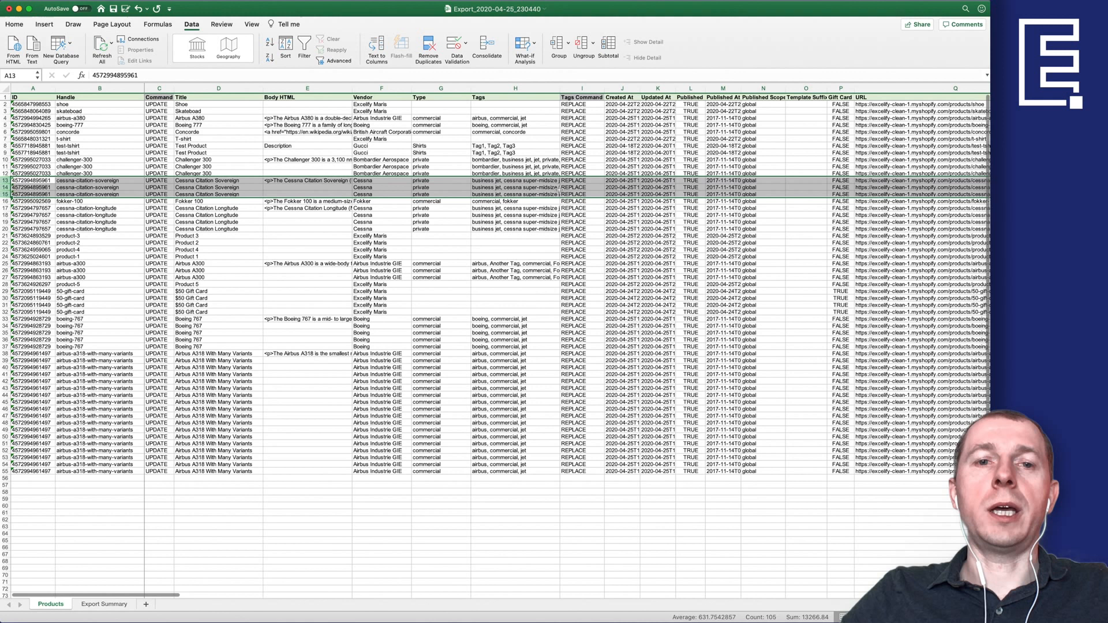
pyautogui.click(294, 181)
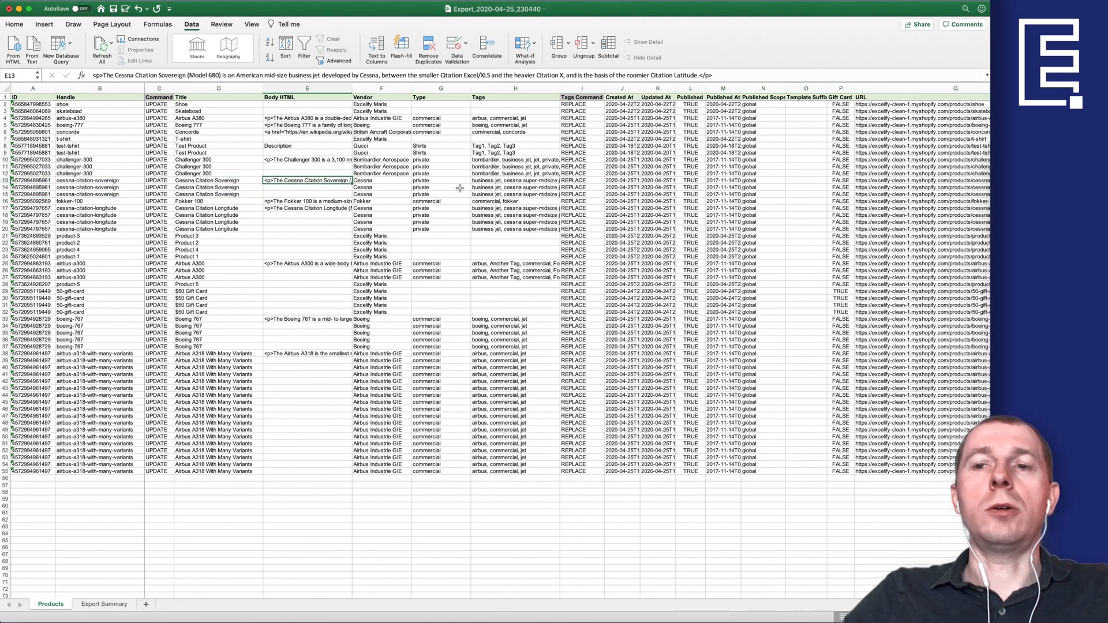
# Check the Top Row value of the first cessna-citation-sovereign row.
pyautogui.hscroll(10, 460, 189)
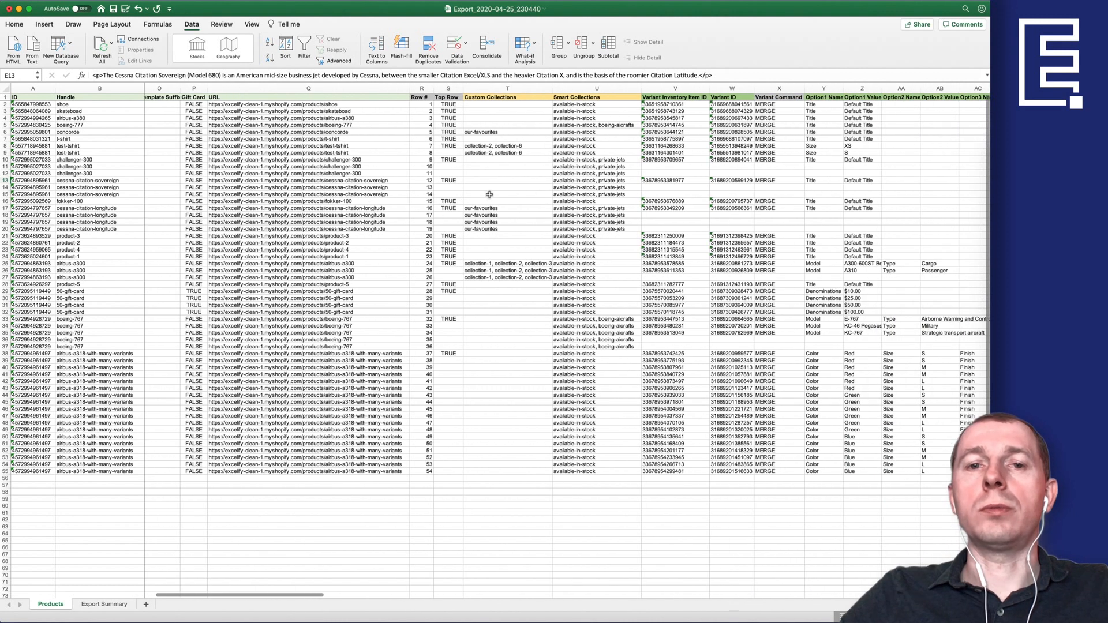
pyautogui.click(451, 181)
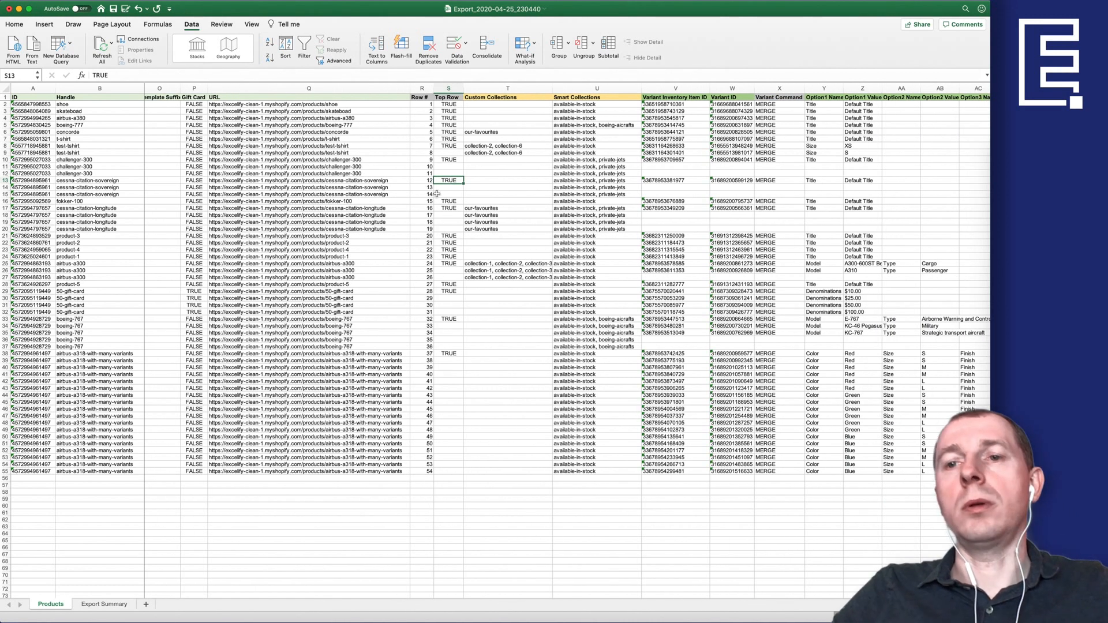
pyautogui.hscroll(2, 523, 192)
pyautogui.hscroll(-1, 522, 192)
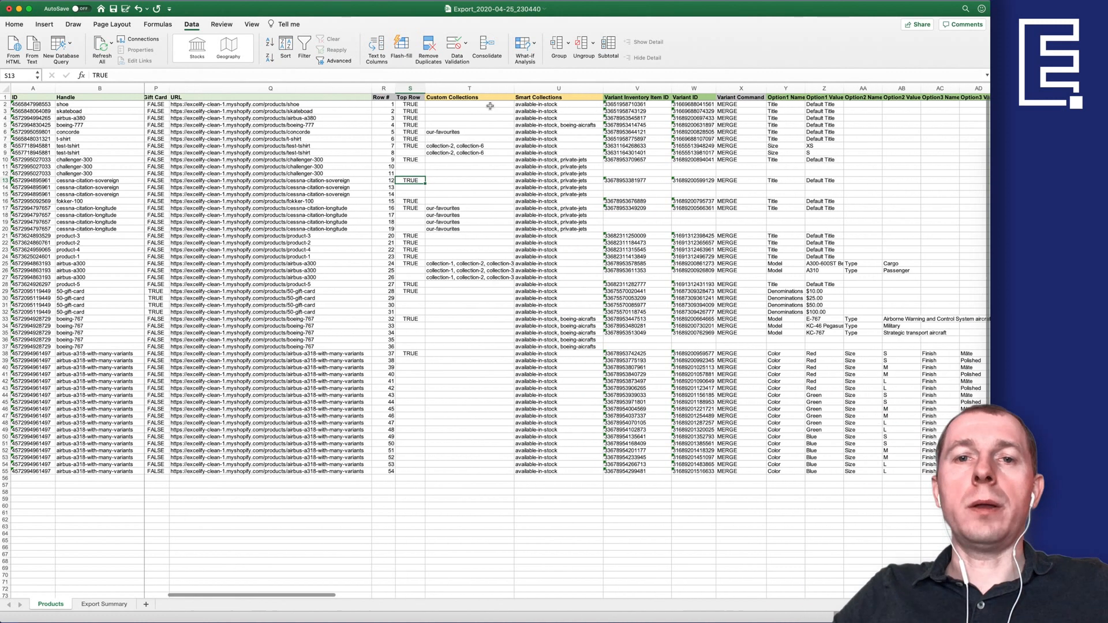
# Inspect the comma-separated Custom Collections values in the two test-tshirt rows.
pyautogui.click(461, 90)
pyautogui.click(467, 147)
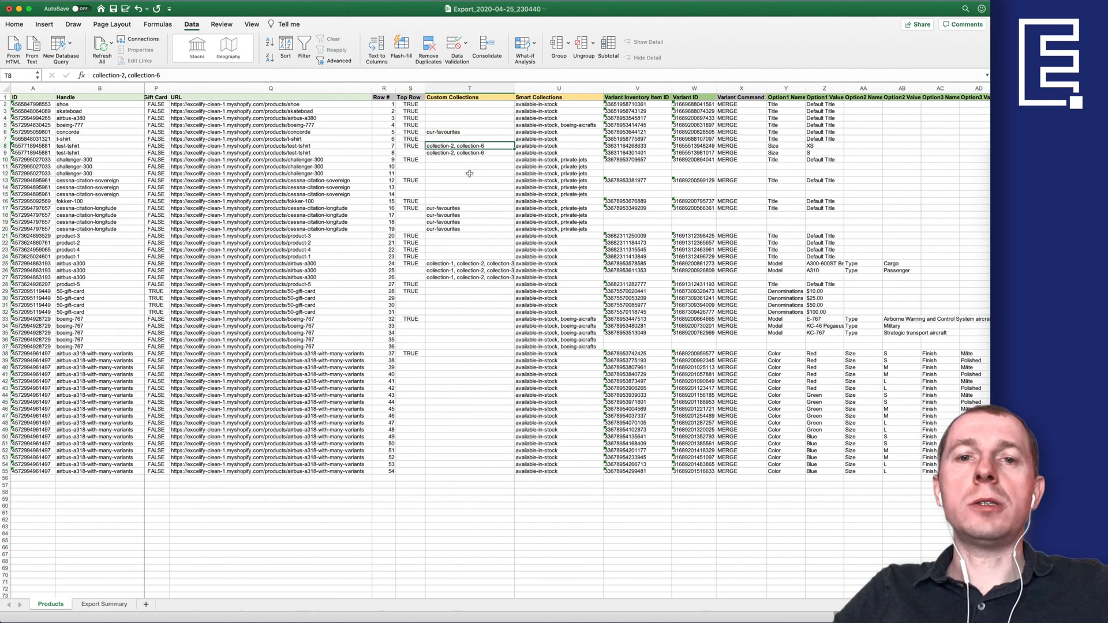
pyautogui.doubleClick(460, 146)
pyautogui.moveTo(455, 147); pyautogui.dragTo(426, 147)
pyautogui.press('Escape')
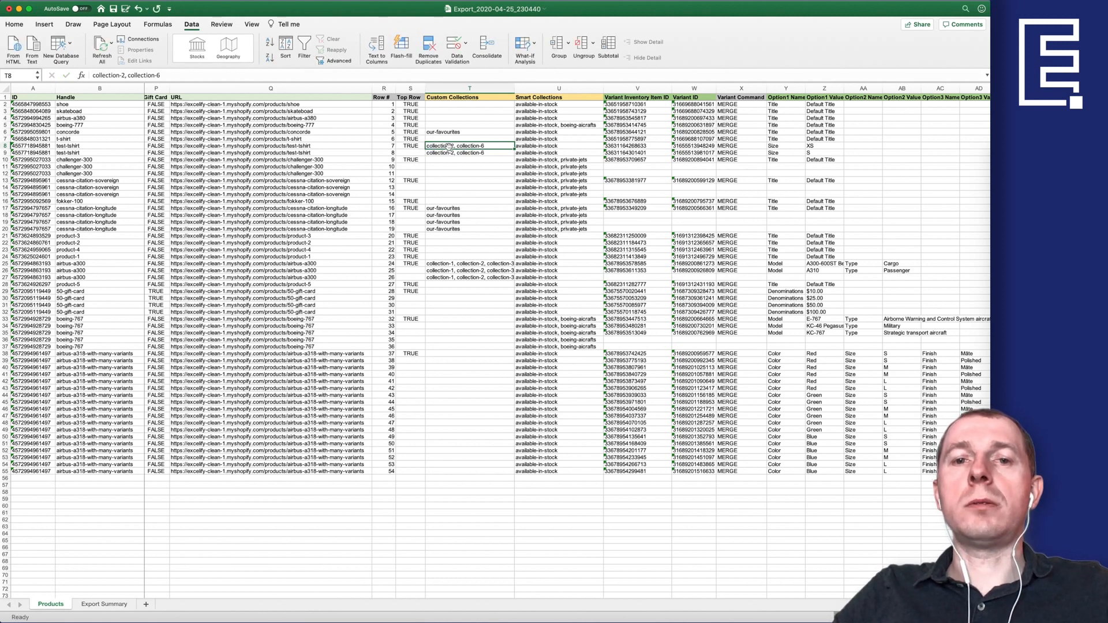
pyautogui.click(460, 153)
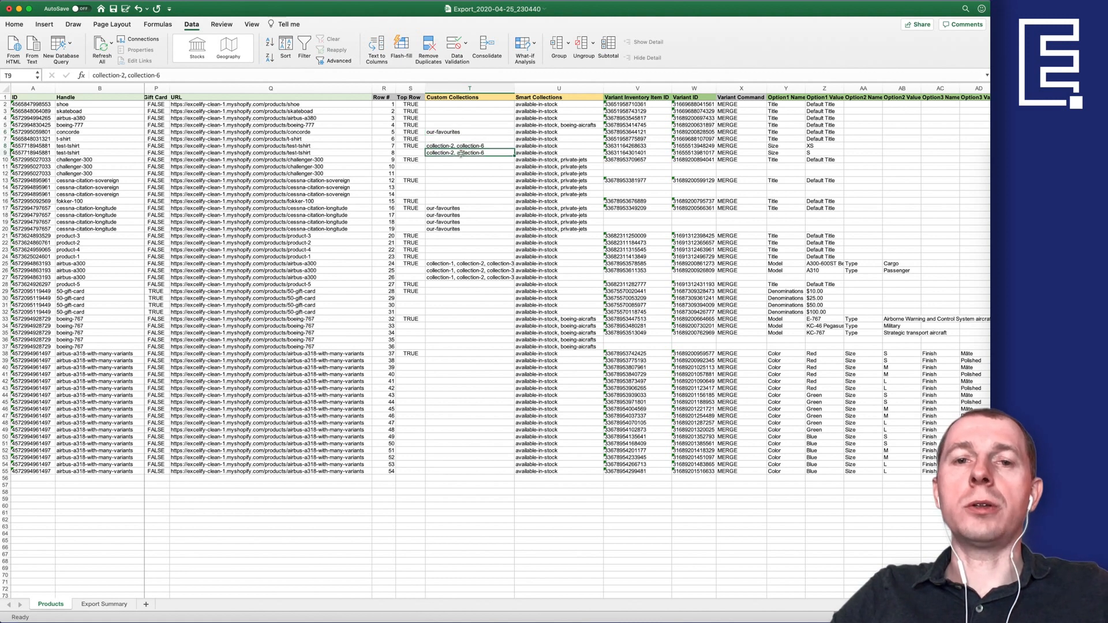
# Widen the Custom Collections column to fit its contents and compare the collection lists across the three airbus-a300 rows.
pyautogui.click(458, 265)
pyautogui.moveTo(514, 88); pyautogui.dragTo(531, 88)
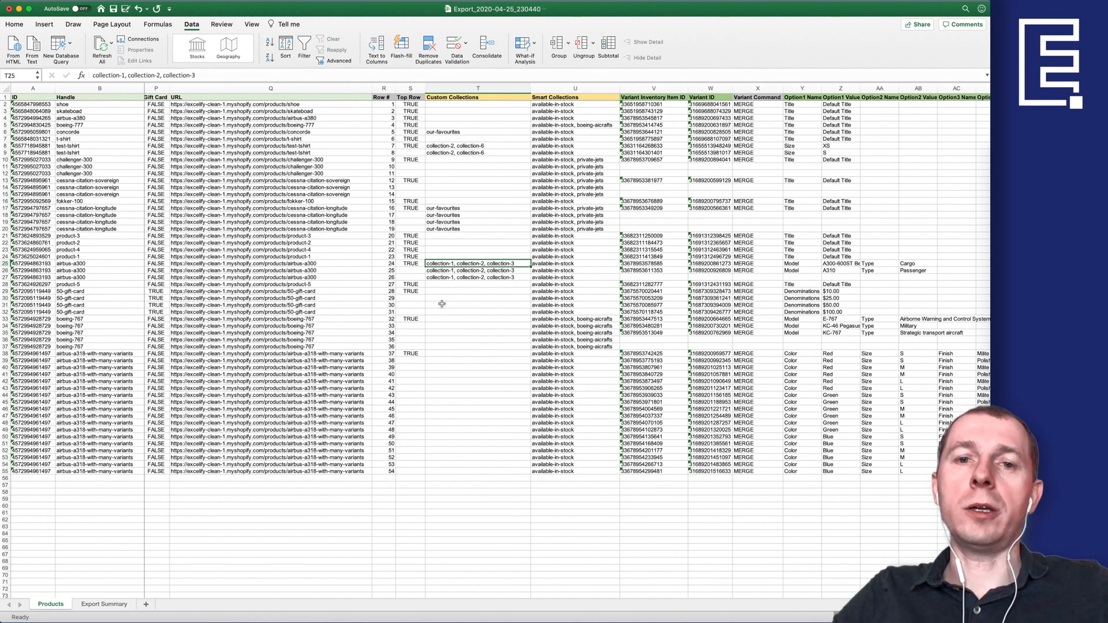
pyautogui.click(460, 270)
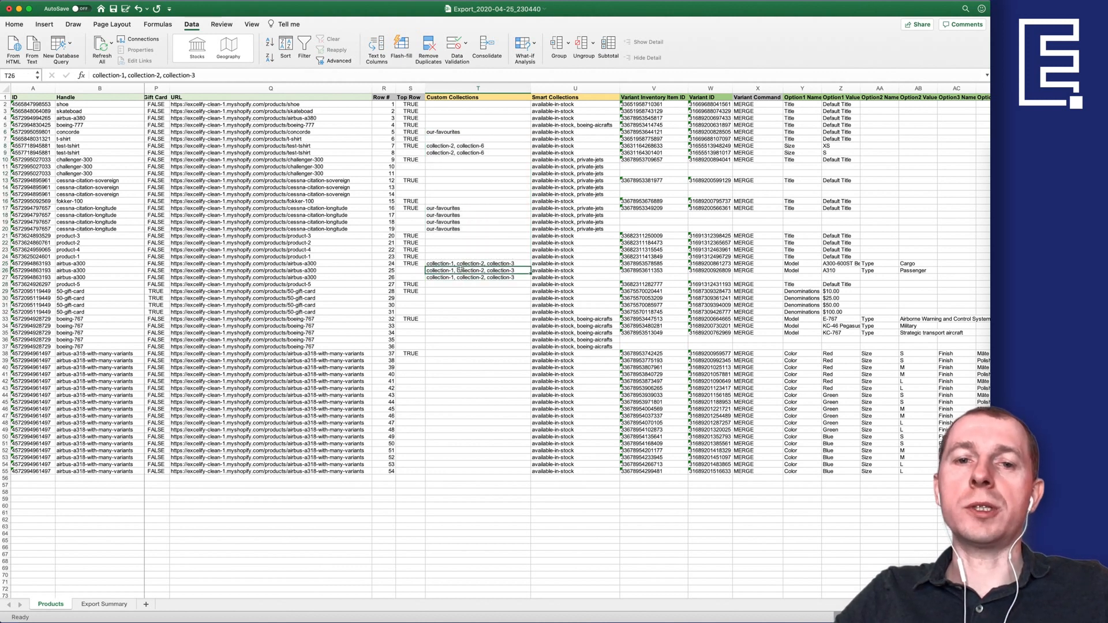
pyautogui.click(465, 263)
pyautogui.click(467, 277)
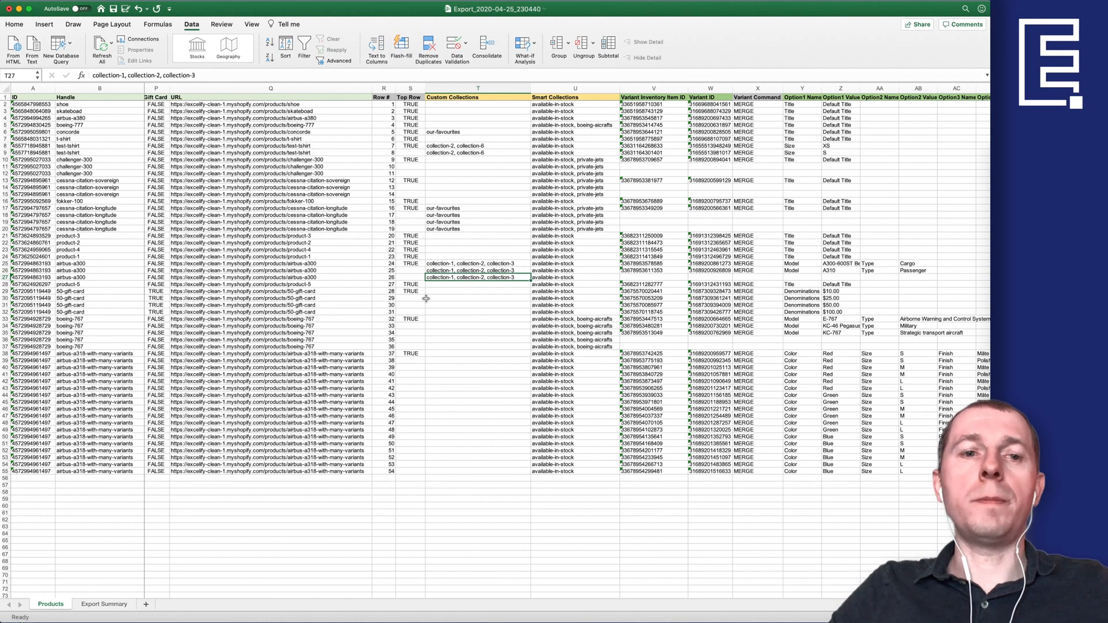
pyautogui.click(474, 265)
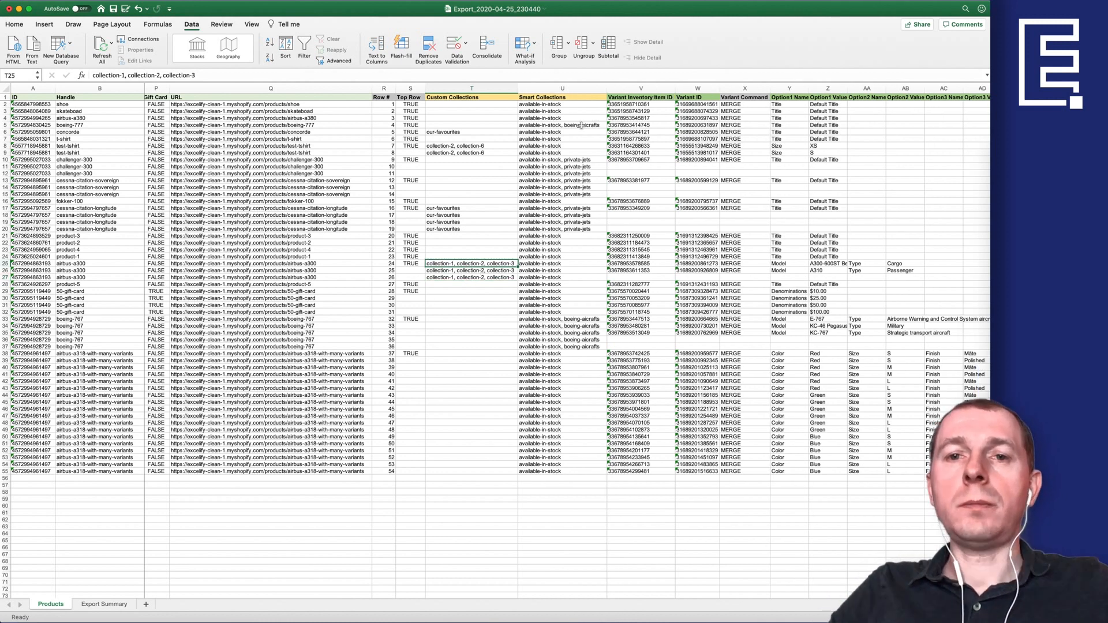
# Examine the Smart Collections values of the products and widen that column.
pyautogui.moveTo(569, 98); pyautogui.dragTo(565, 223)
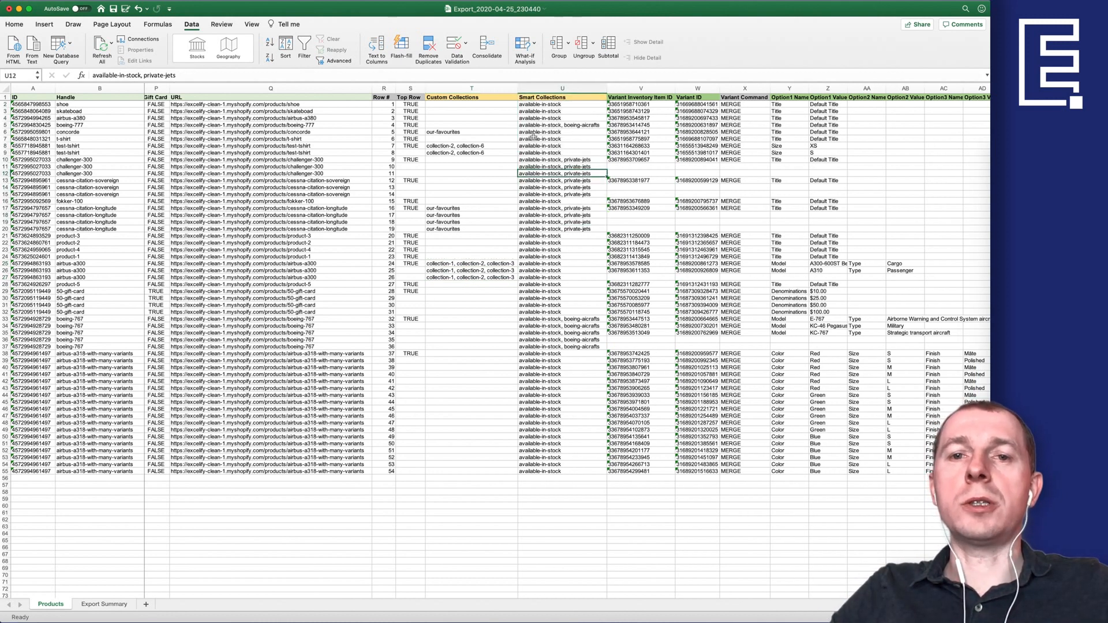
pyautogui.hscroll(2, 564, 127)
pyautogui.moveTo(567, 89); pyautogui.dragTo(597, 89)
pyautogui.click(523, 223)
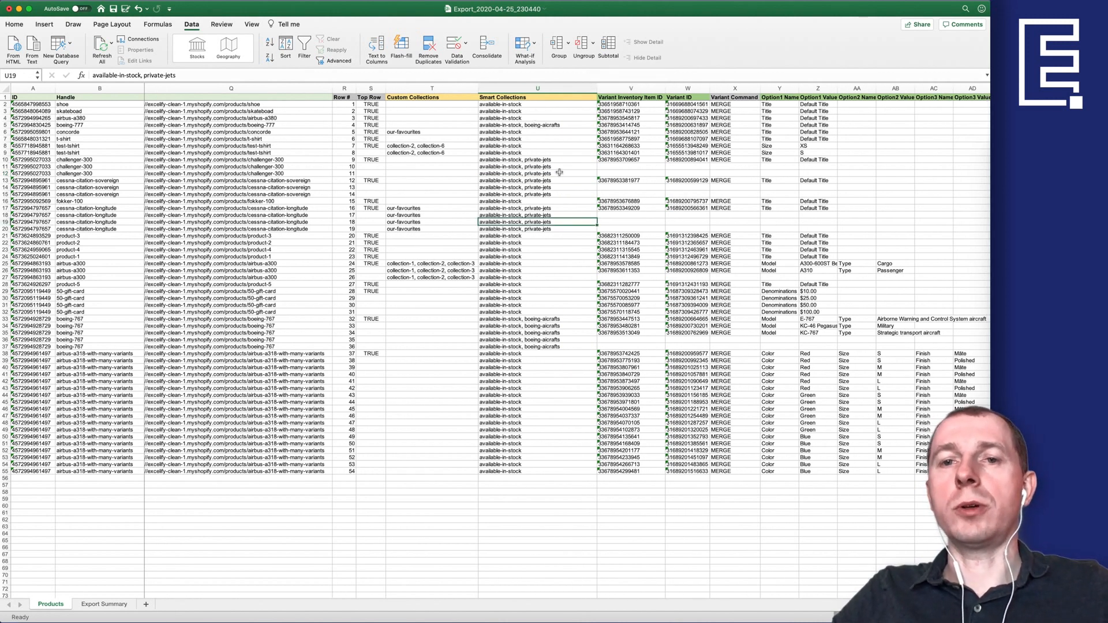
# Examine the Variant Command column's values, including the first test-tshirt row.
pyautogui.hscroll(3, 559, 172)
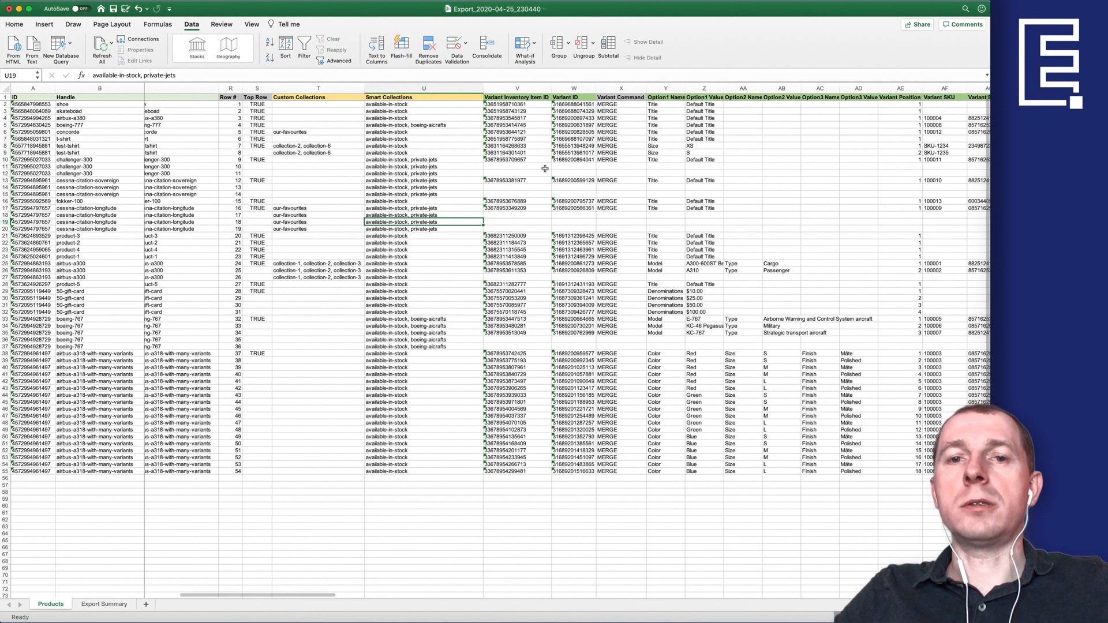
pyautogui.hscroll(4, 585, 106)
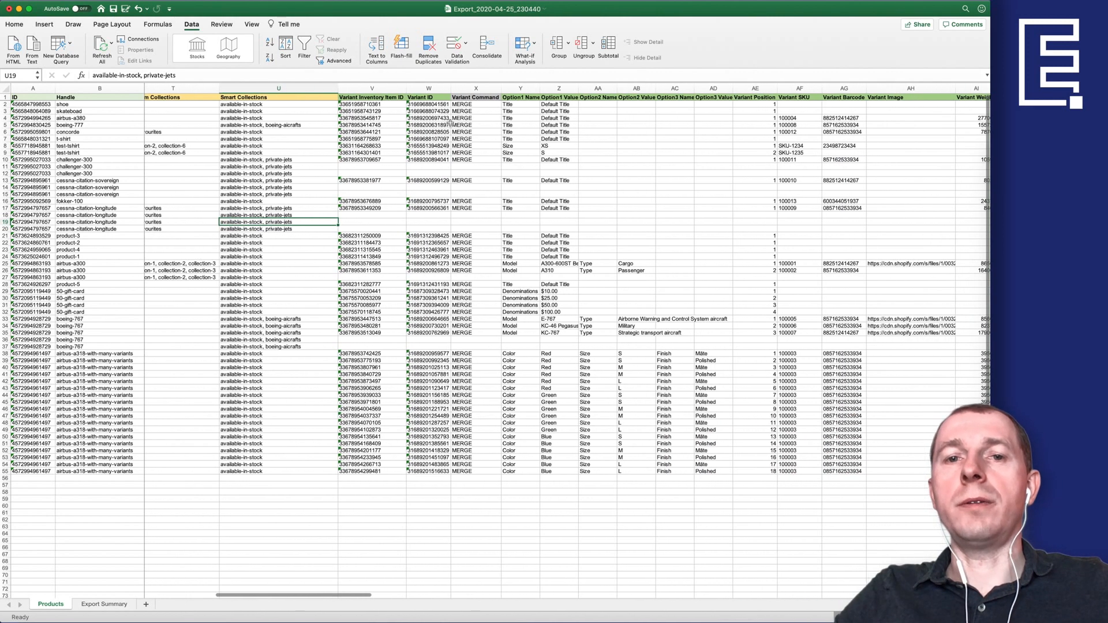
pyautogui.moveTo(474, 108); pyautogui.dragTo(476, 223)
pyautogui.click(476, 145)
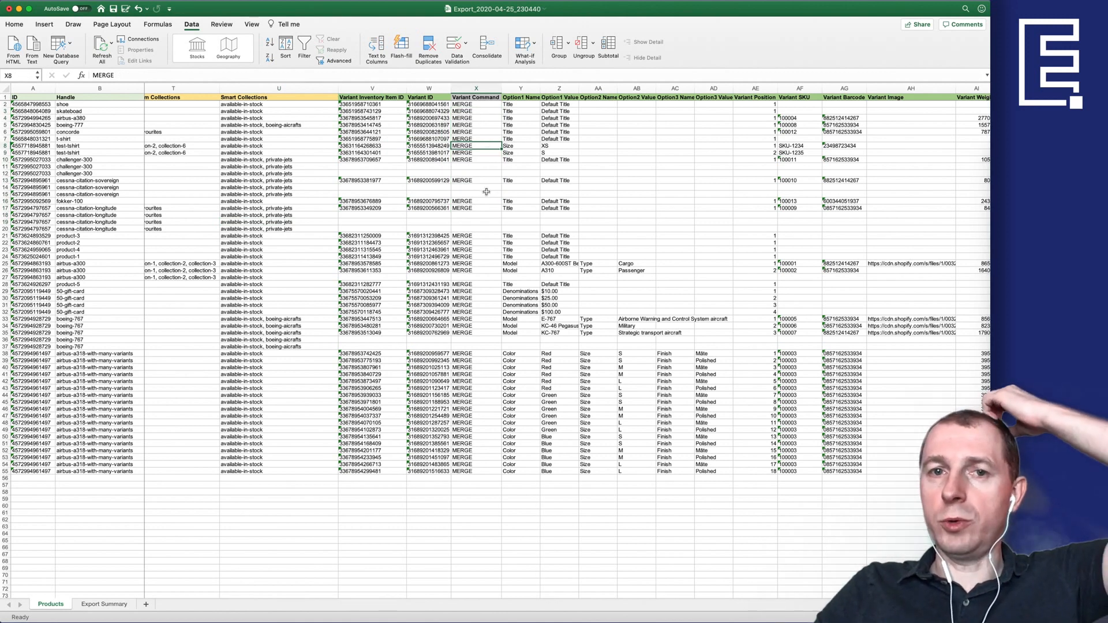
# Review the option columns from Option1 Name to Option3 Value and the Variant Position column.
pyautogui.hscroll(5, 586, 161)
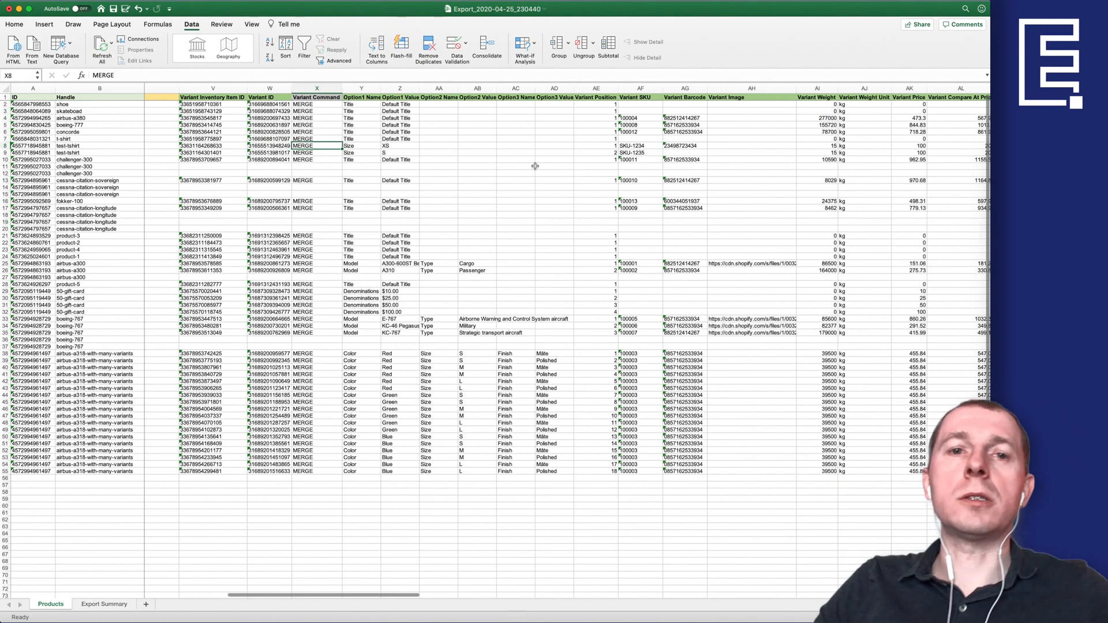
pyautogui.moveTo(365, 86); pyautogui.dragTo(585, 89)
pyautogui.click(549, 119)
pyautogui.click(594, 88)
# Review the Variant Image and Variant Weight Unit columns.
pyautogui.hscroll(5, 533, 113)
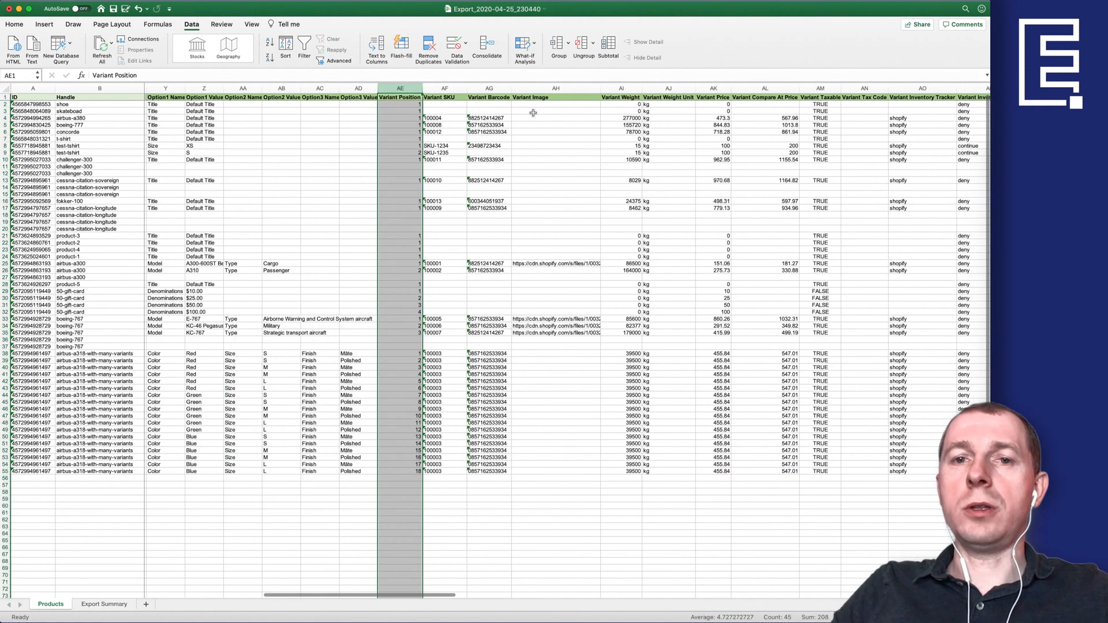
pyautogui.click(571, 89)
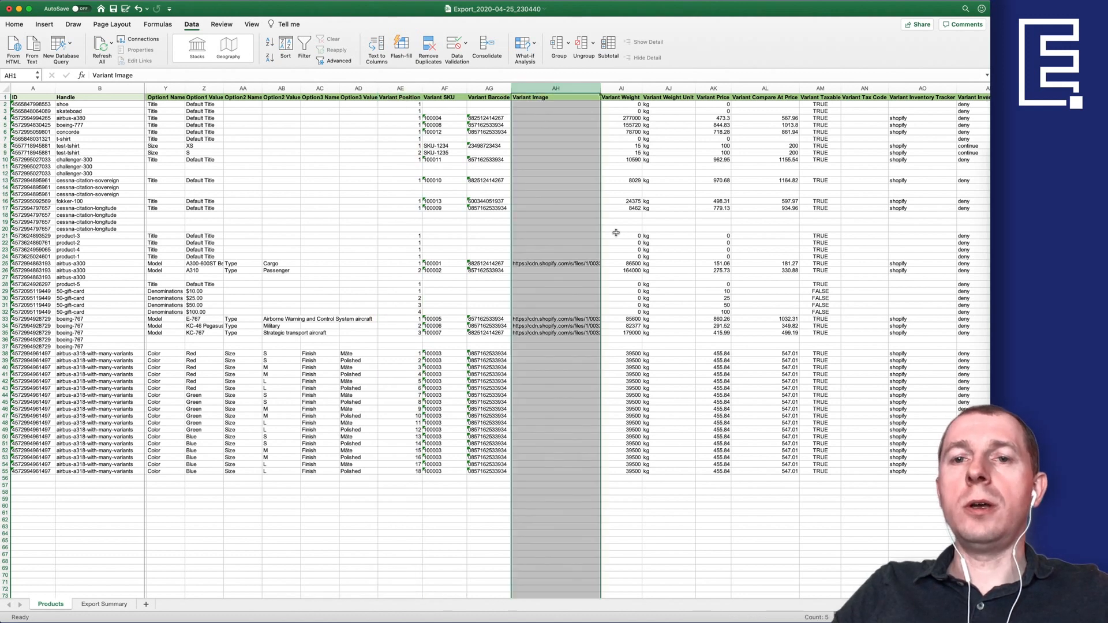
pyautogui.hscroll(5, 623, 232)
pyautogui.click(456, 88)
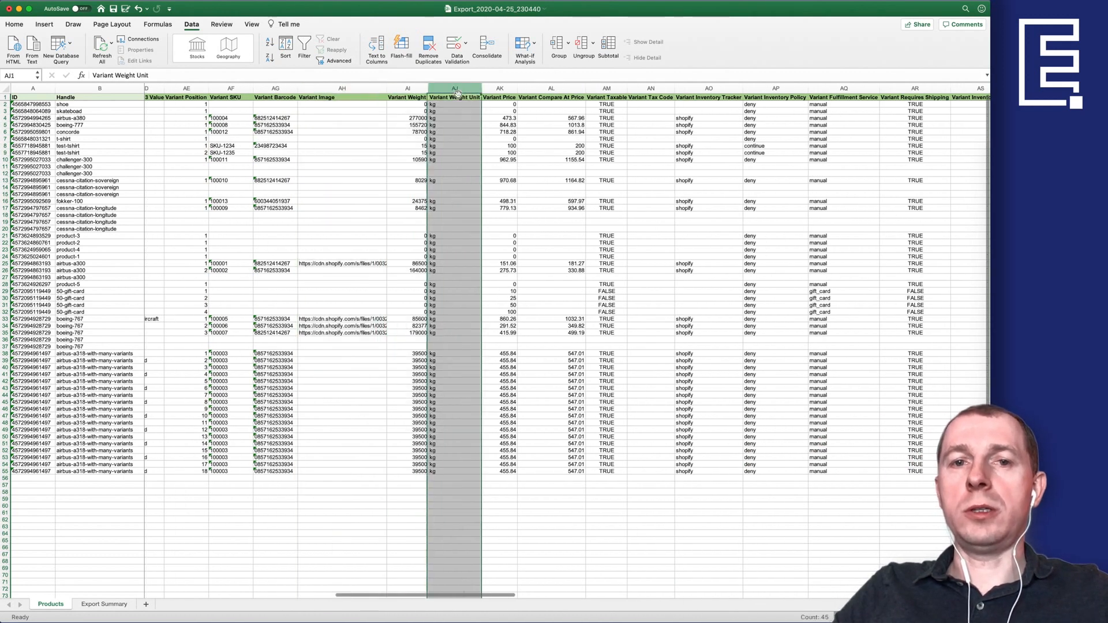
pyautogui.hscroll(2, 424, 91)
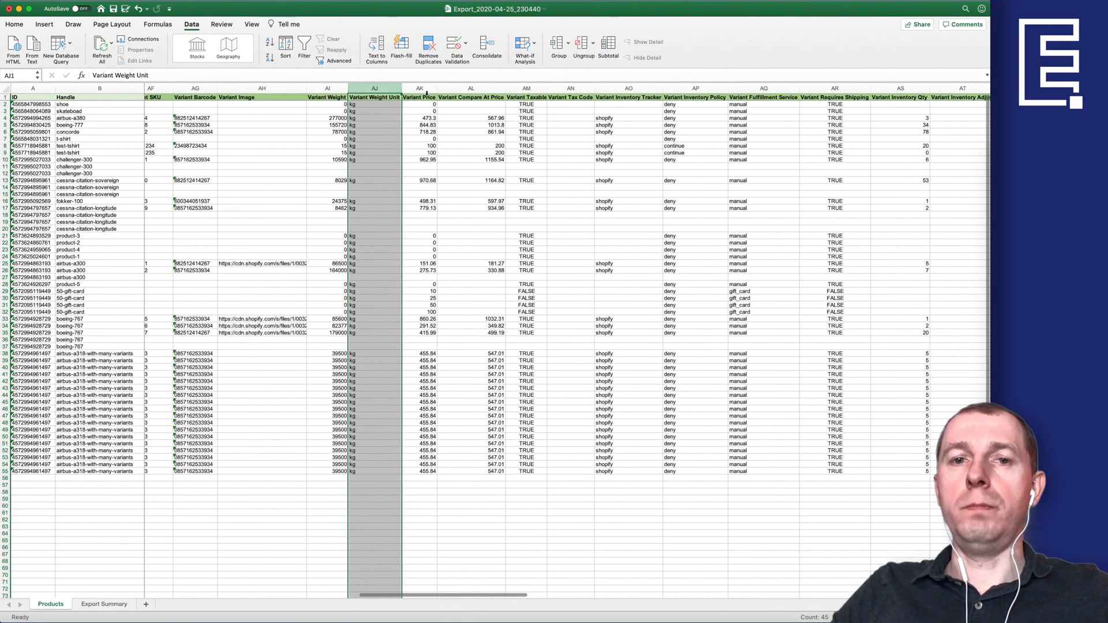
# Review the Variant Taxable, Variant Tax Code and Variant Inventory Tracker columns.
pyautogui.click(528, 89)
pyautogui.hscroll(2, 548, 161)
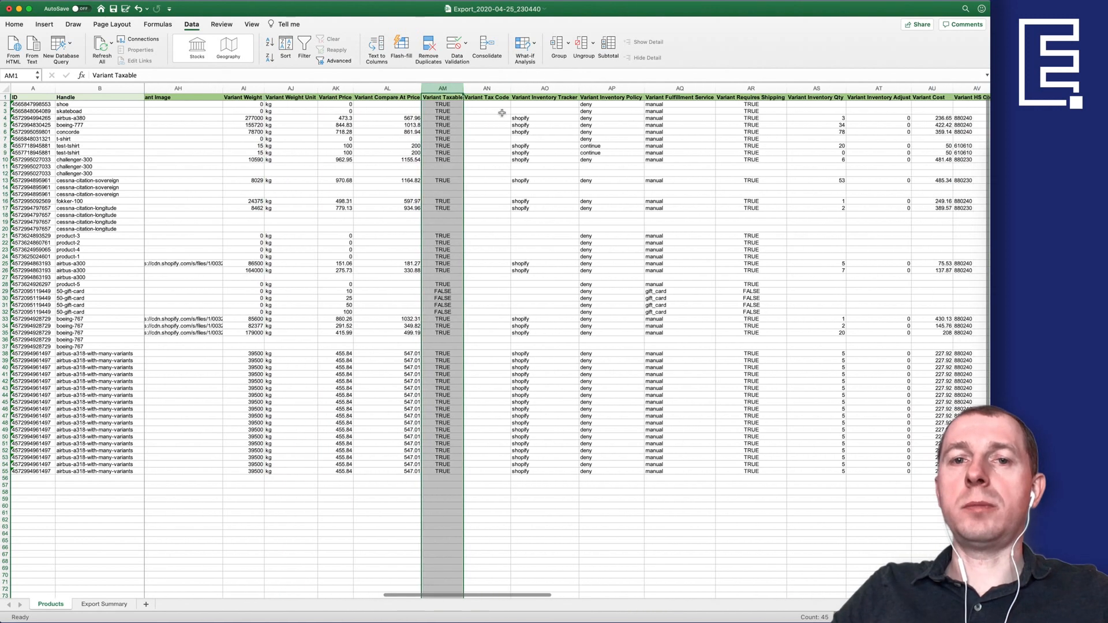
pyautogui.click(487, 89)
pyautogui.click(545, 90)
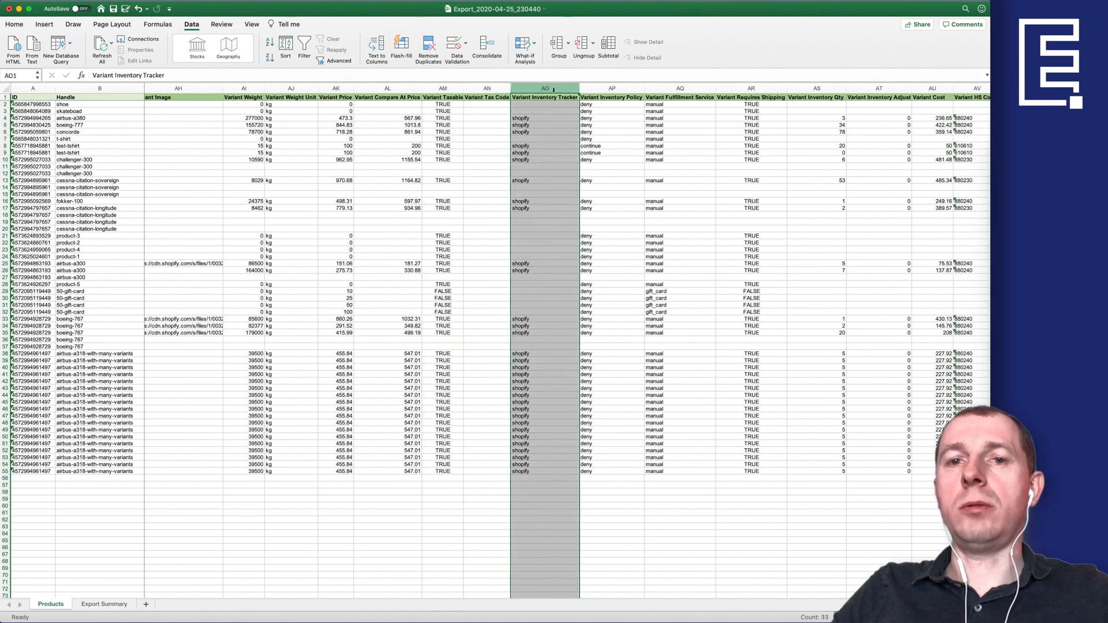
# Fit the Variant Inventory Policy column's width and compare its values in the t-shirt and test-tshirt rows.
pyautogui.hscroll(3, 543, 92)
pyautogui.click(533, 89)
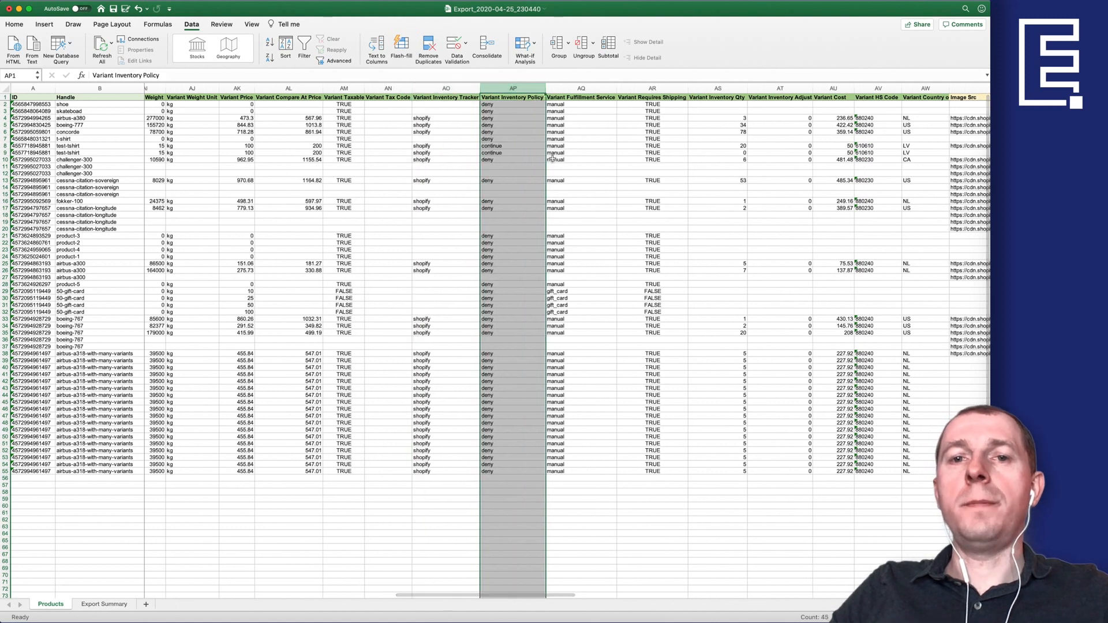
pyautogui.moveTo(545, 86); pyautogui.dragTo(546, 86)
pyautogui.click(509, 131)
pyautogui.click(507, 148)
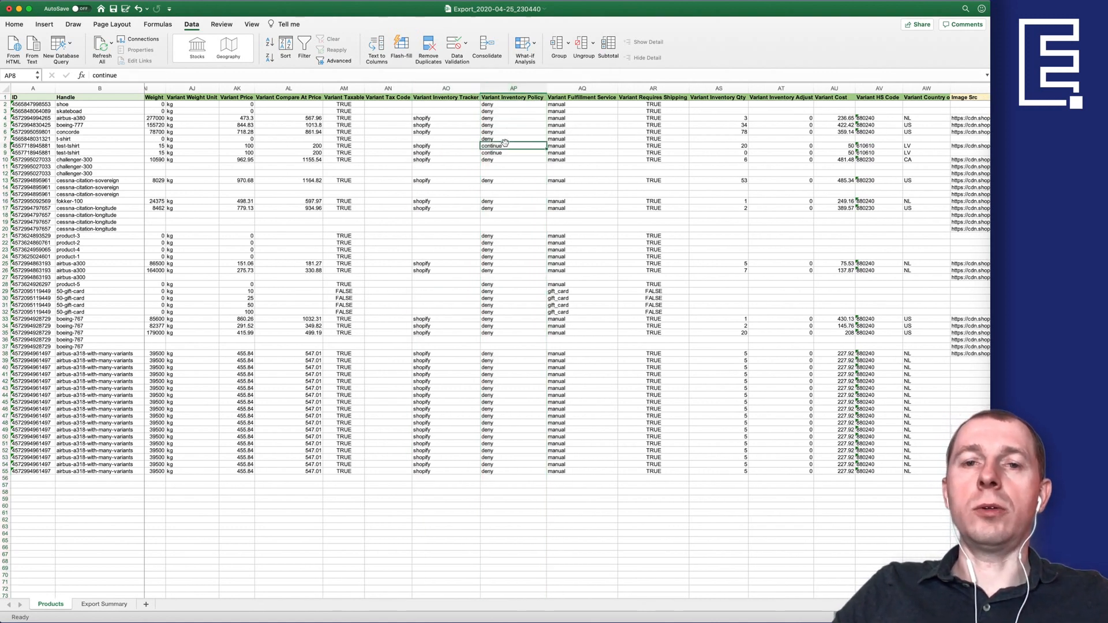
pyautogui.click(507, 139)
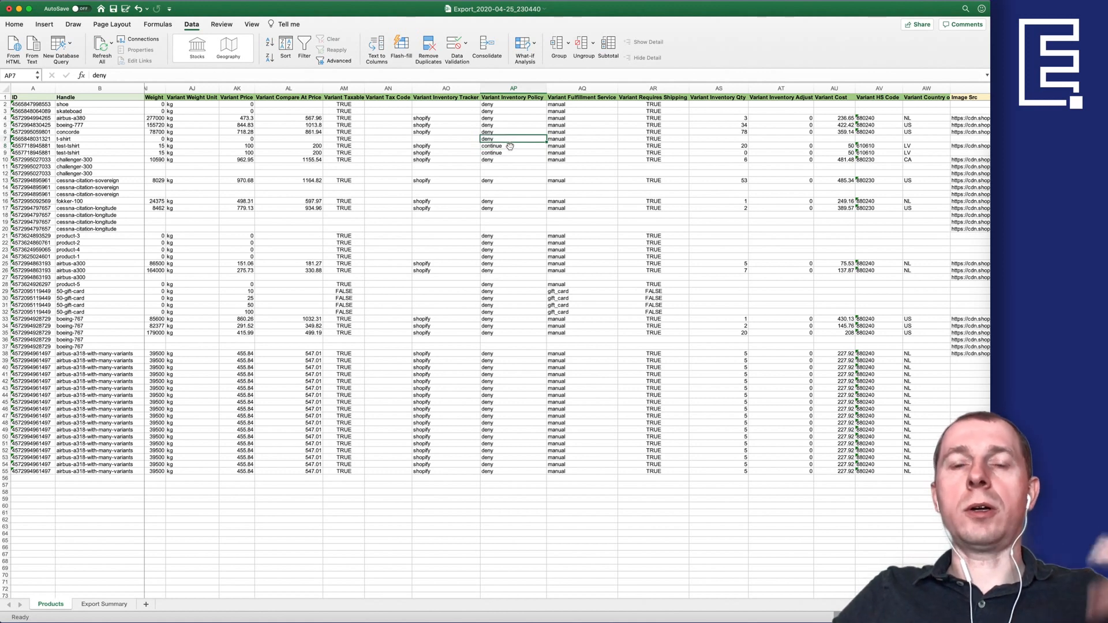
# Inspect the Variant Fulfillment Service values in the t-shirt, test-tshirt and product-1 rows.
pyautogui.hscroll(3, 521, 149)
pyautogui.hscroll(1, 520, 149)
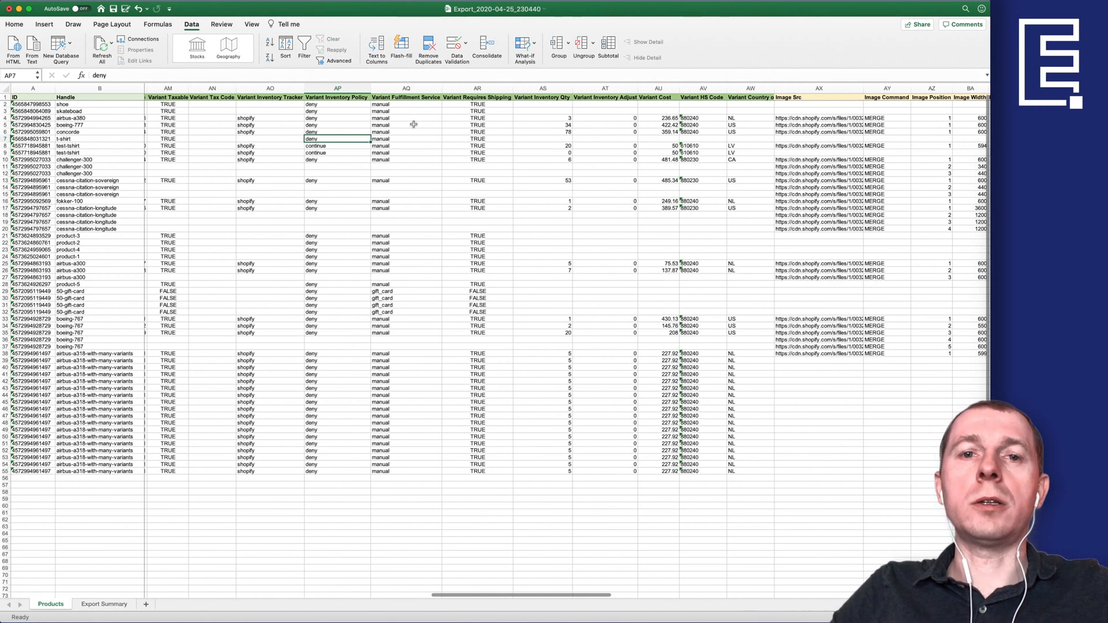
pyautogui.click(404, 140)
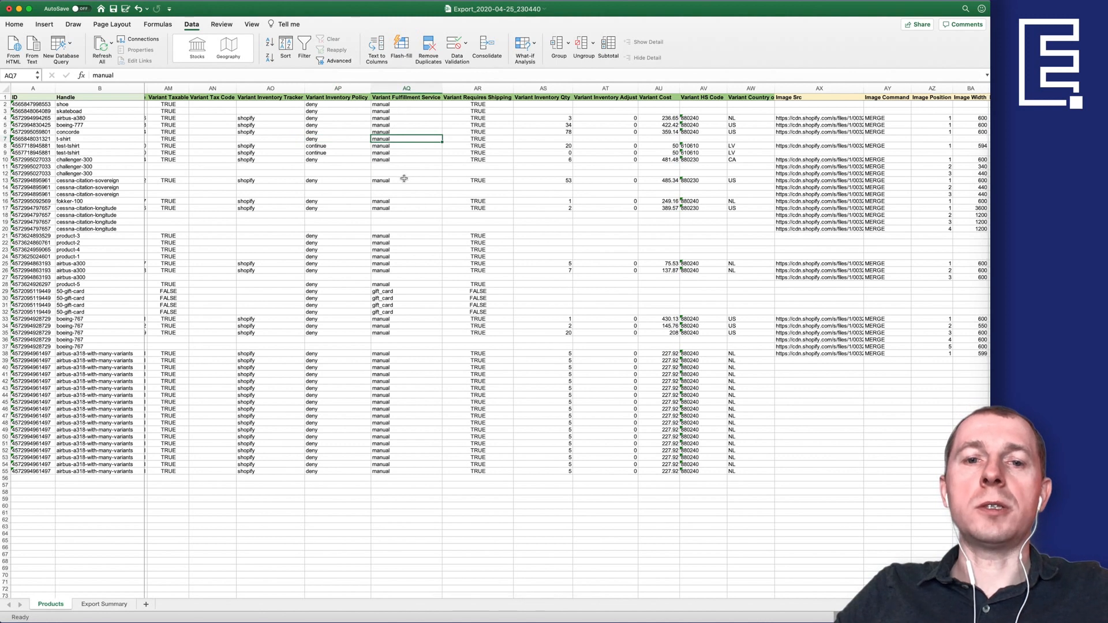
pyautogui.moveTo(395, 126); pyautogui.dragTo(397, 154)
pyautogui.click(398, 148)
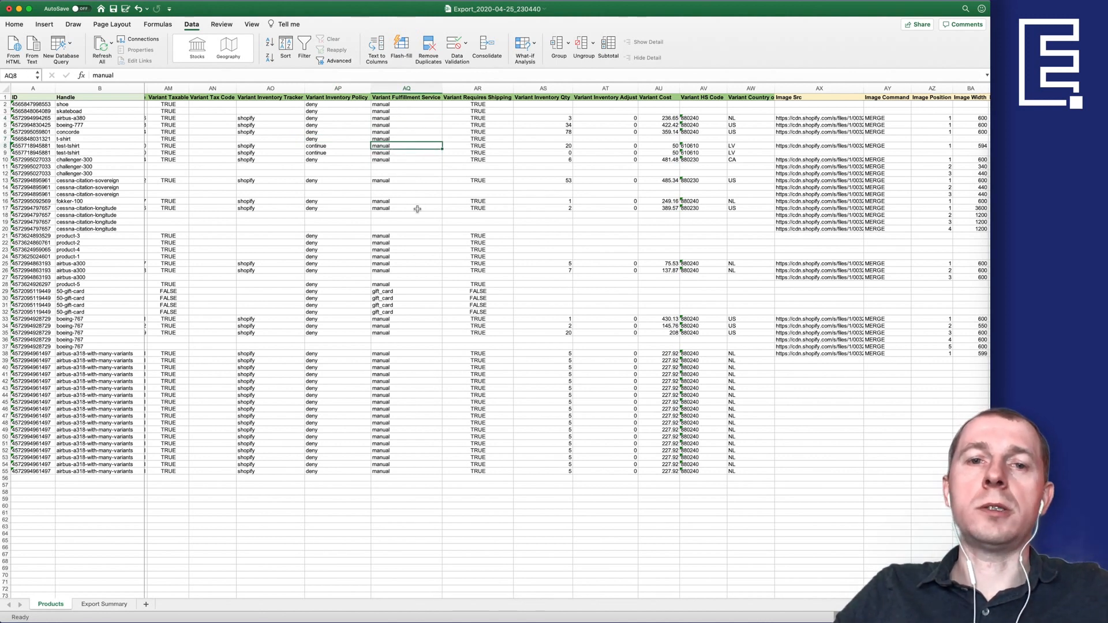
pyautogui.click(400, 257)
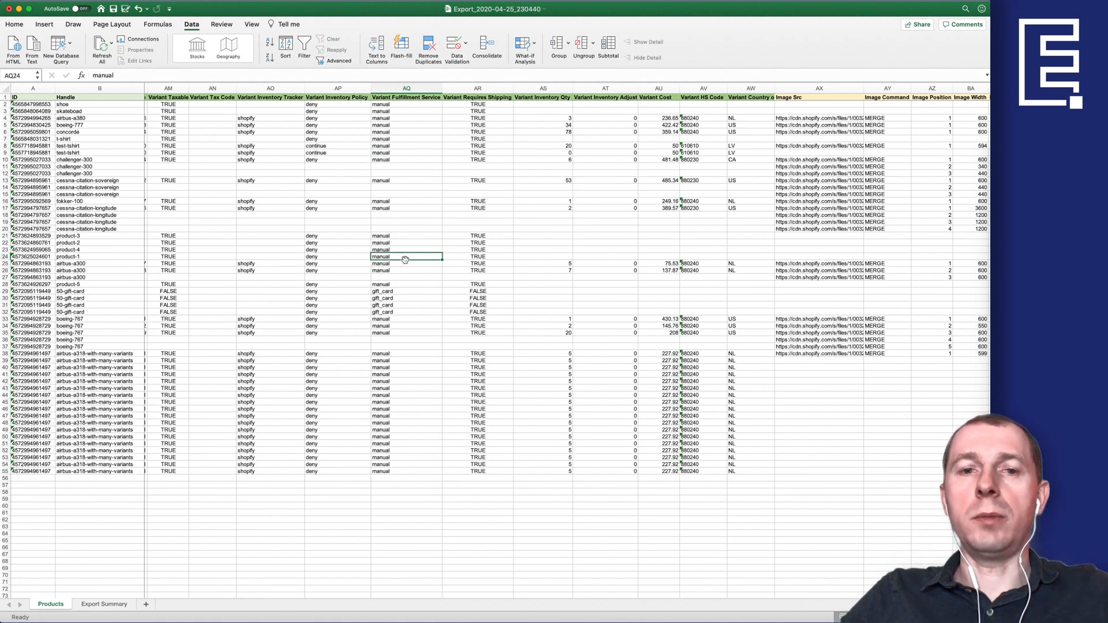
# Review the Variant Requires Shipping and Variant Inventory Qty columns, including the boeing-777 quantity.
pyautogui.moveTo(478, 97); pyautogui.dragTo(478, 222)
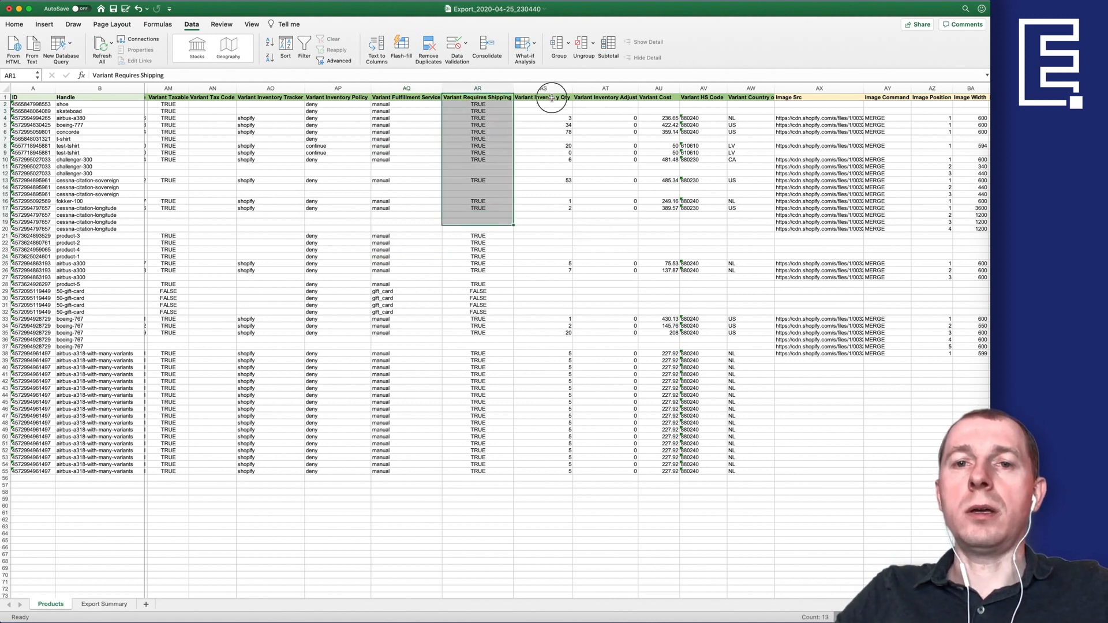
pyautogui.moveTo(553, 98); pyautogui.dragTo(555, 197)
pyautogui.hscroll(5, 529, 197)
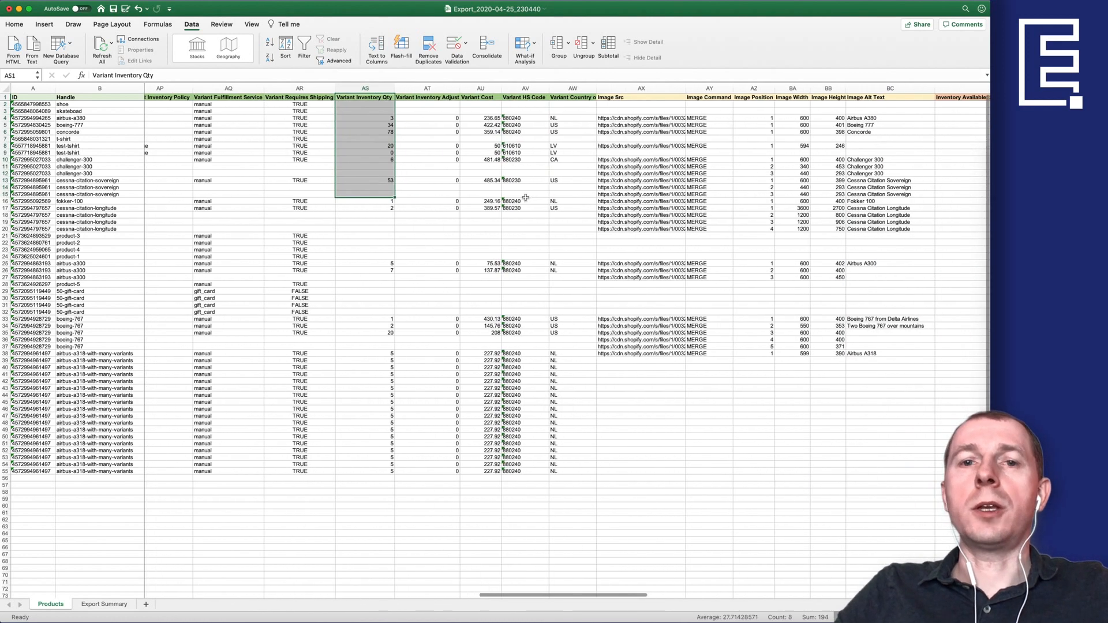
pyautogui.hscroll(2, 529, 197)
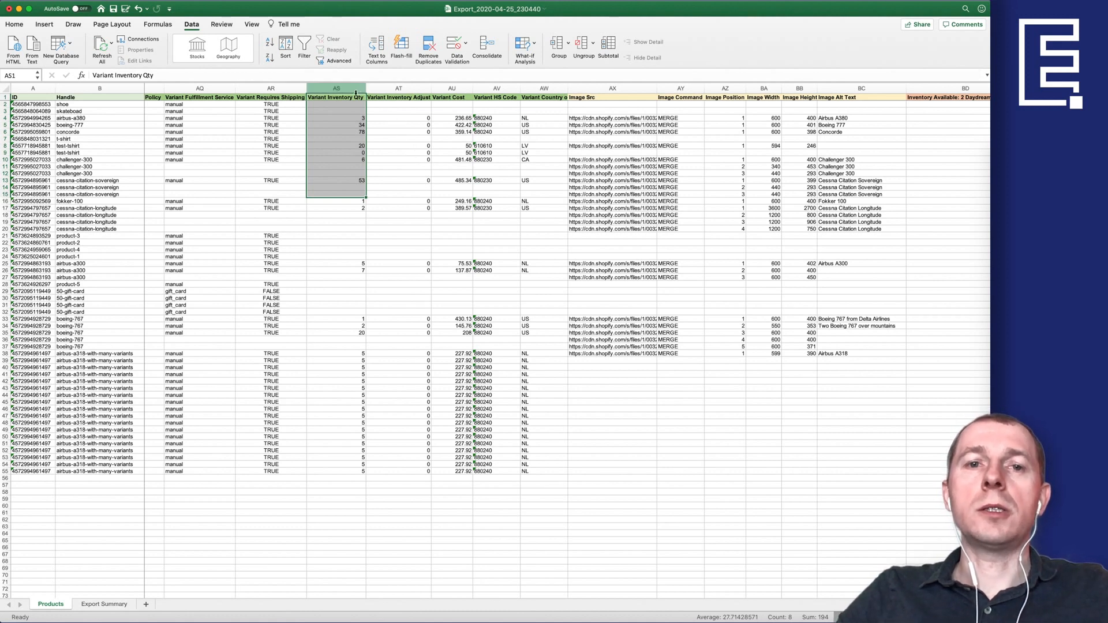
pyautogui.click(343, 88)
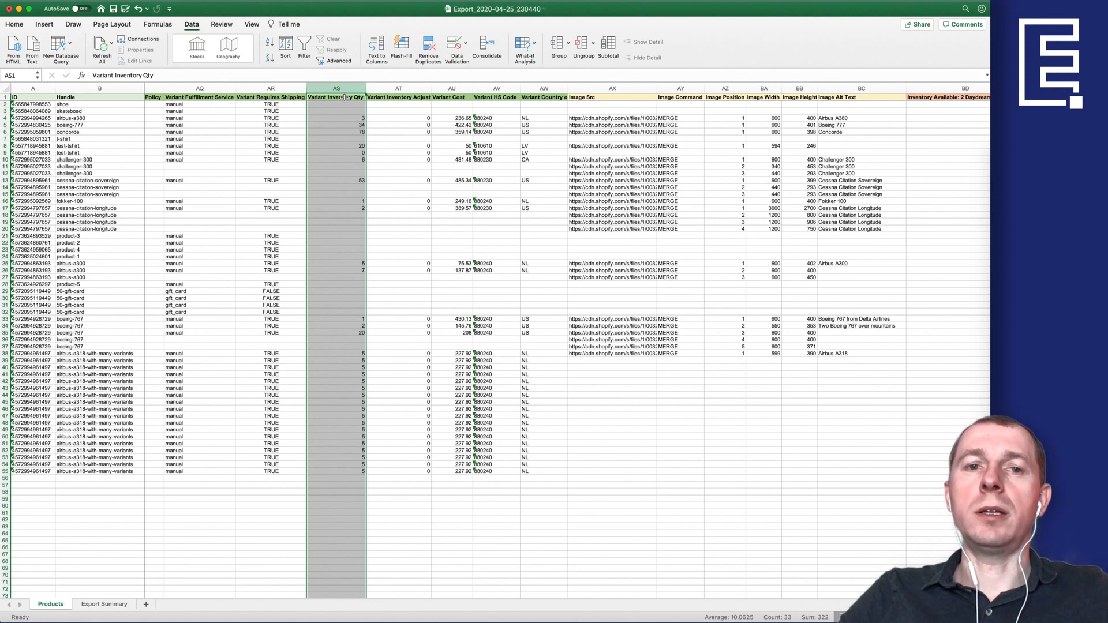
pyautogui.click(352, 125)
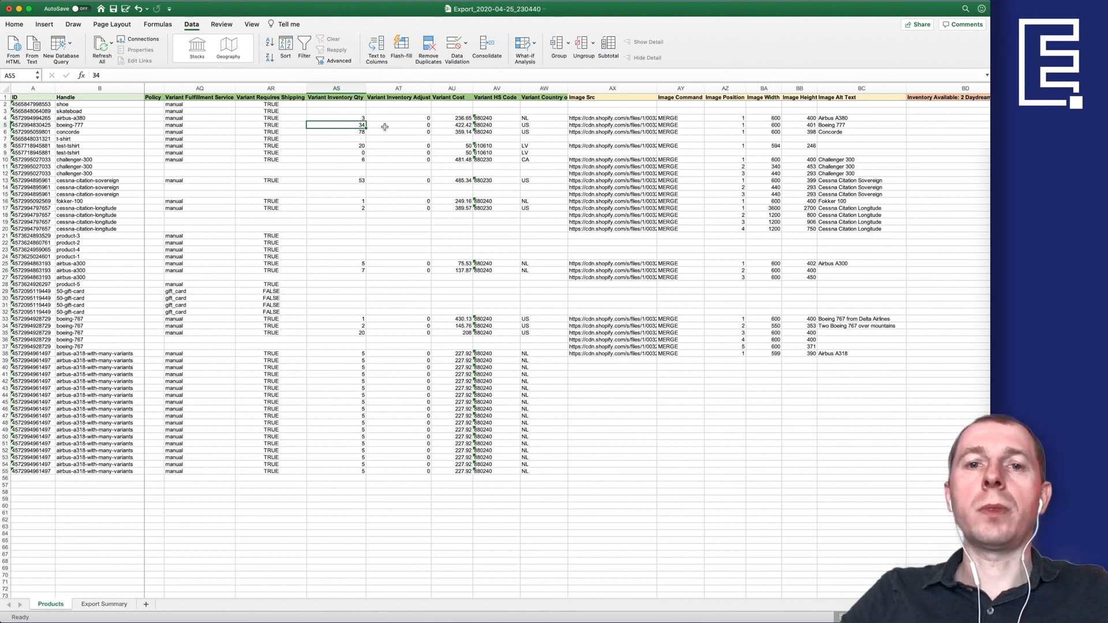
# Widen the first Inventory Available location column and select its header cell to read the location name.
pyautogui.hscroll(10, 385, 127)
pyautogui.hscroll(4, 419, 129)
pyautogui.click(374, 88)
pyautogui.moveTo(374, 87); pyautogui.dragTo(407, 90)
pyautogui.click(385, 109)
pyautogui.click(375, 99)
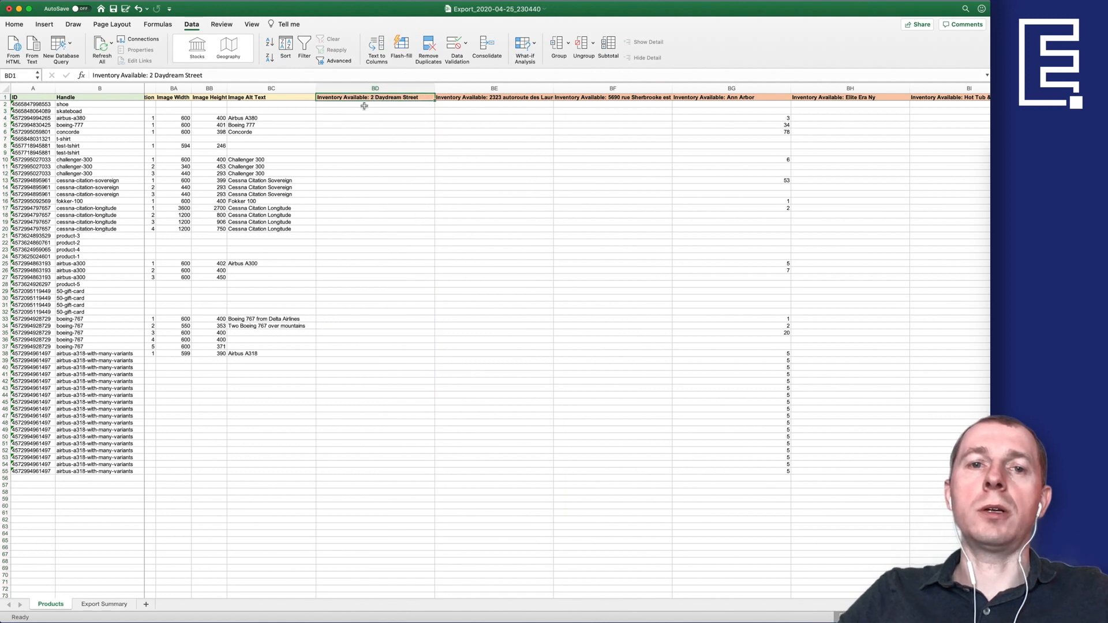
# Inspect the Inventory Available columns for 2 Daydream Street and Ann Arbor, including the Ann Arbor quantity for challenger-300.
pyautogui.moveTo(387, 97); pyautogui.dragTo(389, 195)
pyautogui.click(398, 125)
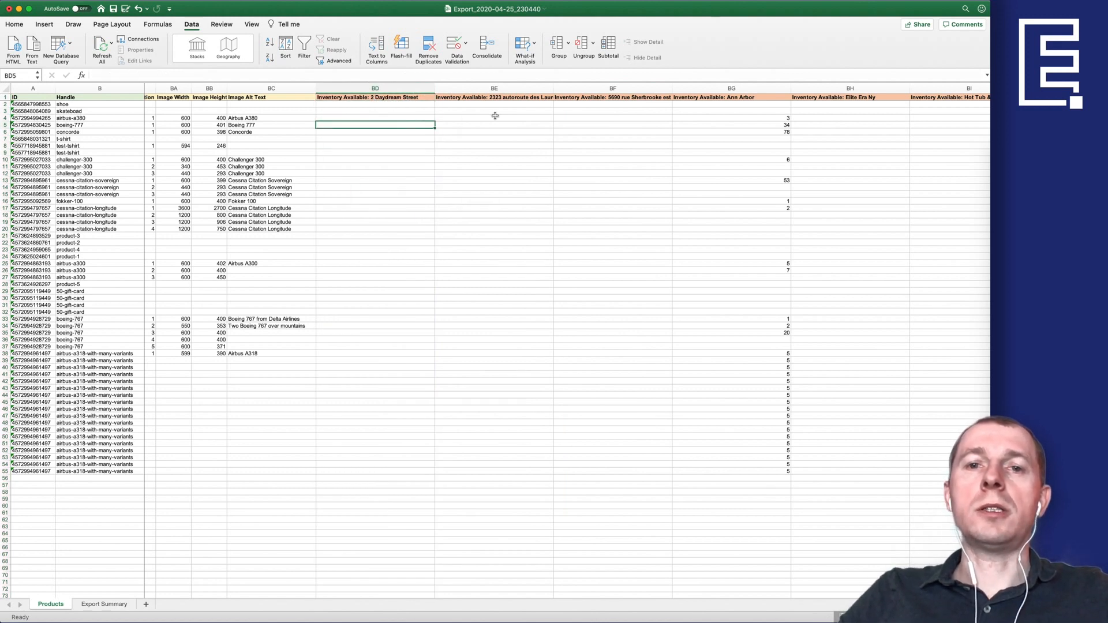
pyautogui.hscroll(2, 493, 115)
pyautogui.click(597, 88)
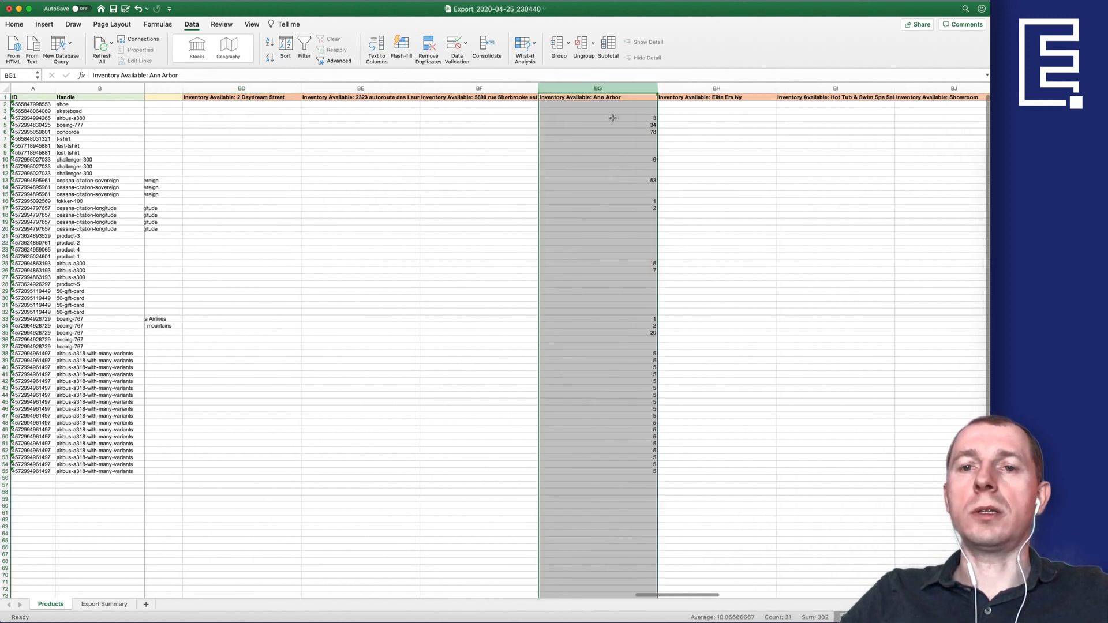
pyautogui.hscroll(3, 577, 127)
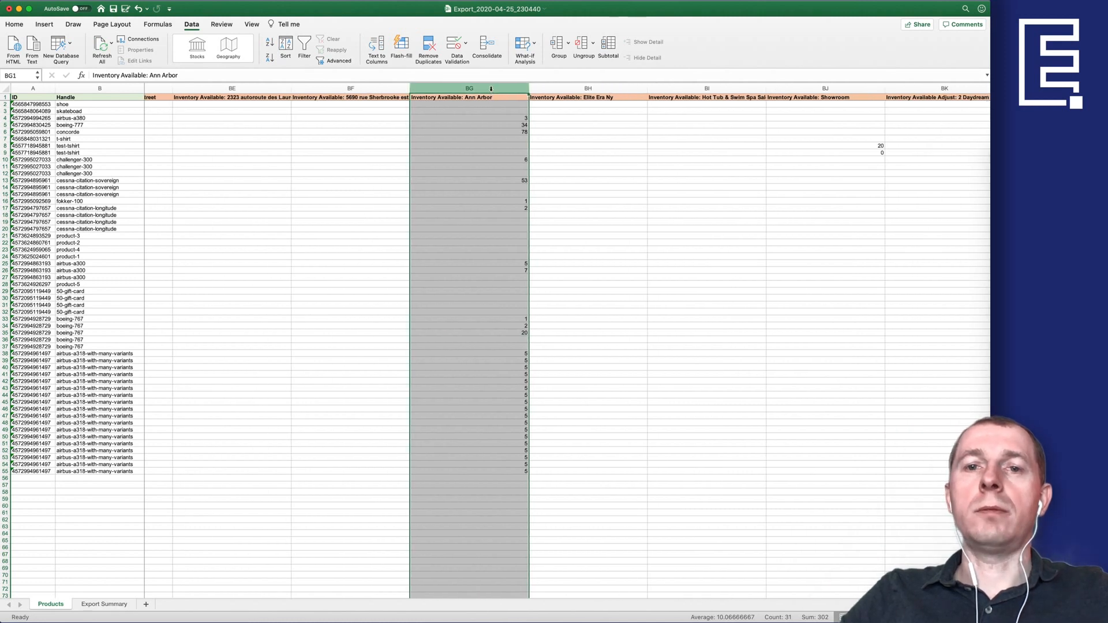
pyautogui.click(489, 160)
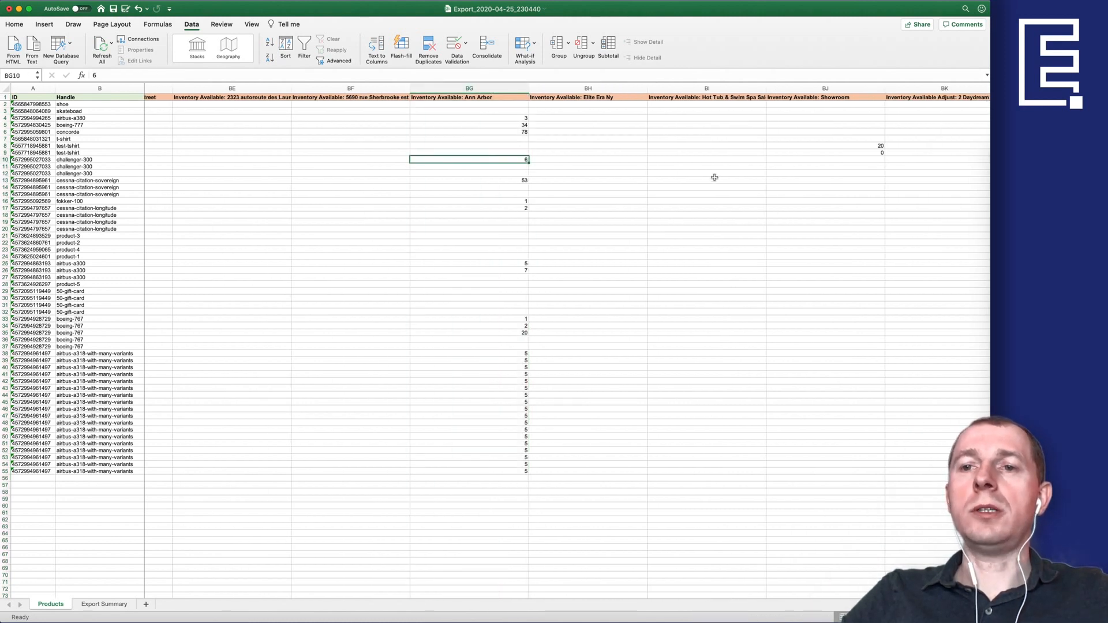
# Inspect the Inventory Available: Showroom column and look over the Inventory Available Adjust columns that follow it.
pyautogui.click(817, 88)
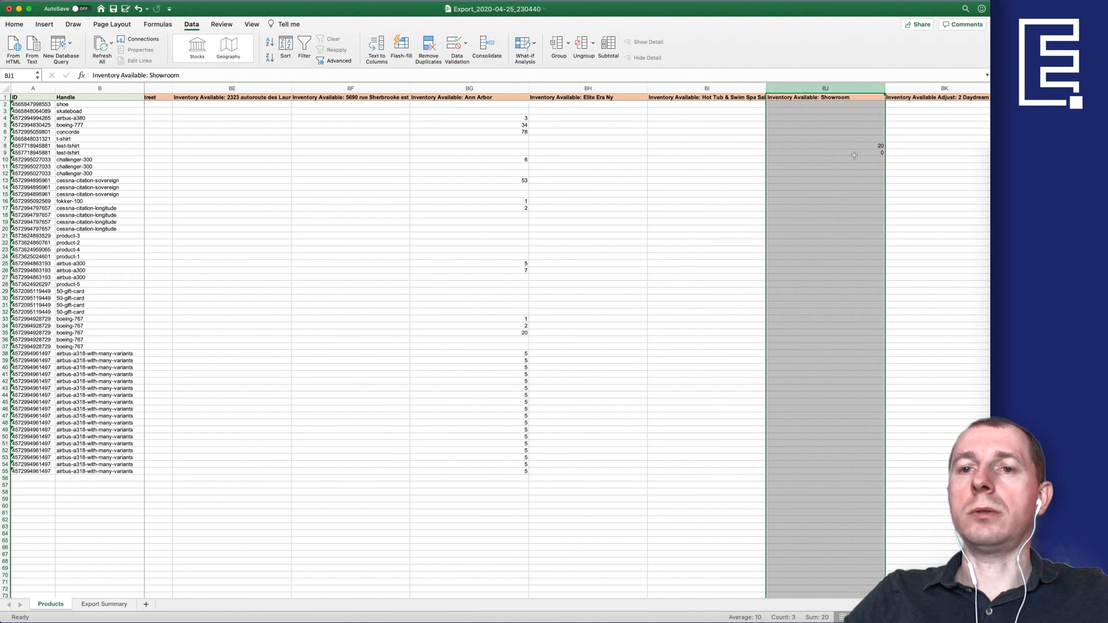
pyautogui.hscroll(10, 854, 155)
pyautogui.hscroll(2, 774, 190)
pyautogui.hscroll(5, 710, 240)
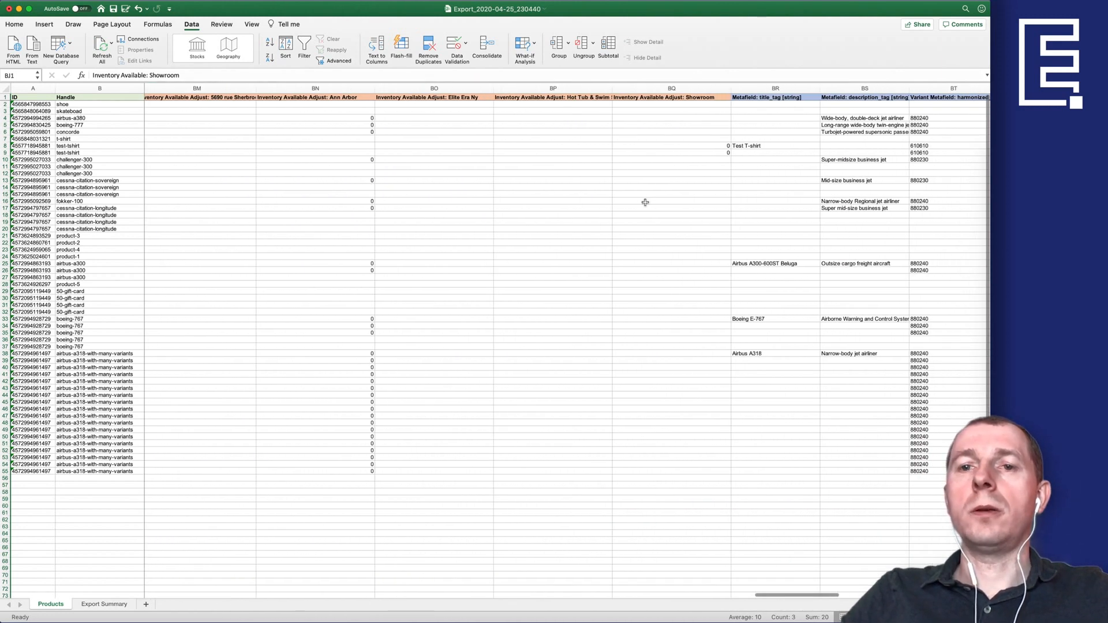
pyautogui.hscroll(-10, 640, 202)
pyautogui.hscroll(-3, 637, 211)
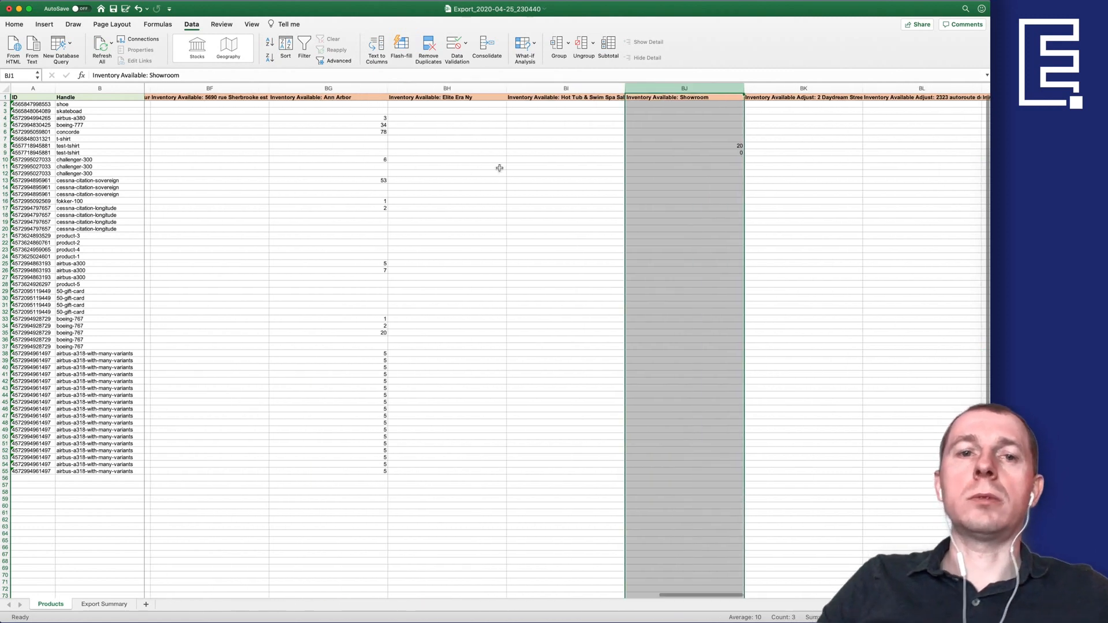
# Check the Inventory Available: Ann Arbor quantity in the airbus-a380 row.
pyautogui.hscroll(-5, 500, 168)
pyautogui.click(672, 145)
pyautogui.click(670, 118)
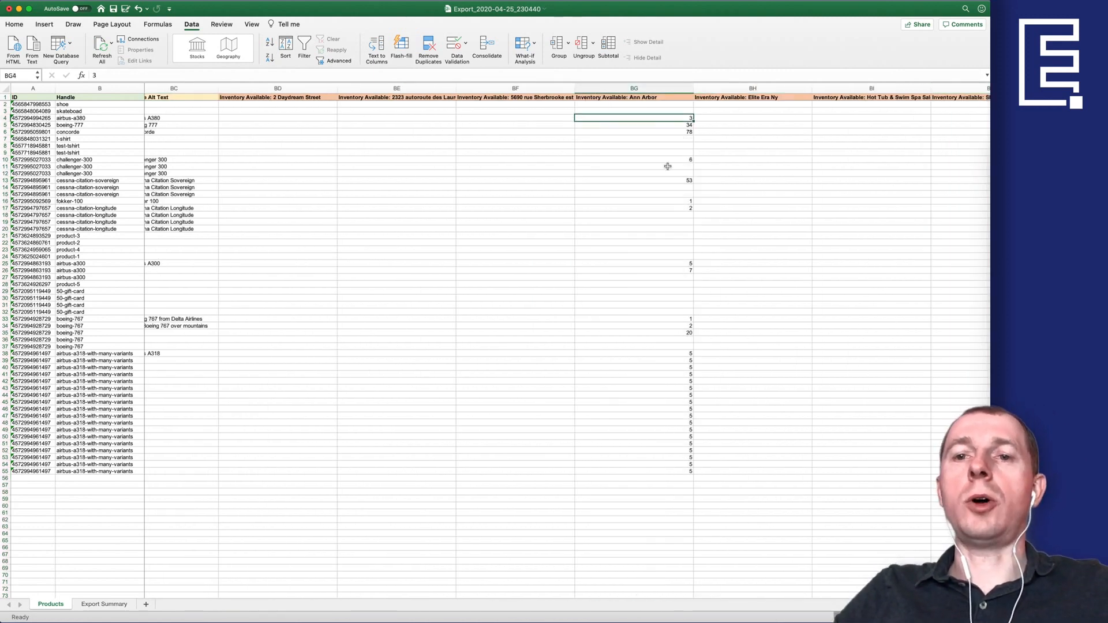
pyautogui.hscroll(-1, 643, 150)
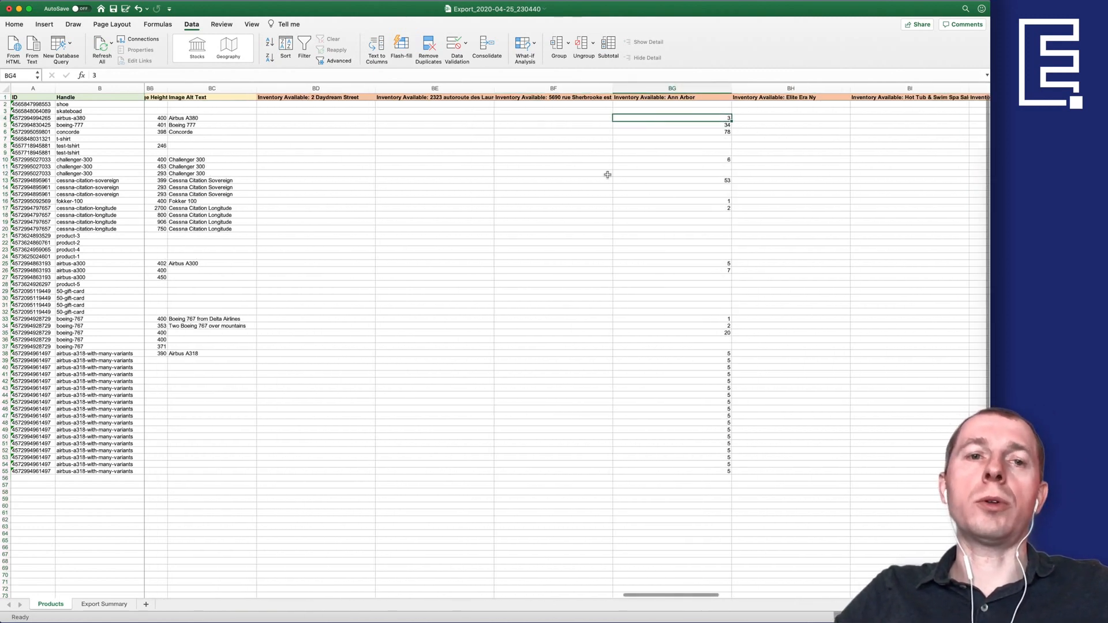
# Inspect the Variant Inventory Adjust column and its value in the airbus-a380 row.
pyautogui.hscroll(-5, 622, 176)
pyautogui.hscroll(-5, 622, 176)
pyautogui.click(509, 87)
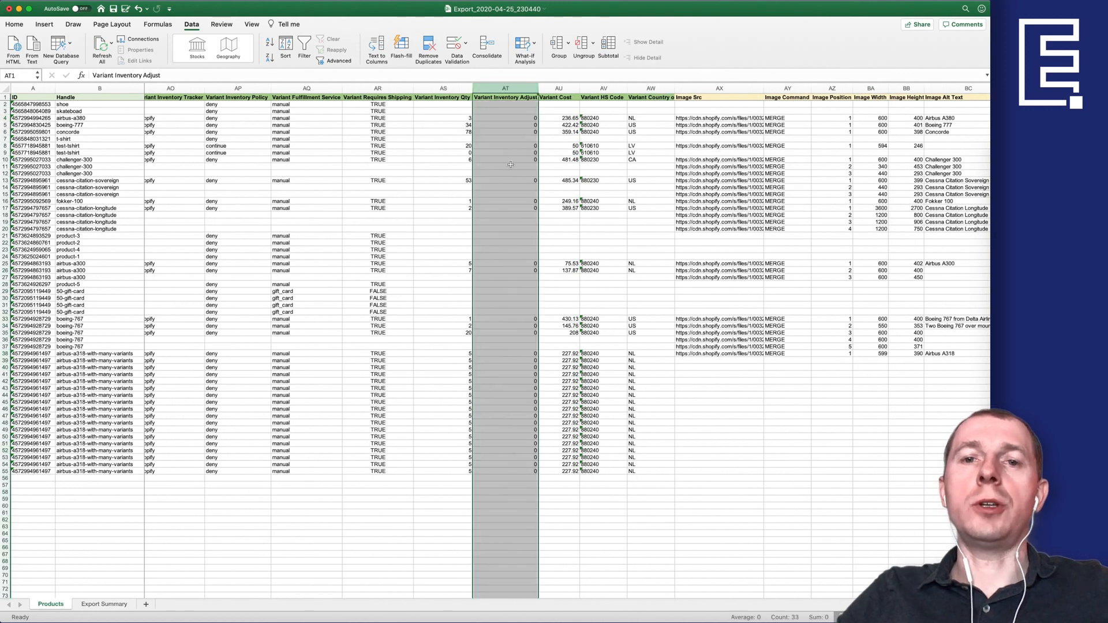
pyautogui.click(514, 117)
pyautogui.hscroll(3, 438, 116)
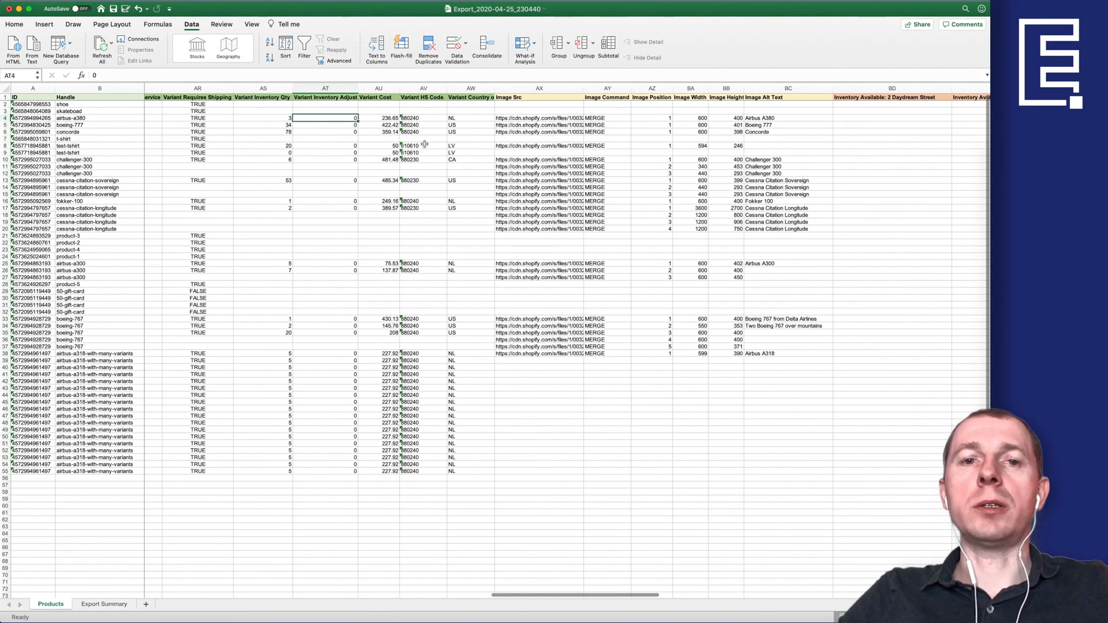
# Review the Variant Cost and Variant HS Code columns and fit the Variant Country of Origin column's width.
pyautogui.click(368, 87)
pyautogui.click(407, 88)
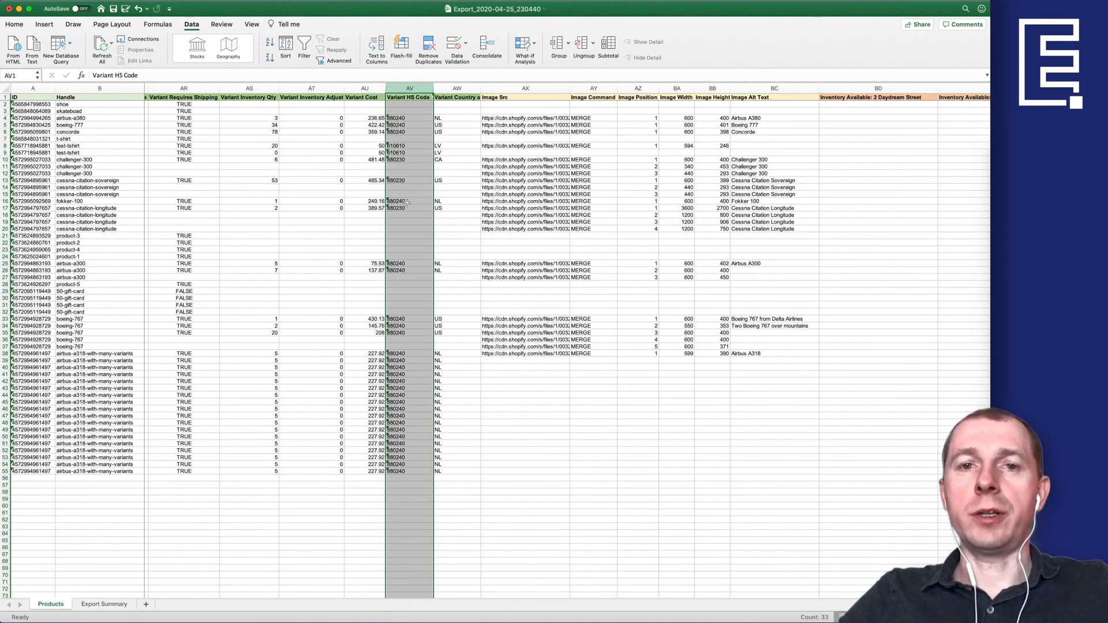
pyautogui.click(459, 89)
pyautogui.doubleClick(481, 88)
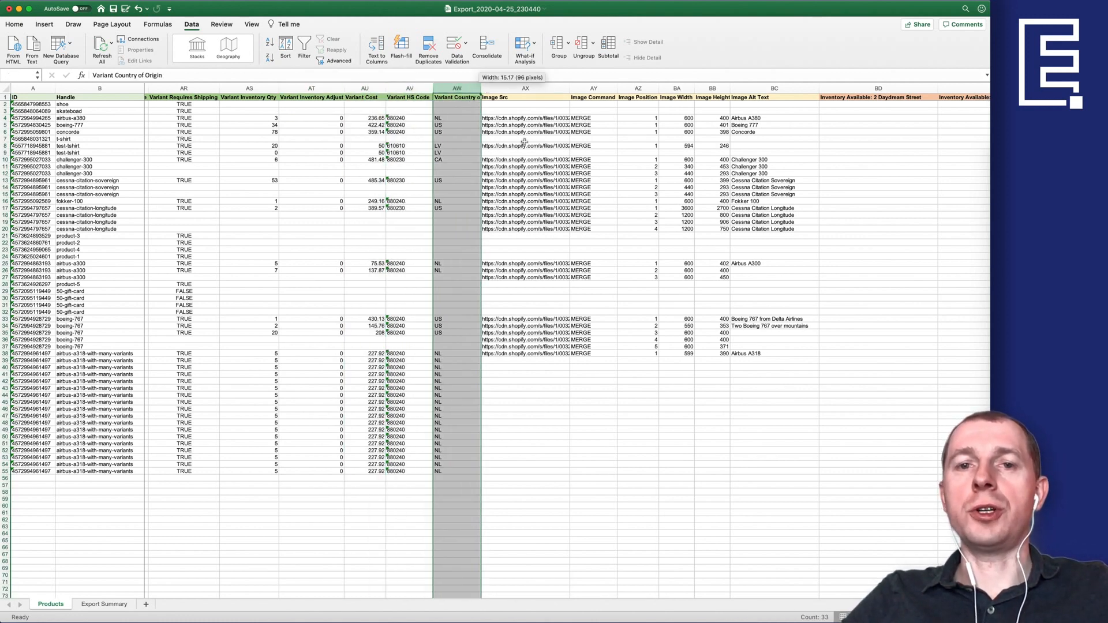
# Check the boeing-777 image link and widen the Image Src column to show more of the image URLs.
pyautogui.click(565, 104)
pyautogui.hscroll(3, 501, 130)
pyautogui.click(466, 126)
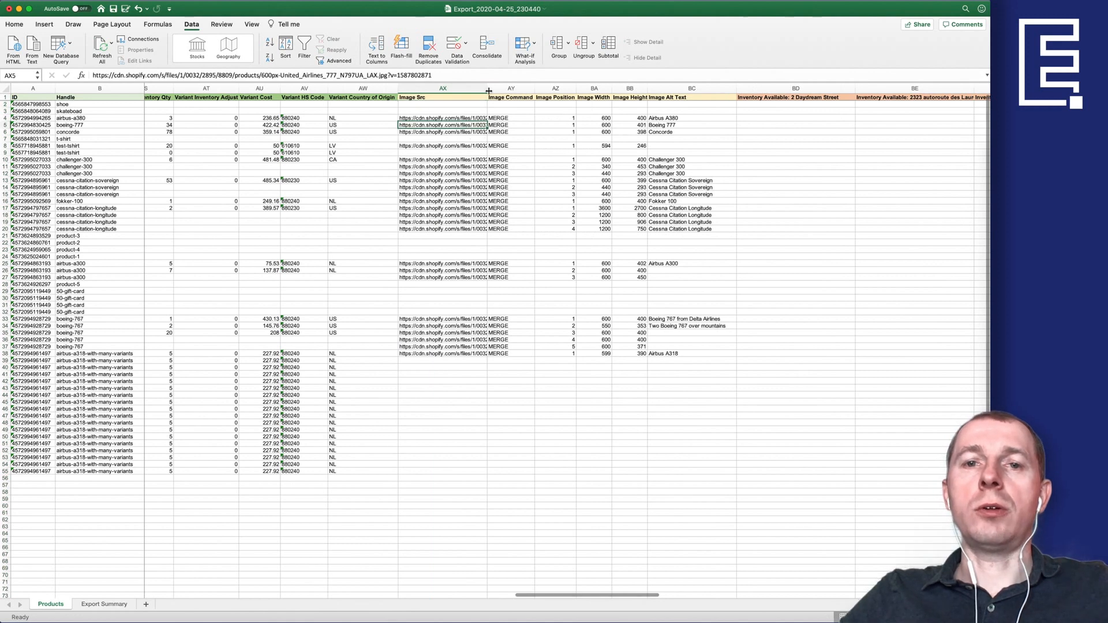
pyautogui.moveTo(488, 91); pyautogui.dragTo(667, 87)
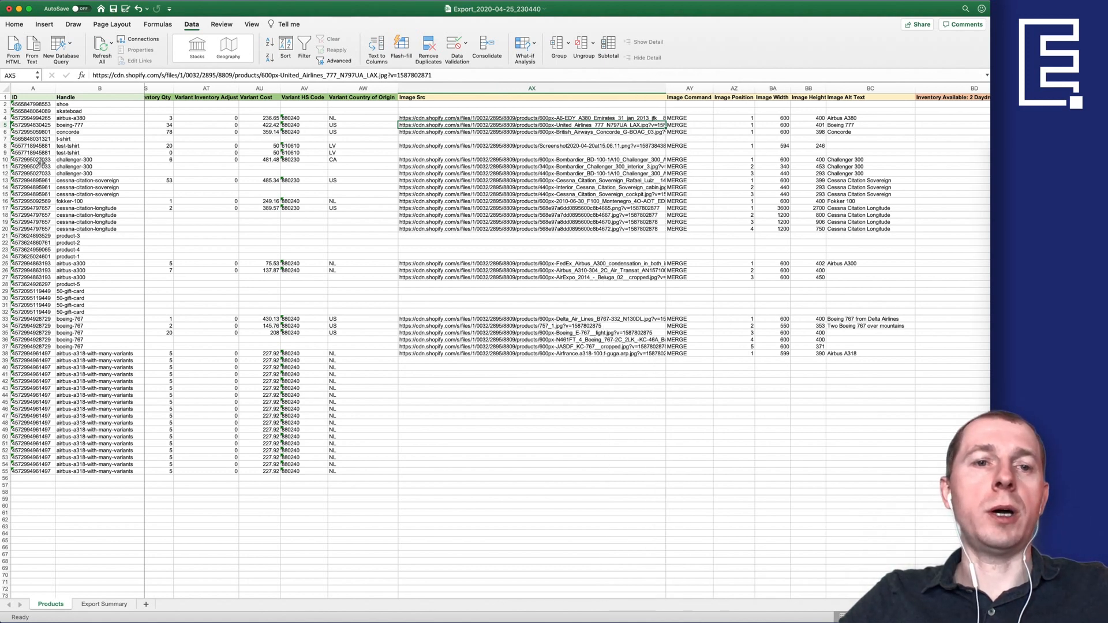
# Highlight the three airbus-a300 rows and compare which of them hold variant data and which hold image data.
pyautogui.moveTo(7, 264); pyautogui.dragTo(7, 278)
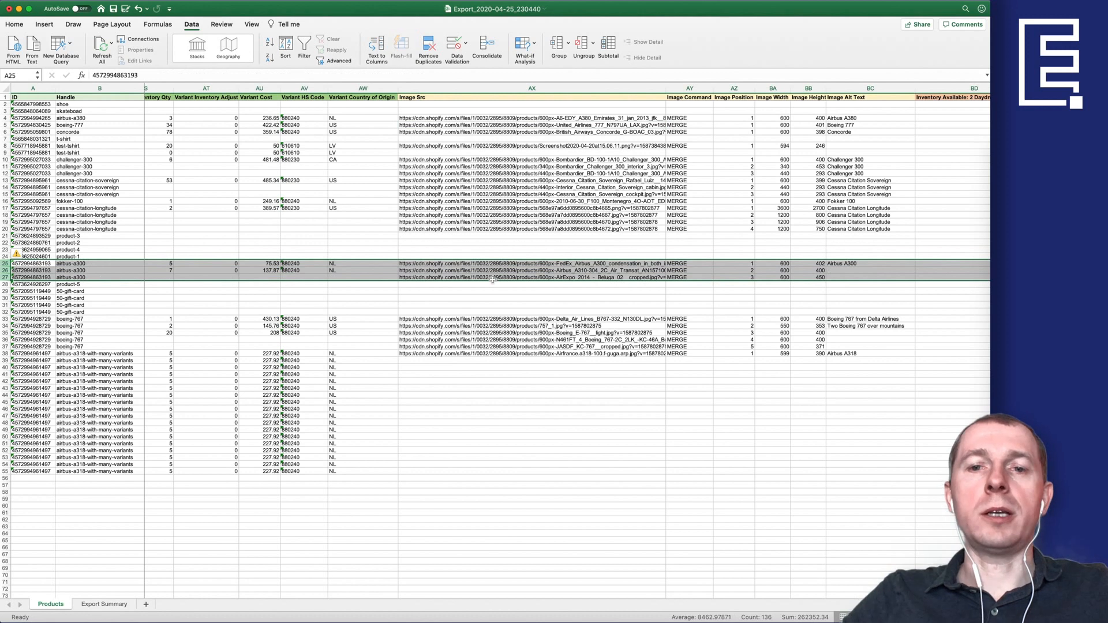
pyautogui.hscroll(-2, 222, 265)
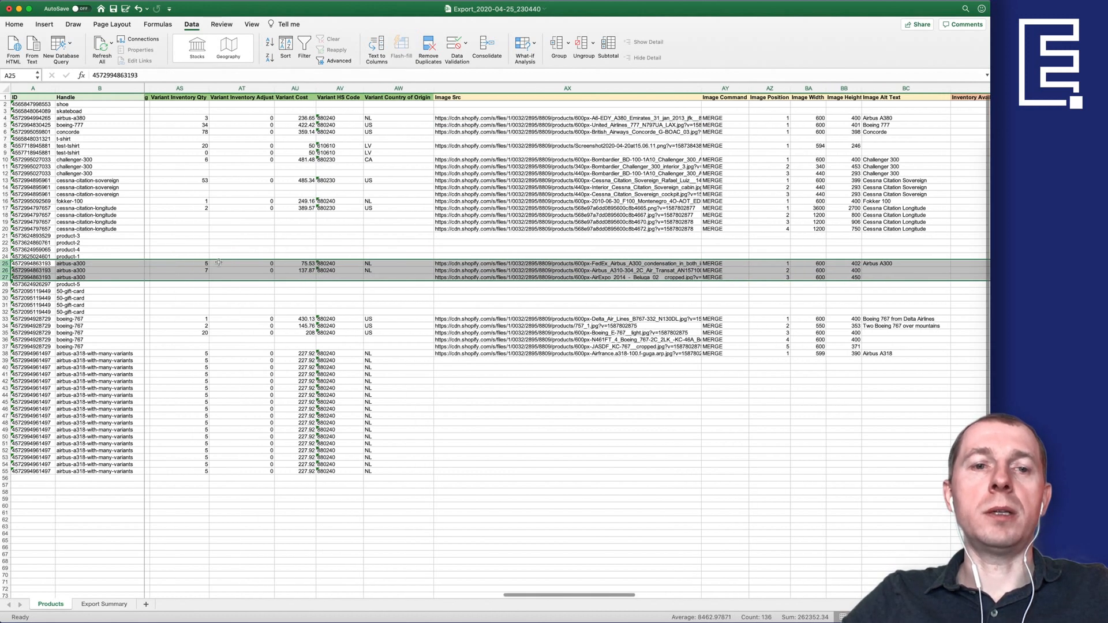
pyautogui.hscroll(-10, 289, 269)
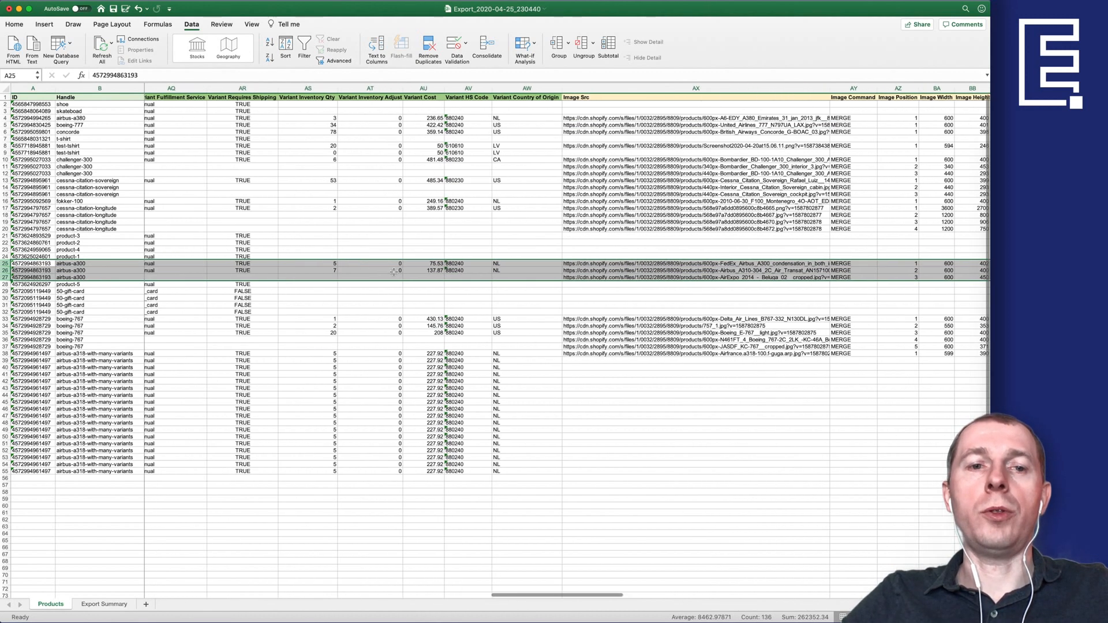
pyautogui.hscroll(-6, 187, 267)
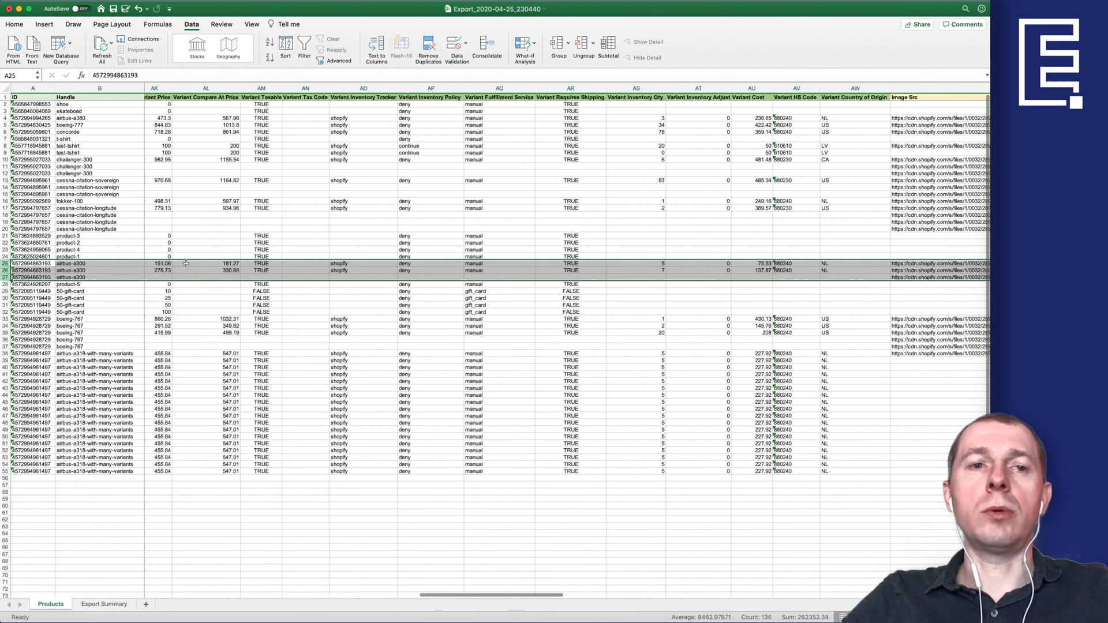
pyautogui.hscroll(-8, 204, 265)
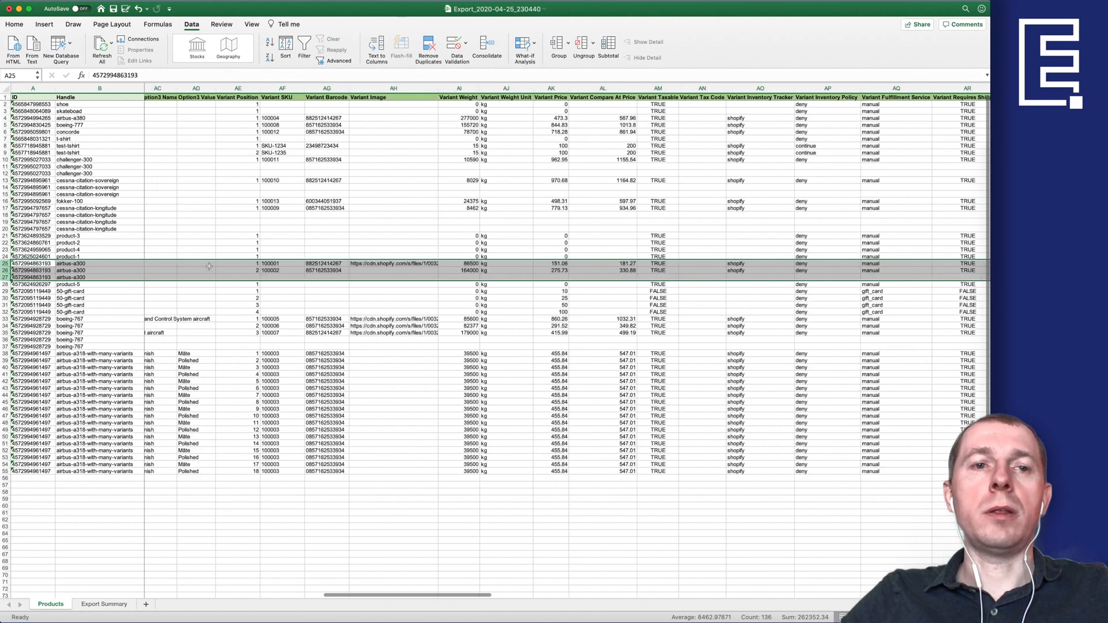
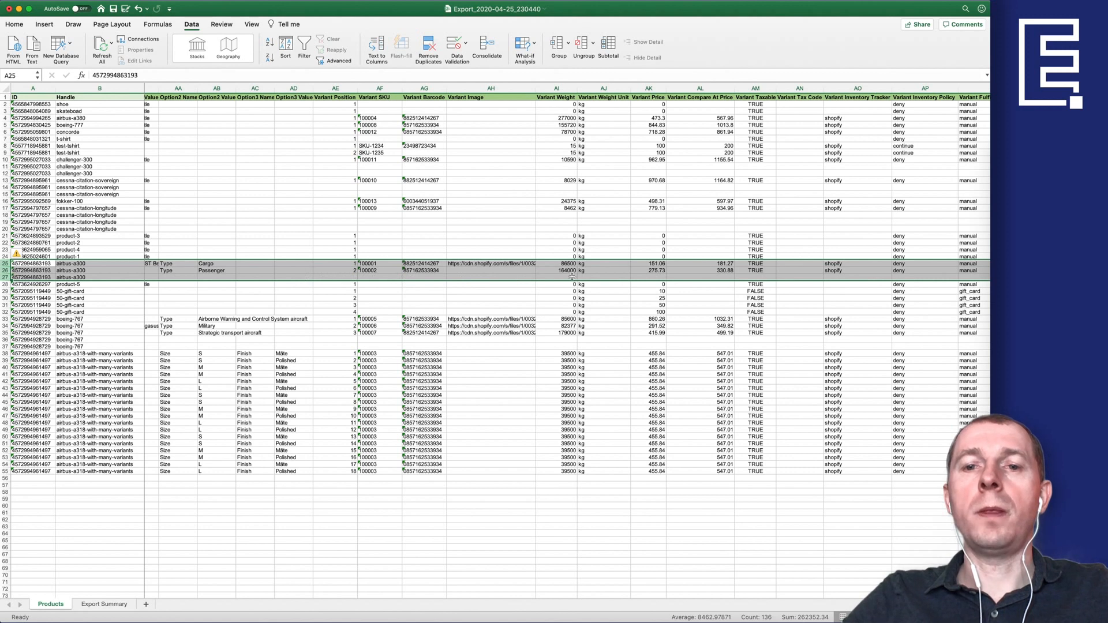
pyautogui.hscroll(20, 572, 277)
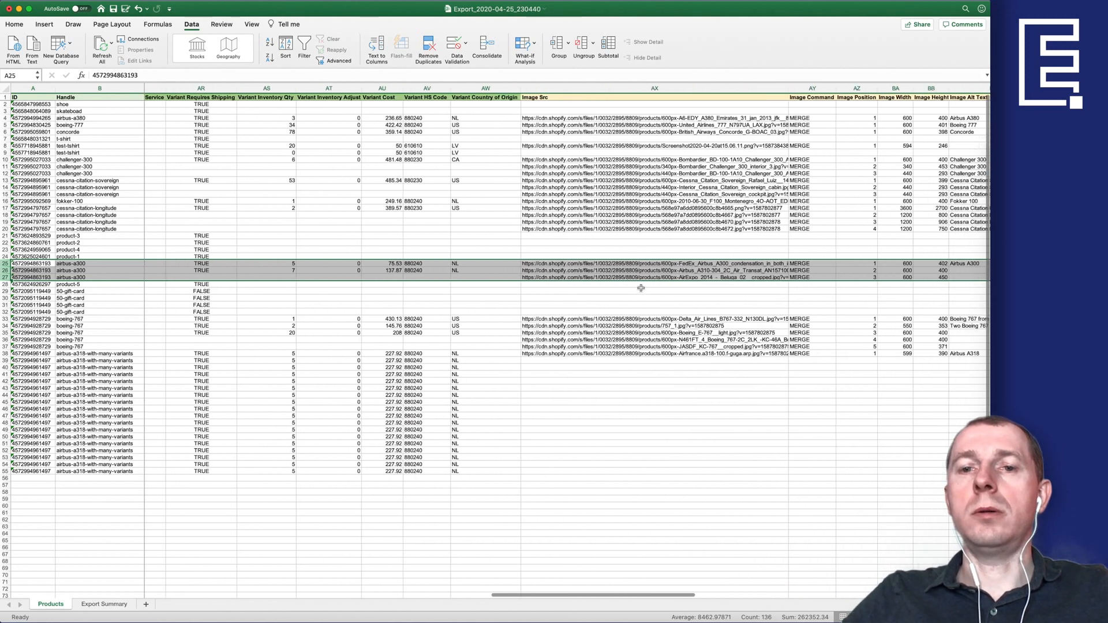
pyautogui.hscroll(2, 639, 289)
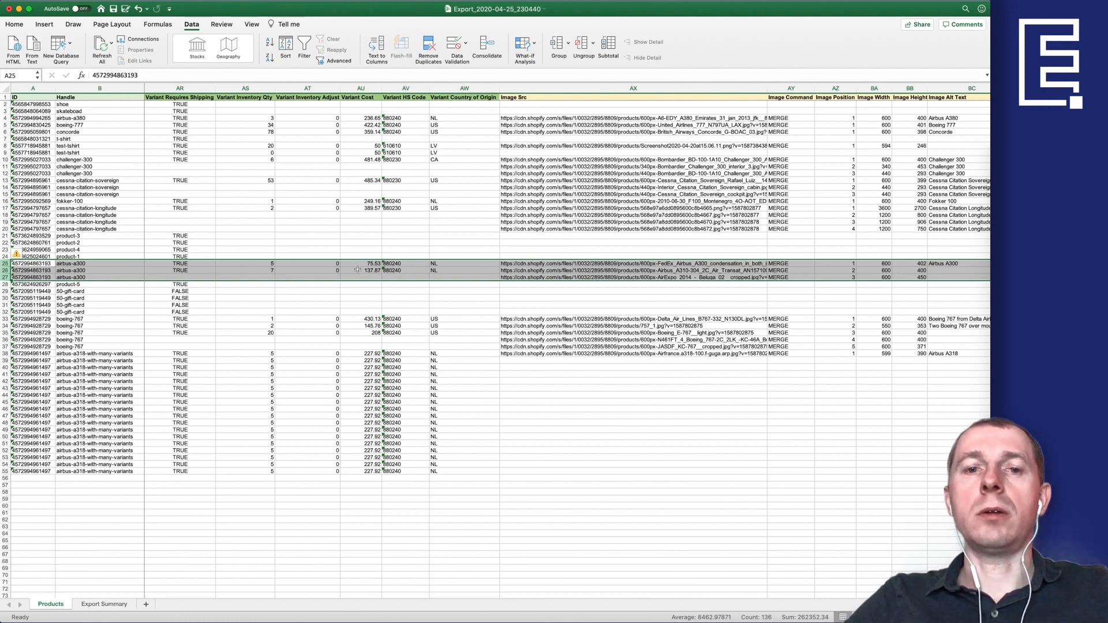
pyautogui.hscroll(-10, 365, 273)
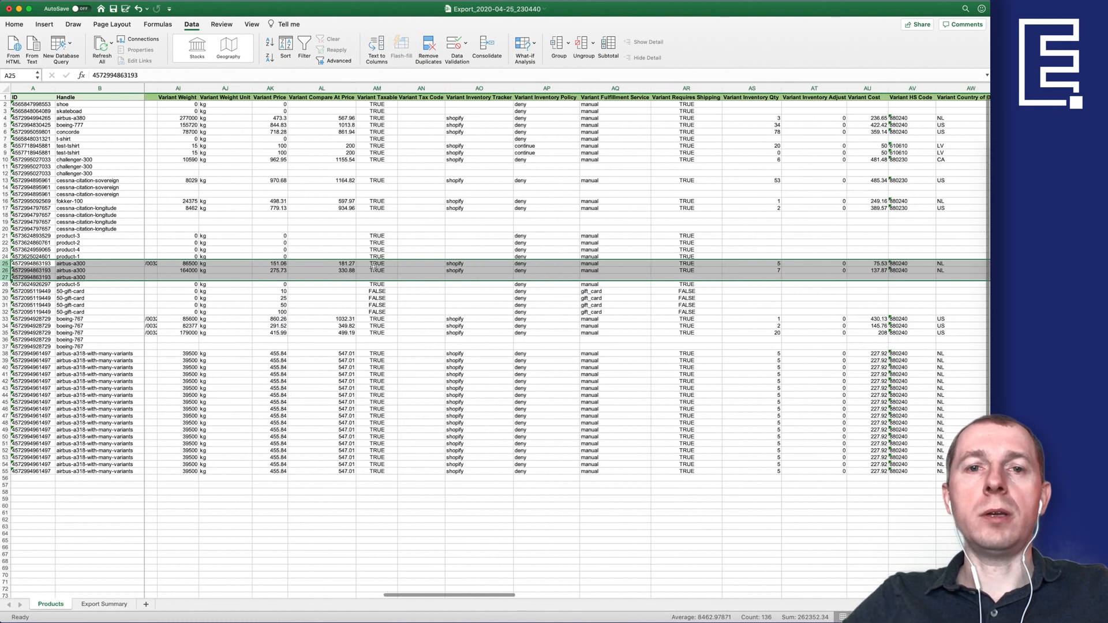
pyautogui.hscroll(5, 531, 275)
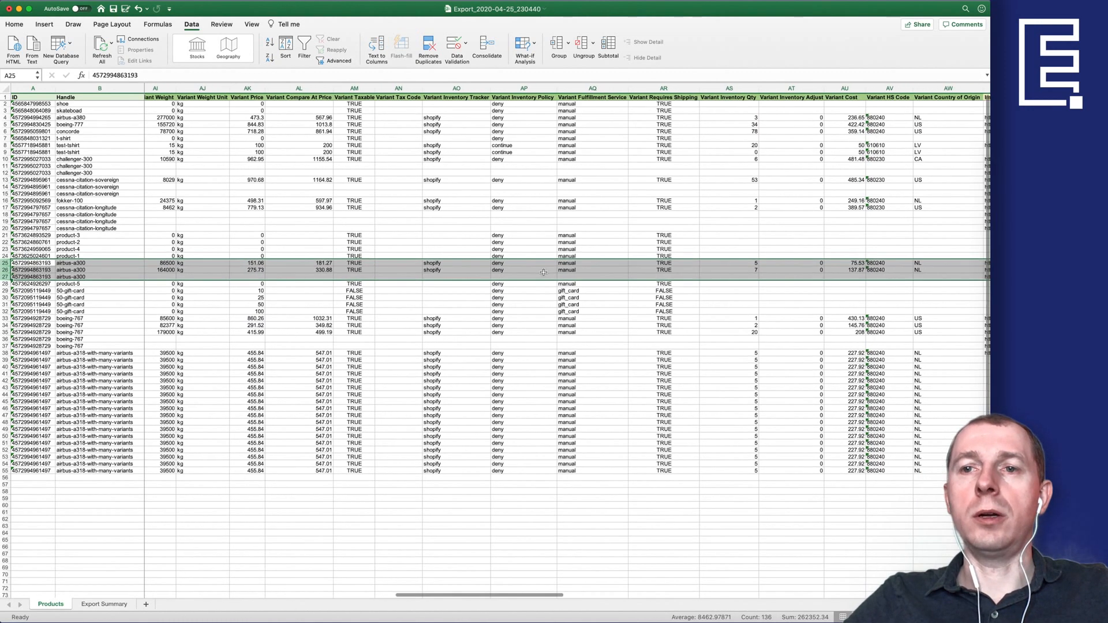
# Compare the Variant Image cells in the three airbus-a300 rows and read the first variant's image link.
pyautogui.hscroll(-7, 346, 265)
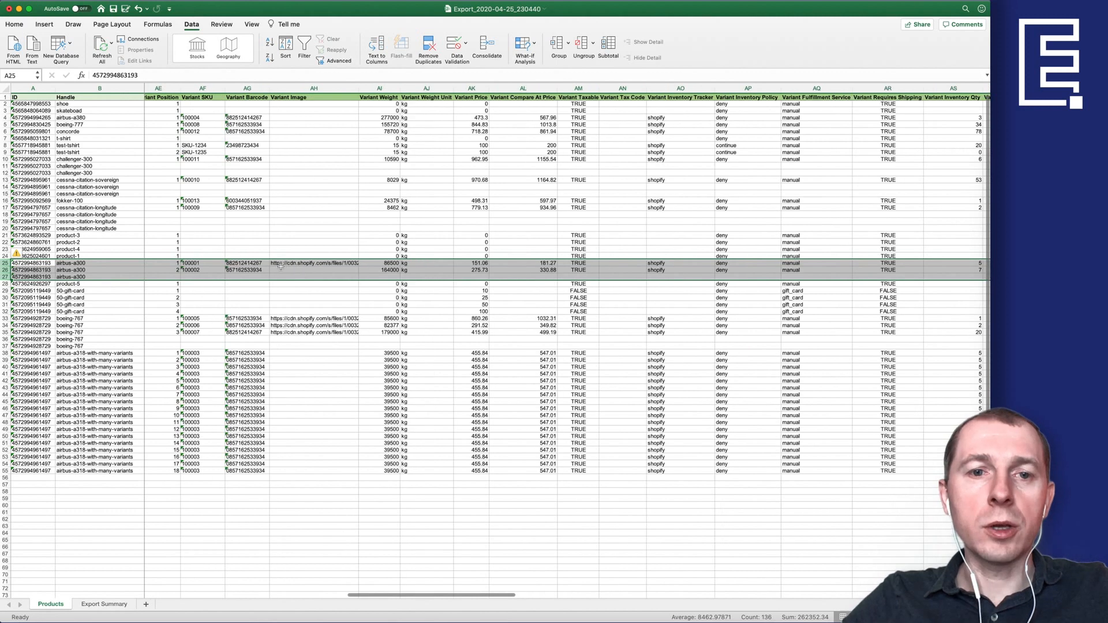
pyautogui.click(312, 263)
pyautogui.click(288, 271)
pyautogui.click(288, 263)
pyautogui.click(288, 270)
pyautogui.click(290, 279)
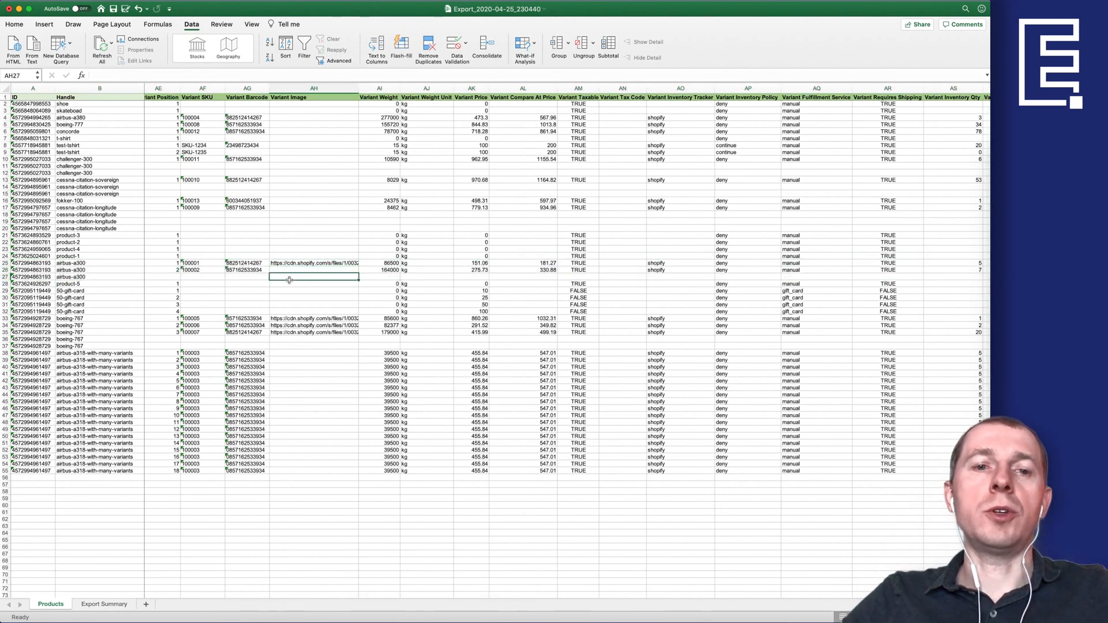
pyautogui.click(289, 264)
# Highlight the Image Src links in the three airbus-a300 rows to examine the product's images.
pyautogui.hscroll(8, 548, 267)
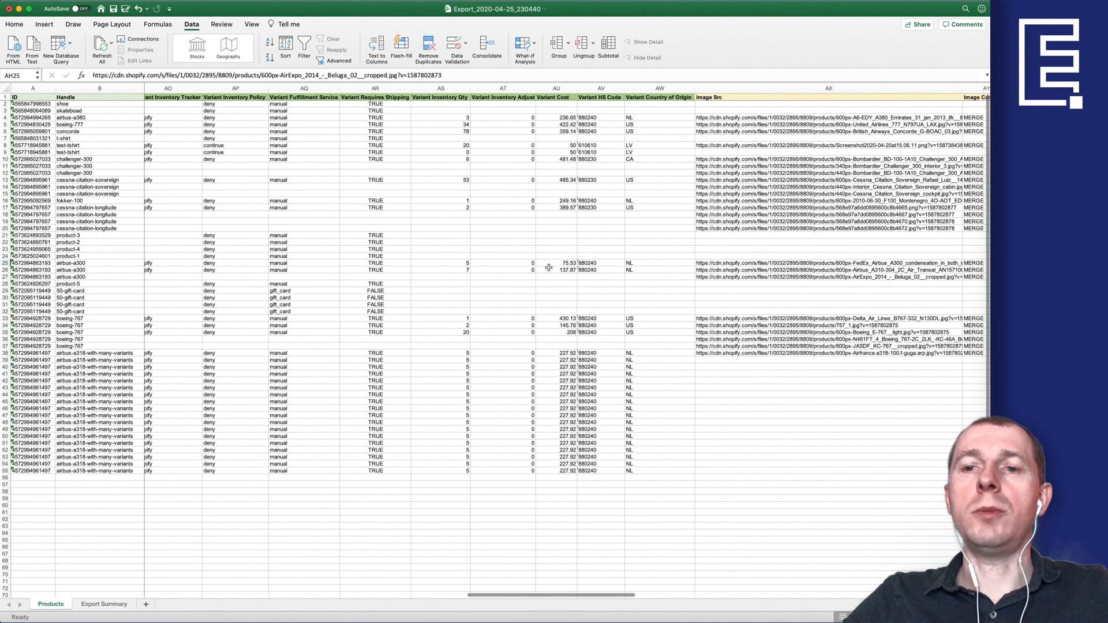
pyautogui.hscroll(8, 548, 267)
pyautogui.hscroll(-1, 396, 263)
pyautogui.moveTo(363, 264)
pyautogui.mouseDown()
pyautogui.moveTo(348, 280)
pyautogui.moveTo(349, 265)
pyautogui.moveTo(348, 277)
pyautogui.mouseUp()
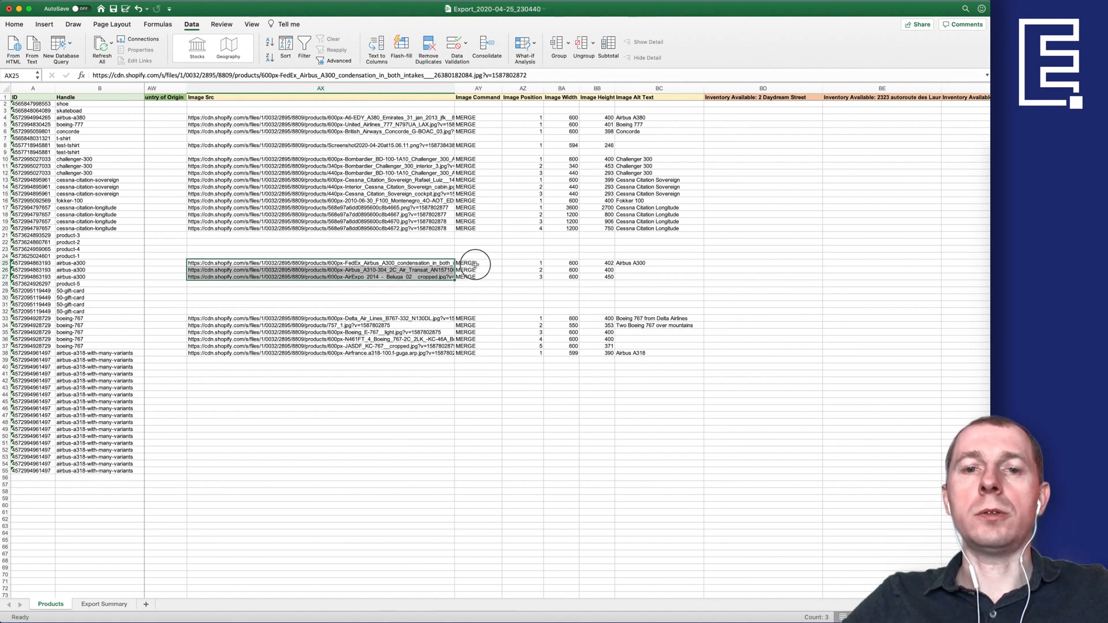
# Examine the Image Command and Image Position values across the three airbus-a300 rows.
pyautogui.moveTo(479, 264); pyautogui.dragTo(475, 278)
pyautogui.hscroll(5, 483, 262)
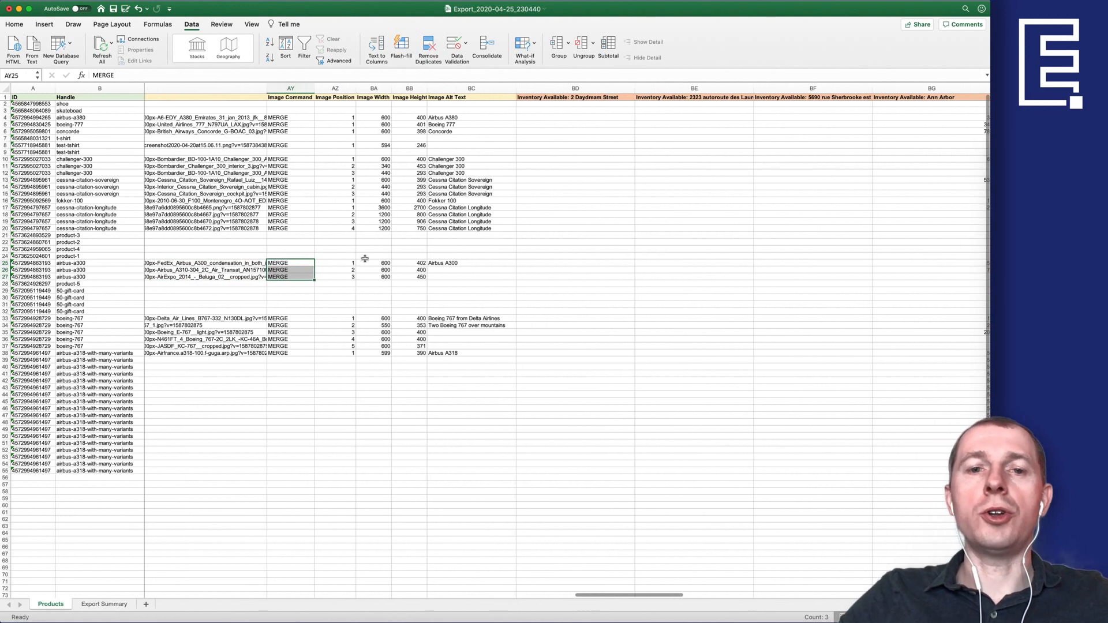
pyautogui.moveTo(368, 264); pyautogui.dragTo(369, 278)
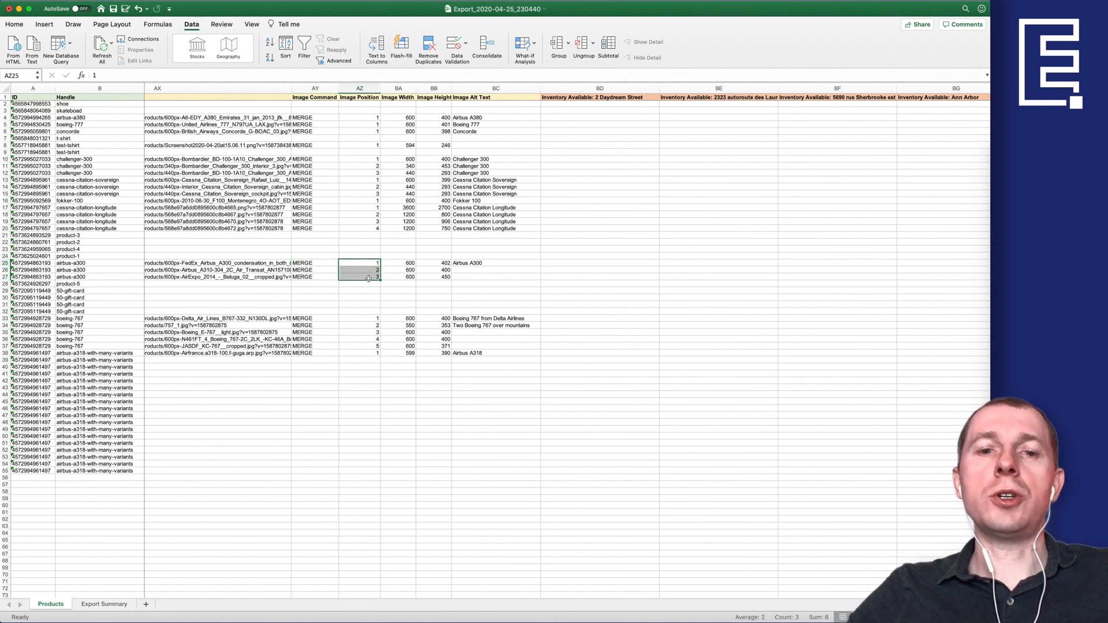
# Examine the Image Width and Image Height values of the airbus-a300 rows and the first image's alt text.
pyautogui.click(402, 267)
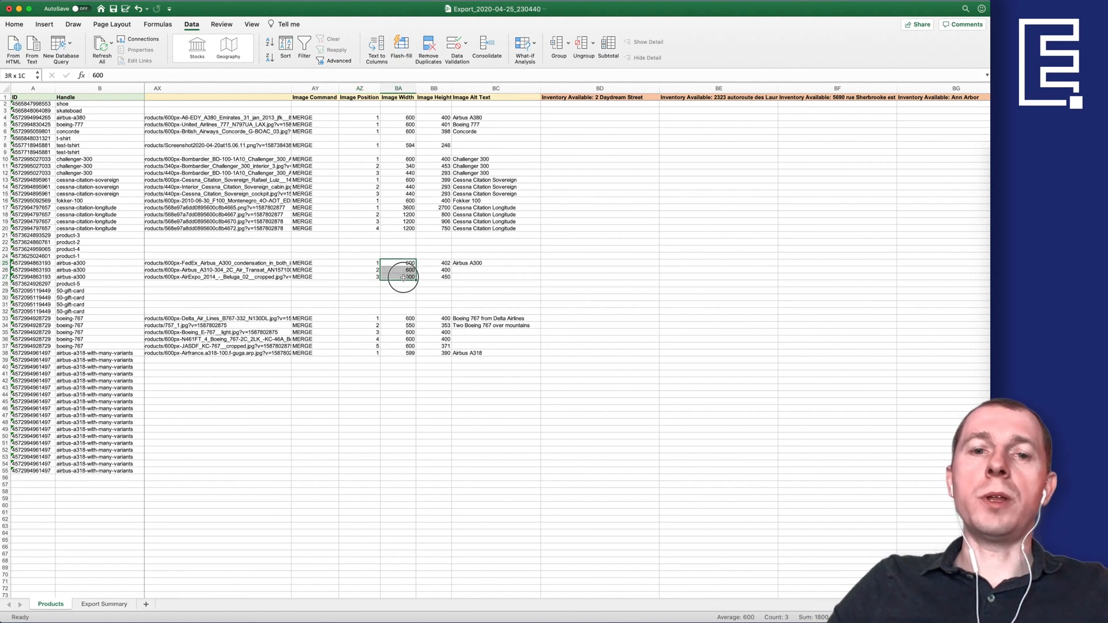
pyautogui.moveTo(402, 267); pyautogui.dragTo(434, 278)
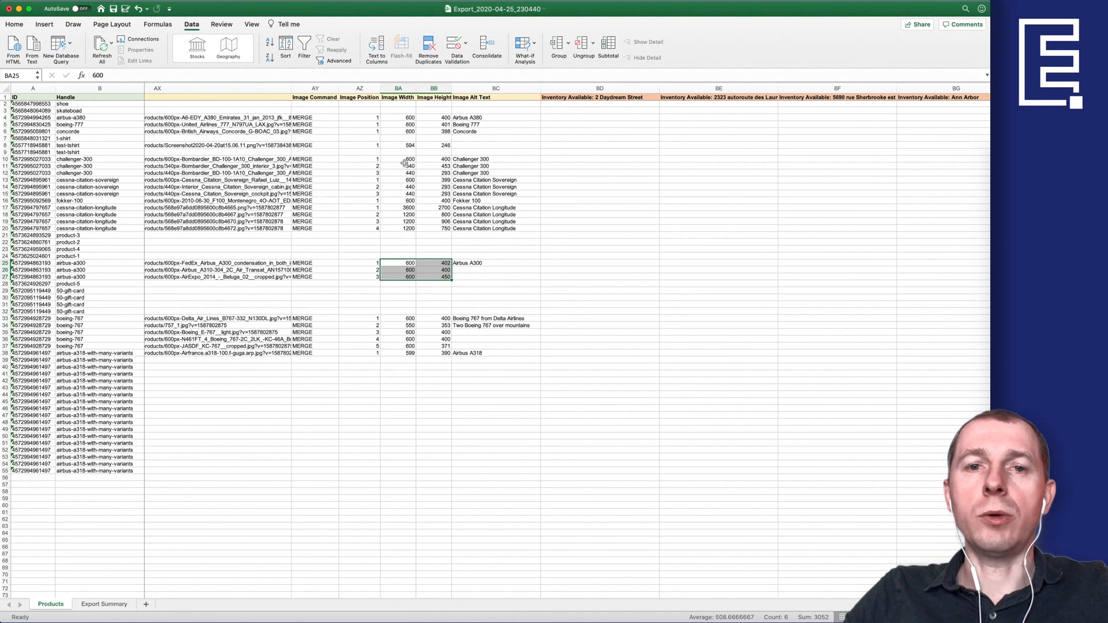
pyautogui.click(478, 264)
pyautogui.moveTo(472, 264); pyautogui.dragTo(273, 265)
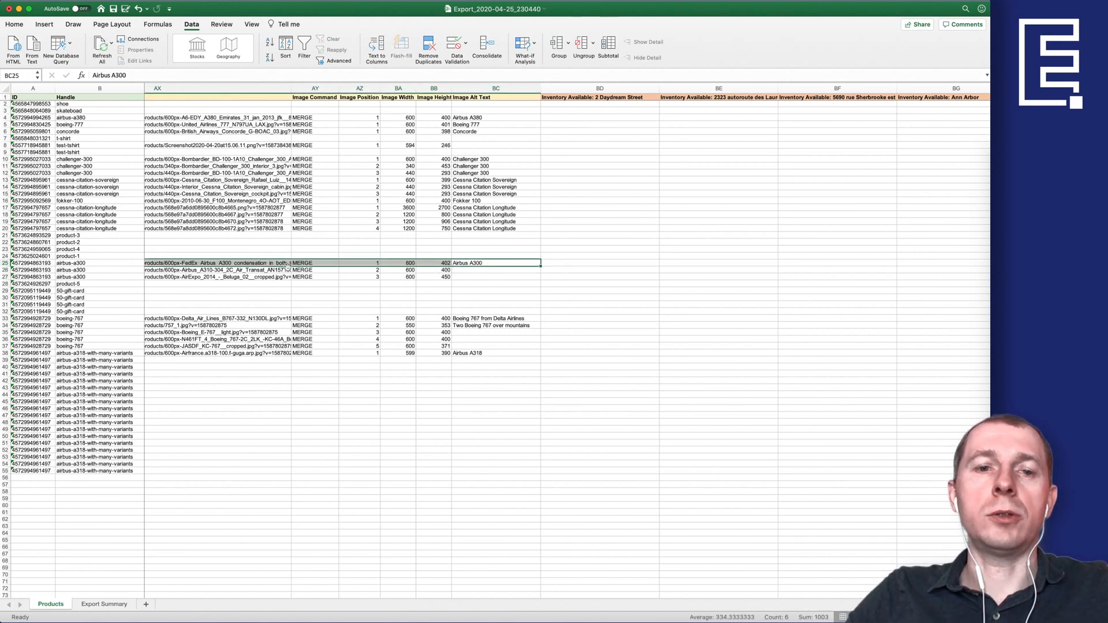
pyautogui.click(476, 265)
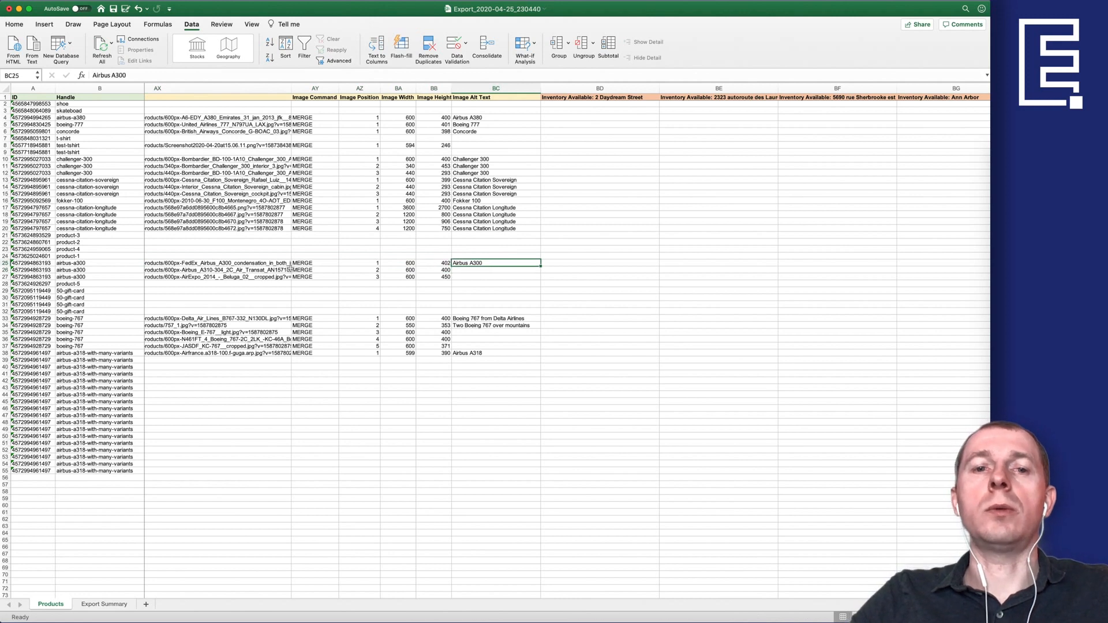
# Examine the title_tag and description_tag metafield columns and read the full title_tag header in the product export.
pyautogui.hscroll(10, 524, 273)
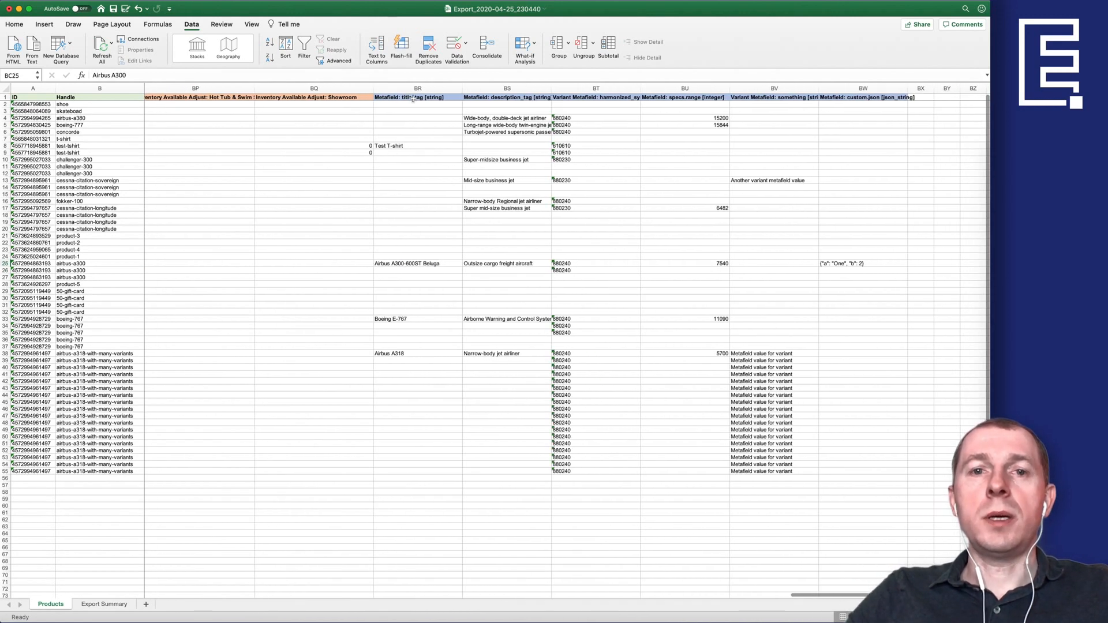
pyautogui.moveTo(439, 89); pyautogui.dragTo(490, 89)
pyautogui.click(418, 124)
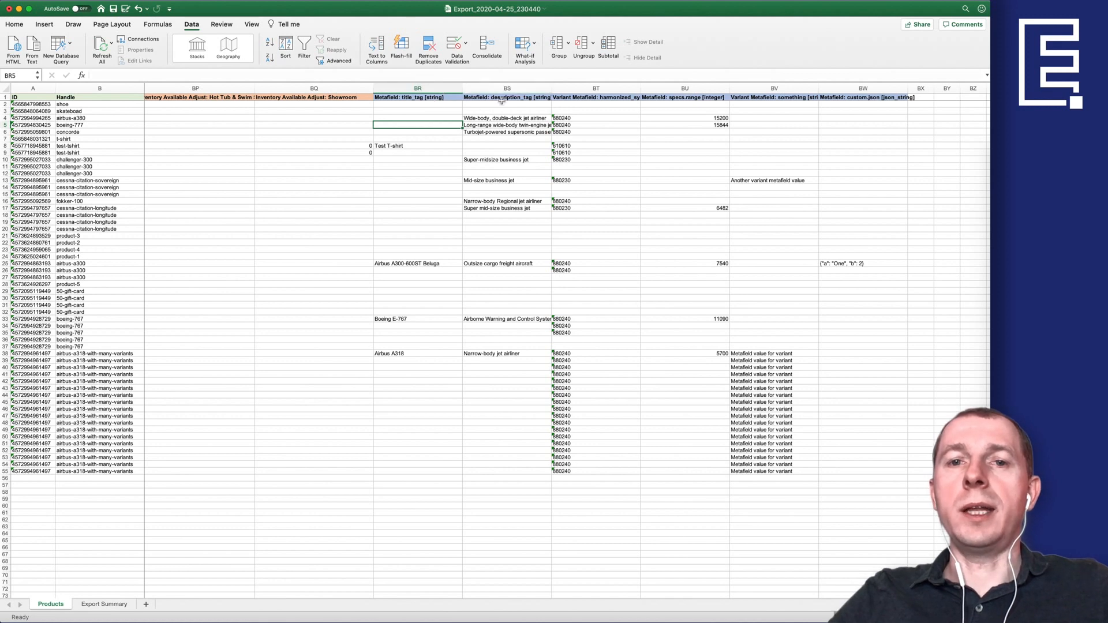
pyautogui.moveTo(416, 97); pyautogui.dragTo(424, 136)
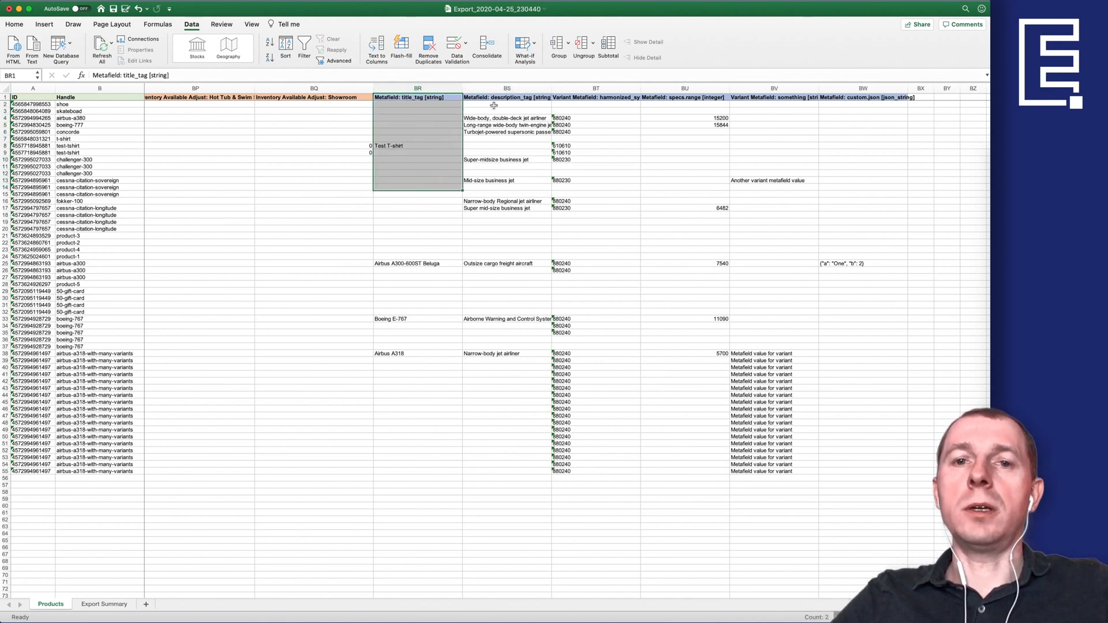
pyautogui.click(495, 159)
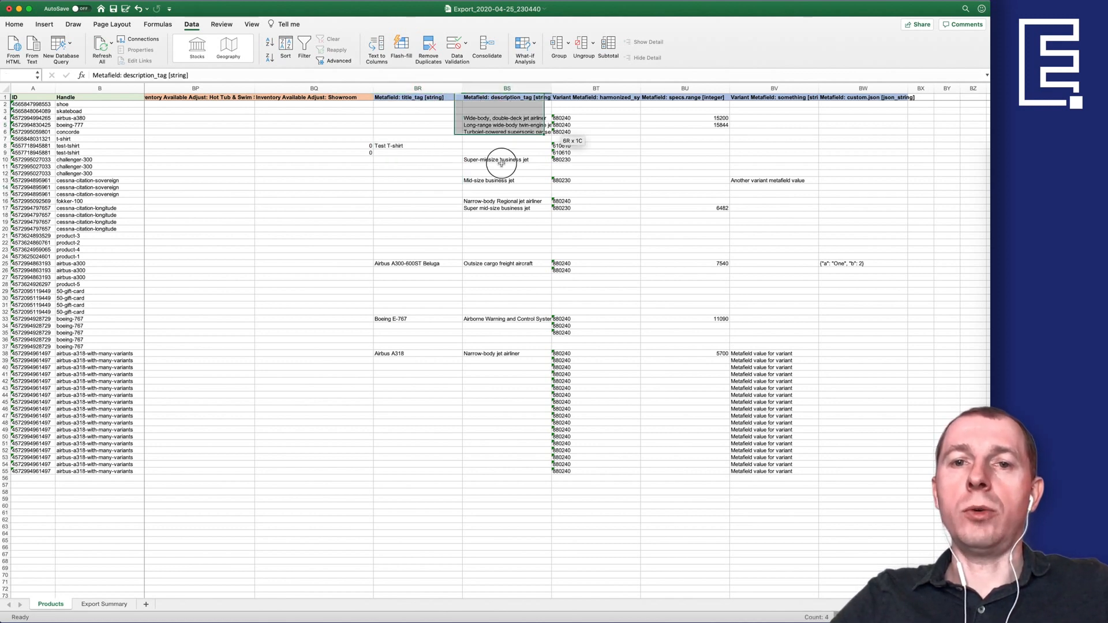
pyautogui.click(407, 98)
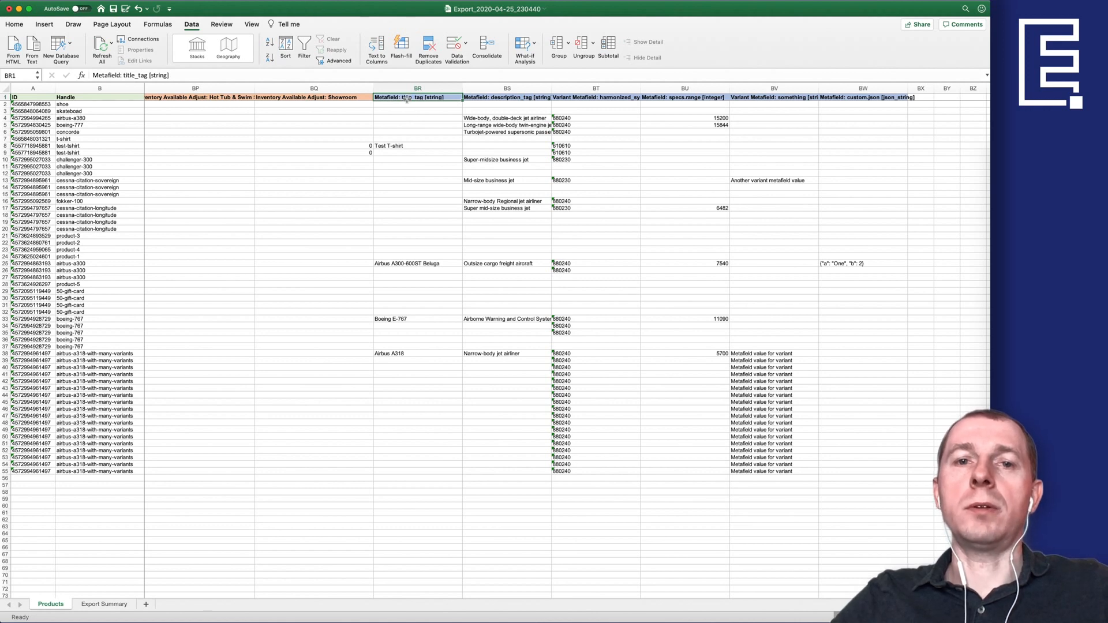
pyautogui.doubleClick(407, 98)
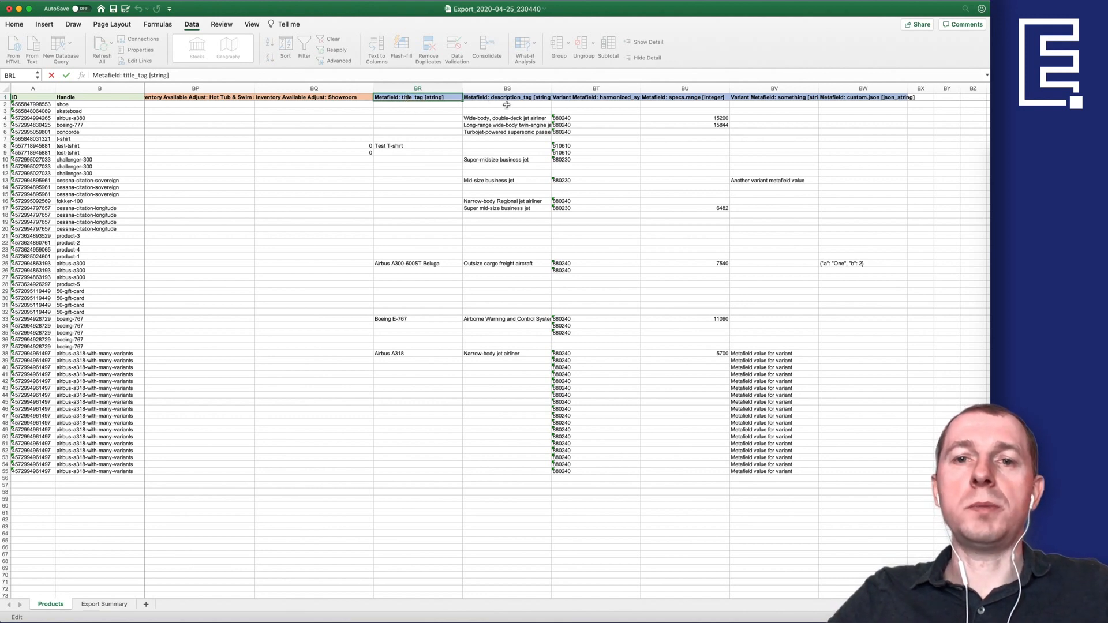
pyautogui.press('Escape')
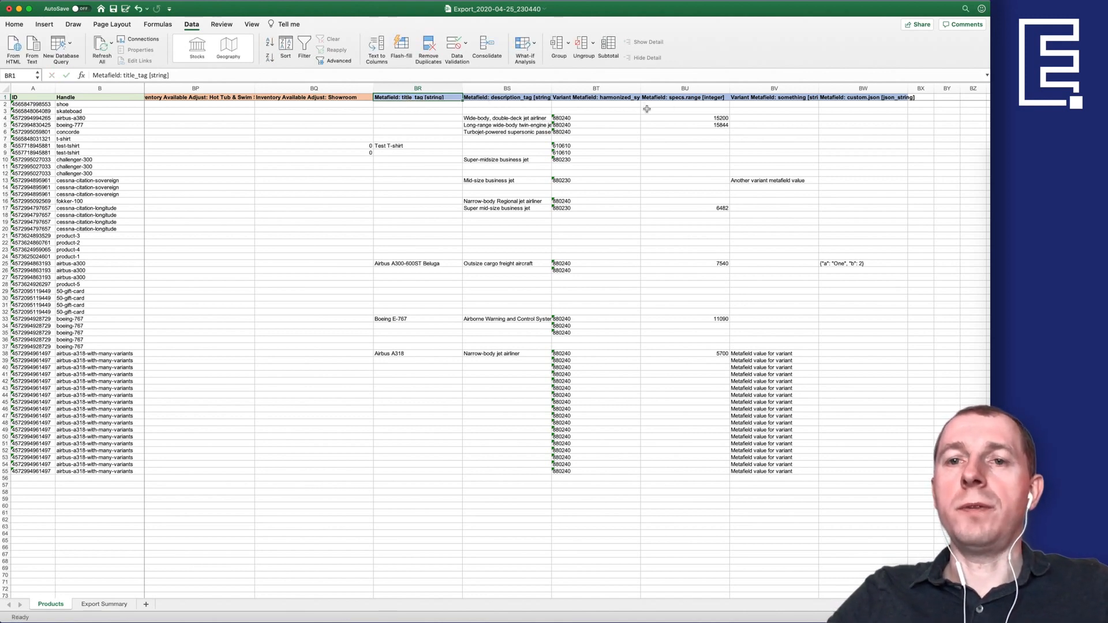
# Read the headers of the specs.range metafield column and the two metafield columns after it.
pyautogui.click(683, 99)
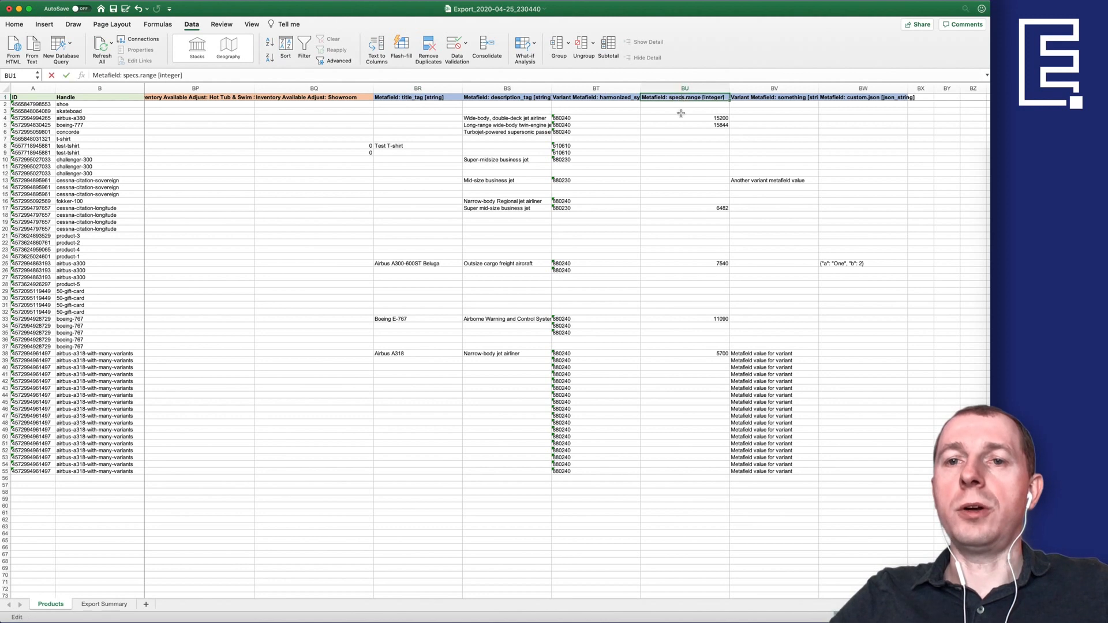
pyautogui.doubleClick(683, 98)
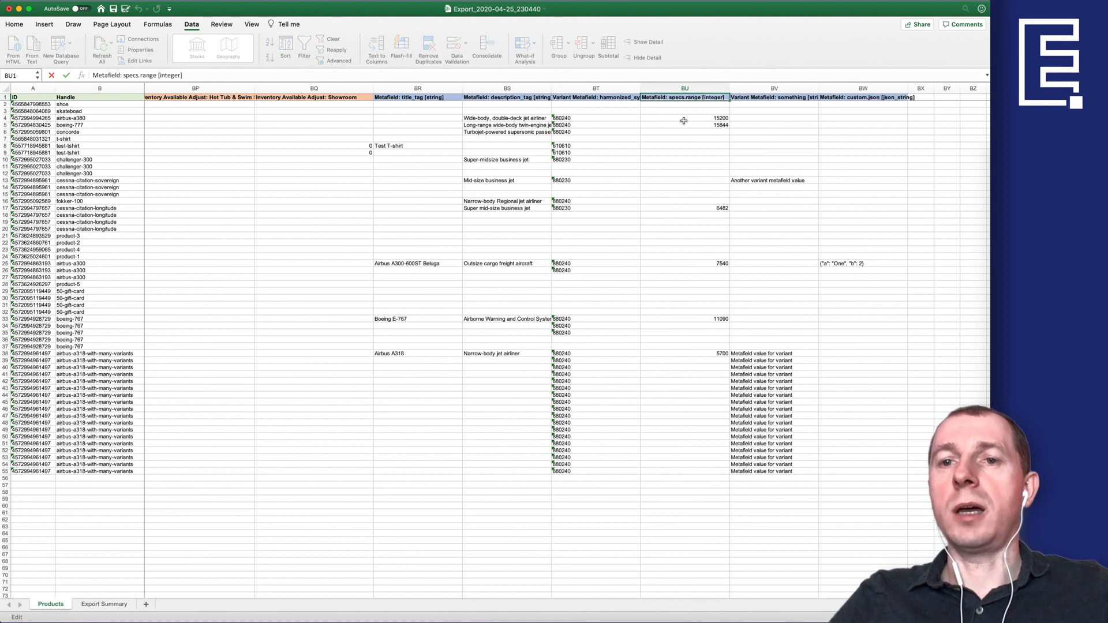
pyautogui.press('Escape')
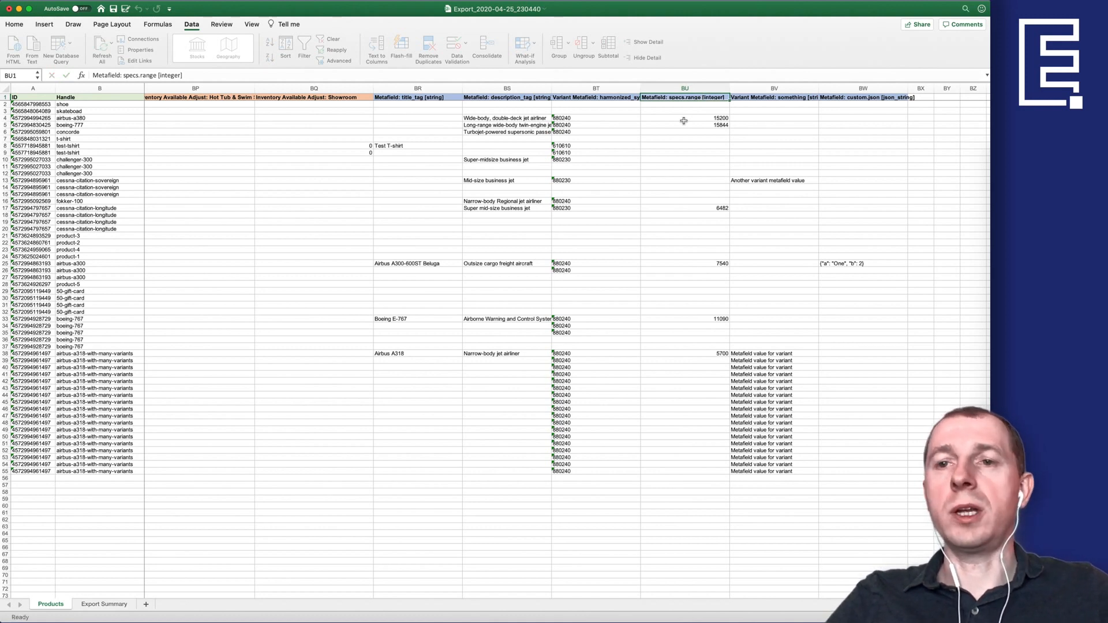
pyautogui.press('Right')
pyautogui.press('Right')
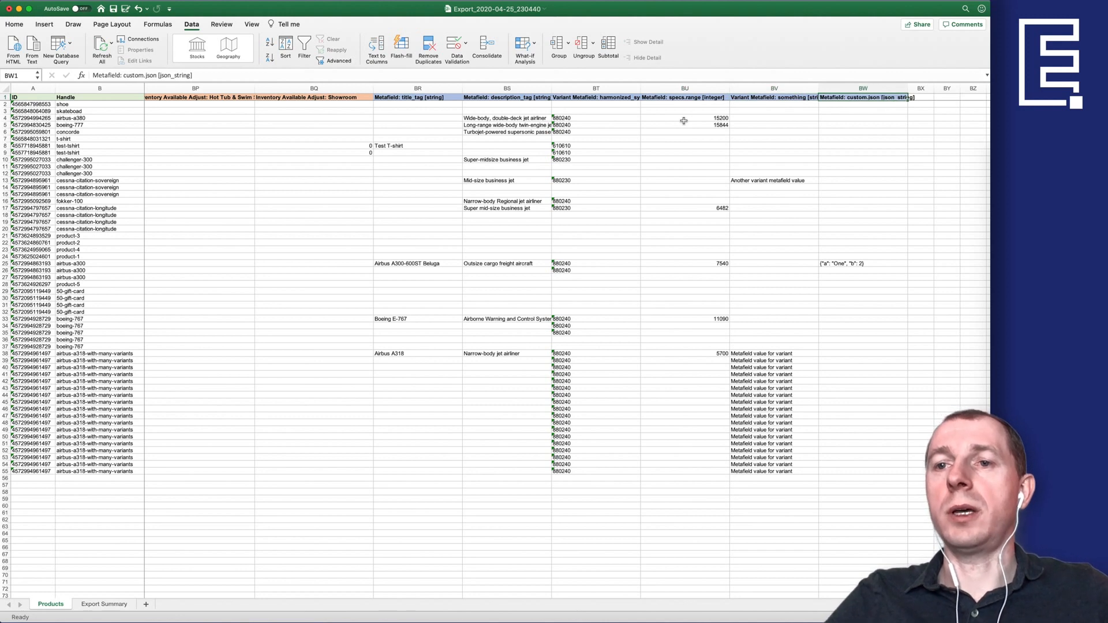
# Fit the width of the custom.json metafield column to its header.
pyautogui.doubleClick(908, 88)
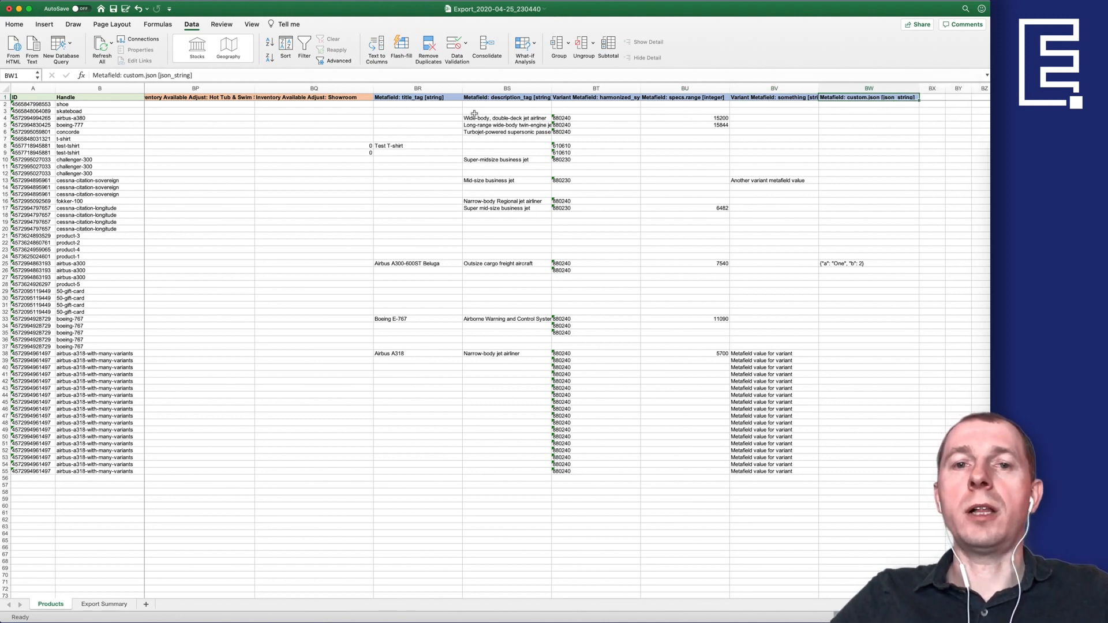
pyautogui.click(486, 197)
pyautogui.click(852, 99)
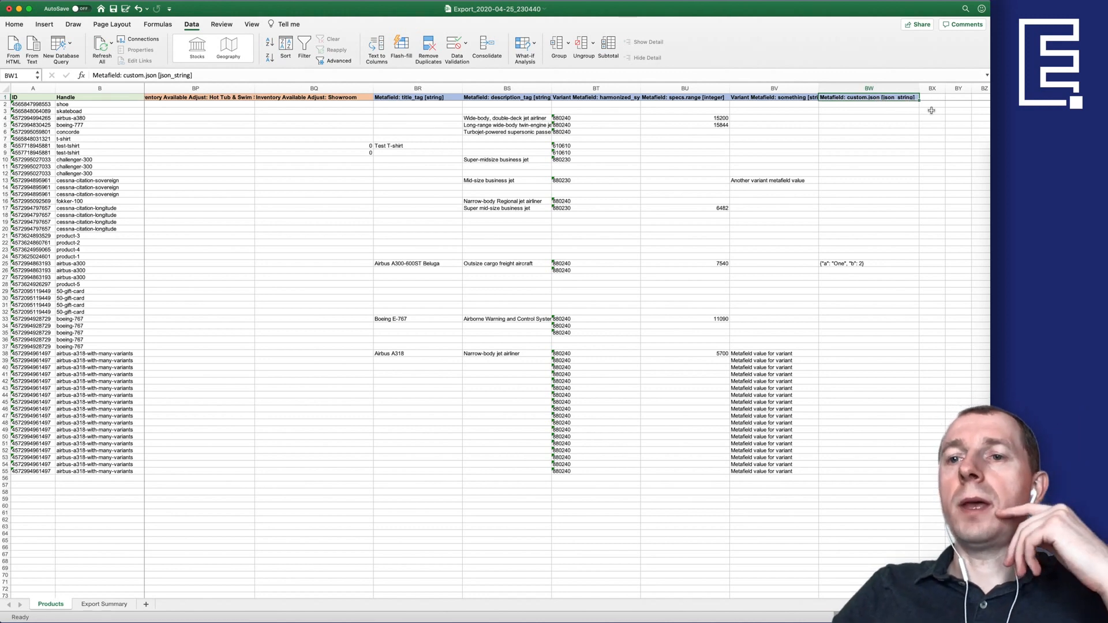
# Highlight the title_tag and description_tag metafield columns and fit the description_tag column's width to its contents.
pyautogui.click(413, 148)
pyautogui.click(414, 89)
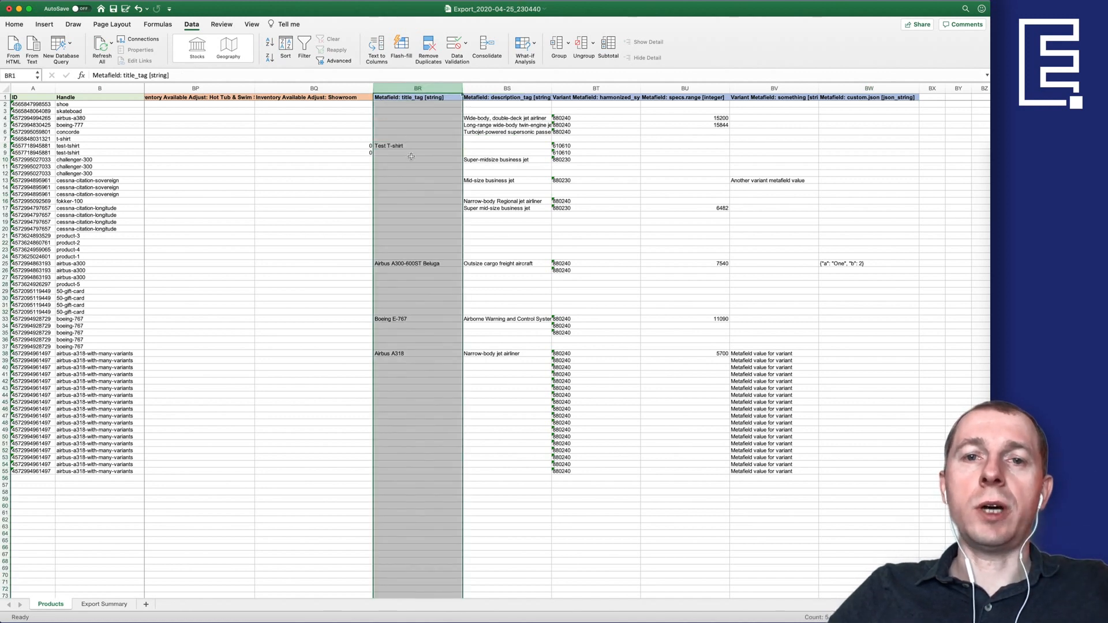
pyautogui.click(510, 90)
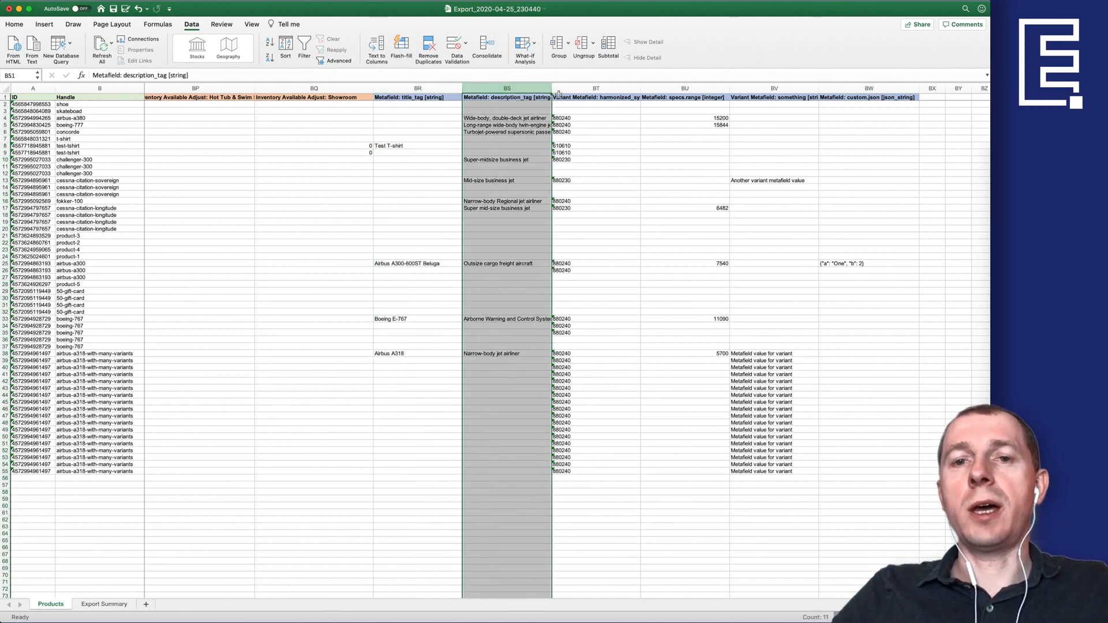
pyautogui.doubleClick(552, 87)
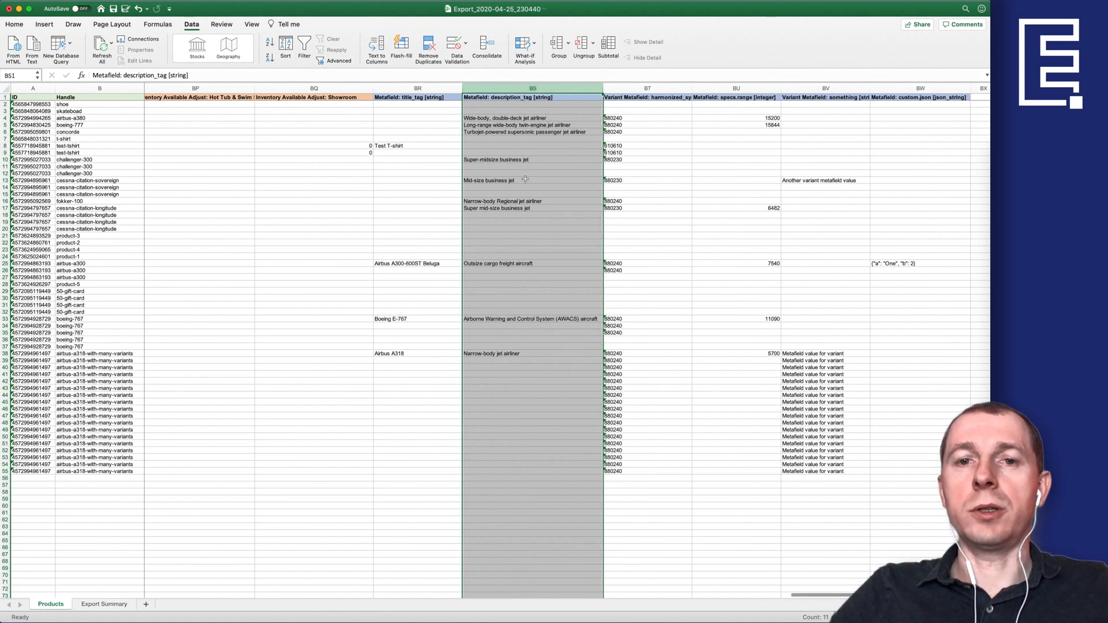
# Widen the harmonized_system_code variant metafield column and examine its codes for the airbus-a380, boeing-777 and concorde rows.
pyautogui.click(638, 118)
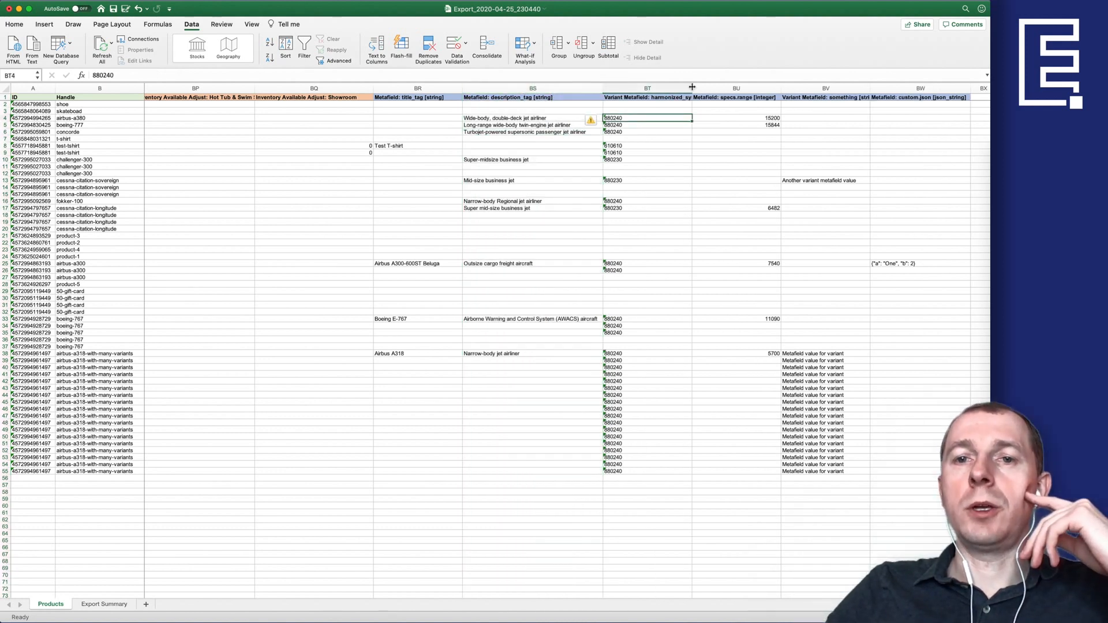
pyautogui.click(511, 98)
pyautogui.click(629, 98)
pyautogui.moveTo(698, 92); pyautogui.dragTo(652, 145)
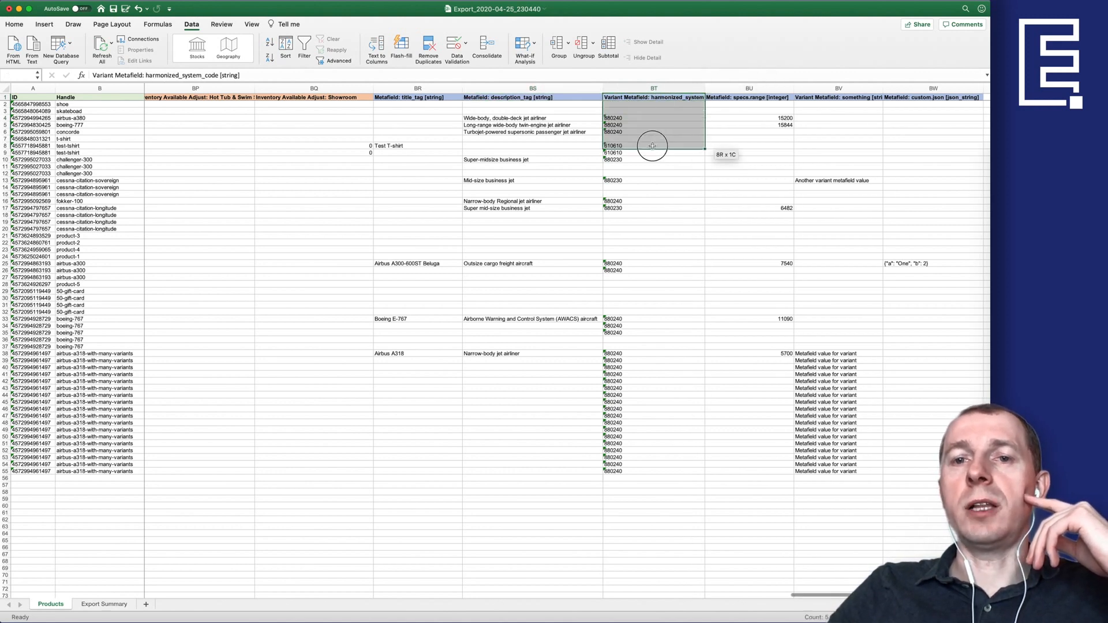
pyautogui.click(629, 125)
pyautogui.click(628, 118)
pyautogui.click(629, 124)
pyautogui.click(628, 132)
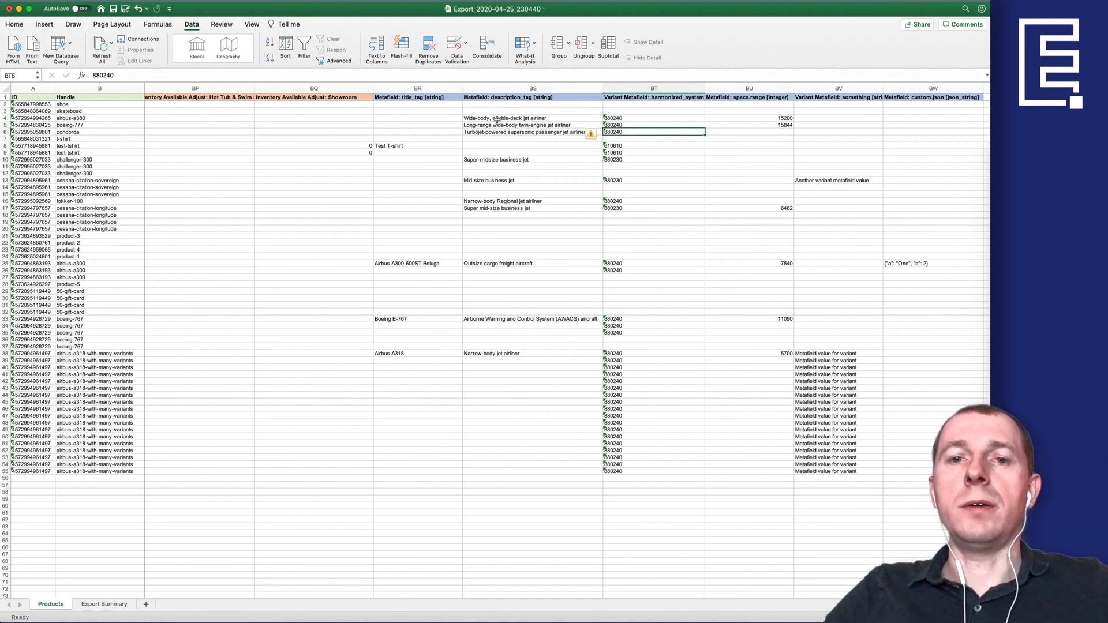
# Examine the description_tag value in the first challenger-300 row.
pyautogui.click(505, 162)
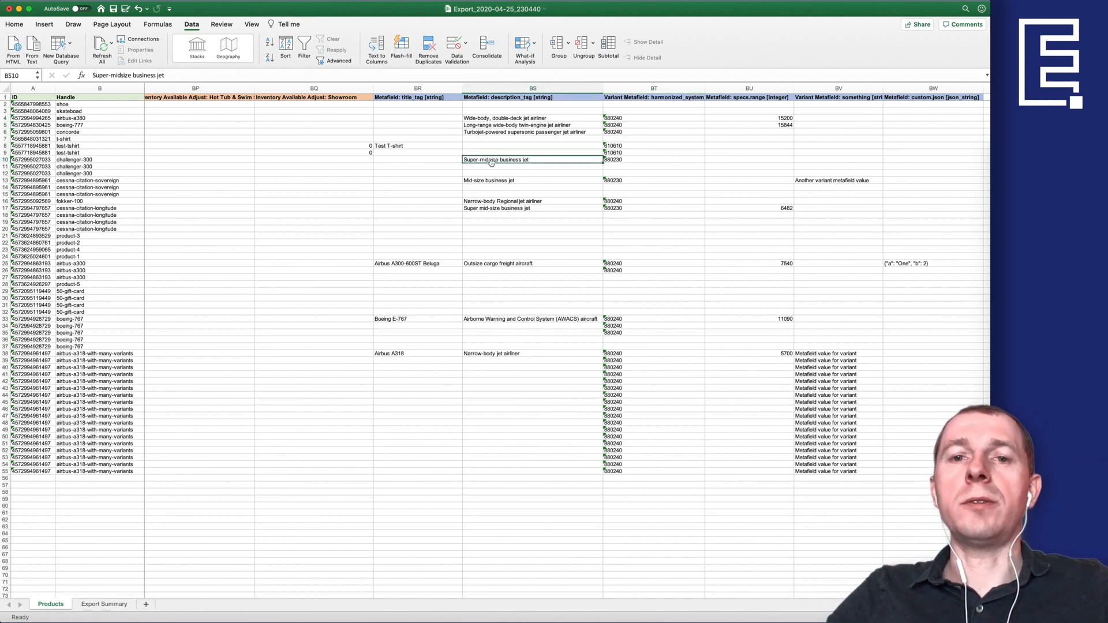
pyautogui.click(5, 160)
pyautogui.click(513, 161)
# Look back across the Products sheet from the inventory columns to the Command and Title columns.
pyautogui.hscroll(-10, 291, 359)
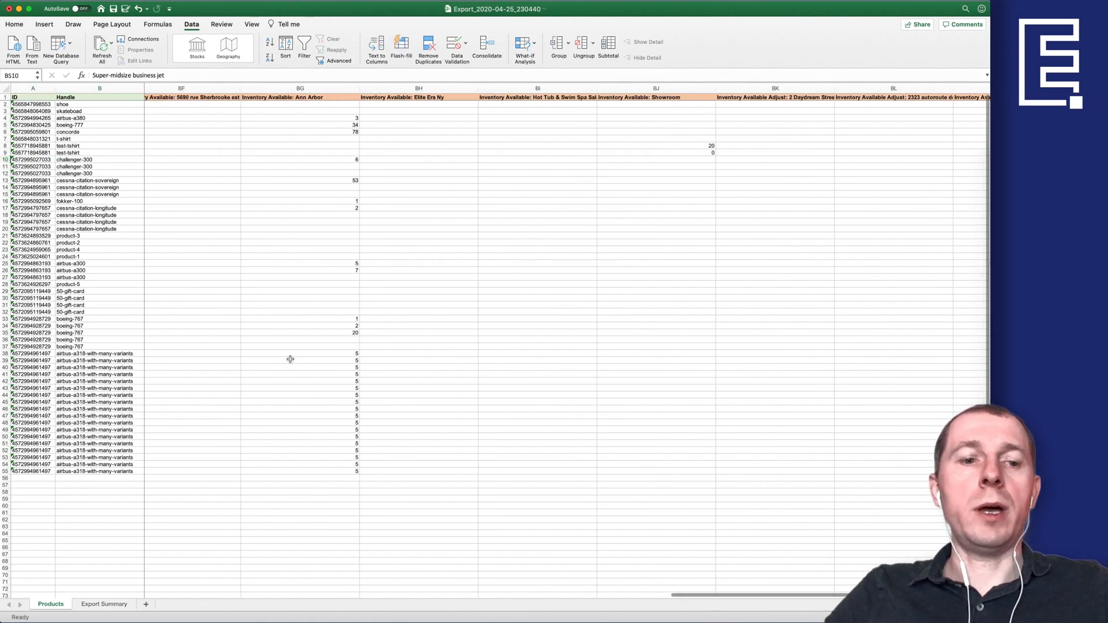
pyautogui.doubleClick(52, 604)
pyautogui.press('Escape')
pyautogui.hscroll(-10, 329, 433)
pyautogui.hscroll(-15, 333, 435)
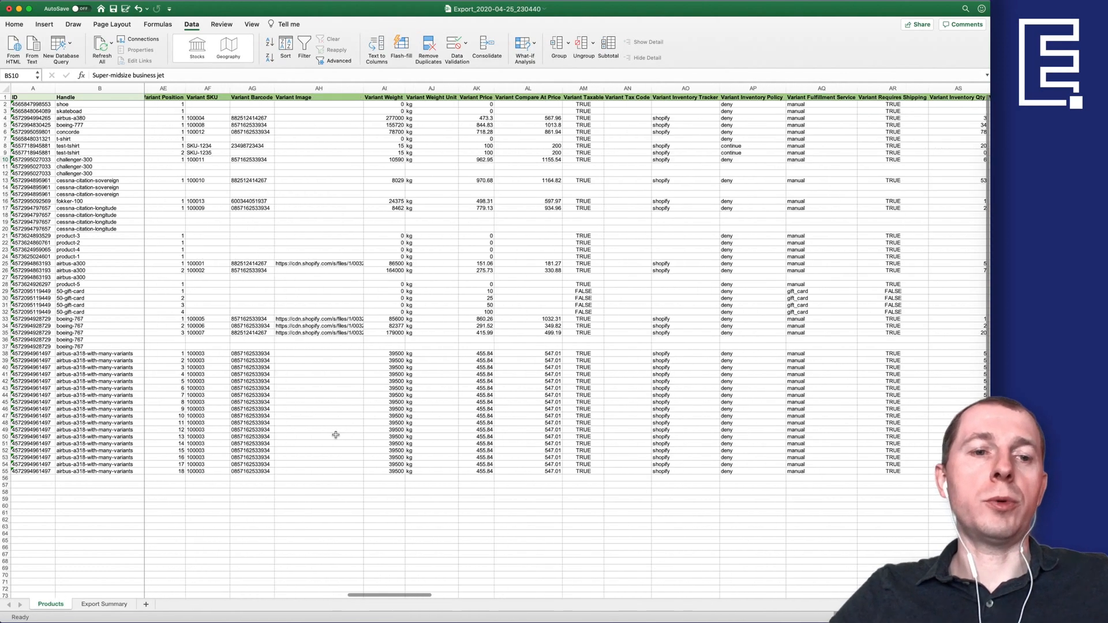
pyautogui.hscroll(-3, 195, 512)
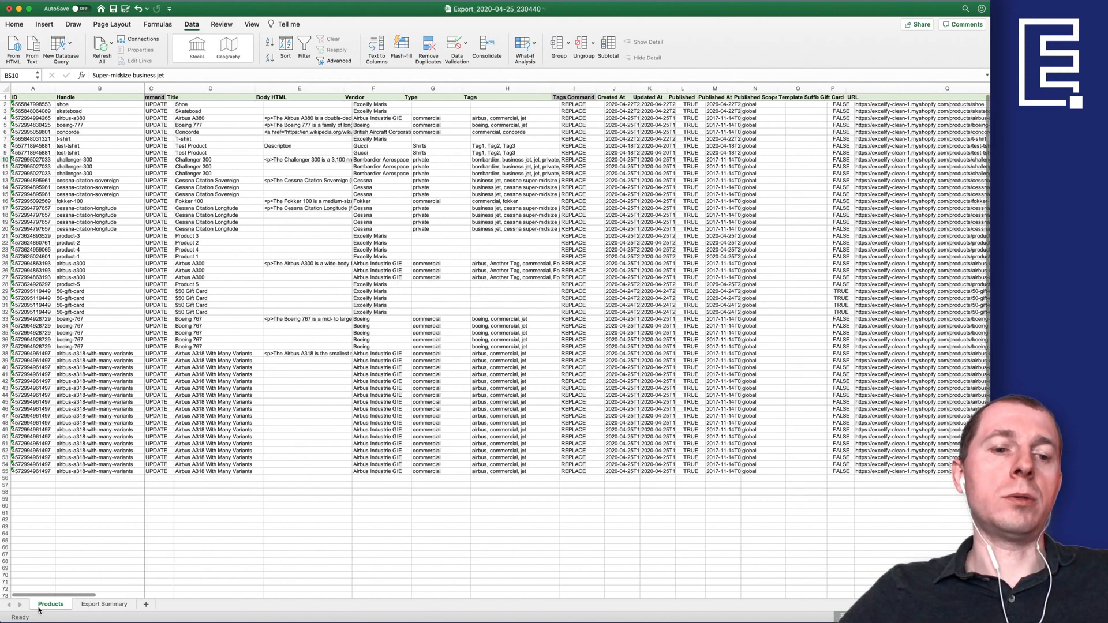
pyautogui.hscroll(-1, 449, 443)
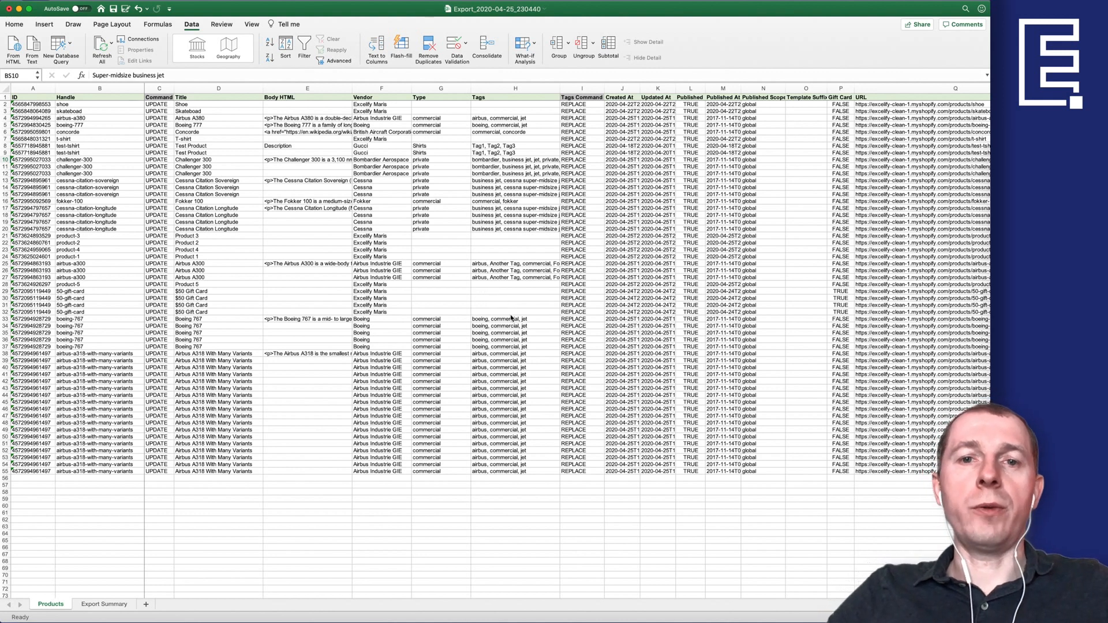
# Leave the exported workbook and bring the finished Excelify export page in Chrome to the front.
pyautogui.press('super+q')
pyautogui.click(443, 198)
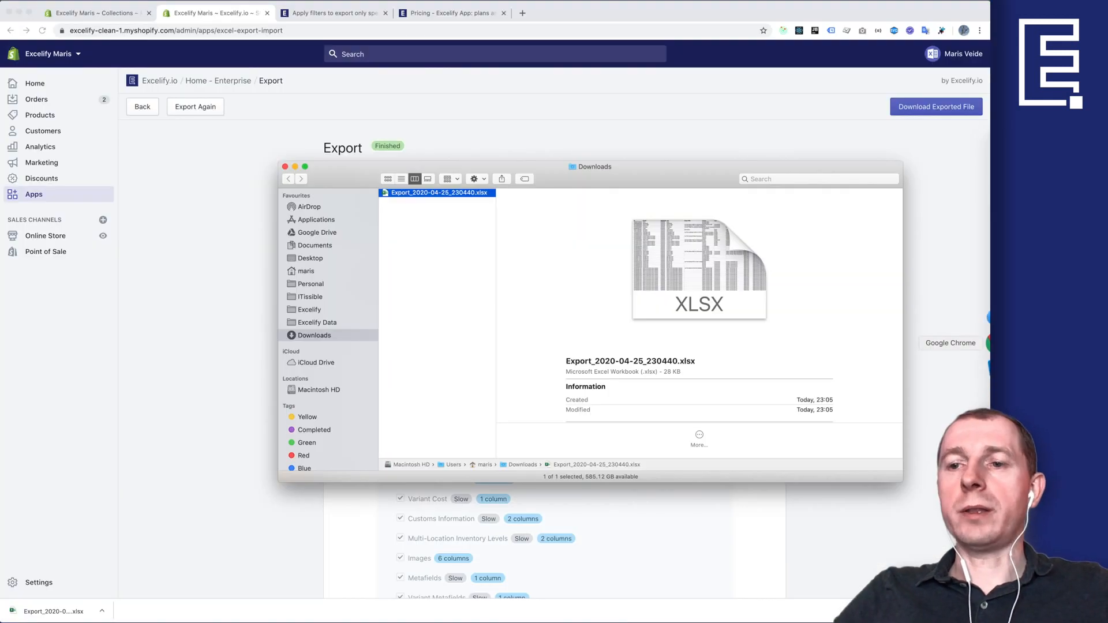
pyautogui.click(490, 214)
pyautogui.scroll(-3, 490, 215)
pyautogui.scroll(3, 490, 214)
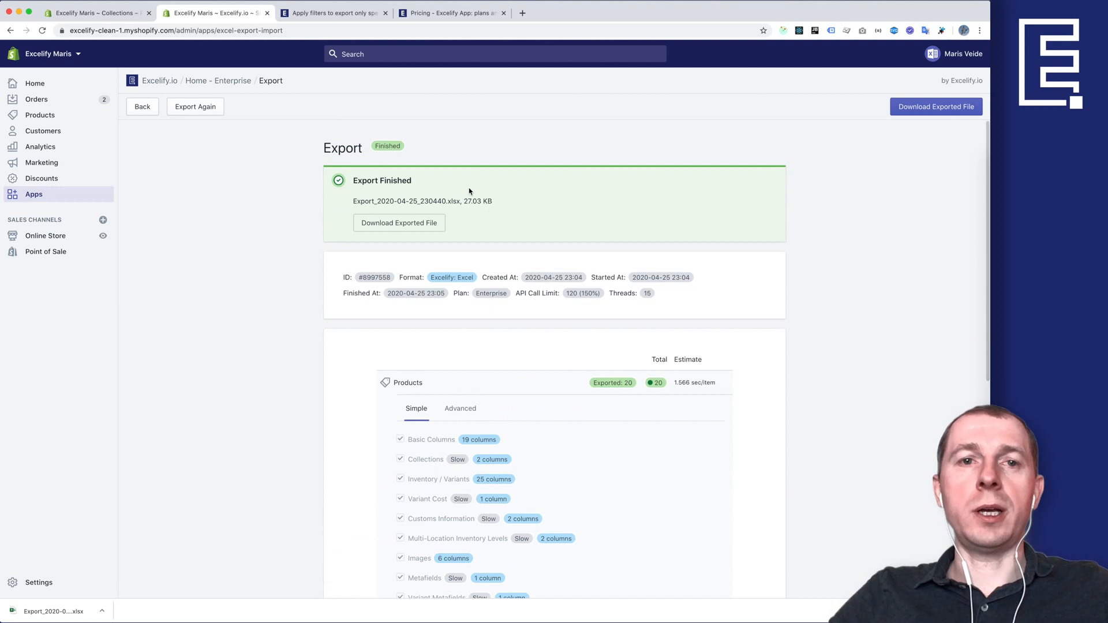
# Open excelify.io in a new browser tab and go to its How It Works page.
pyautogui.press('super+t')
pyautogui.write('excel')
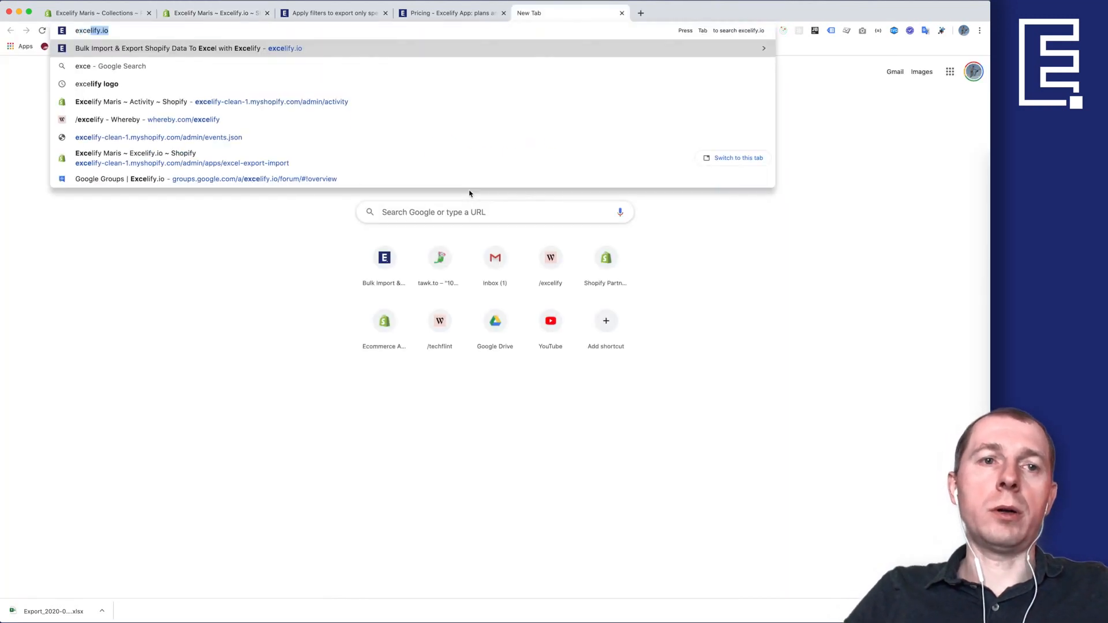
pyautogui.press('Return')
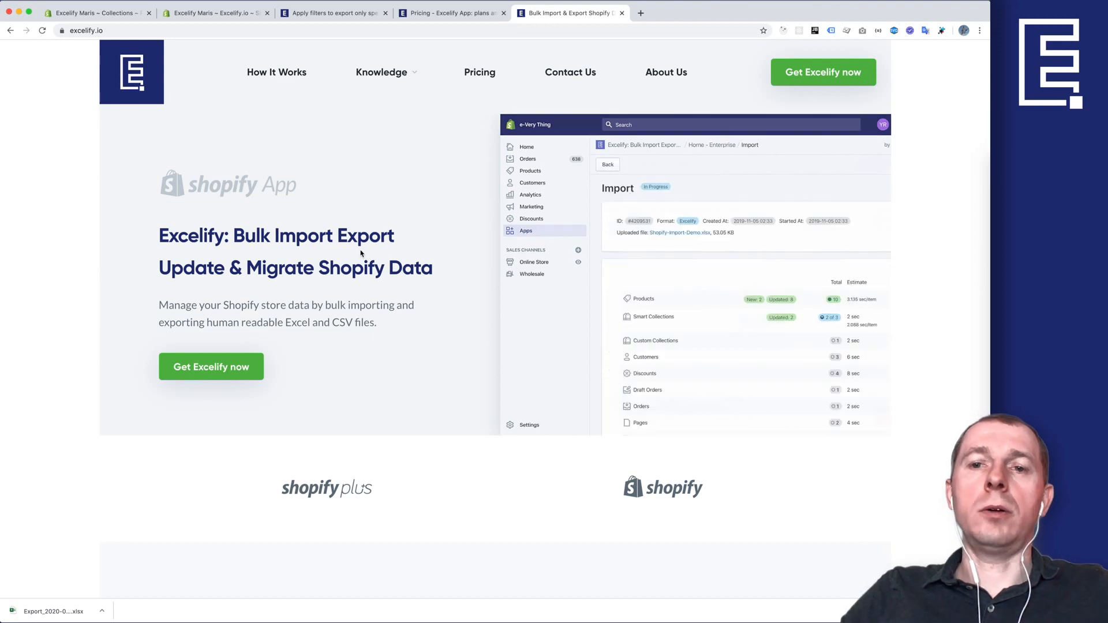
pyautogui.click(293, 78)
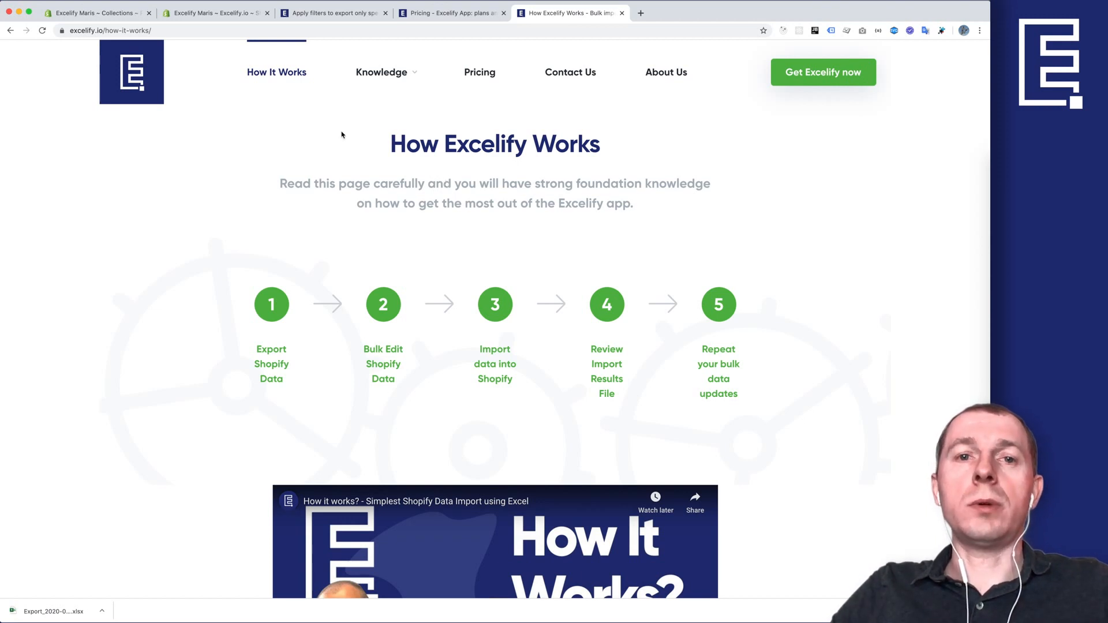
# View the site's Knowledge topics and open the Contact Us page to see the chat, Slack and e-mail options.
pyautogui.moveTo(370, 78)
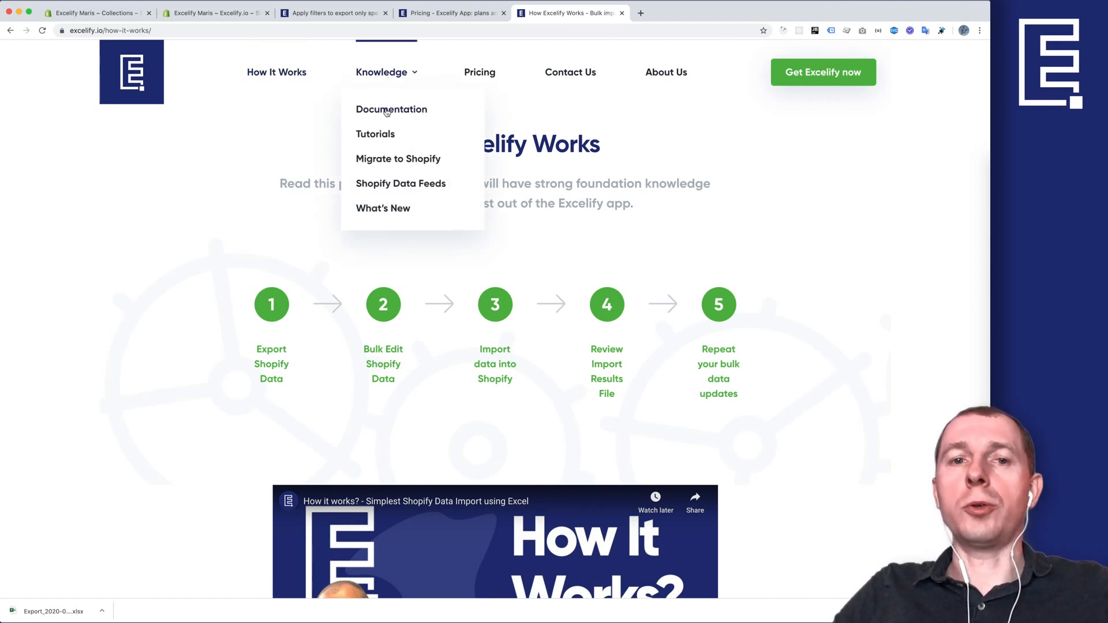
pyautogui.click(575, 77)
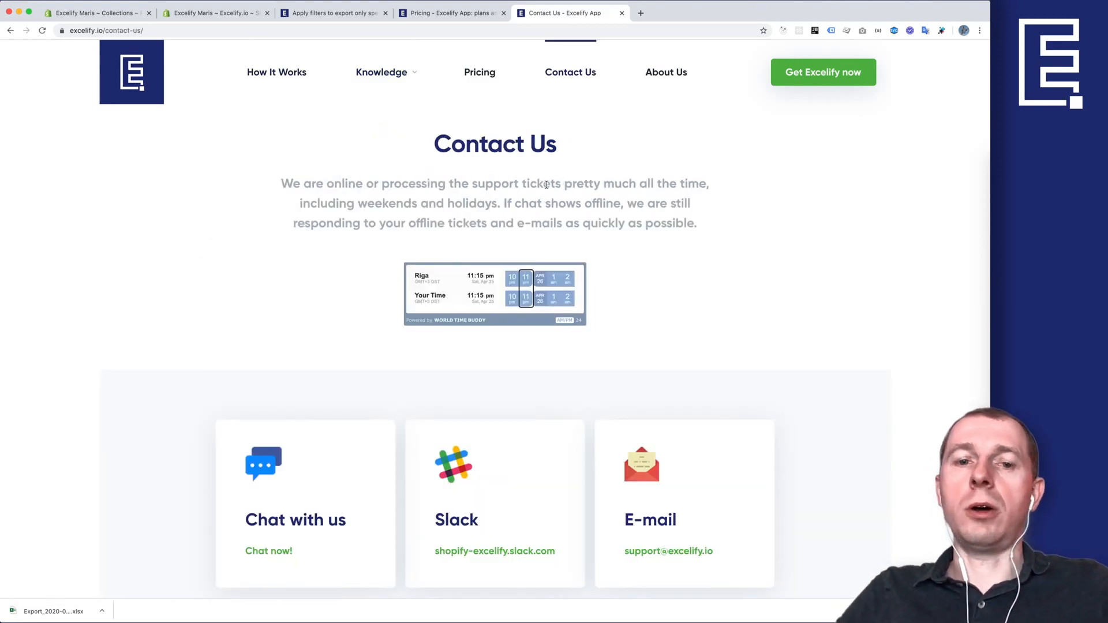
pyautogui.scroll(-3, 376, 297)
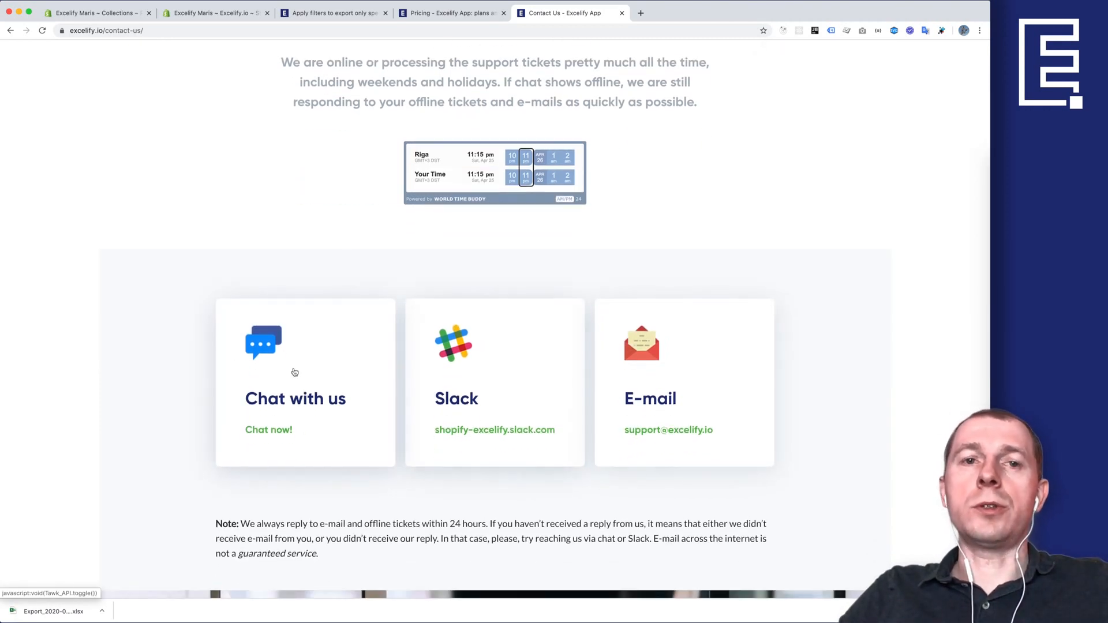
# Return to the Excelify export page, briefly view the support chat widget and dismiss the browser's downloads bar.
pyautogui.click(231, 17)
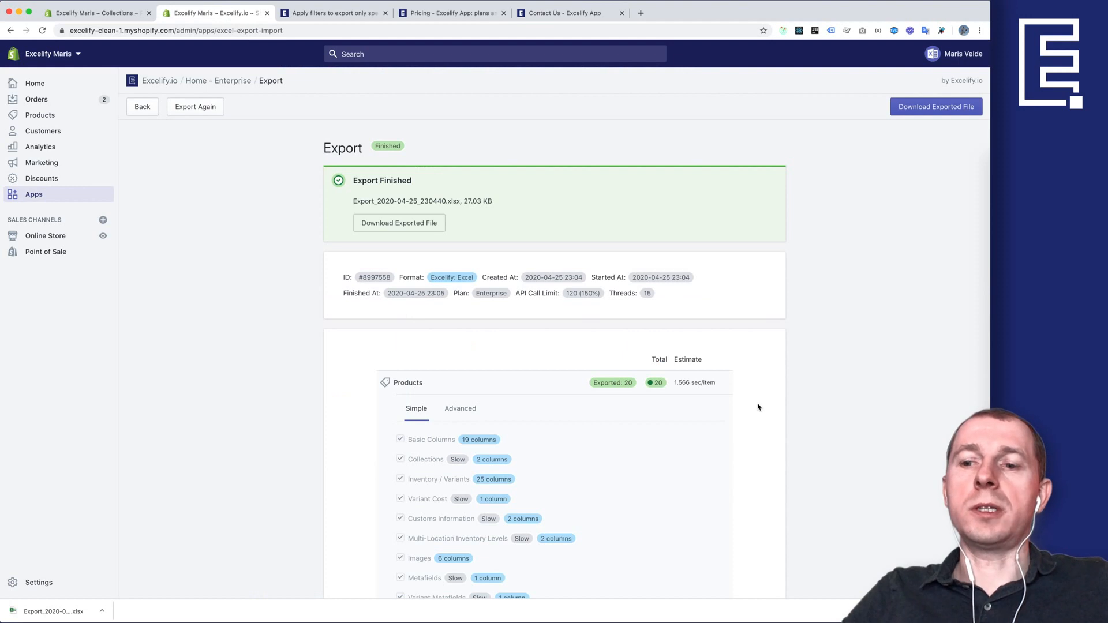
pyautogui.click(966, 574)
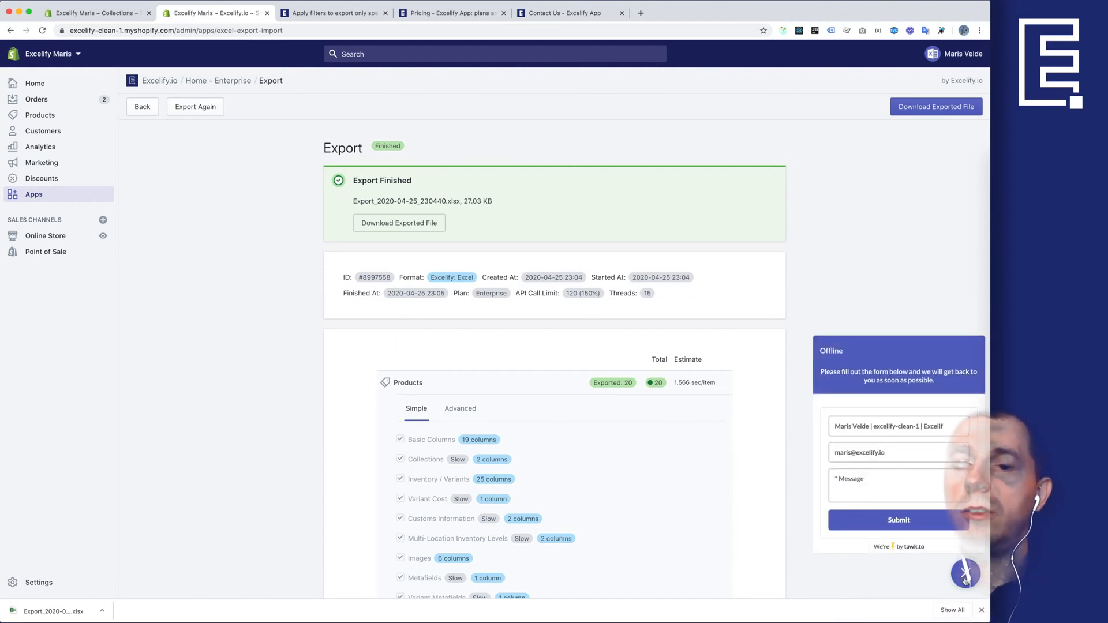
pyautogui.click(966, 575)
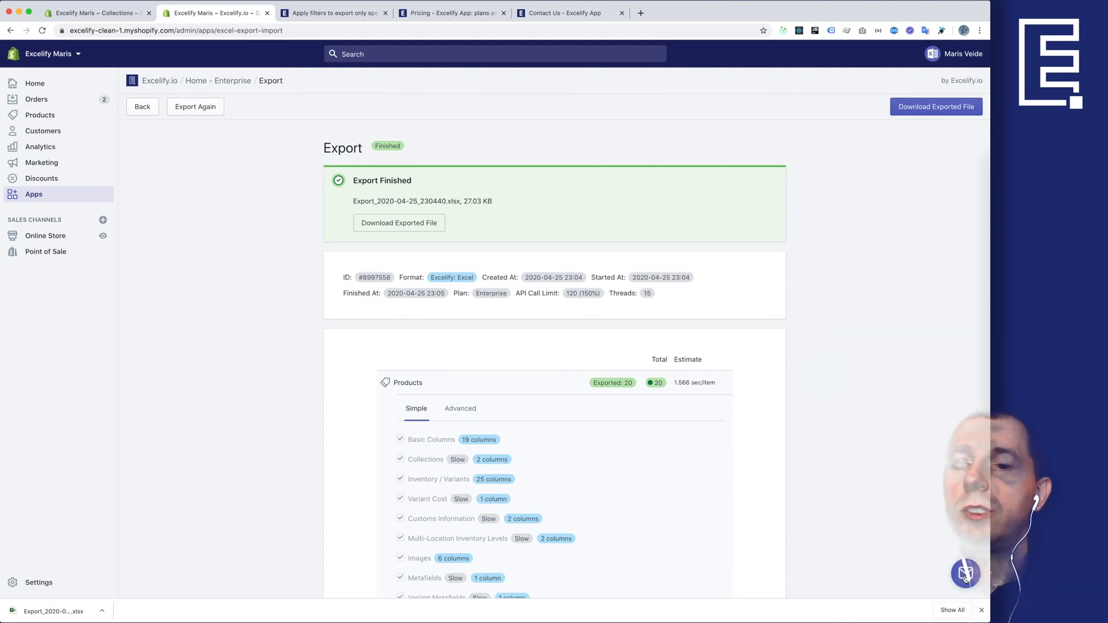
pyautogui.click(982, 610)
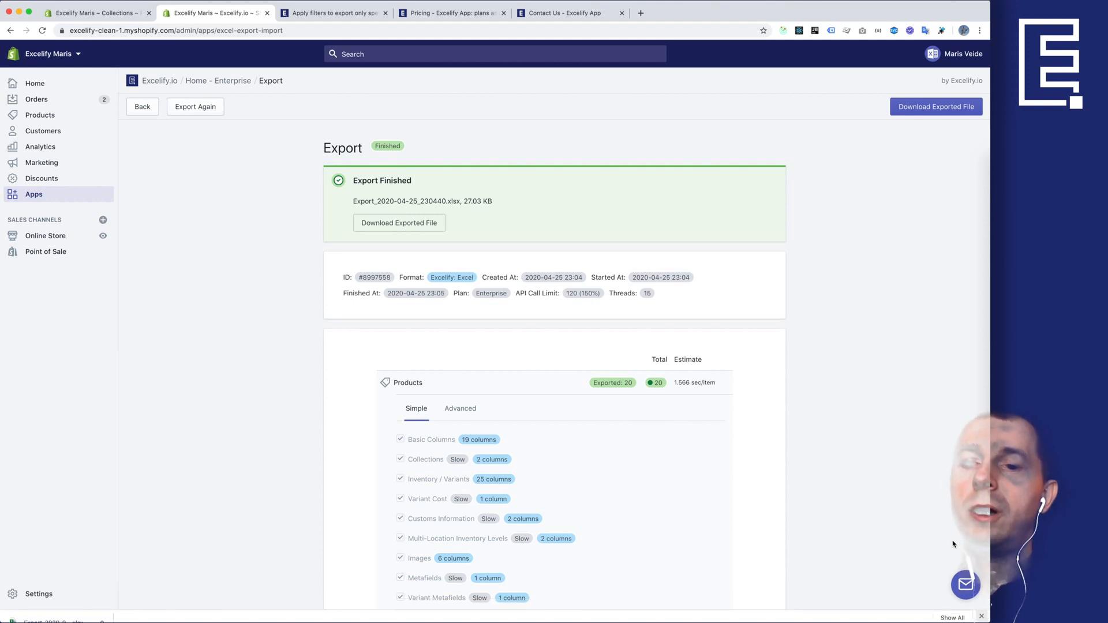
# View the offline support form and its message field on the export page, close it and return to the Contact Us page.
pyautogui.click(966, 598)
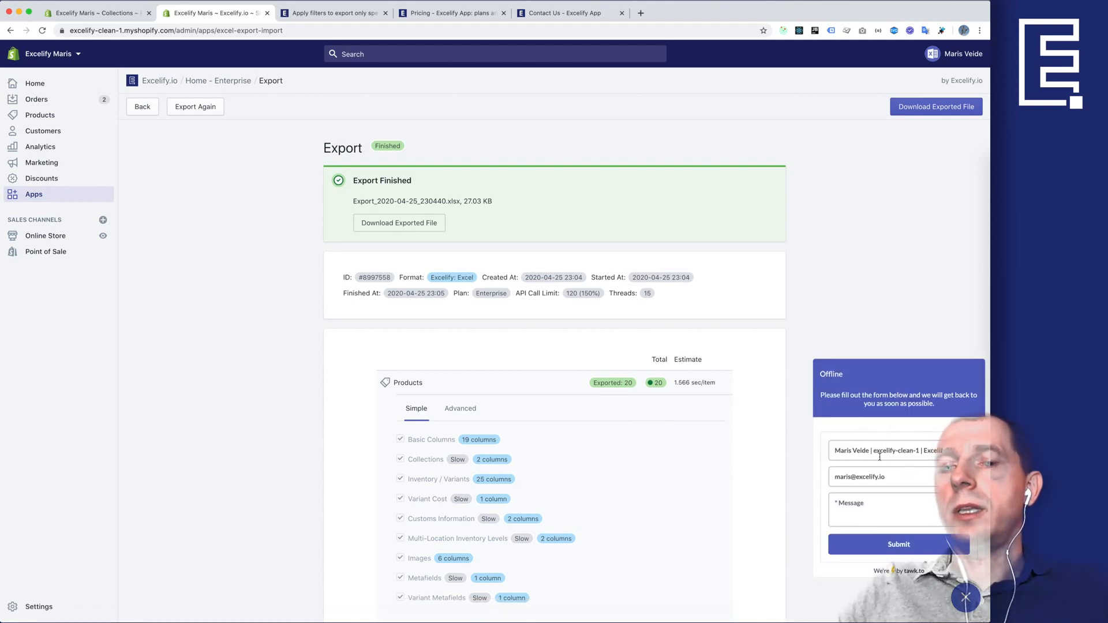
pyautogui.click(850, 511)
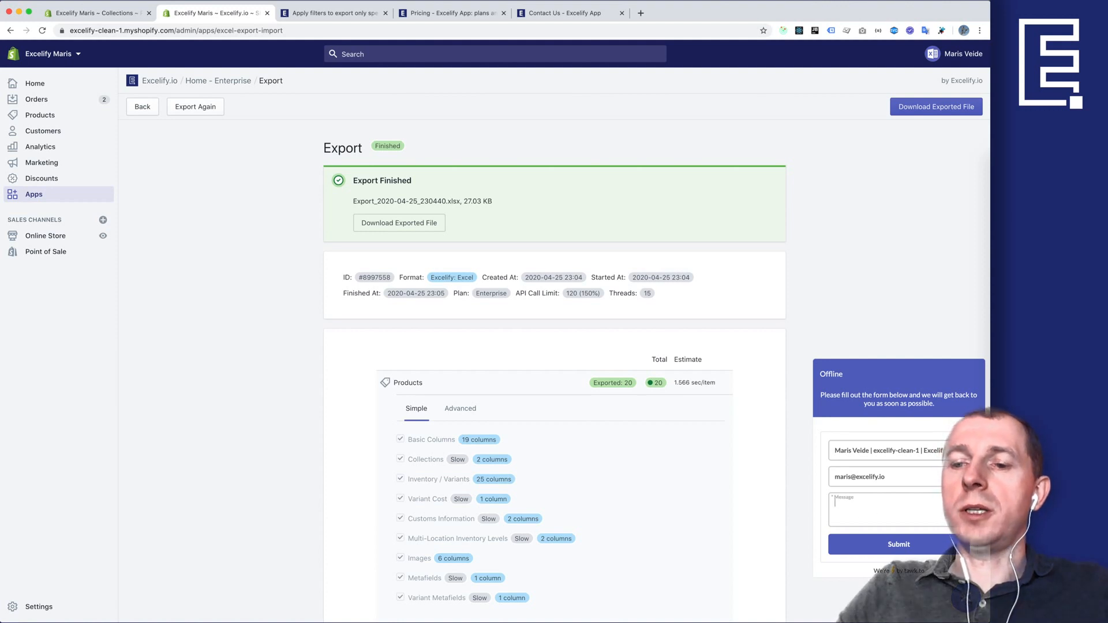
pyautogui.click(834, 407)
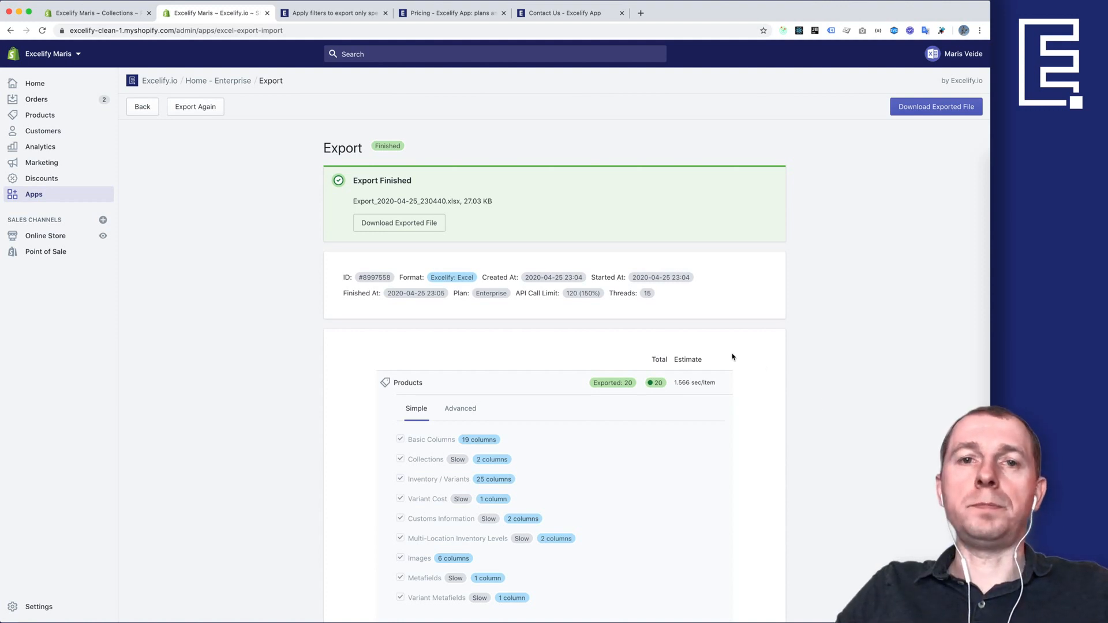
pyautogui.click(554, 21)
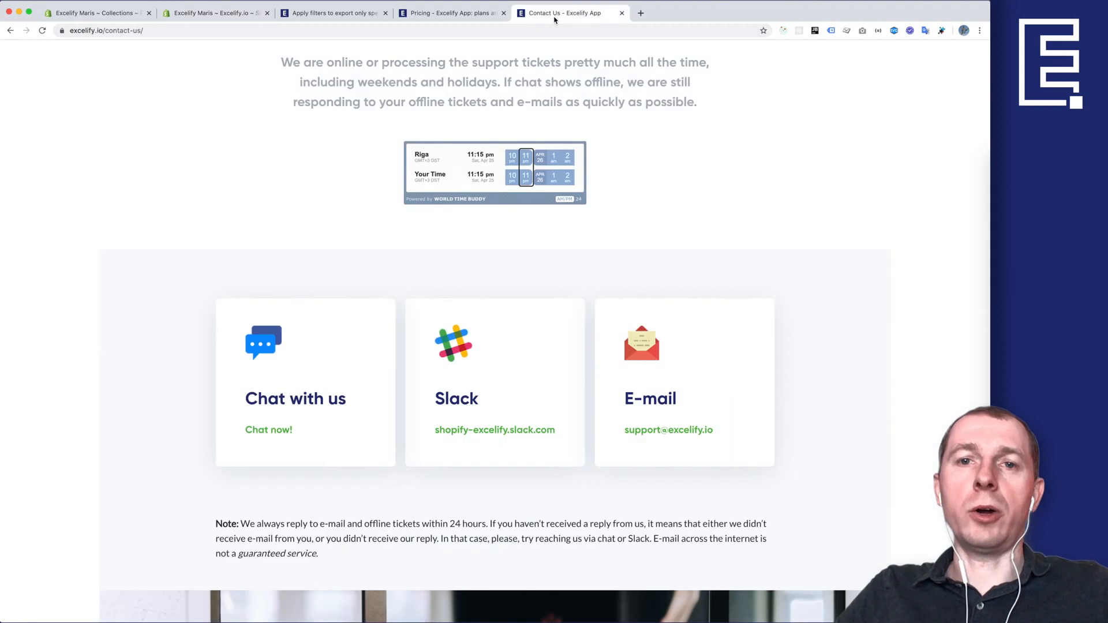